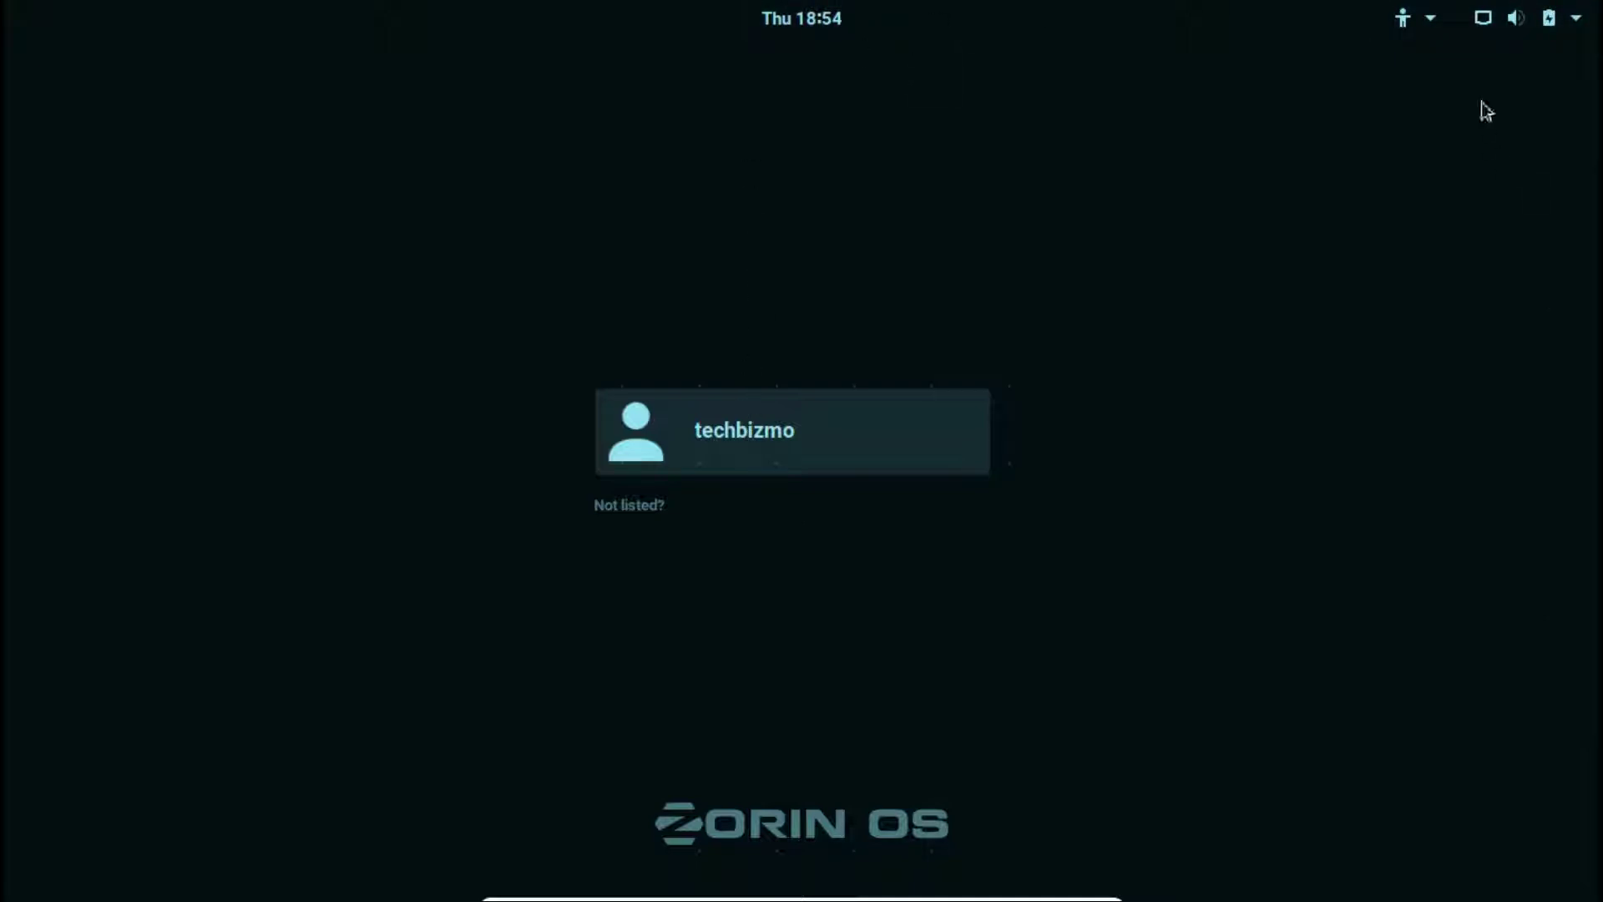
Examine the login screen's accessibility options and its sound, network, battery and power controls
left_click(801, 18)
left_click(802, 18)
left_click(1424, 19)
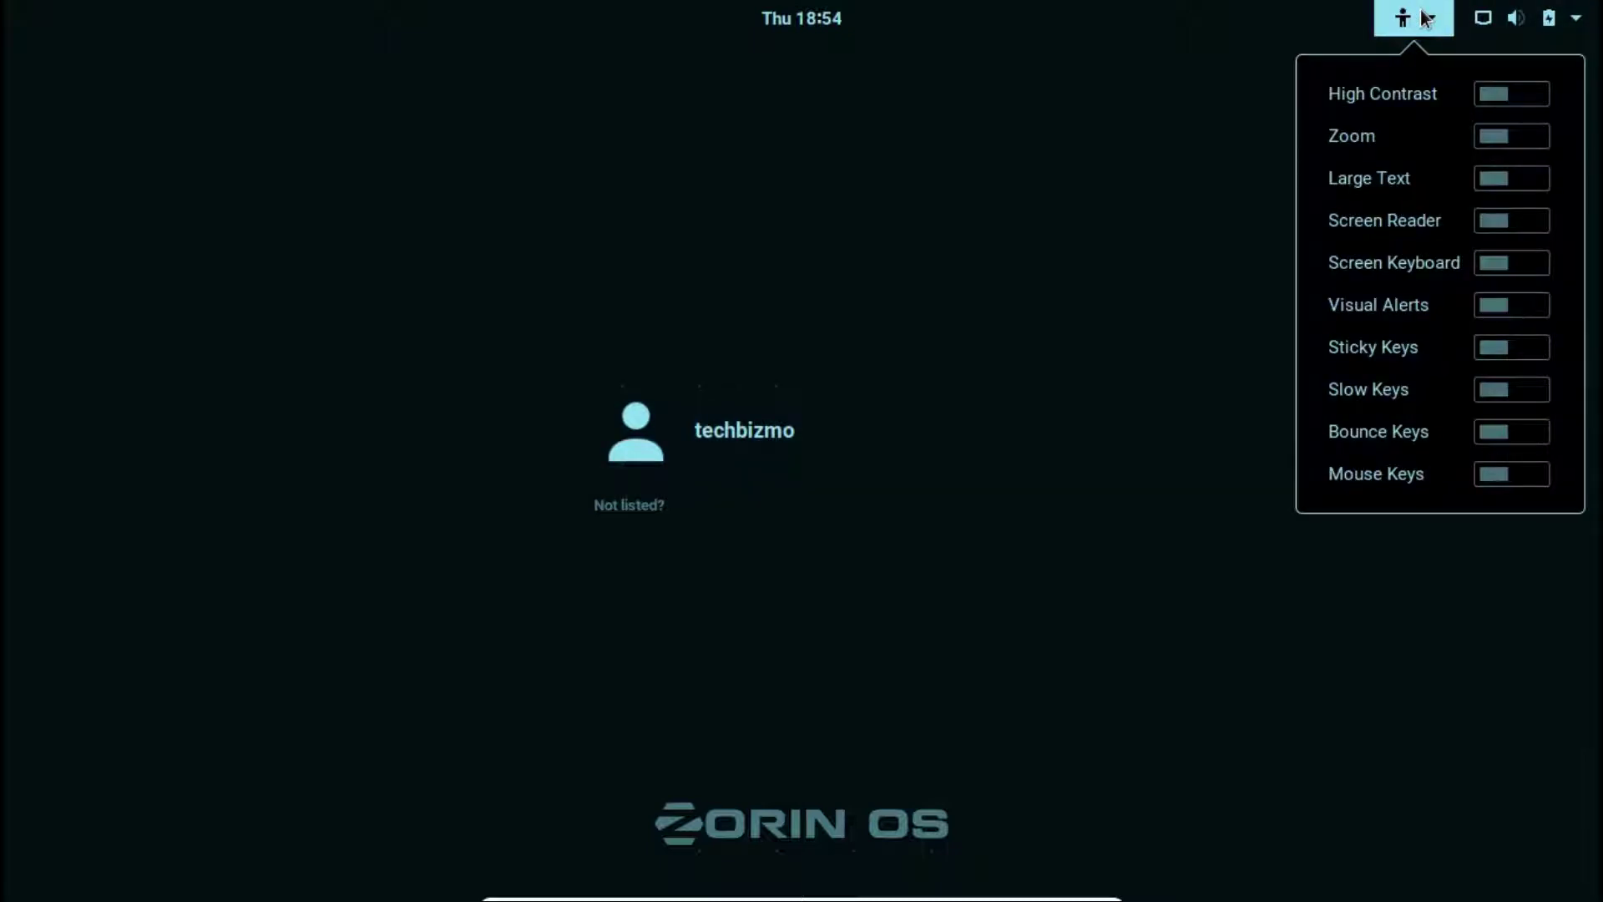
left_click(1429, 30)
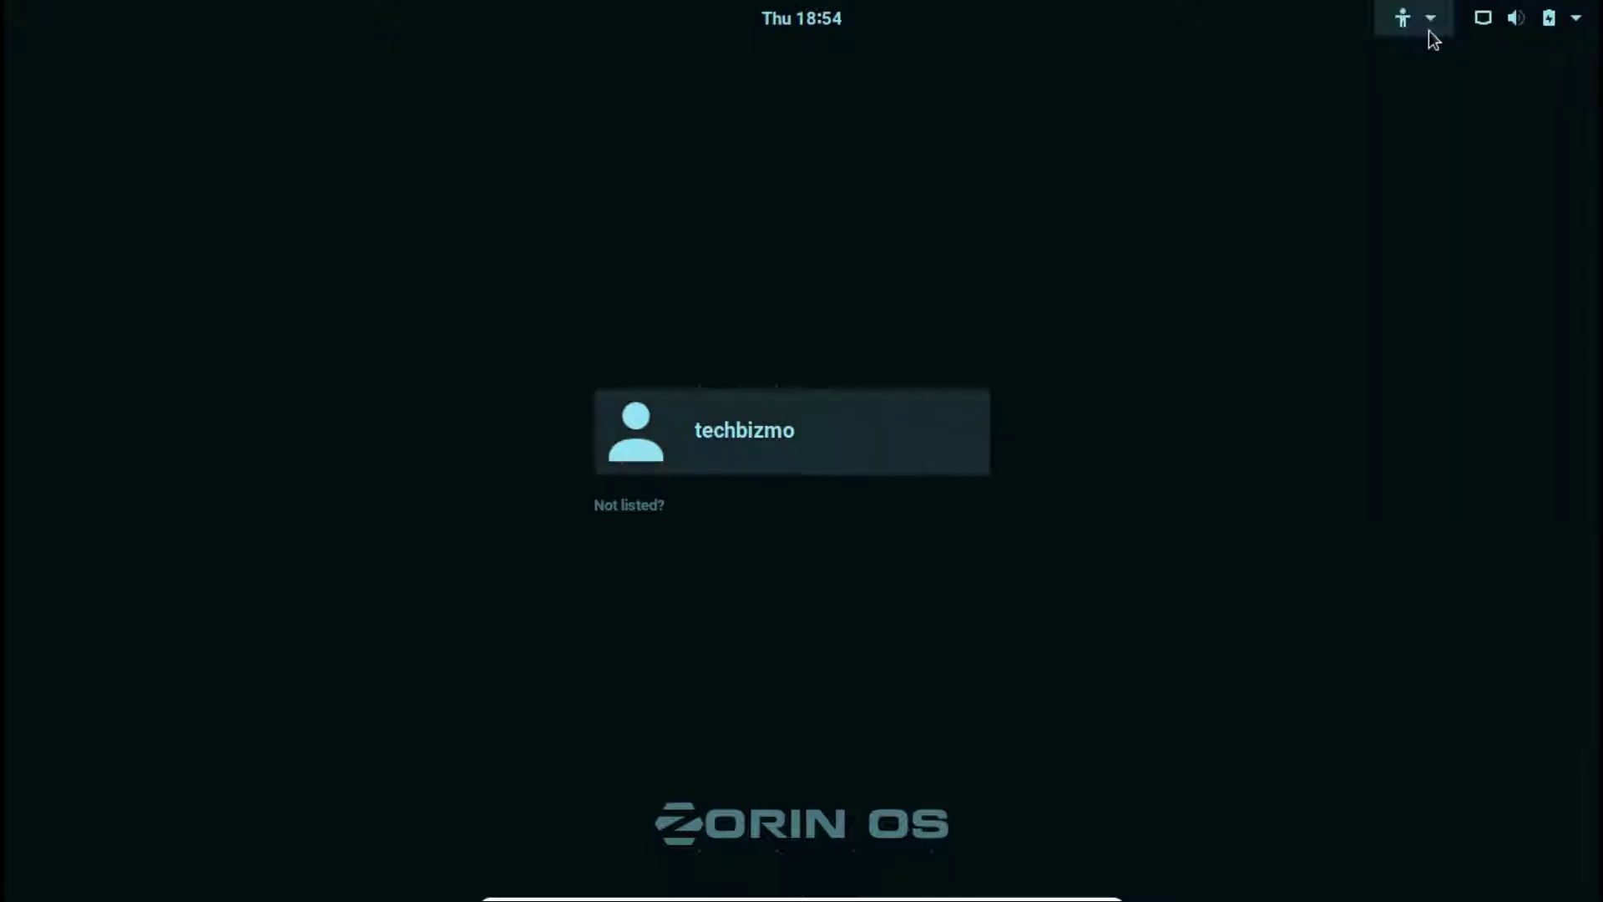
left_click(1486, 27)
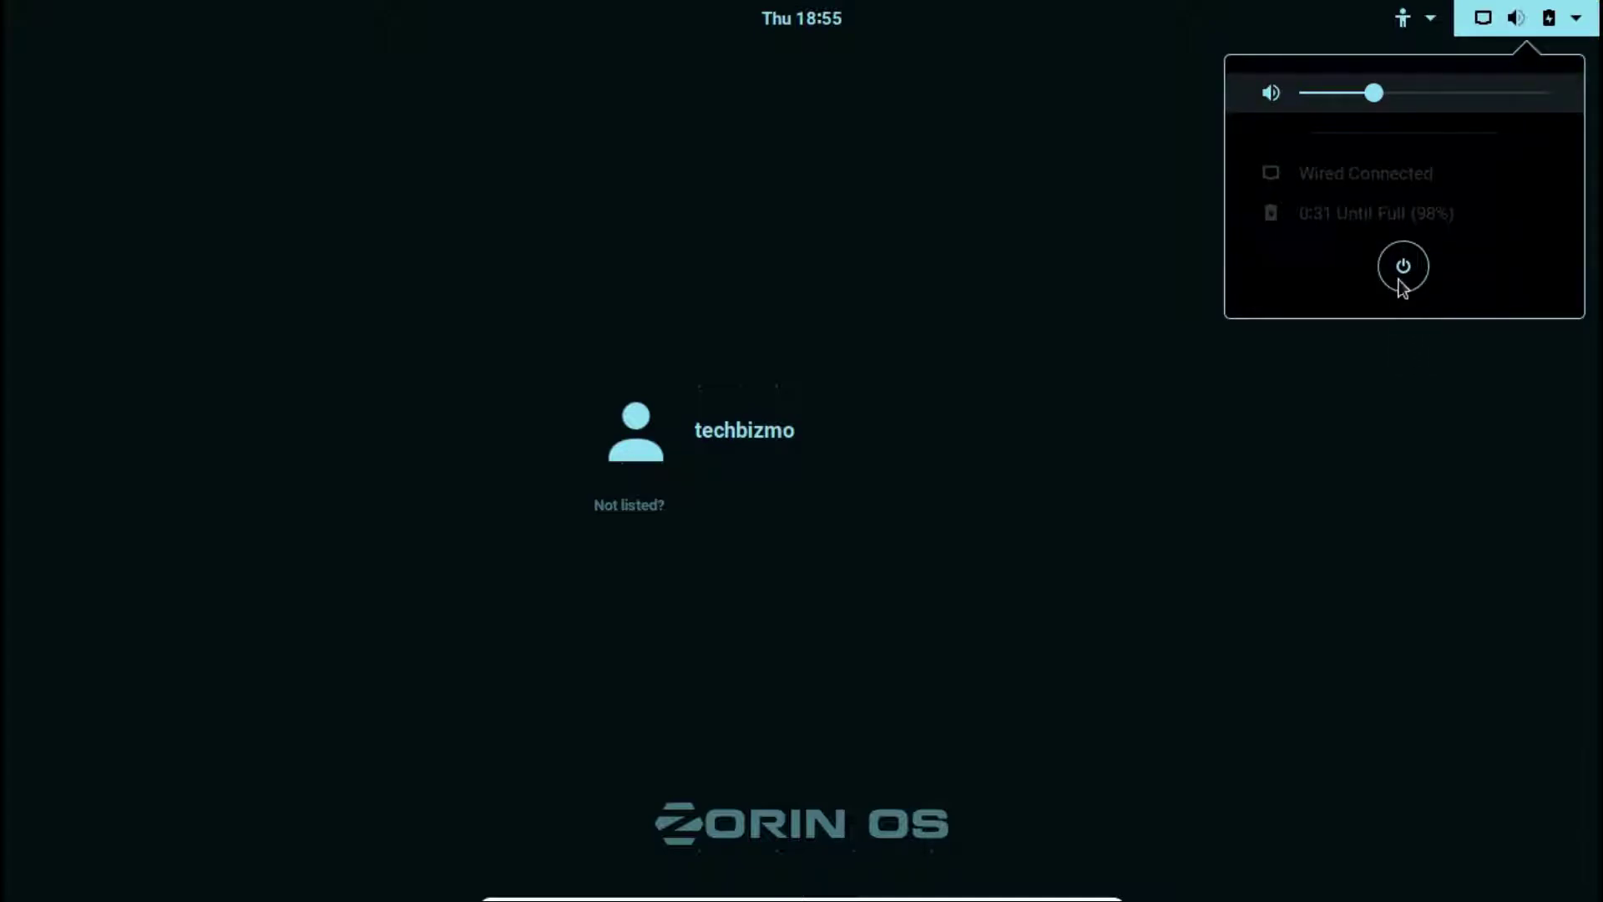
left_click(931, 514)
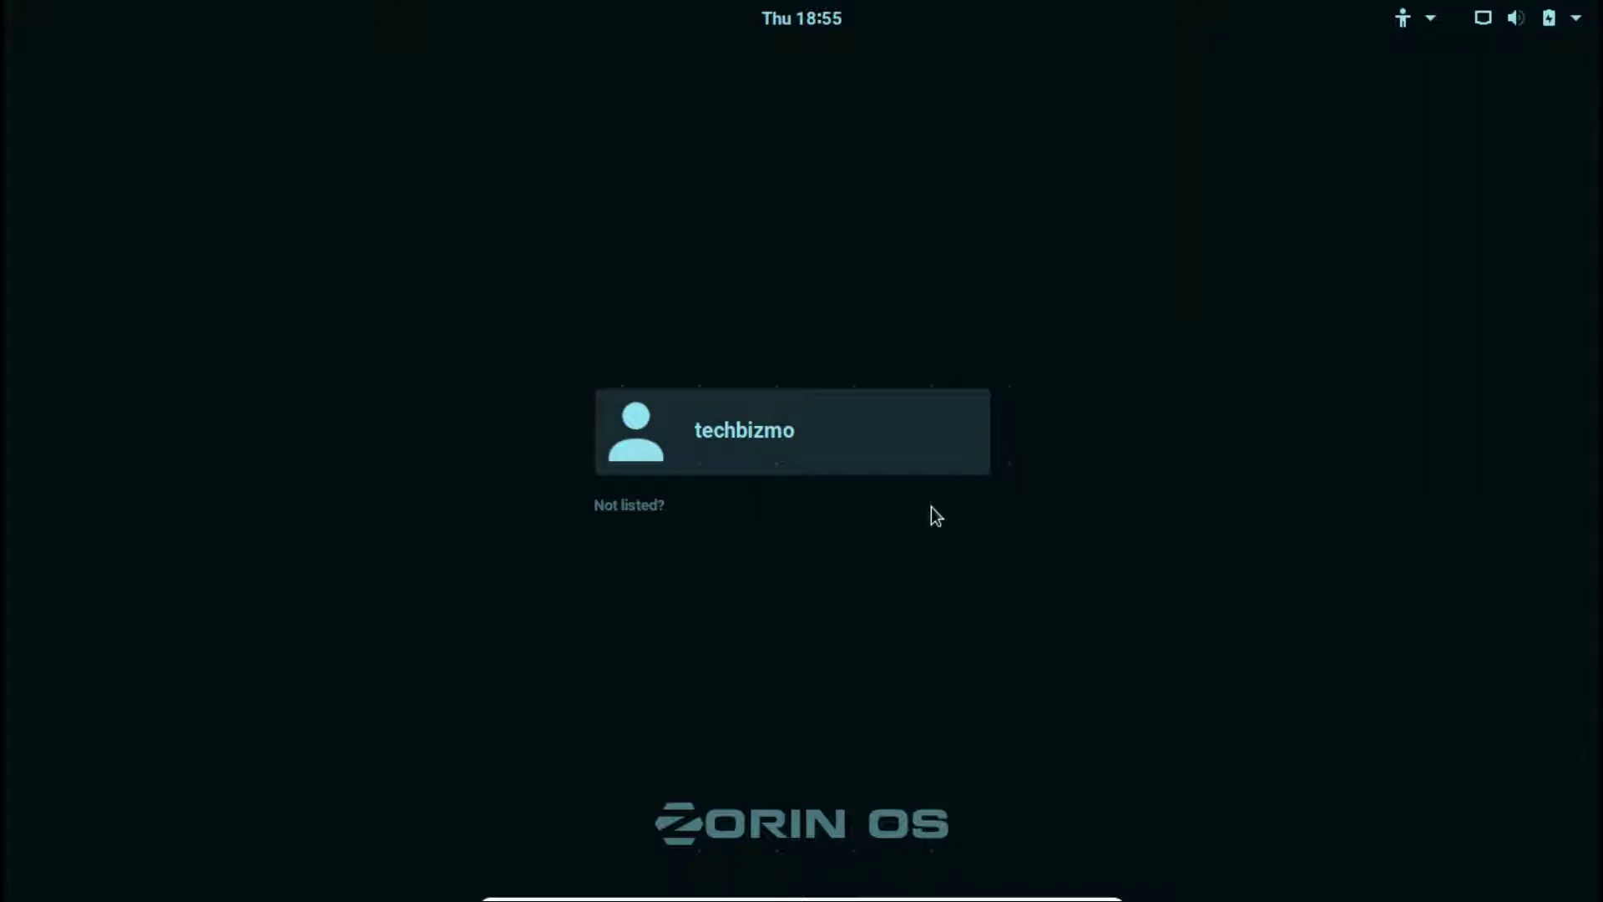
Sign in to the listed user account by entering the account password
left_click(768, 453)
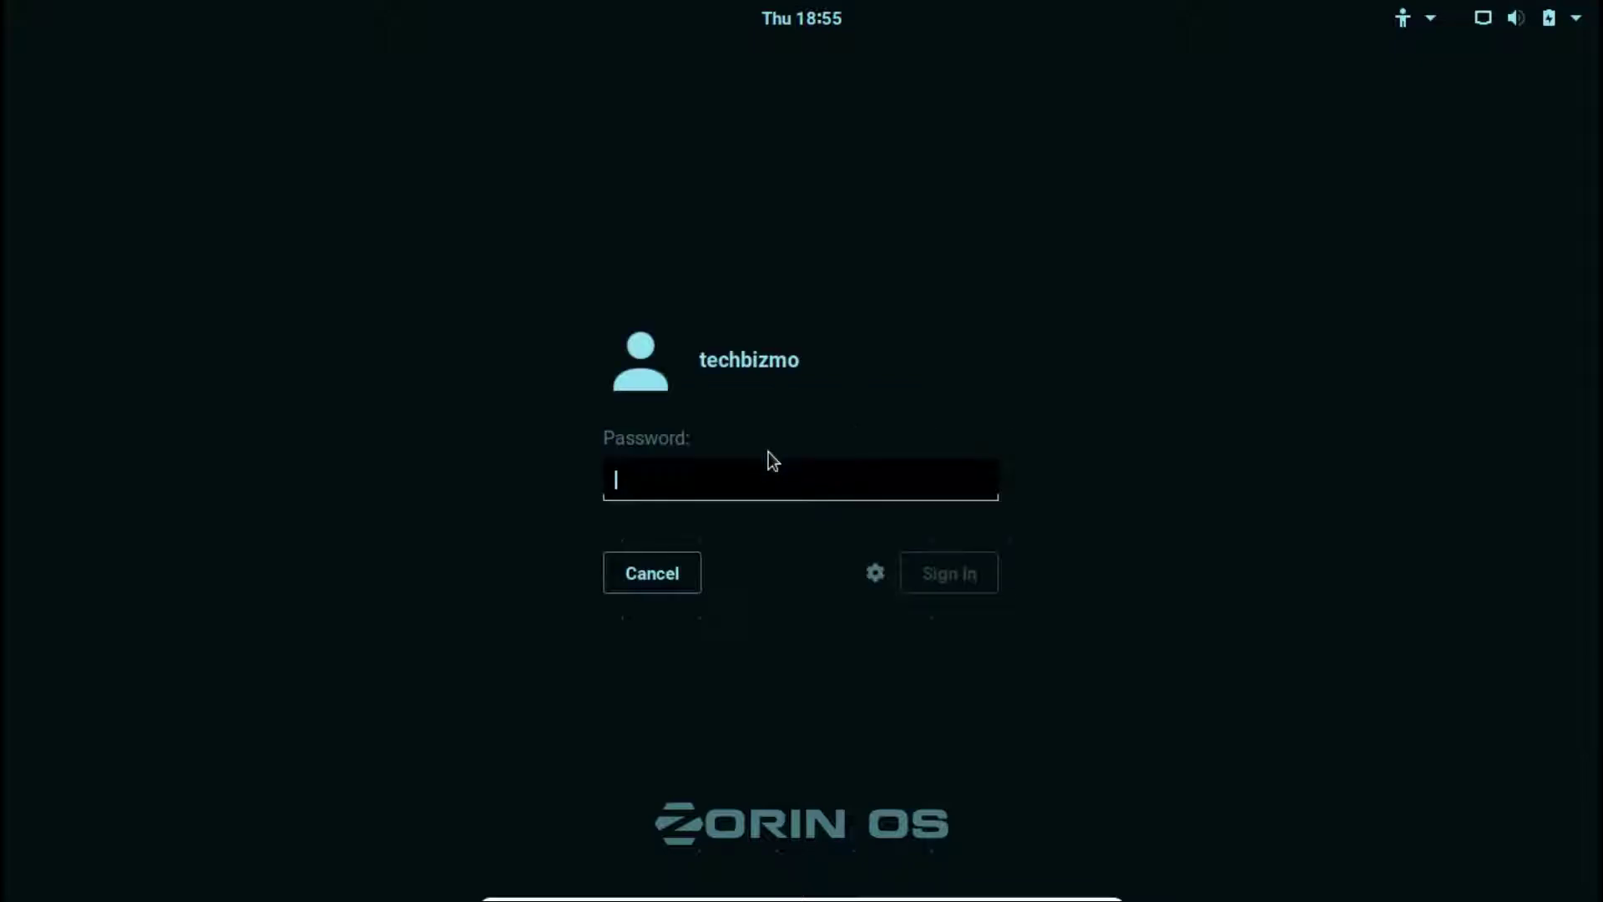
type("*********")
key("Return")
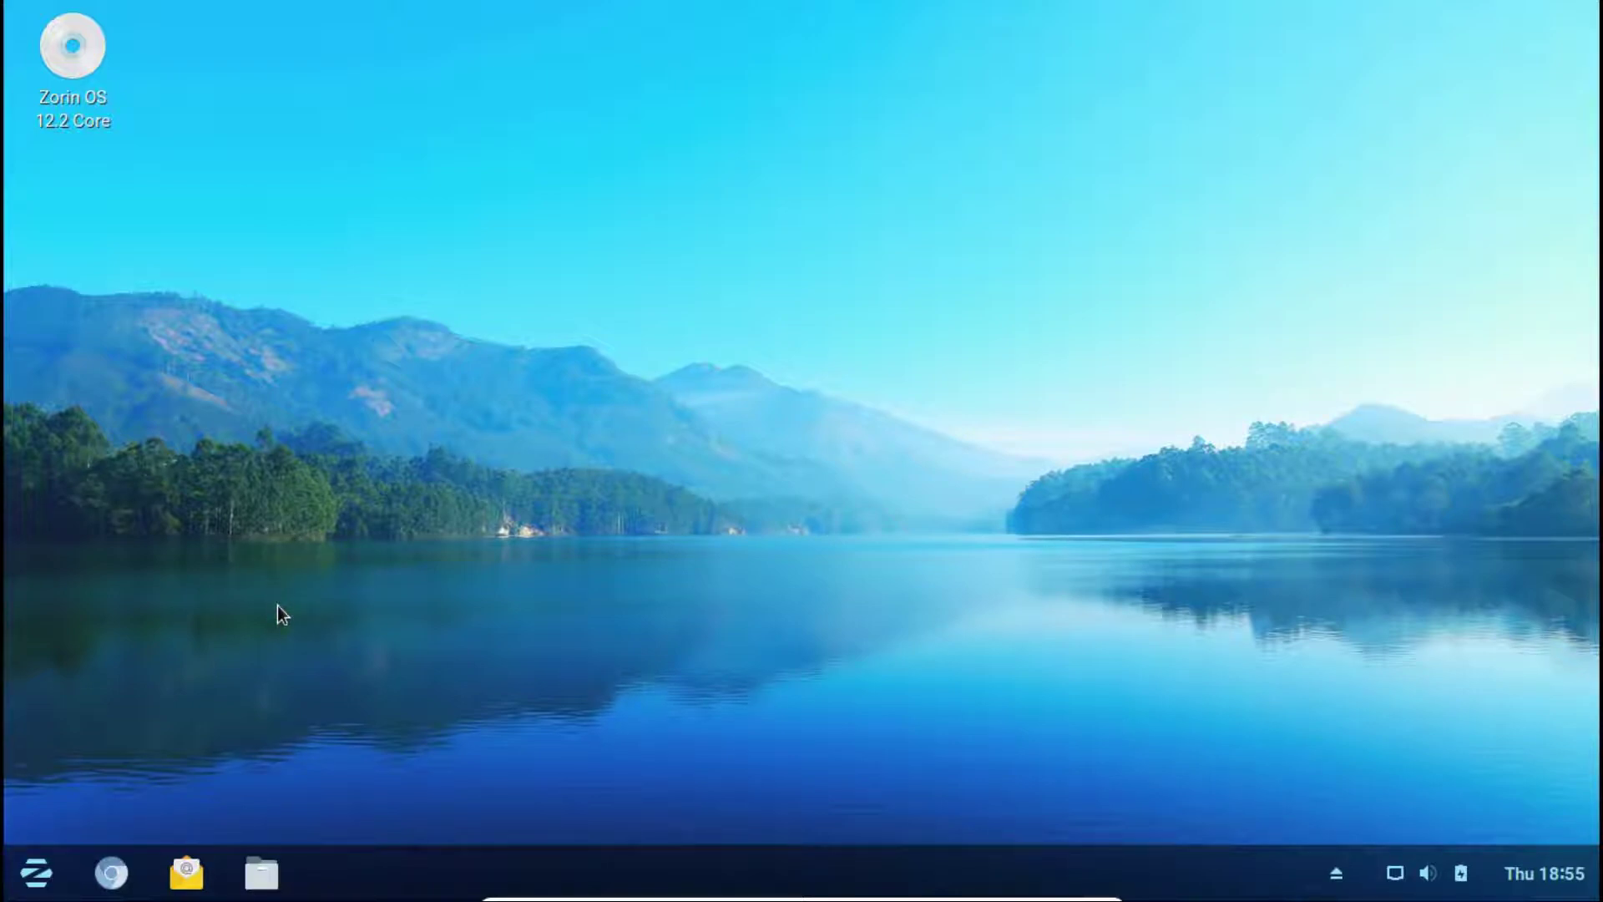
Browse the Accessories category of installed applications and launch Calculator
left_click(38, 871)
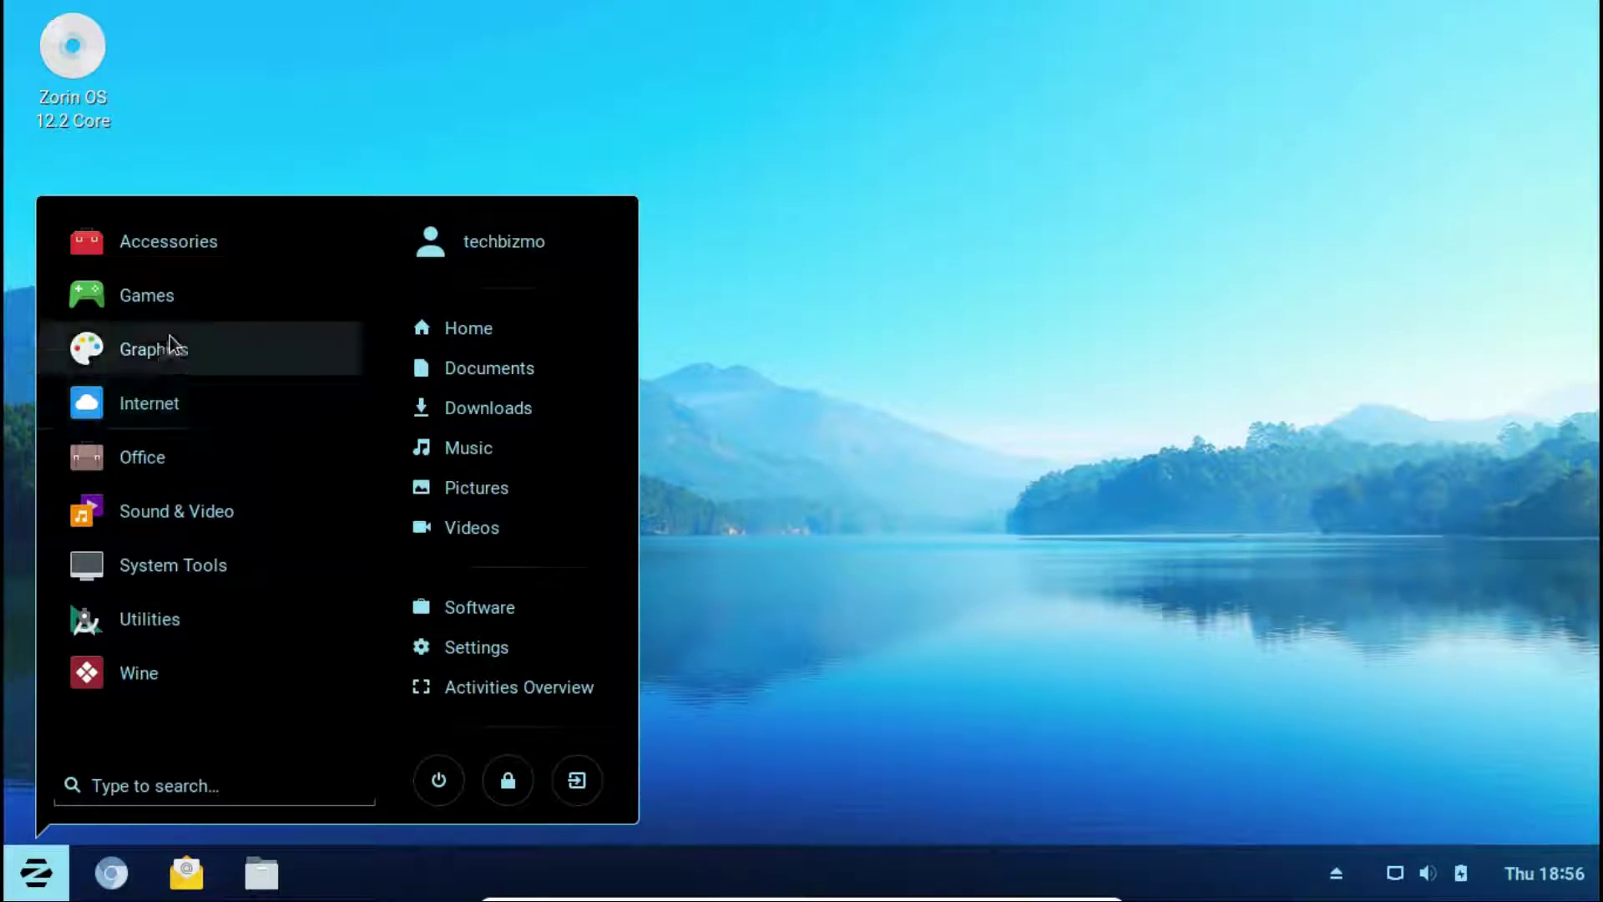
left_click(204, 242)
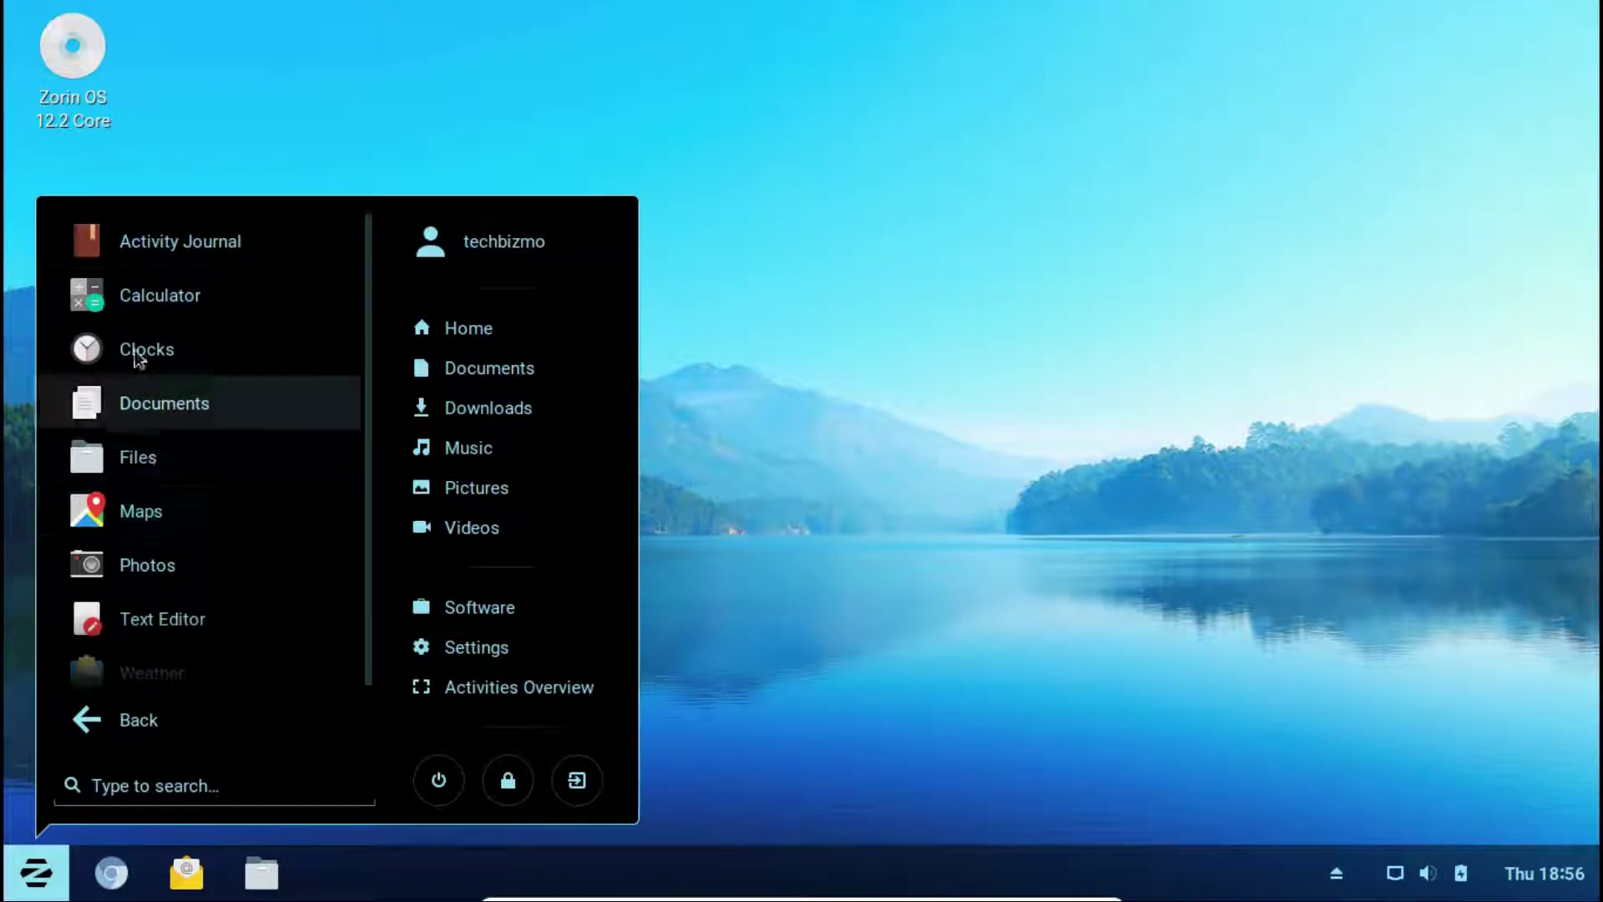
left_click(132, 719)
left_click(201, 244)
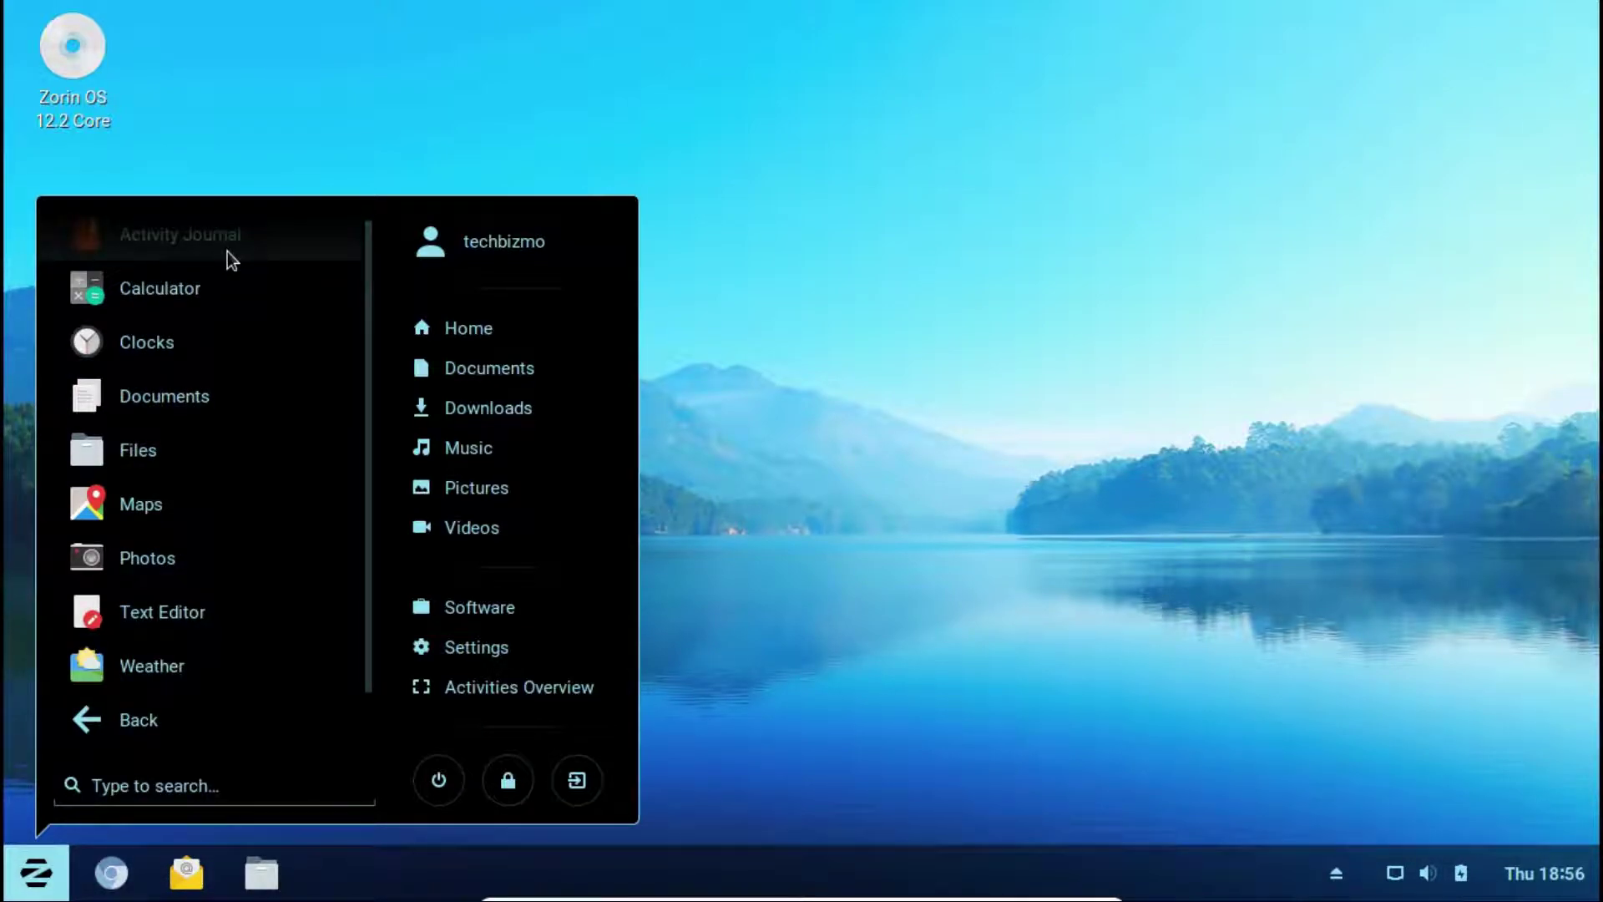
left_click(173, 294)
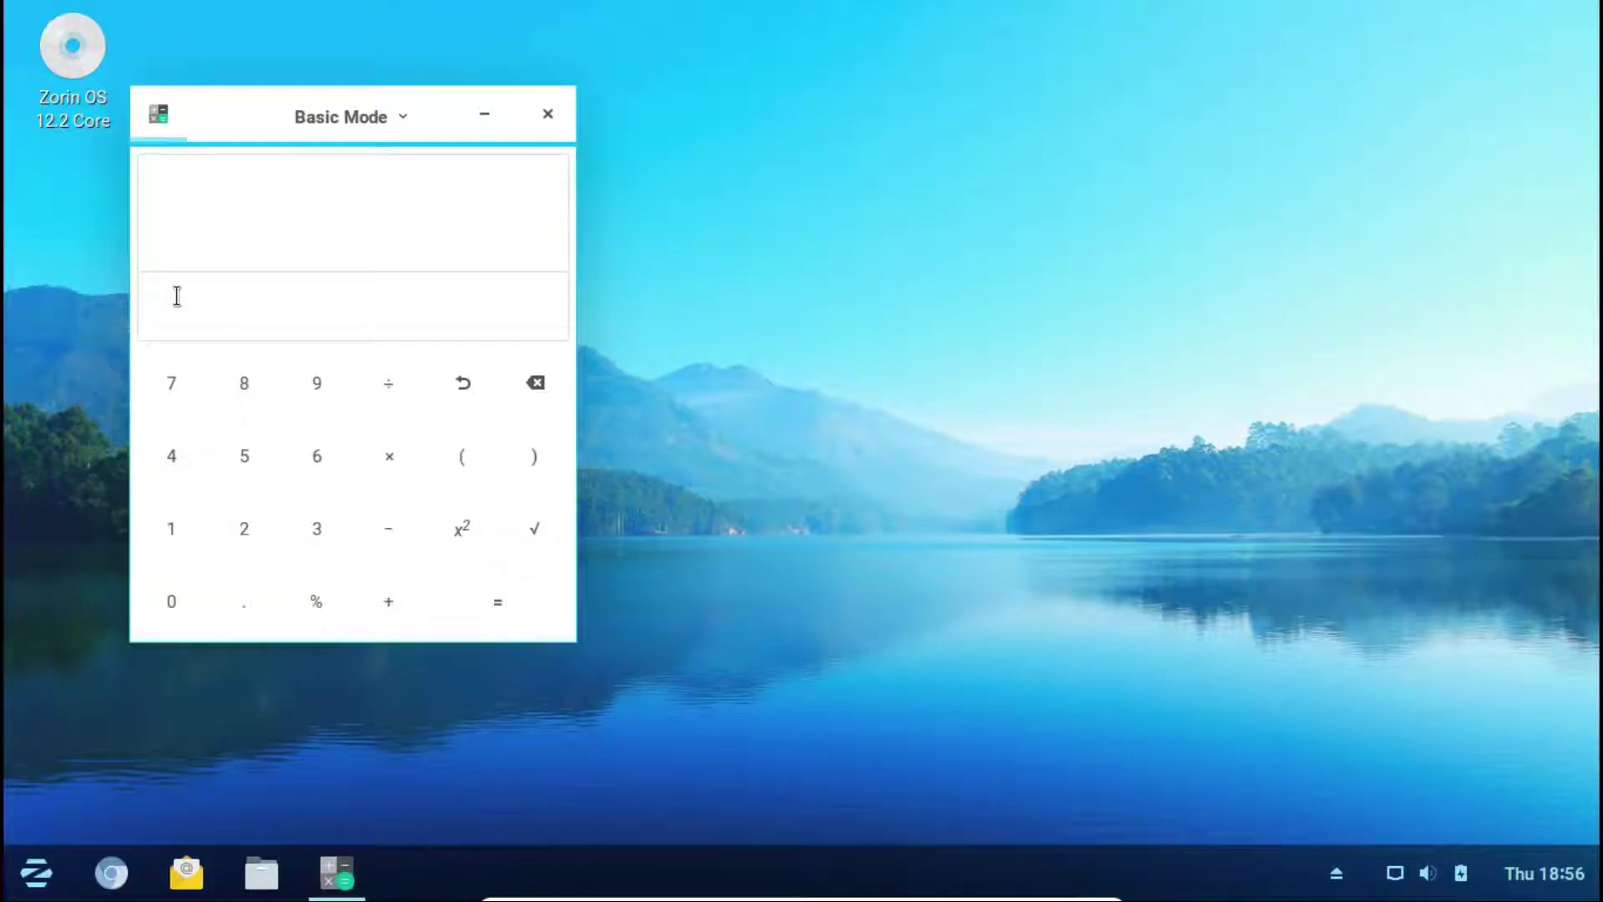
left_click_drag(268, 122, 1117, 350)
left_click(951, 566)
left_click(949, 636)
left_click(815, 640)
left_click(878, 645)
left_click(875, 708)
left_click(778, 703)
left_click(939, 709)
left_click(941, 708)
left_click(945, 634)
left_click(942, 559)
left_click(872, 559)
left_click(815, 551)
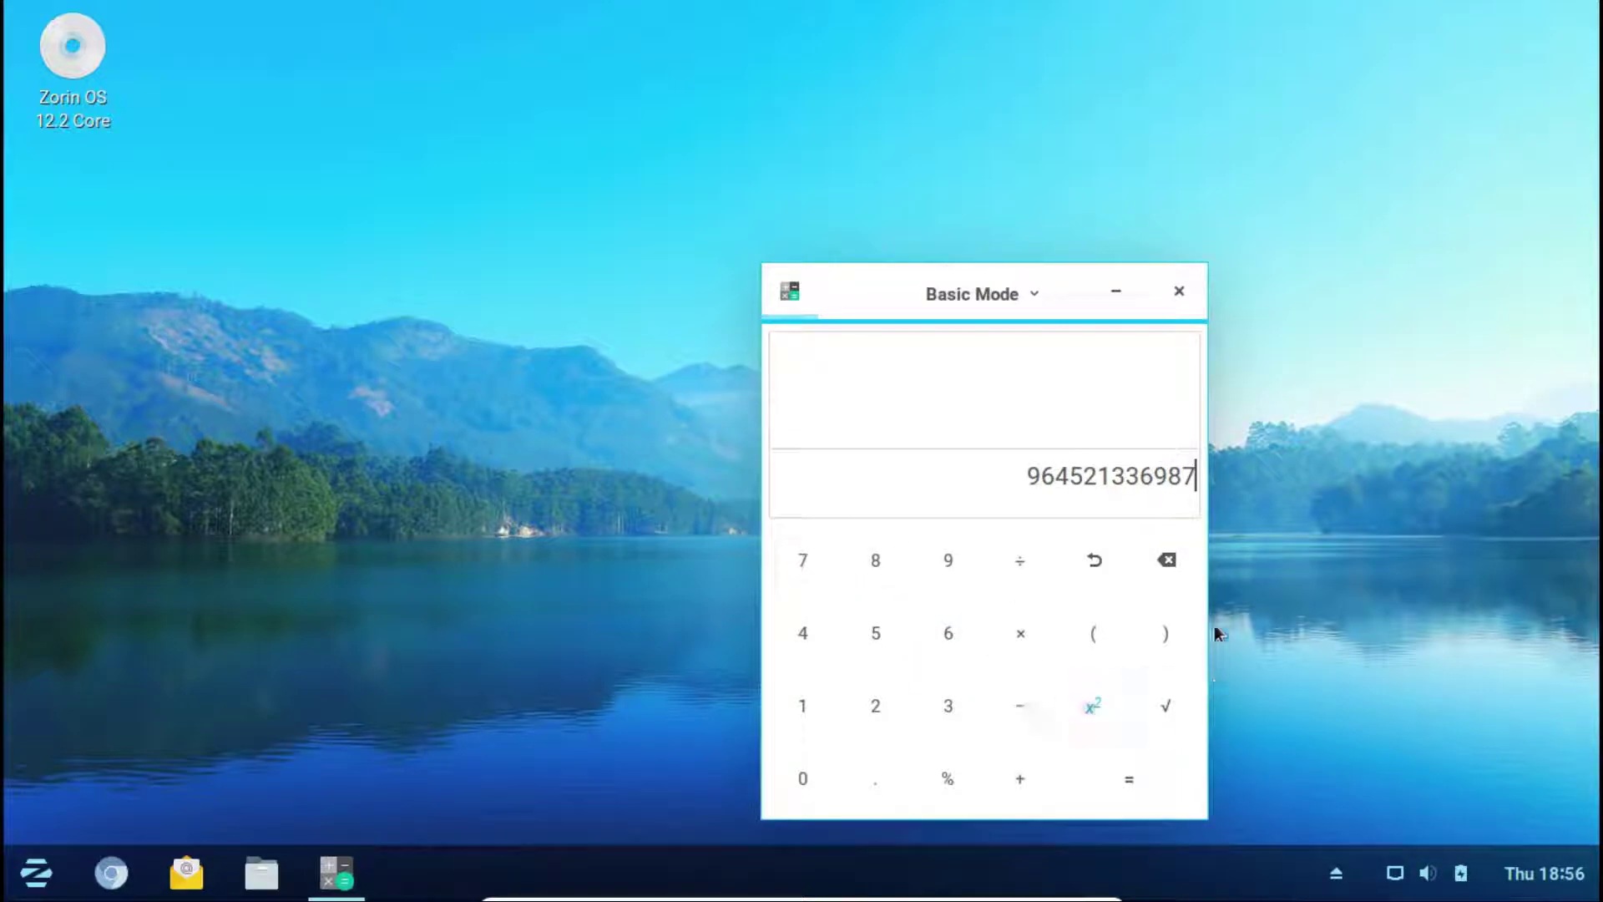
left_click_drag(1059, 294, 1106, 154)
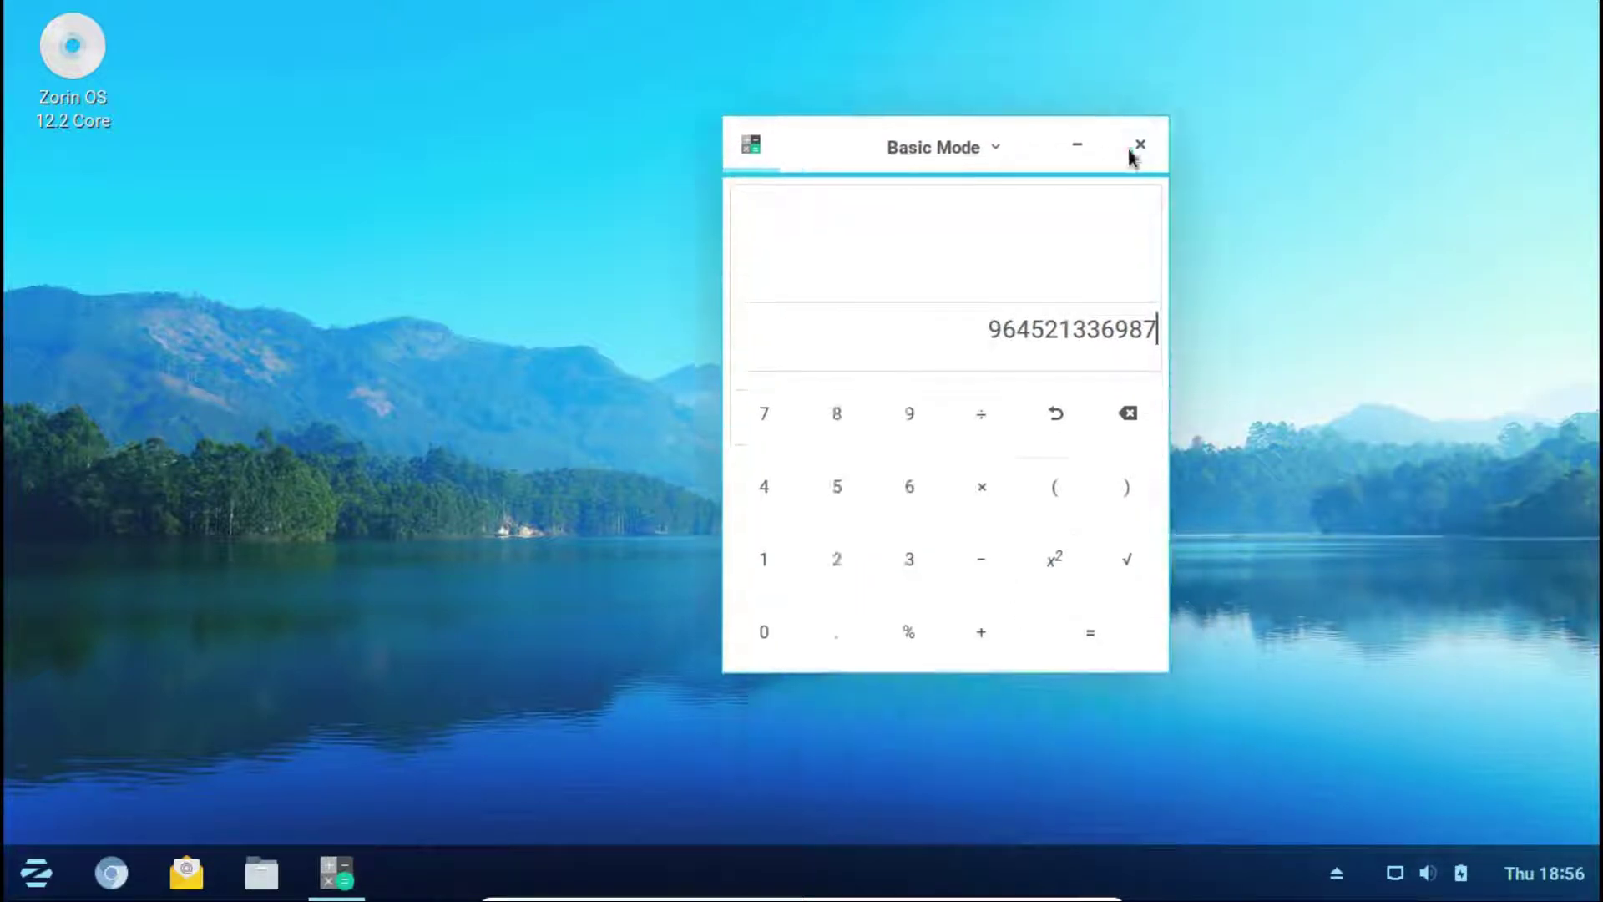
left_click(1141, 152)
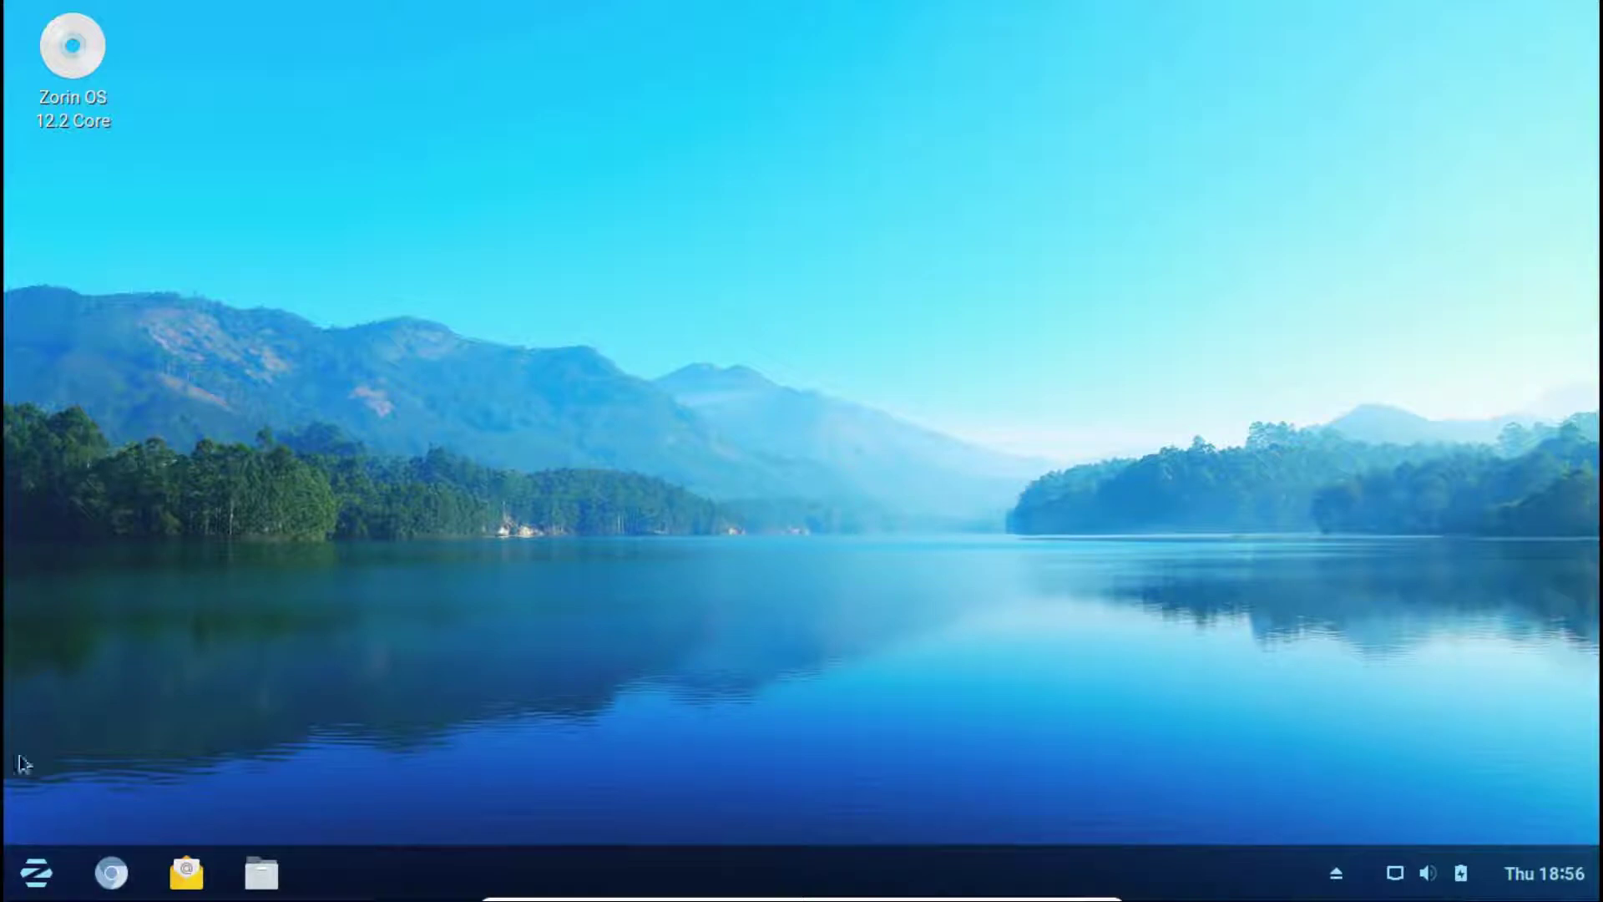
Examine the applications offered in the Games, Graphics, Internet, Office and System Tools categories
left_click(36, 872)
left_click(208, 305)
left_click(79, 728)
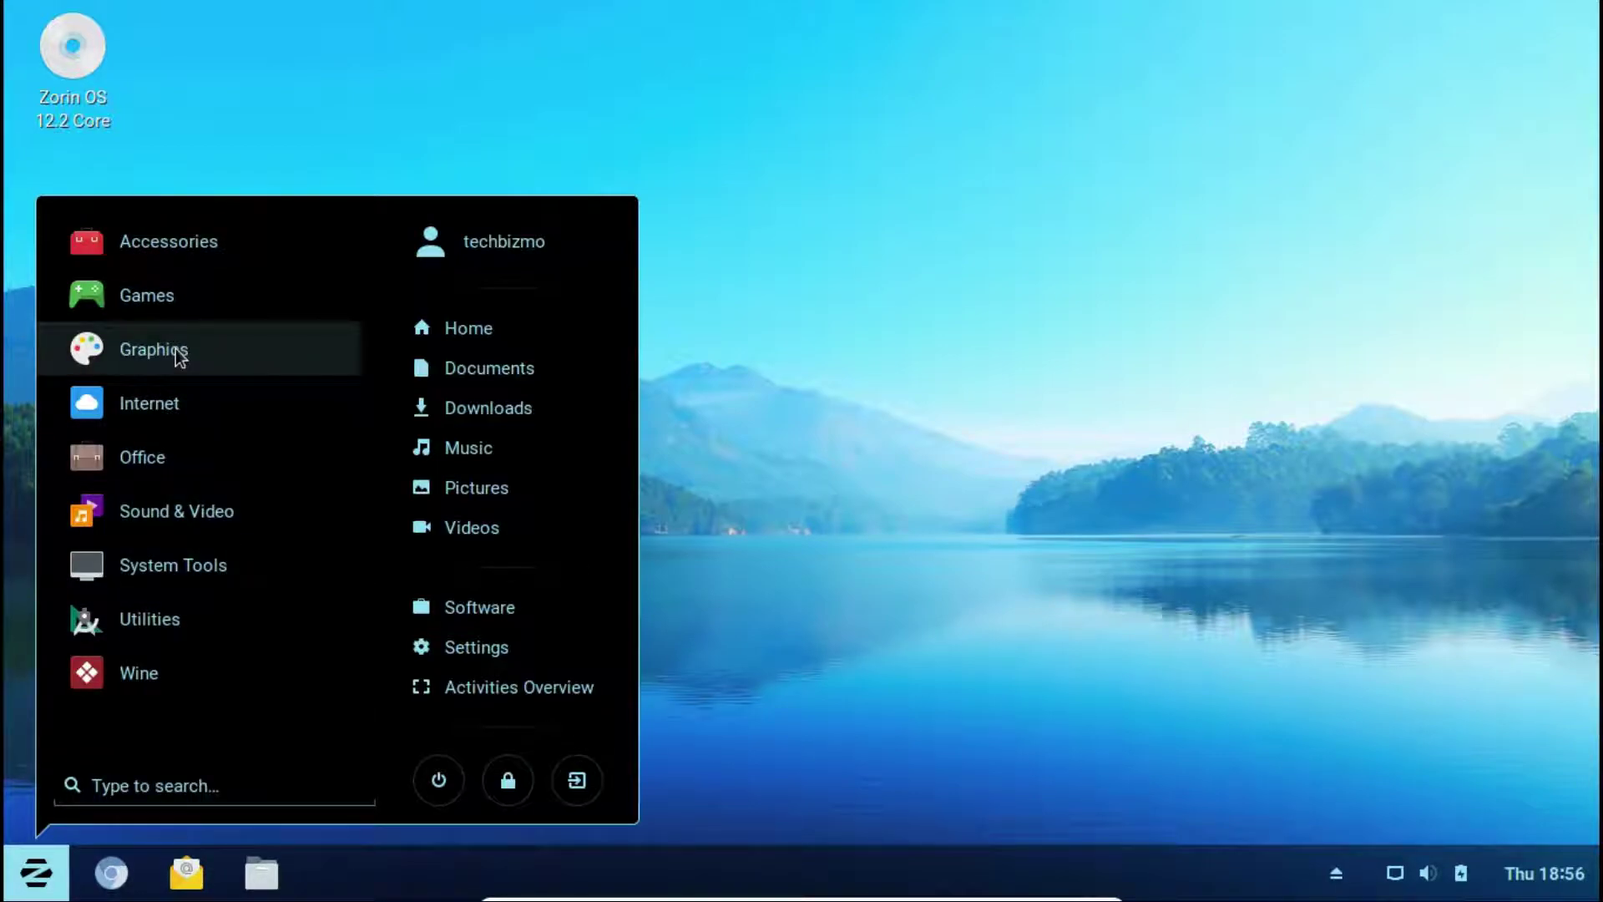
left_click(177, 355)
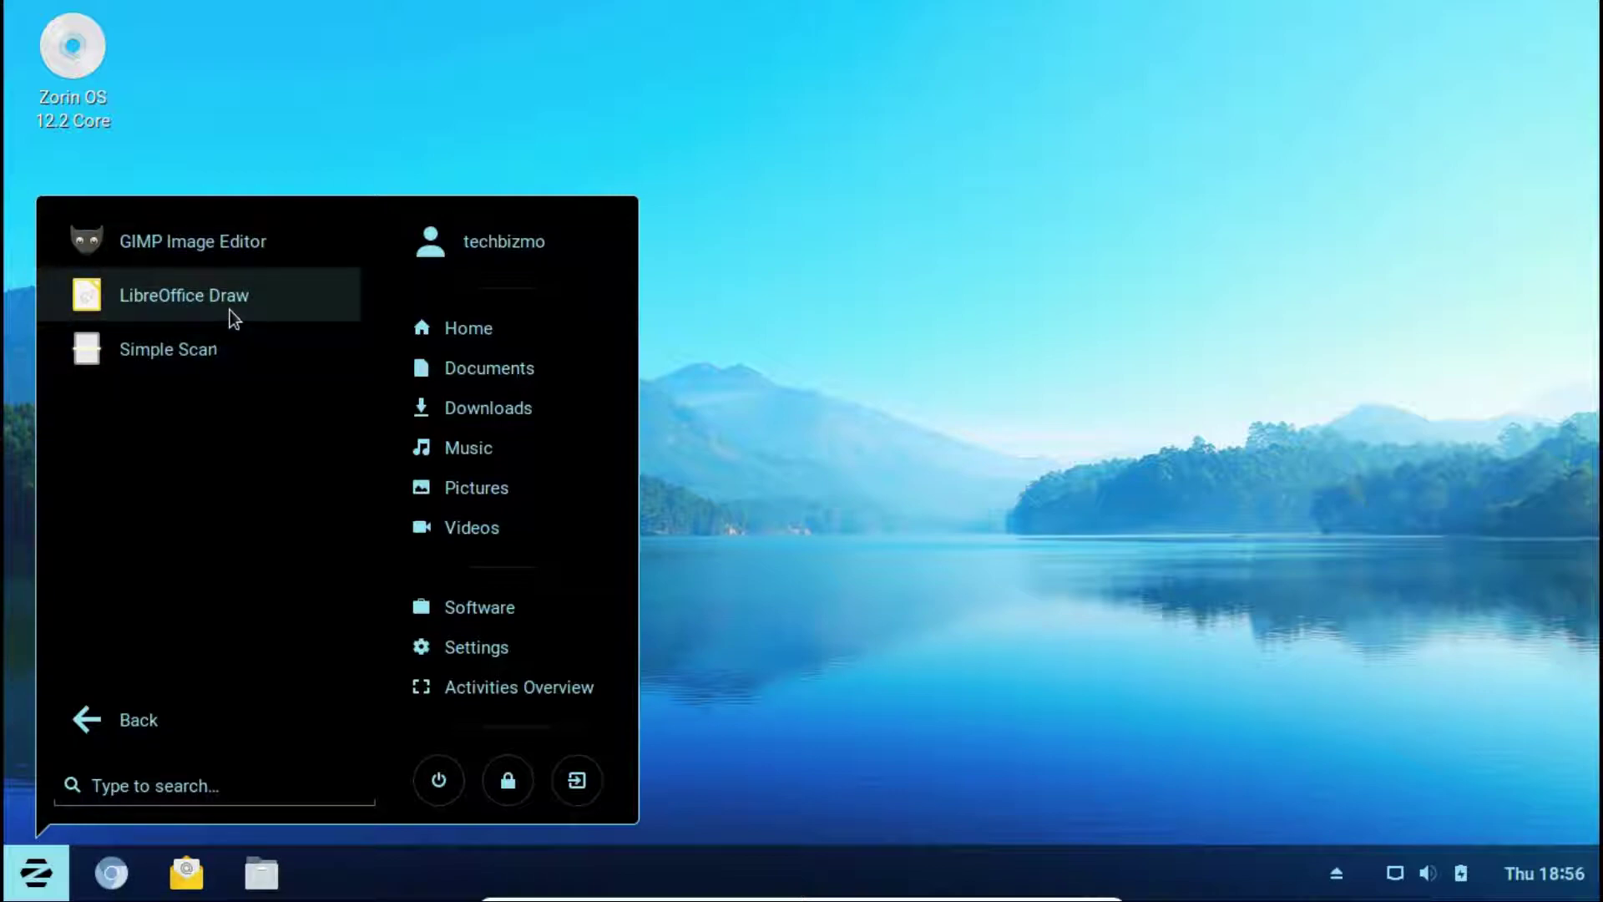
left_click(128, 719)
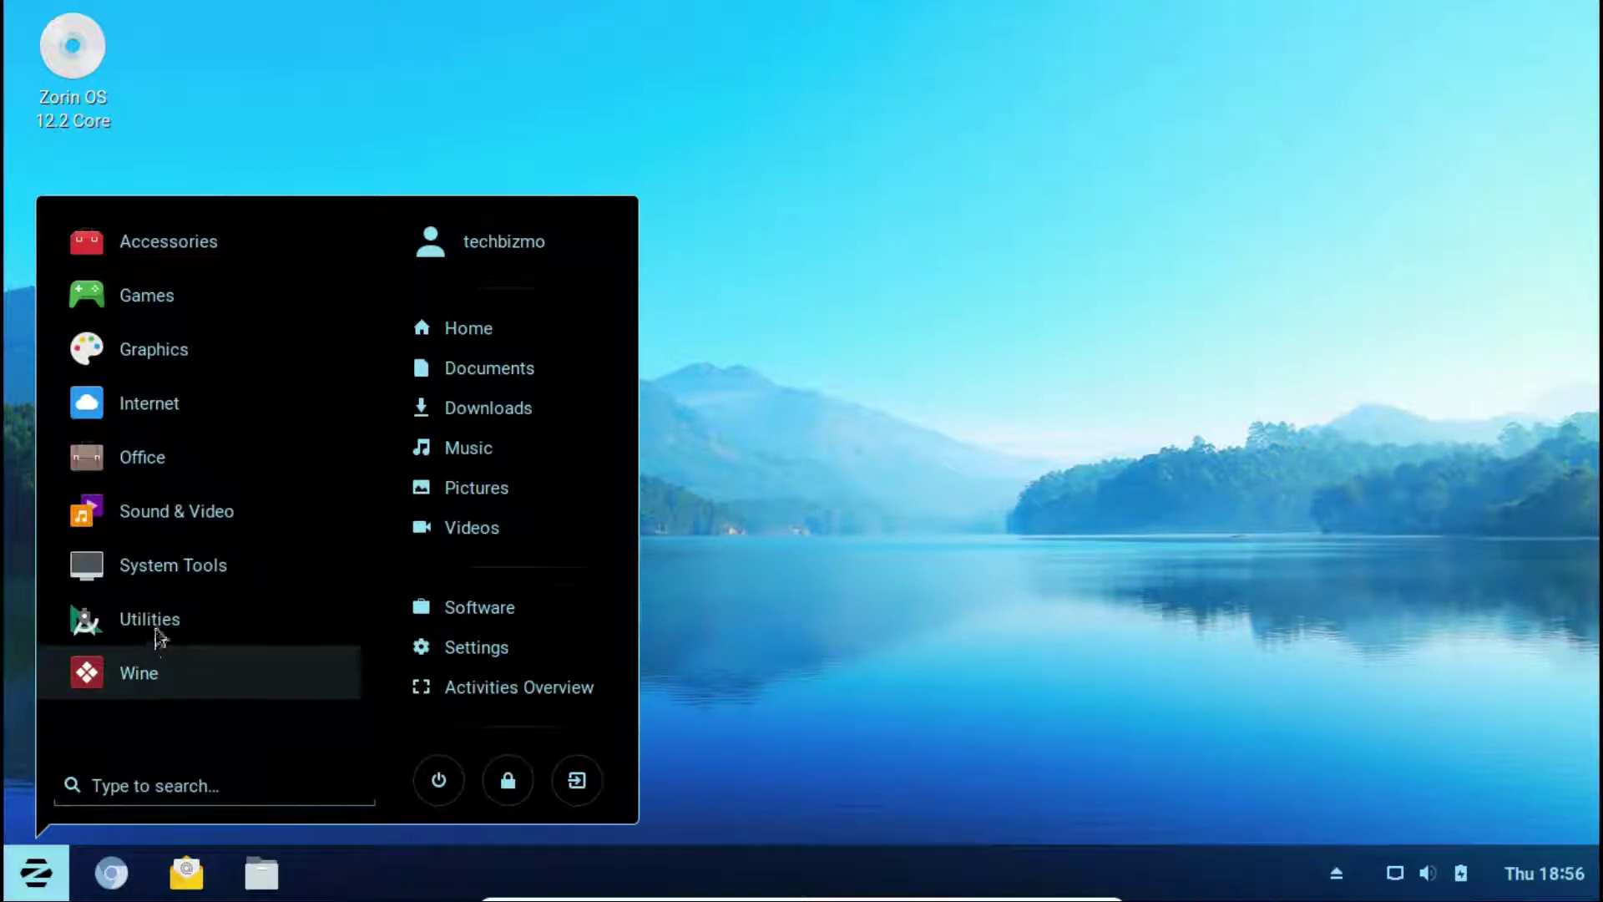
left_click(184, 404)
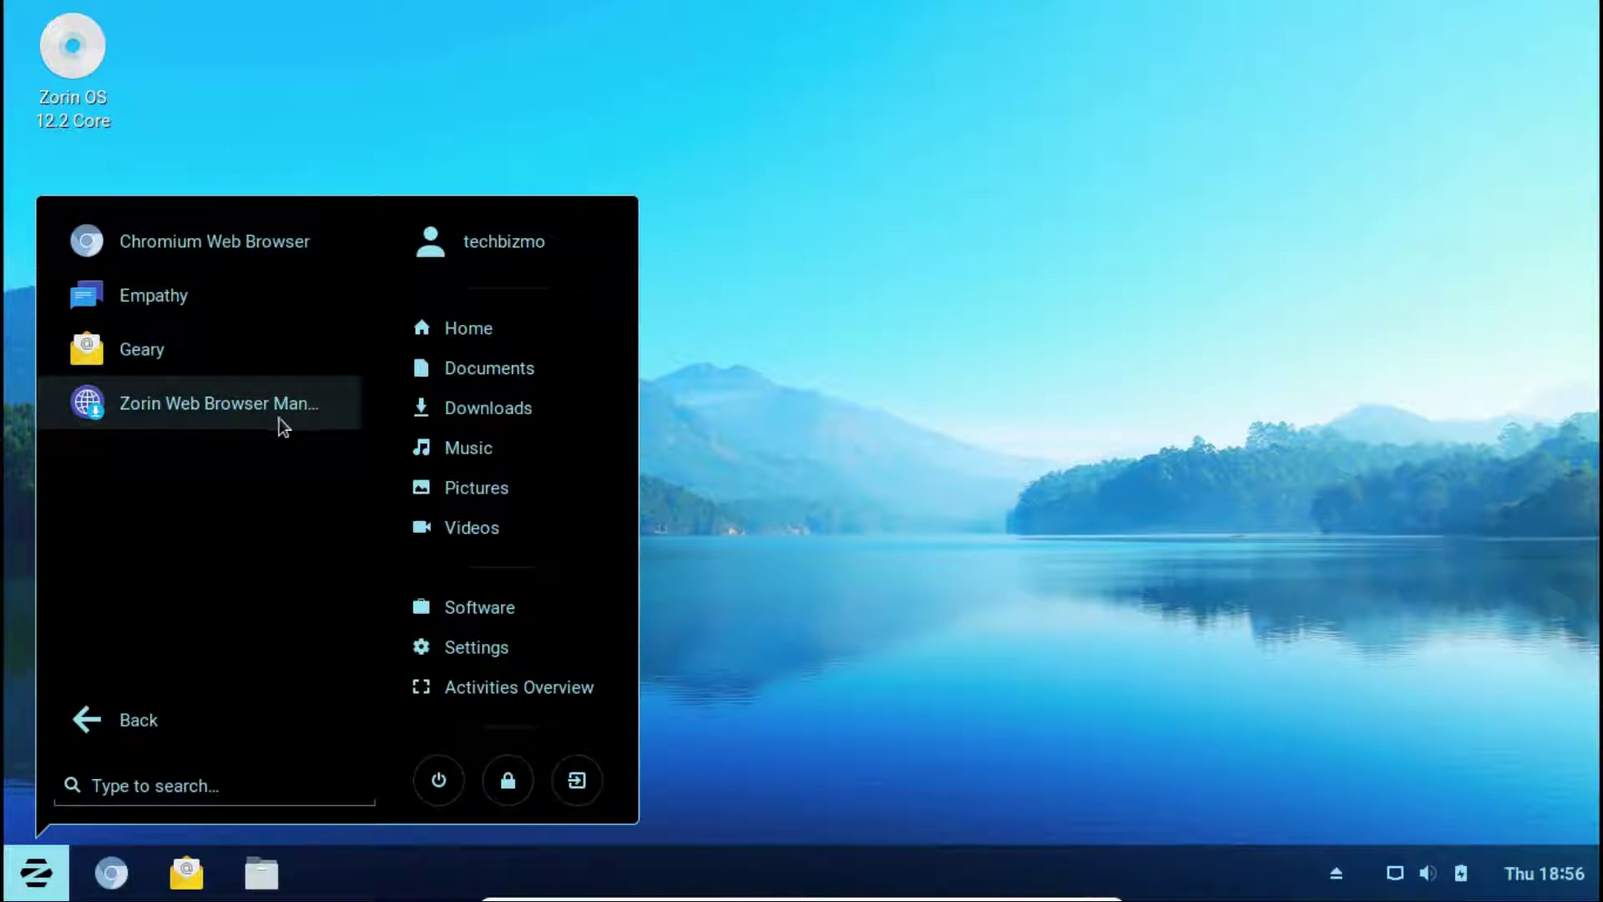
left_click(101, 723)
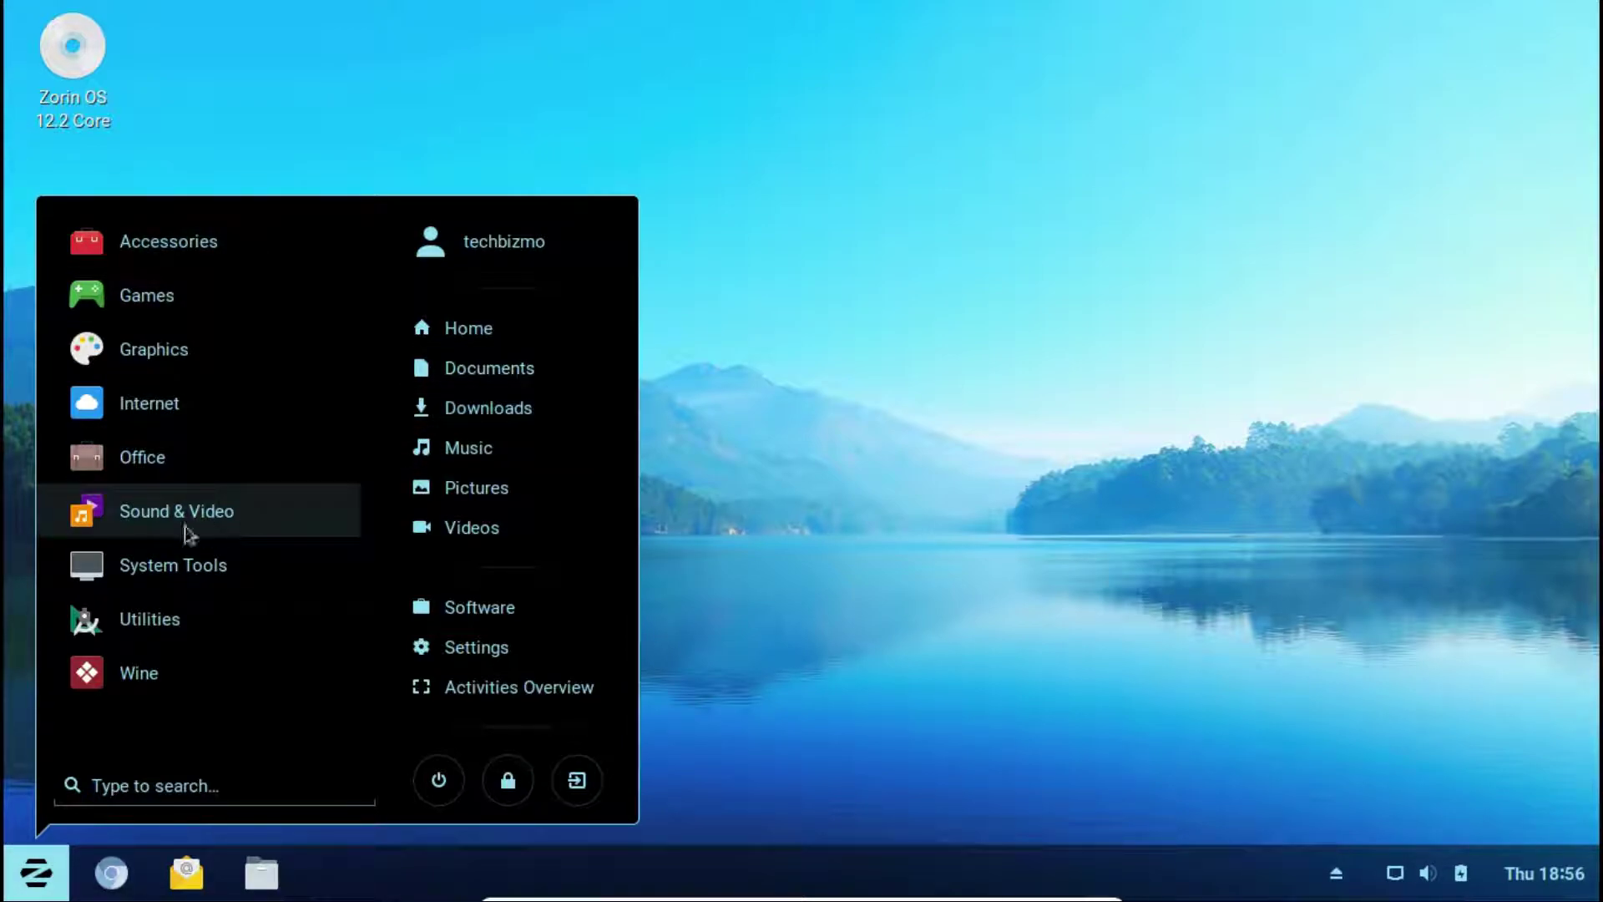
left_click(212, 478)
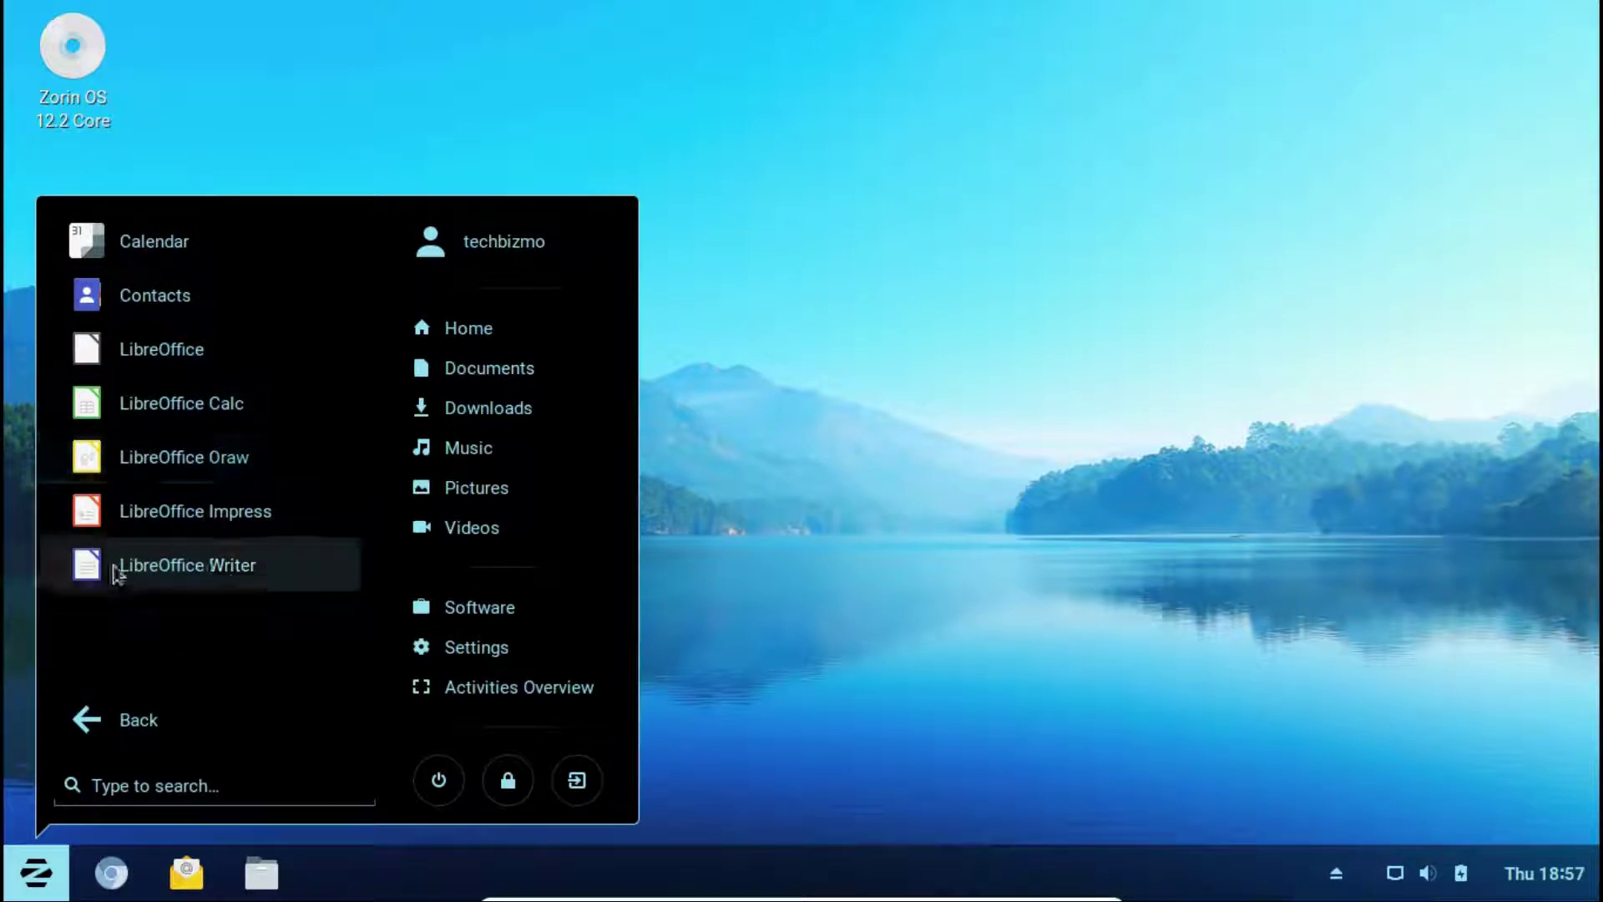
left_click(122, 703)
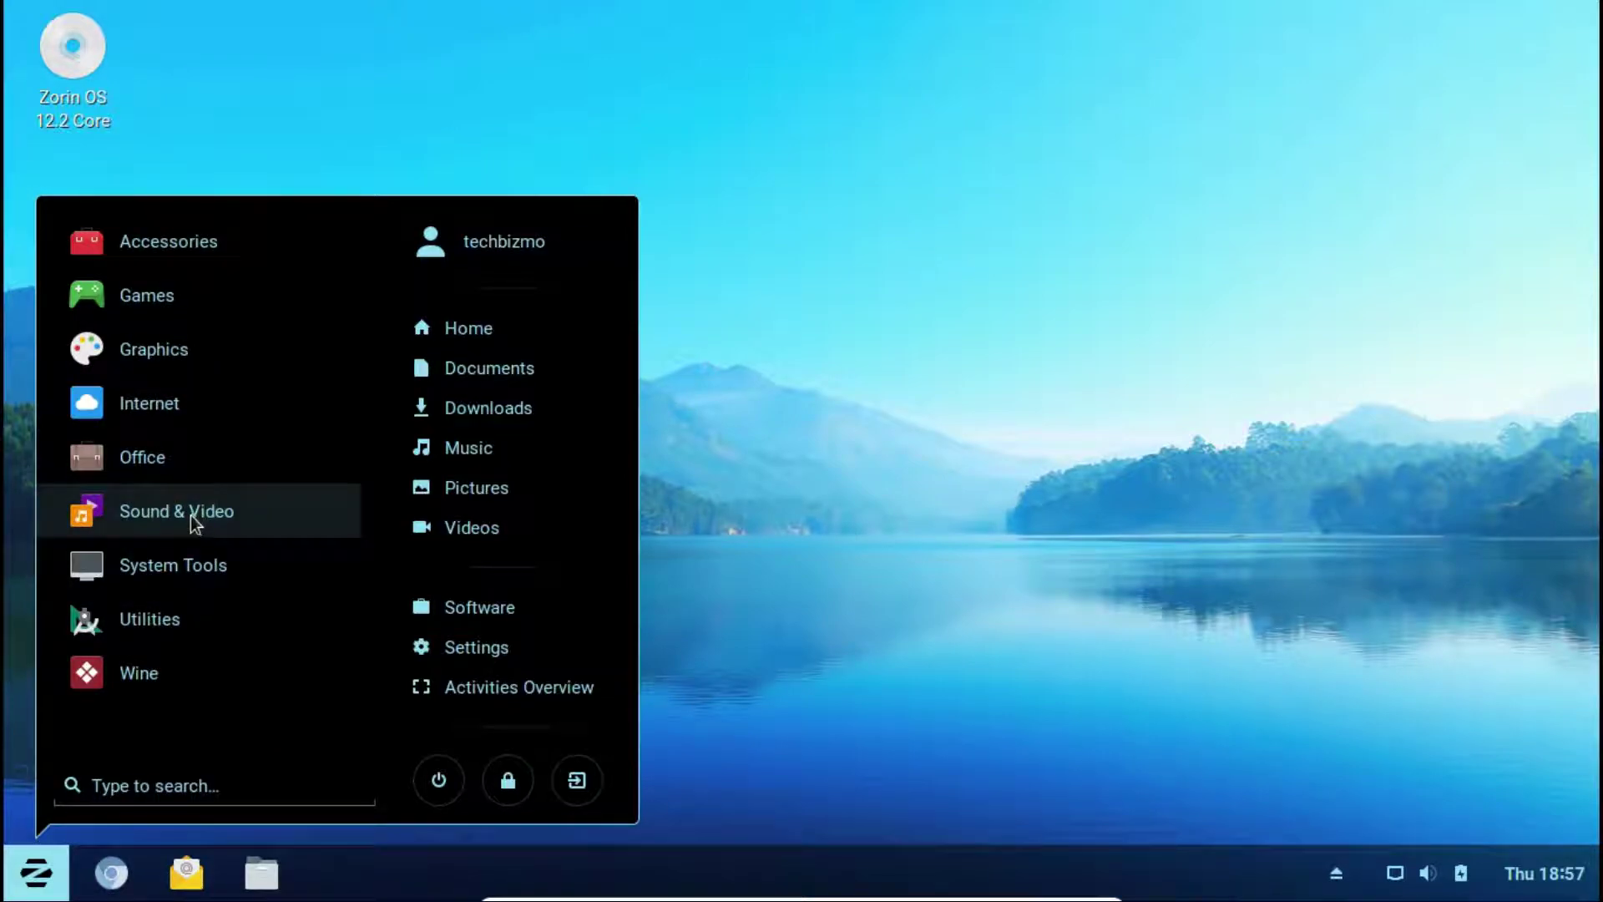
left_click(167, 572)
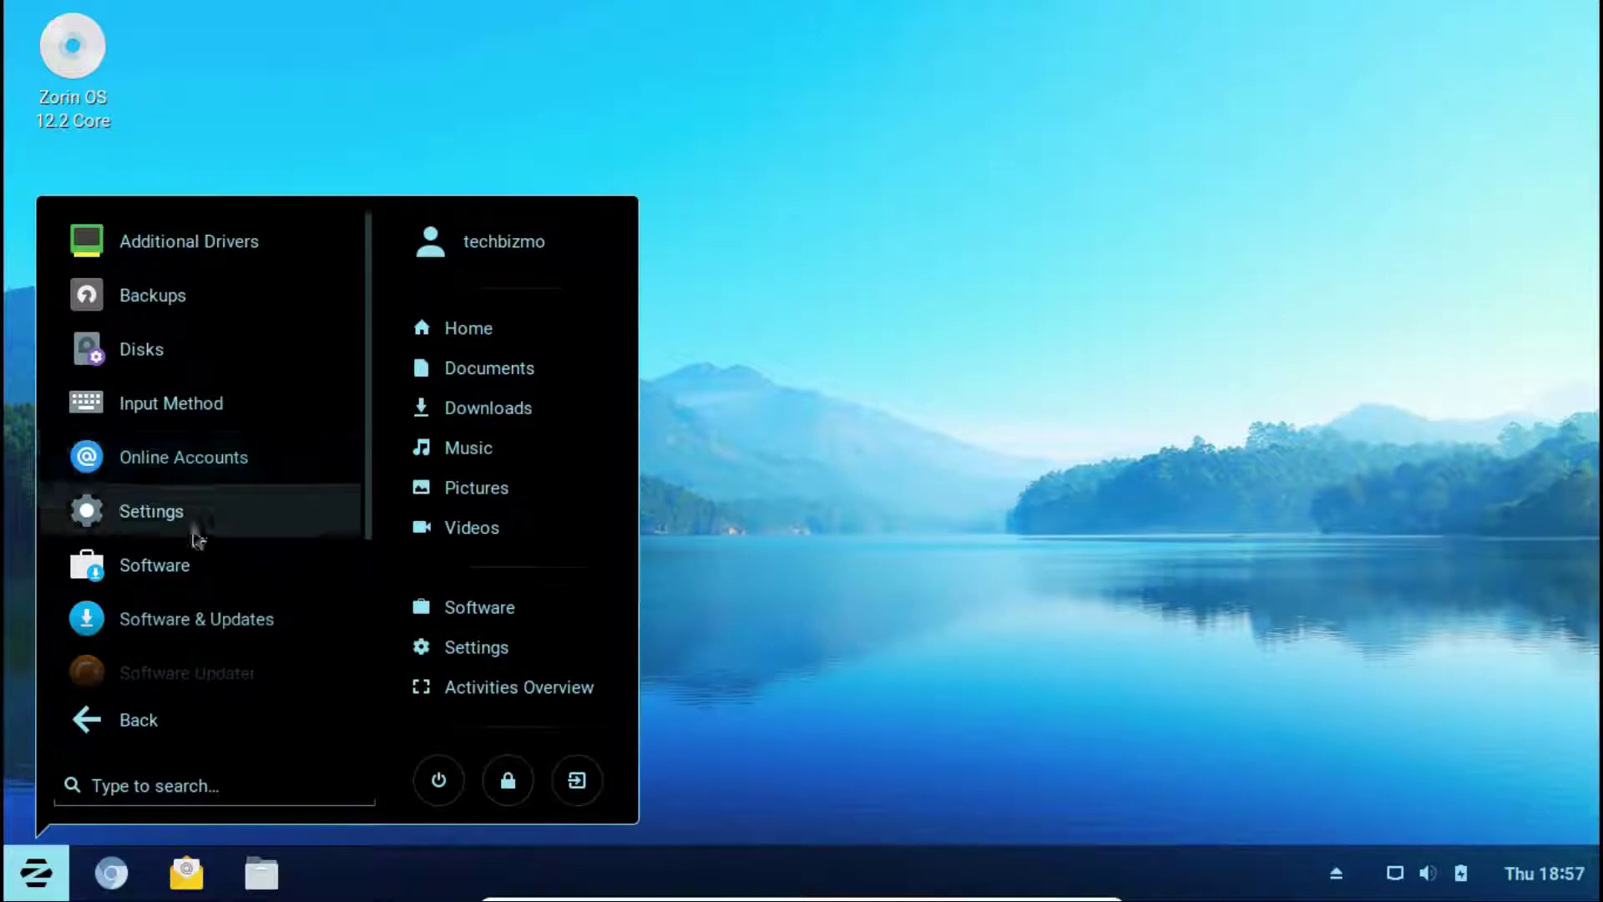
left_click(129, 713)
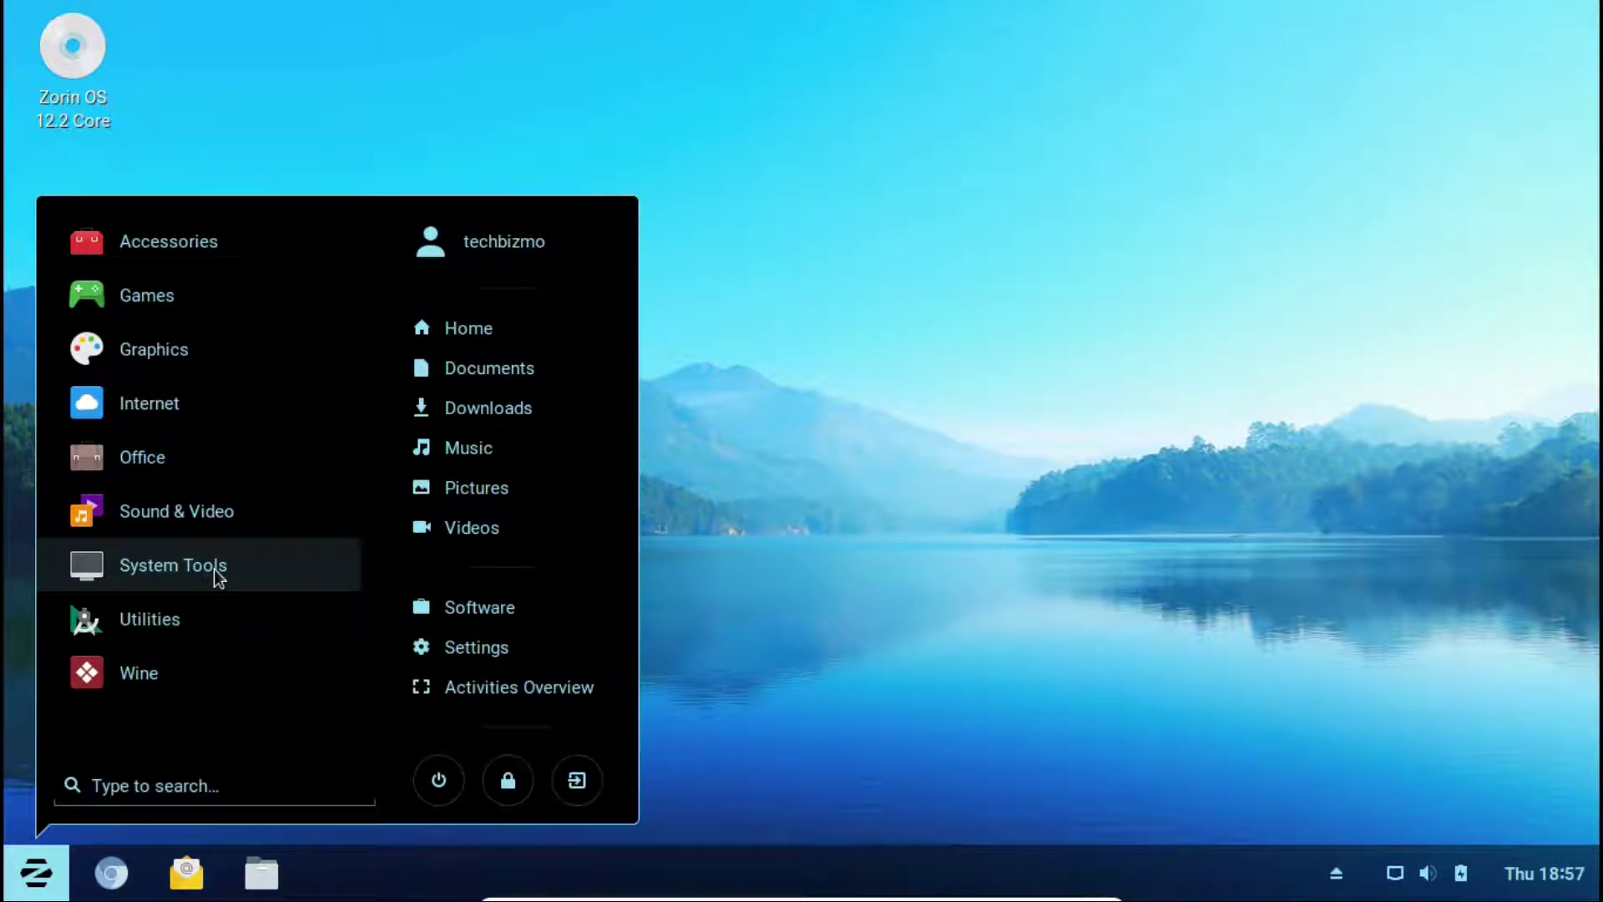
left_click(158, 573)
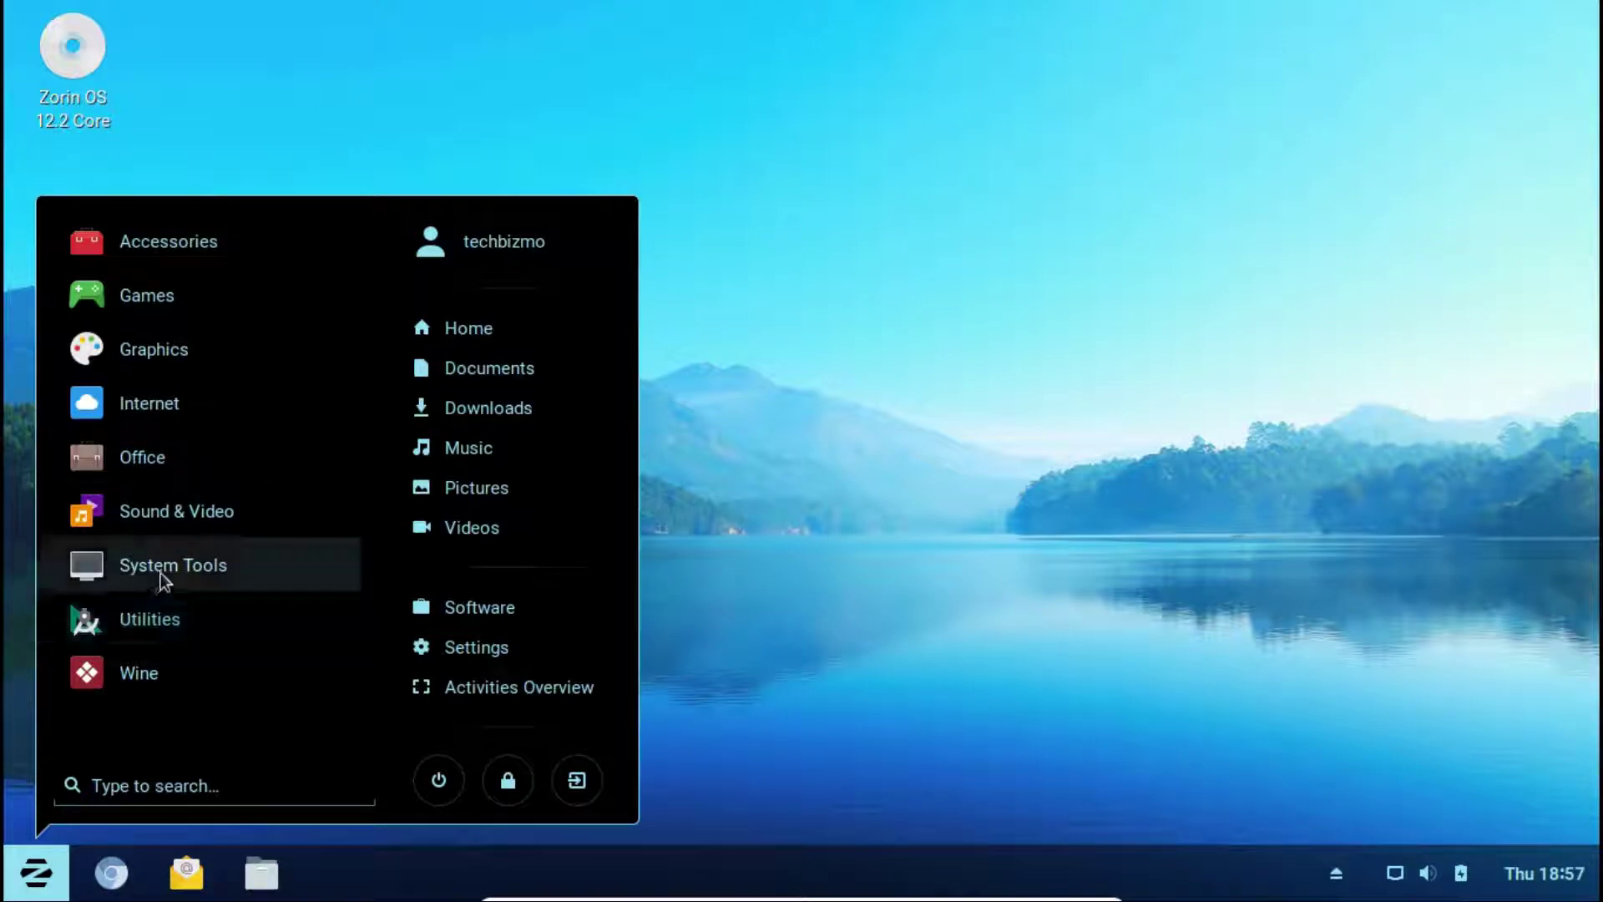
left_click(140, 726)
Look through the Utilities applications, and launch Terminal briefly before closing it
left_click(122, 625)
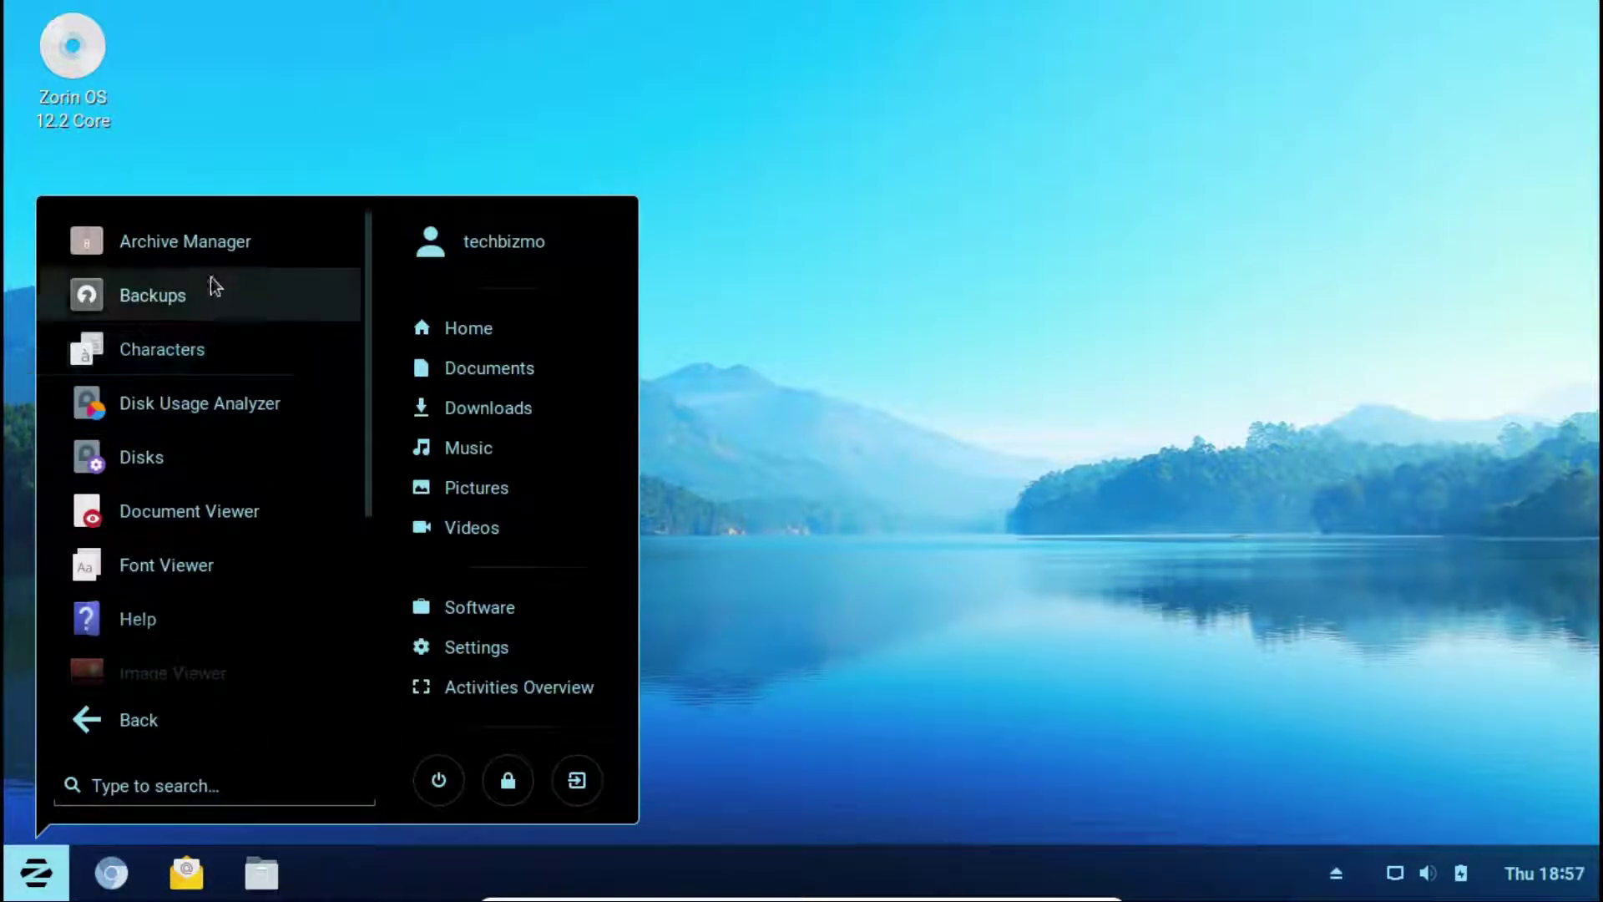
scroll(208, 284, "down", 3)
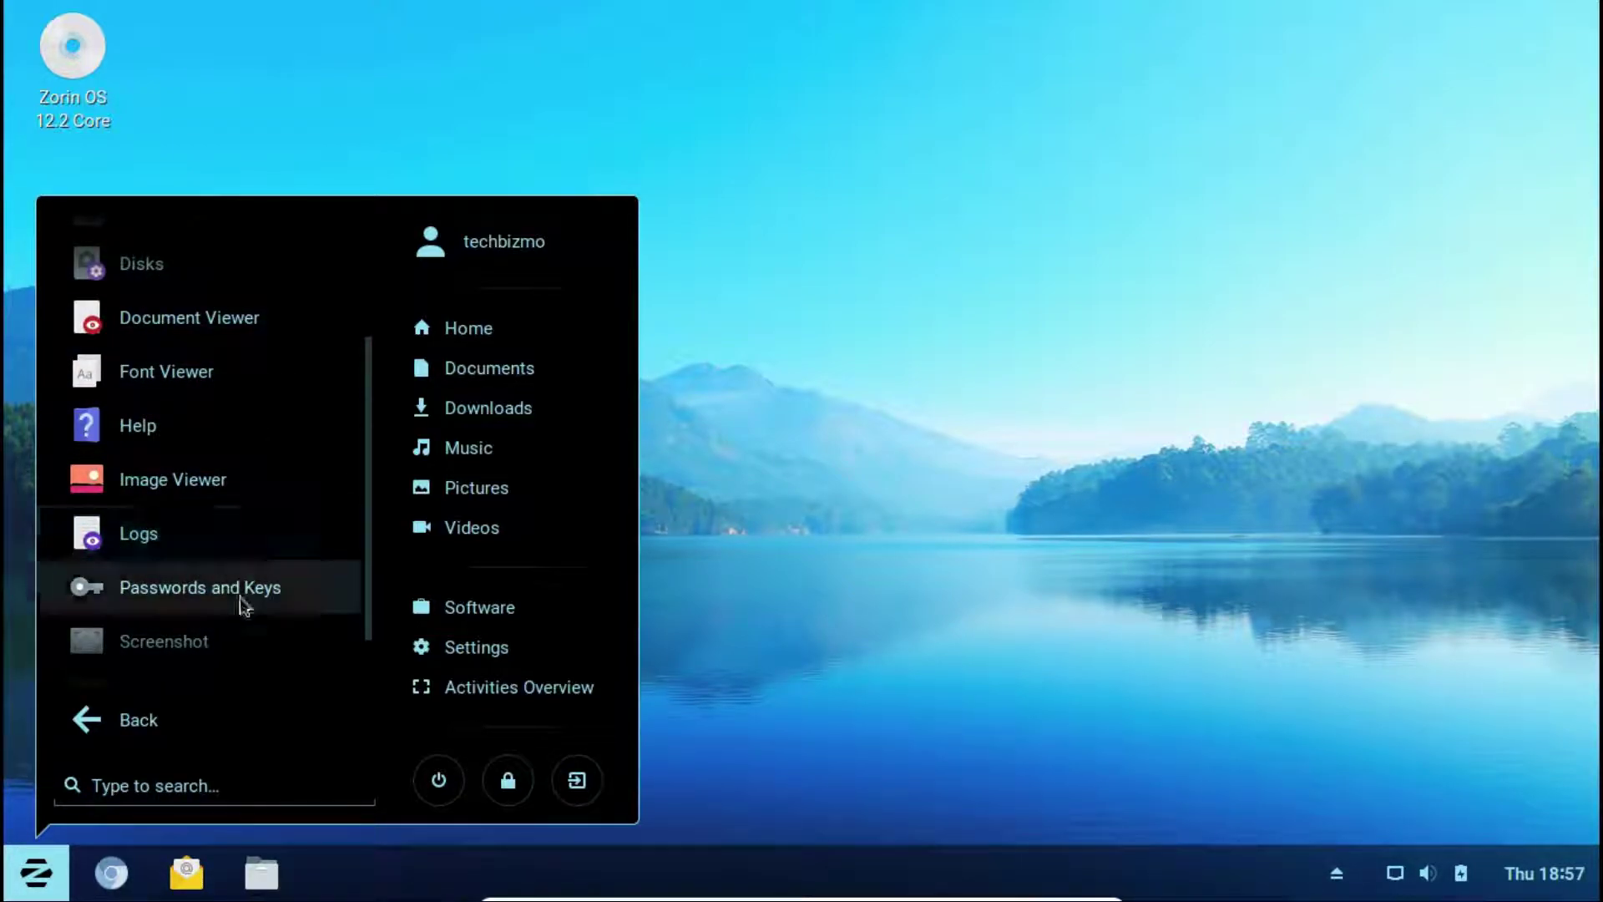
scroll(208, 610, "down", 2)
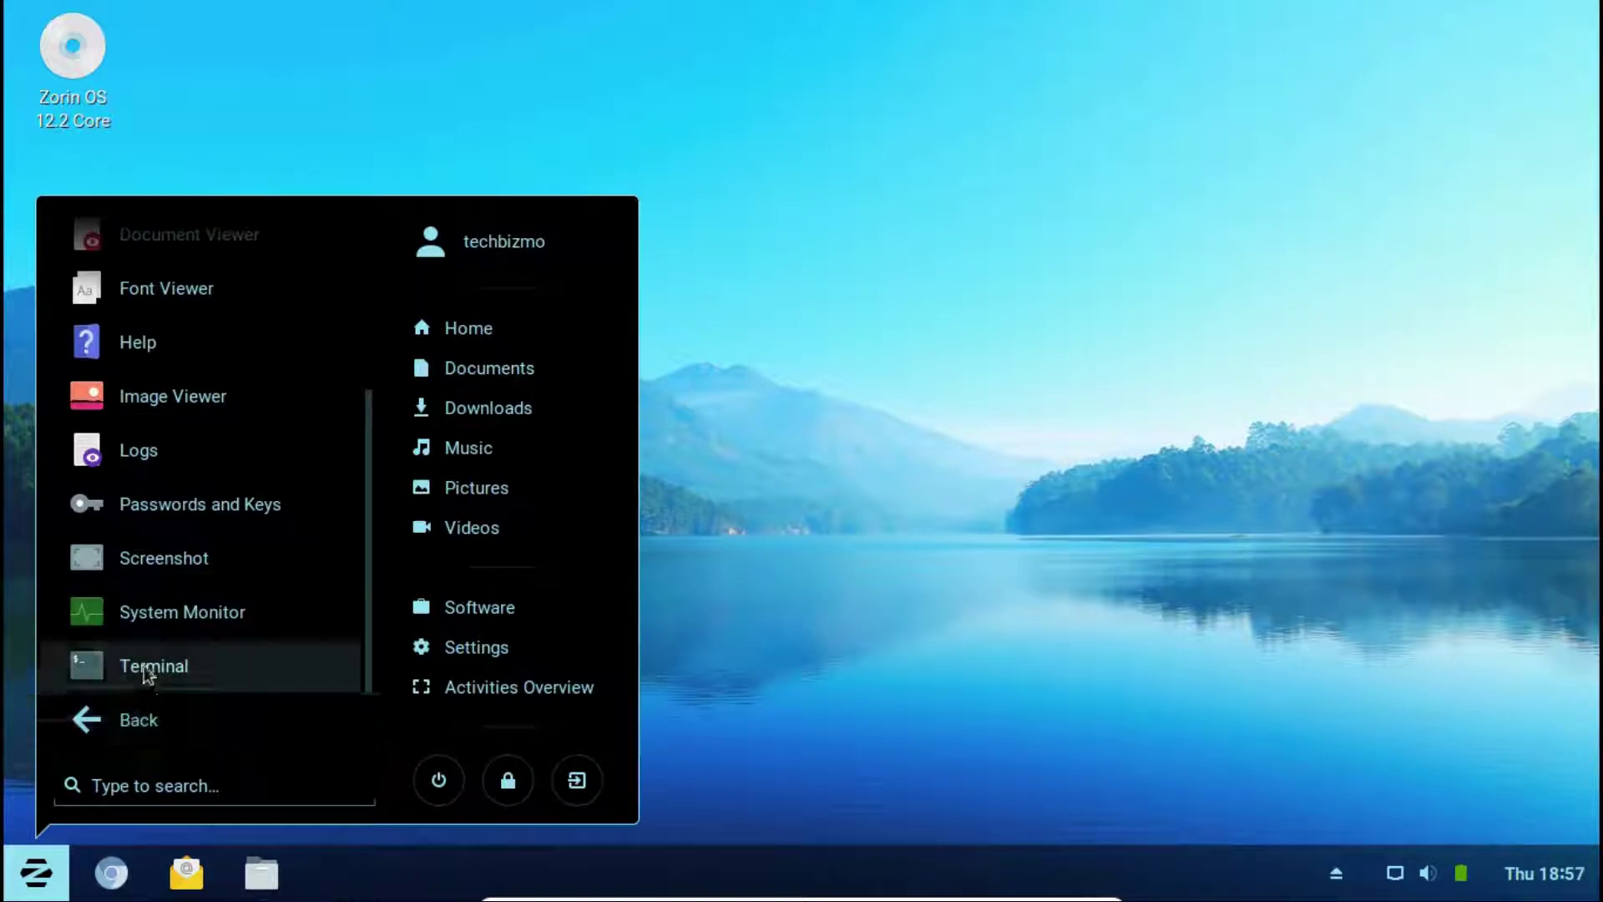
left_click(104, 668)
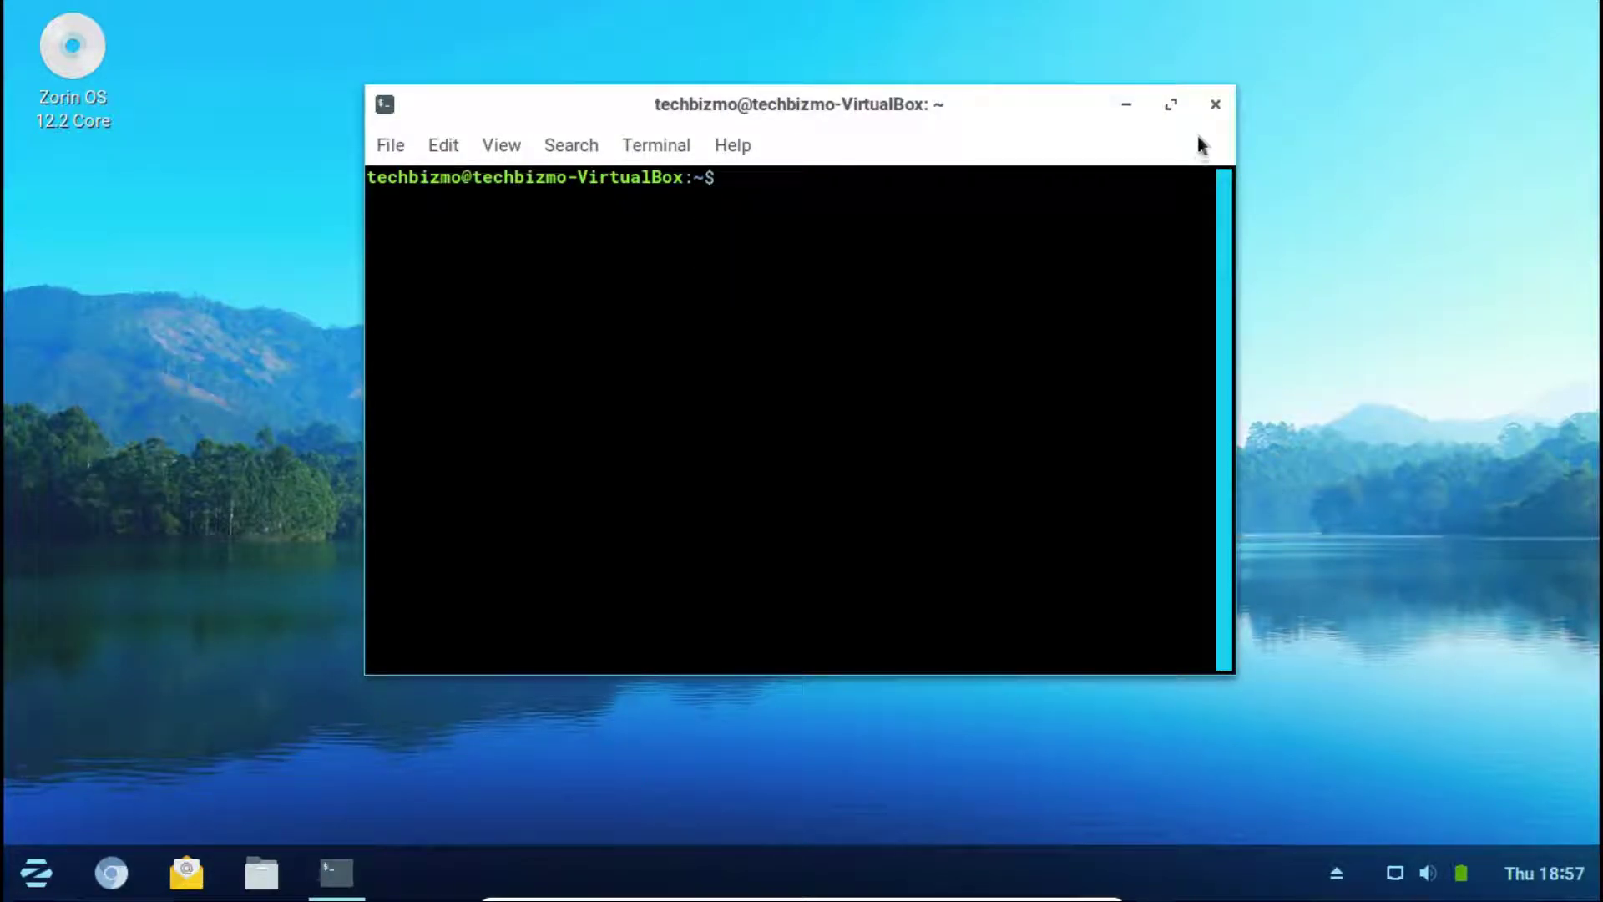
left_click(1215, 105)
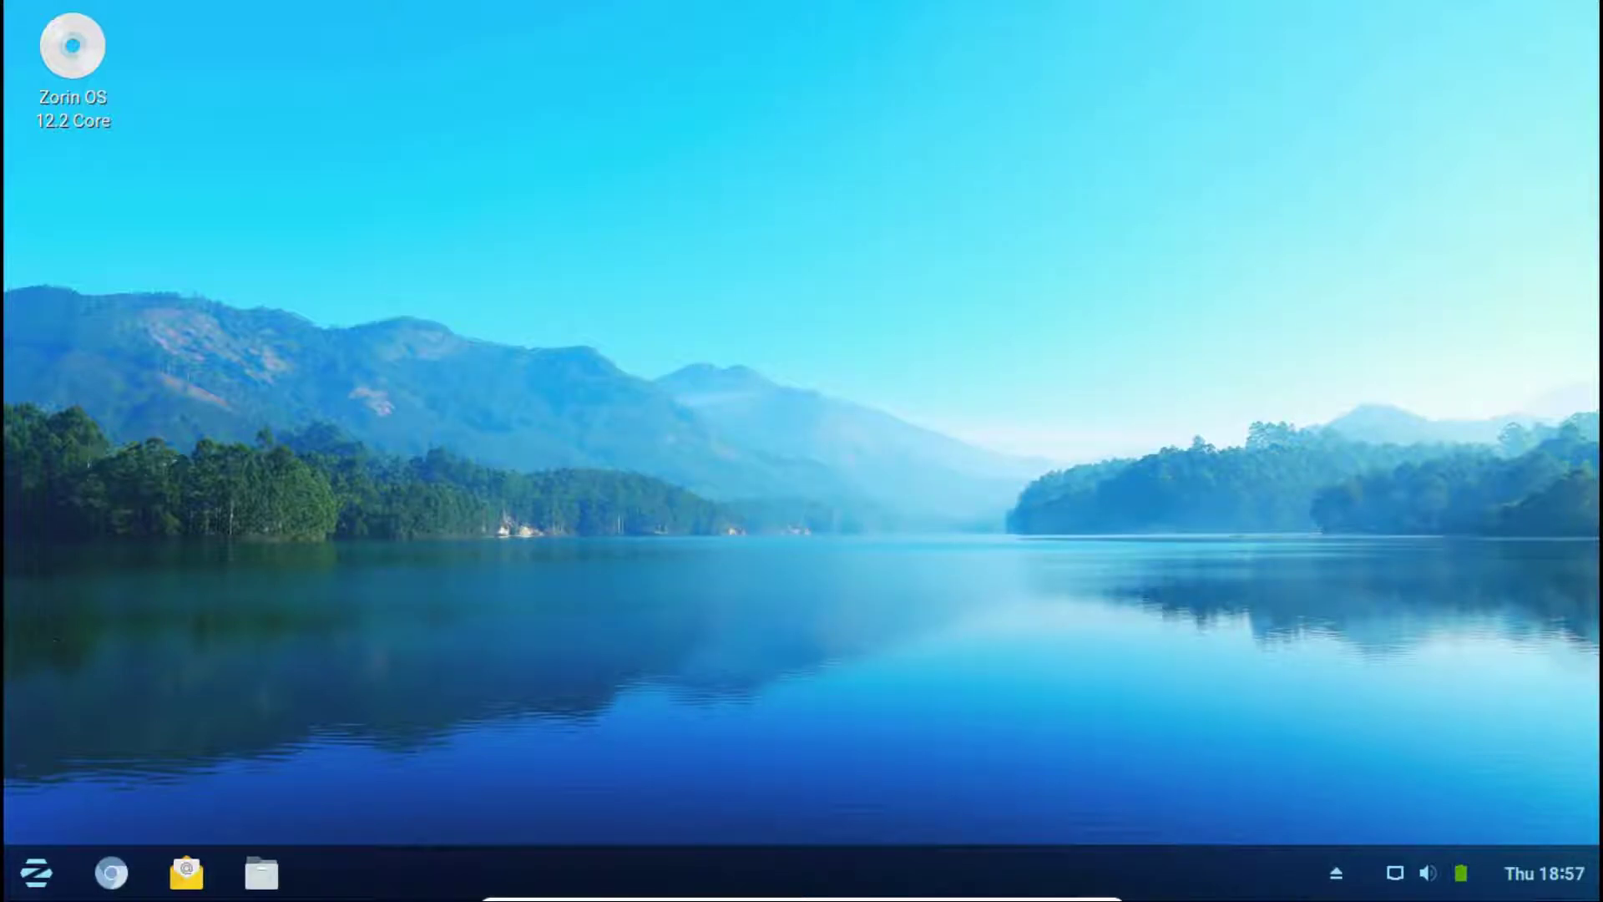
Launch the Software store, dismiss its welcome message, and maximize the window
left_click(36, 870)
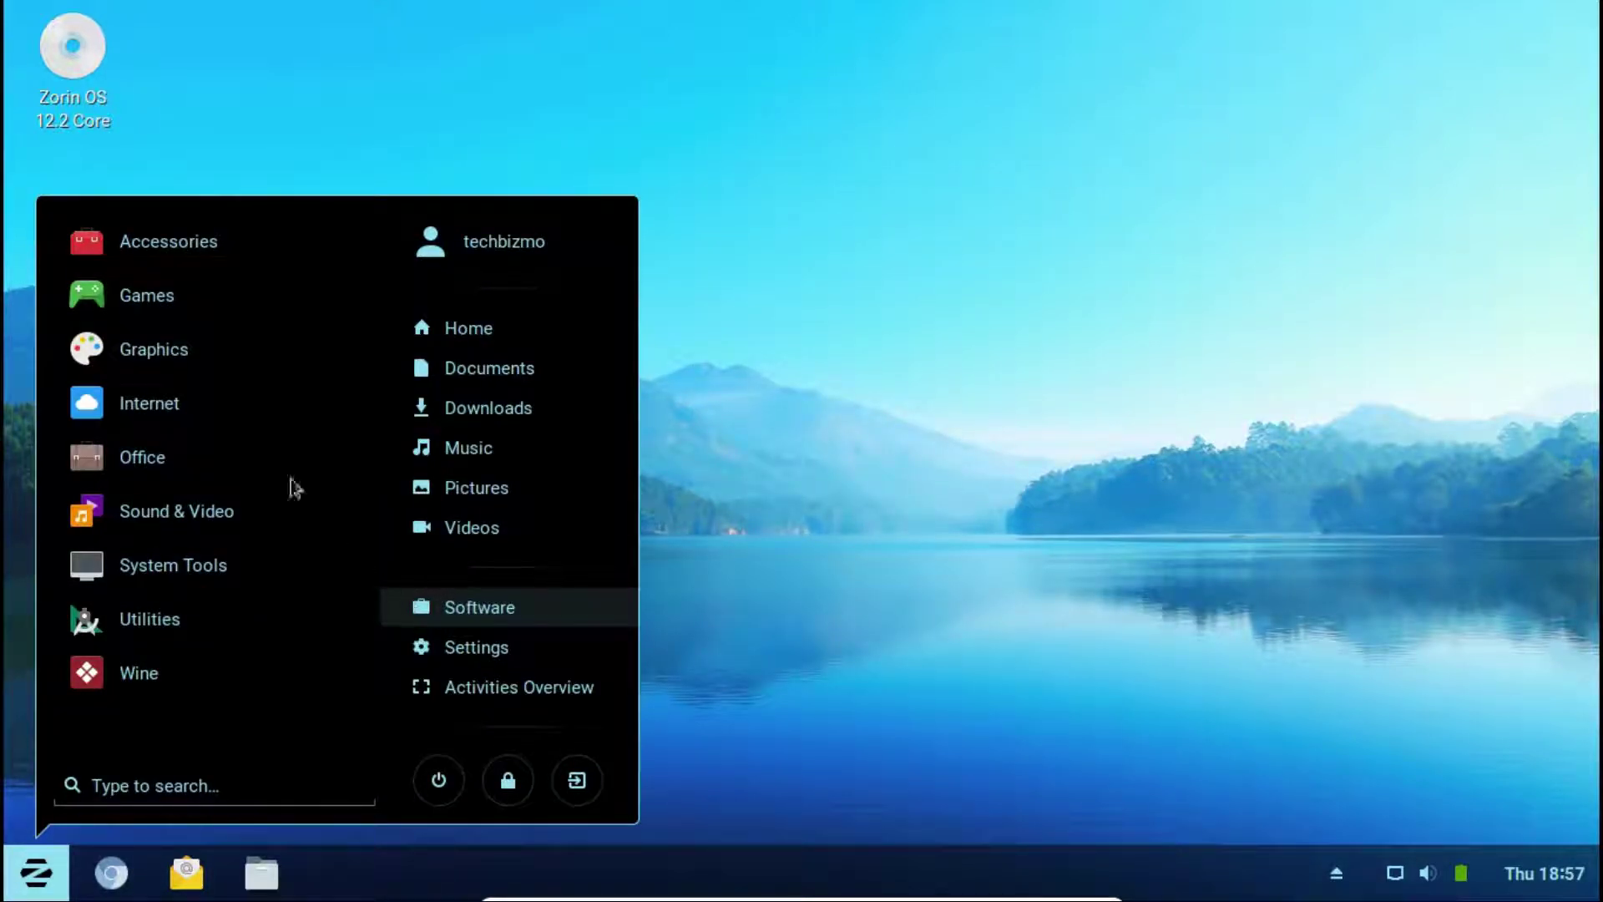
left_click(513, 606)
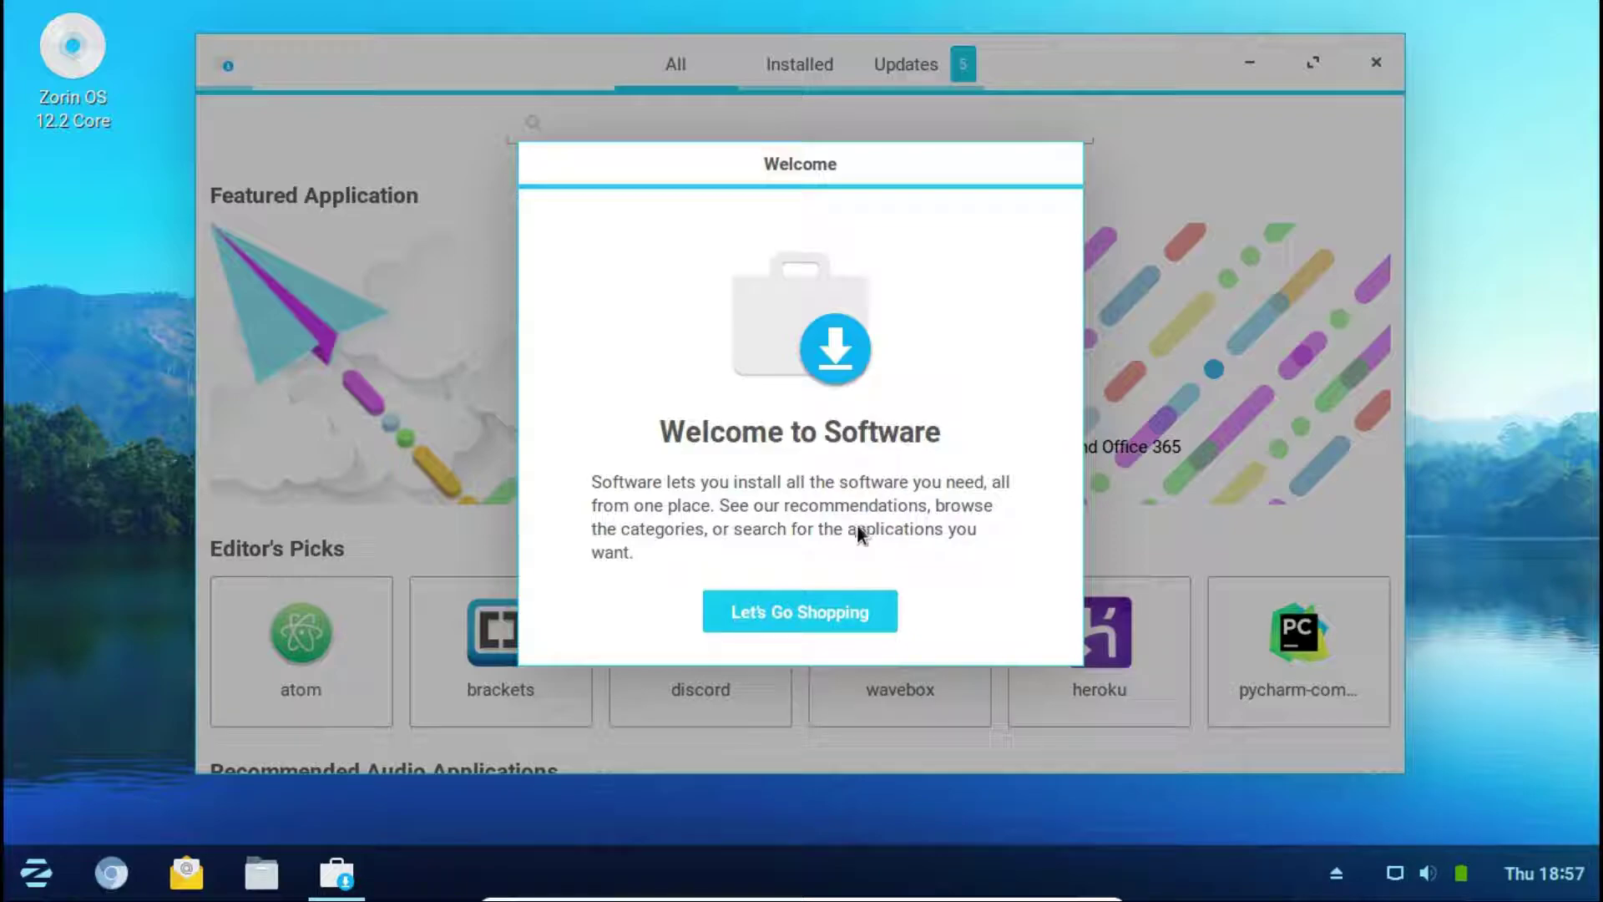
left_click(813, 617)
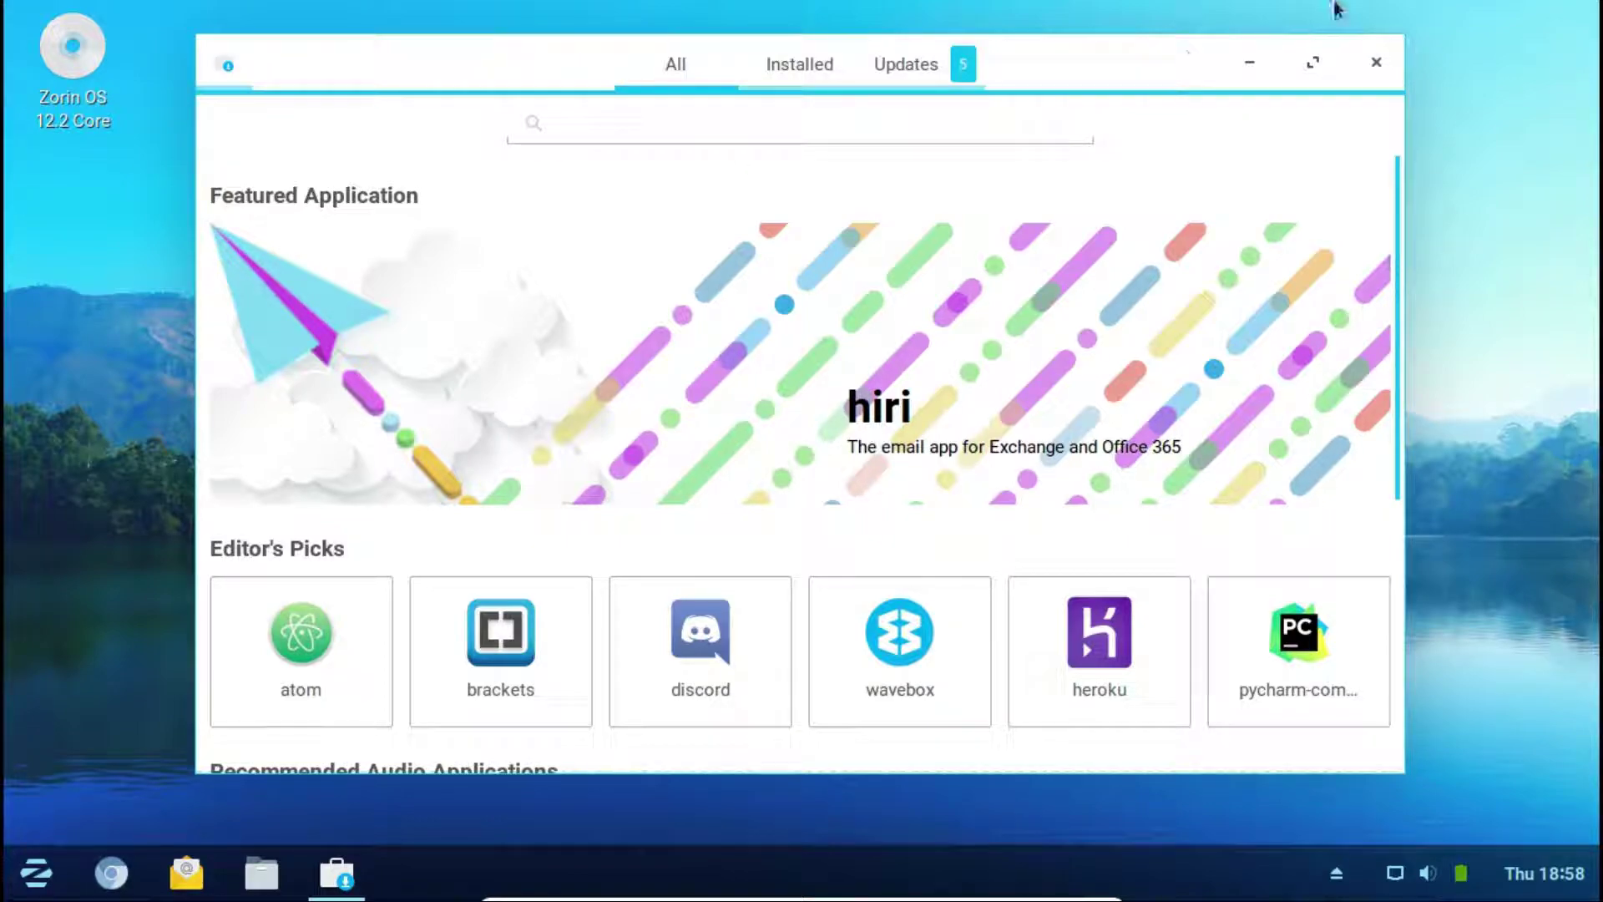
left_click(1312, 62)
Search the software catalogue for kdenlive and for gimp, and look through the gimp results
type("kdenlive")
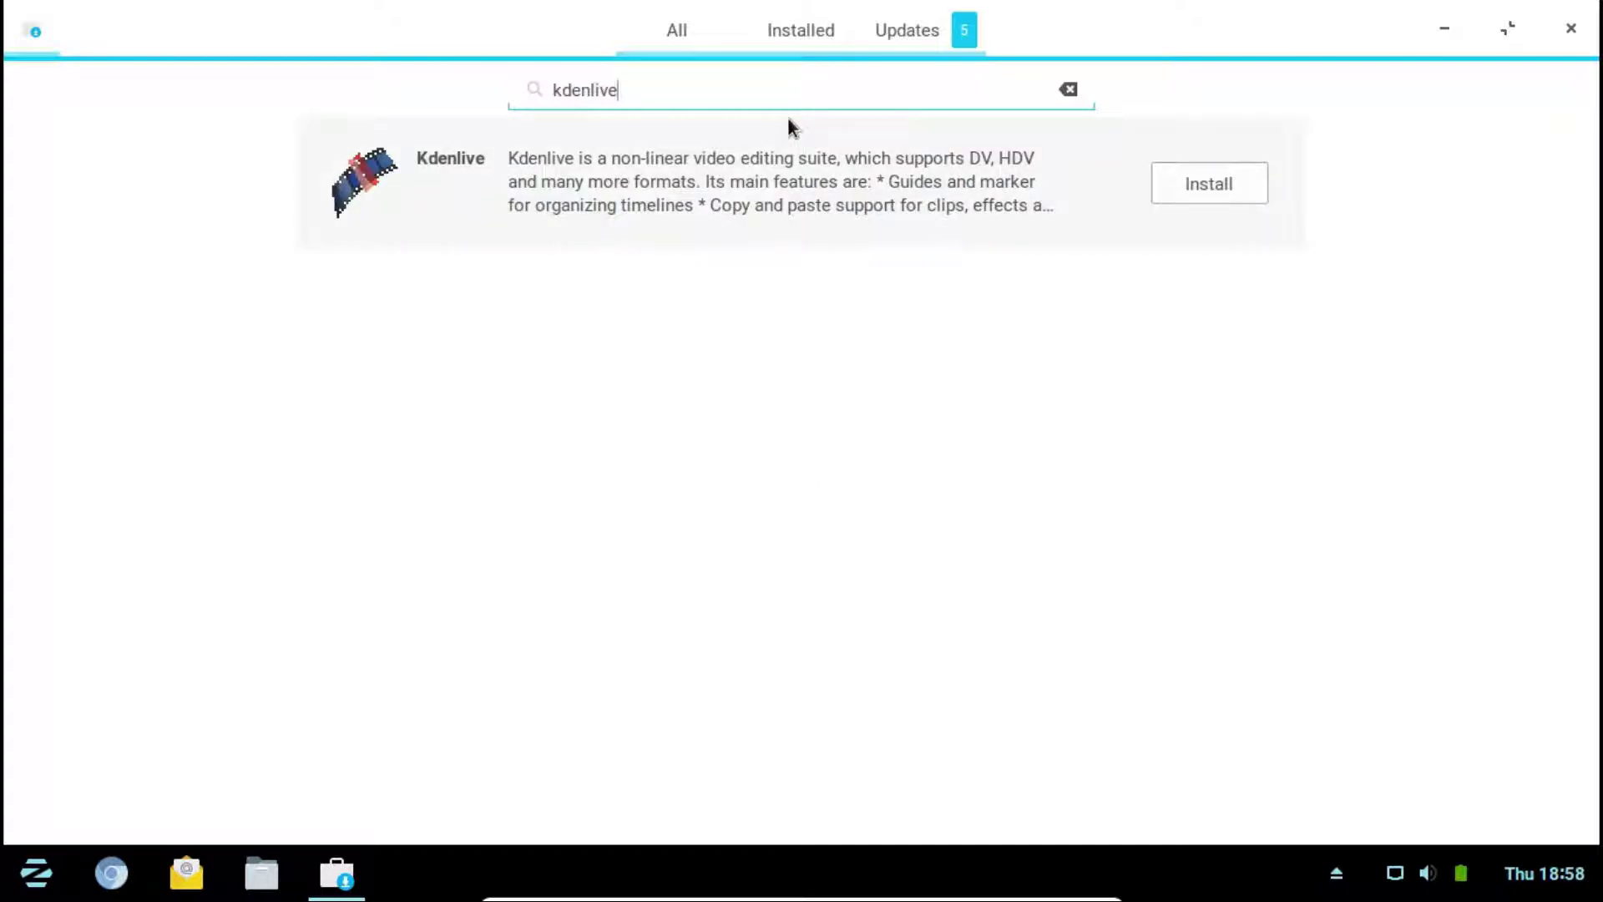
key("ctrl+a")
key("BackSpace")
type("gimp")
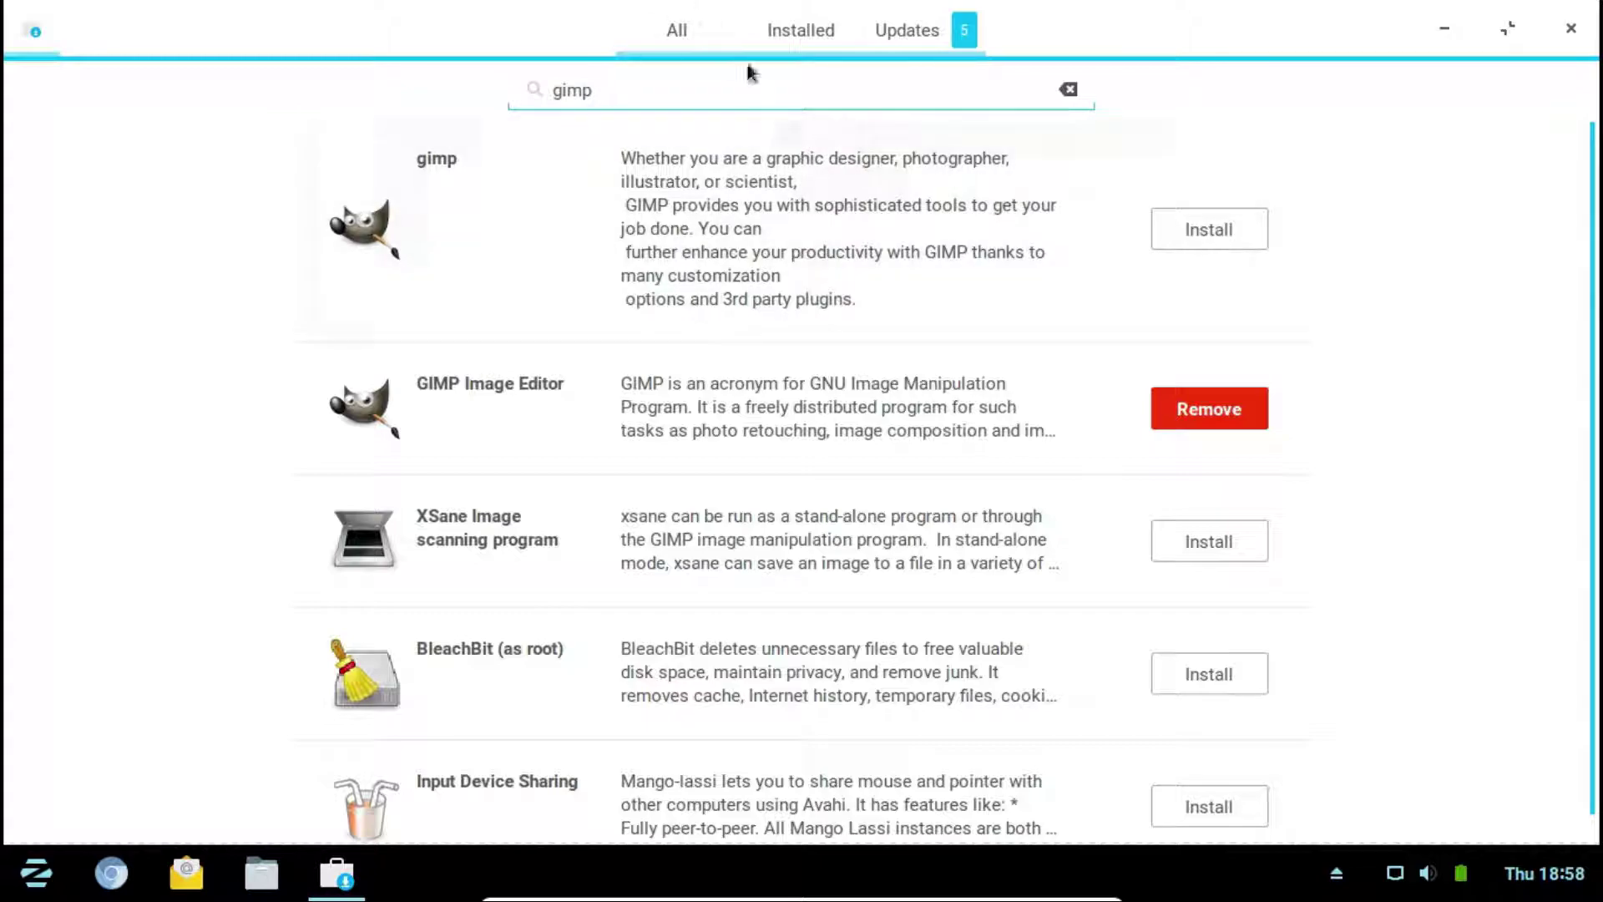
scroll(558, 601, "down", 1)
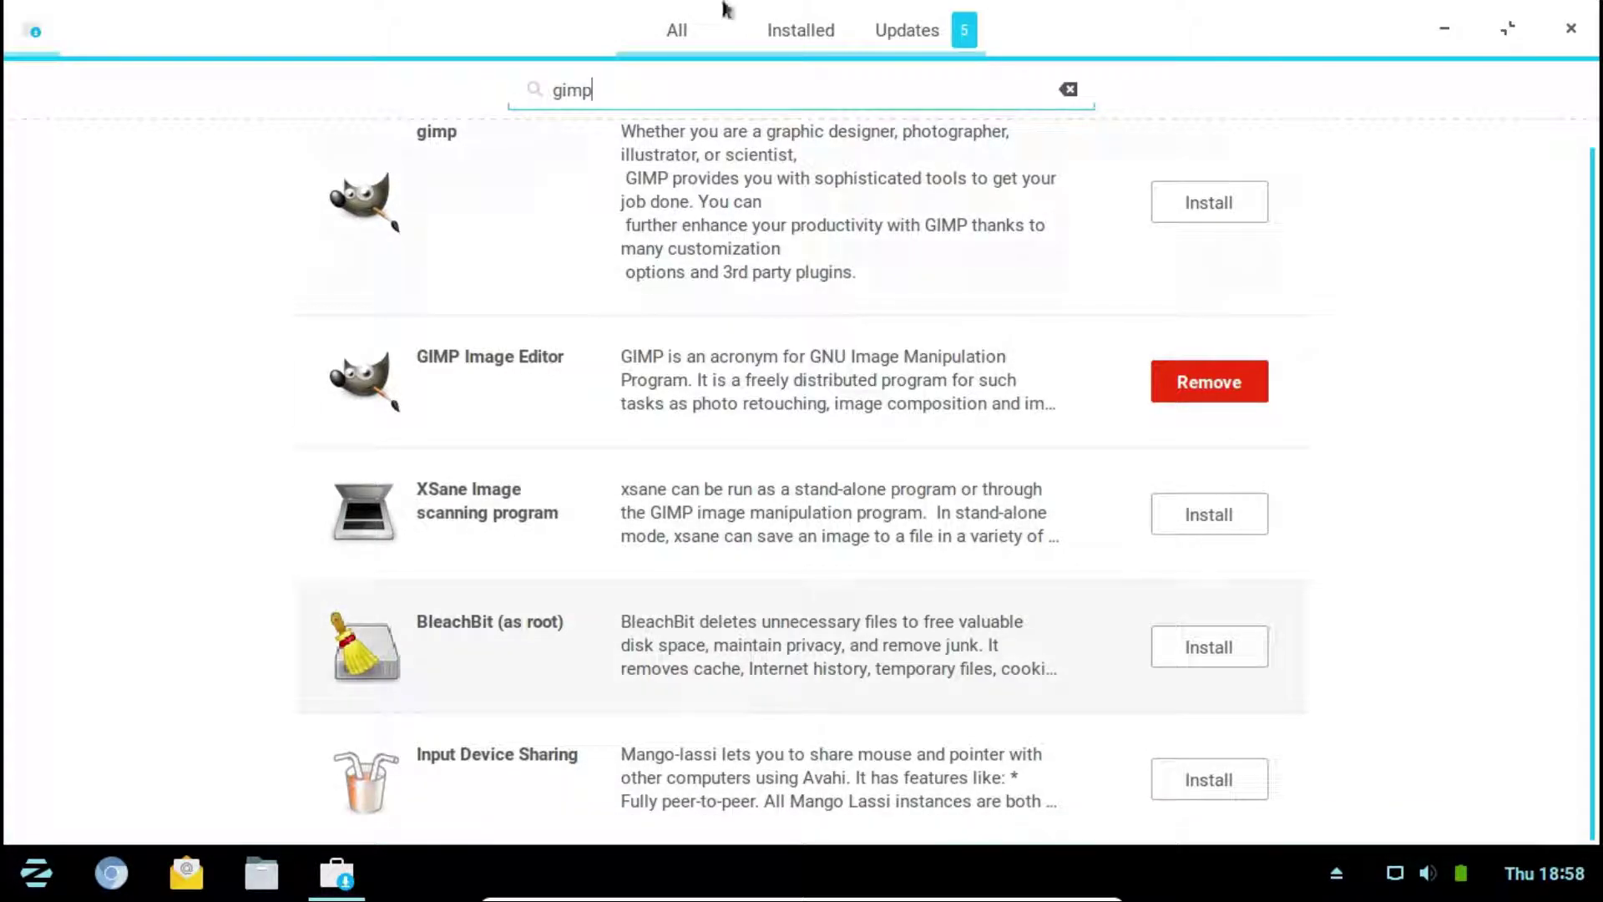
Replace the catalogue search term with firefox
key("ctrl+a")
key("BackSpace")
type("firefox")
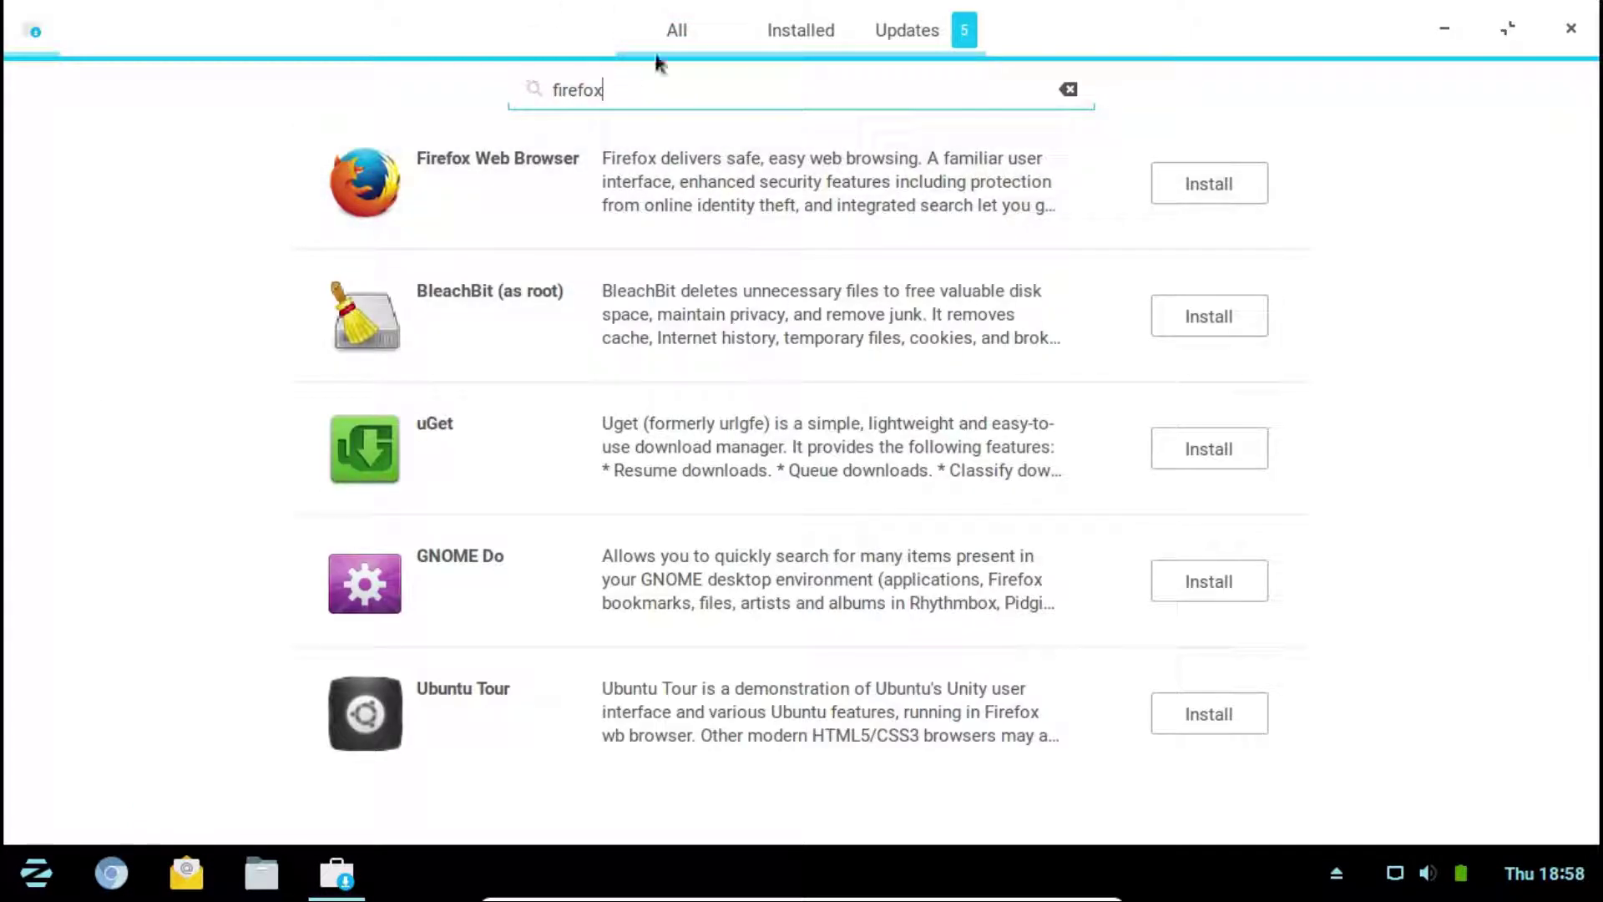
Search the software catalogue for virtualbox in place of firefox
key("ctrl+a")
key("BackSpace")
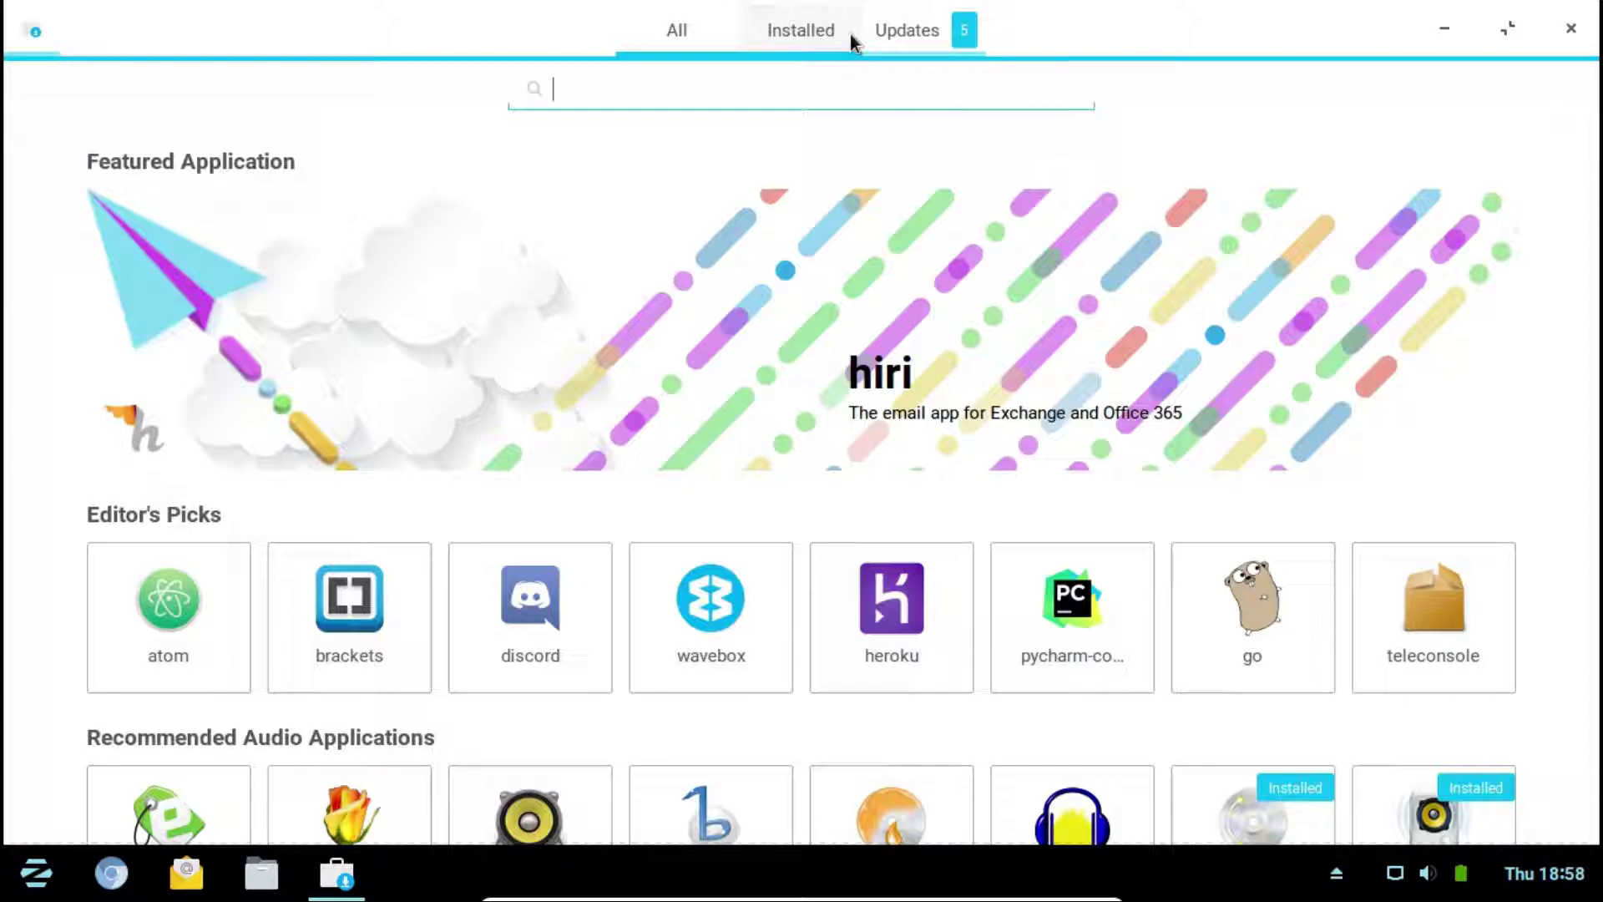
type("virt")
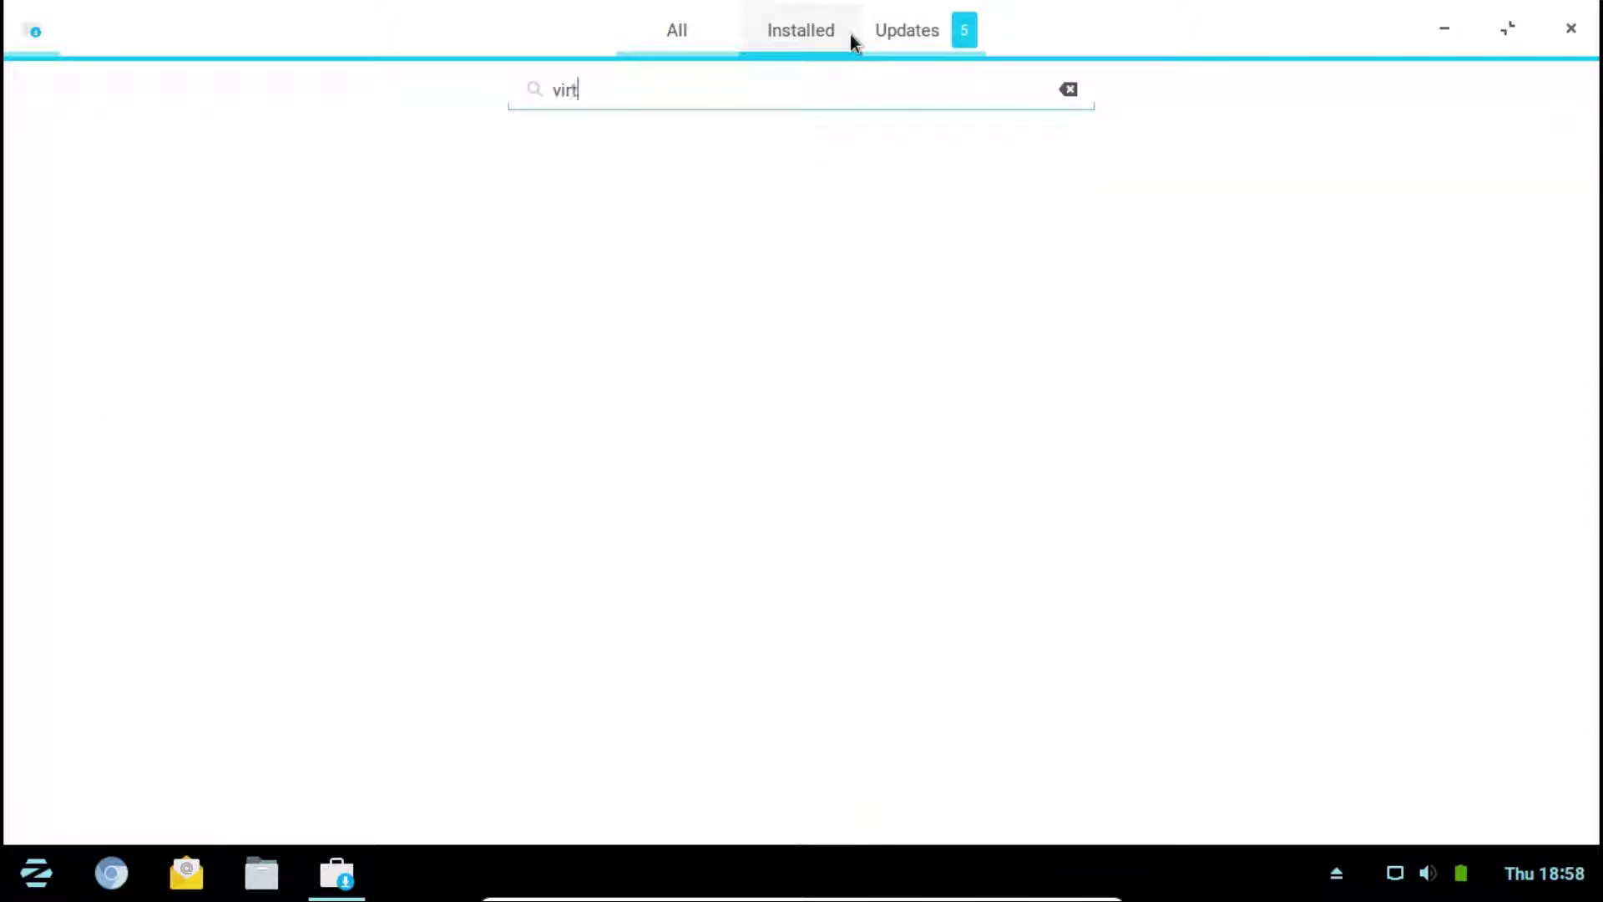
type("ualbox")
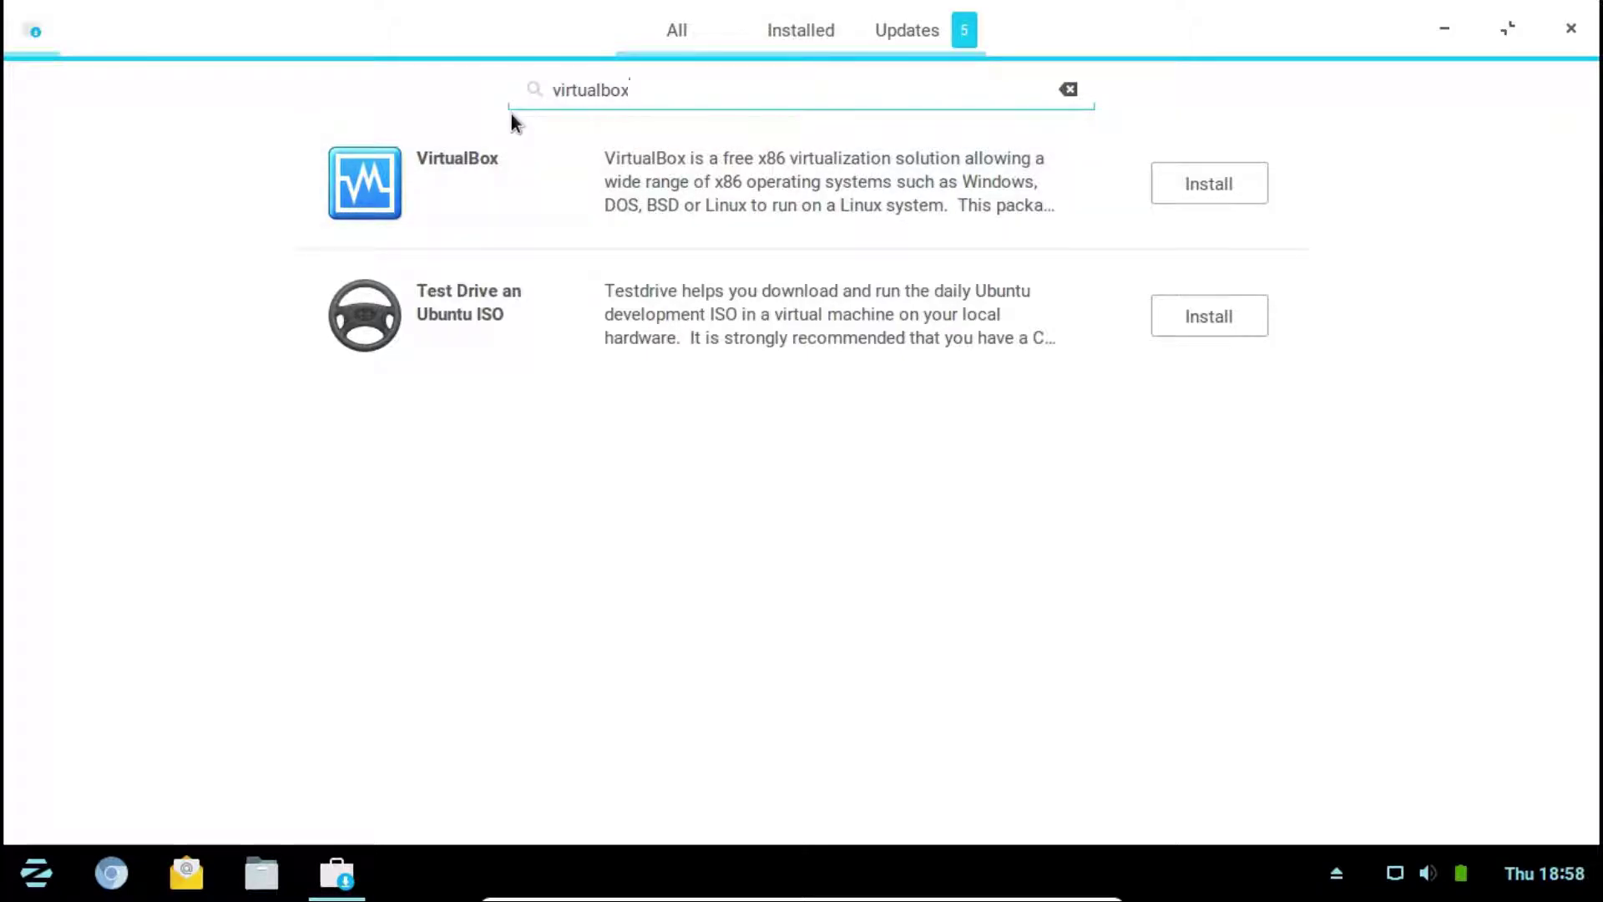
Clear the catalogue search and look through the featured application, Editor's Picks, recommended audio applications and categories
key("ctrl+a")
key("BackSpace")
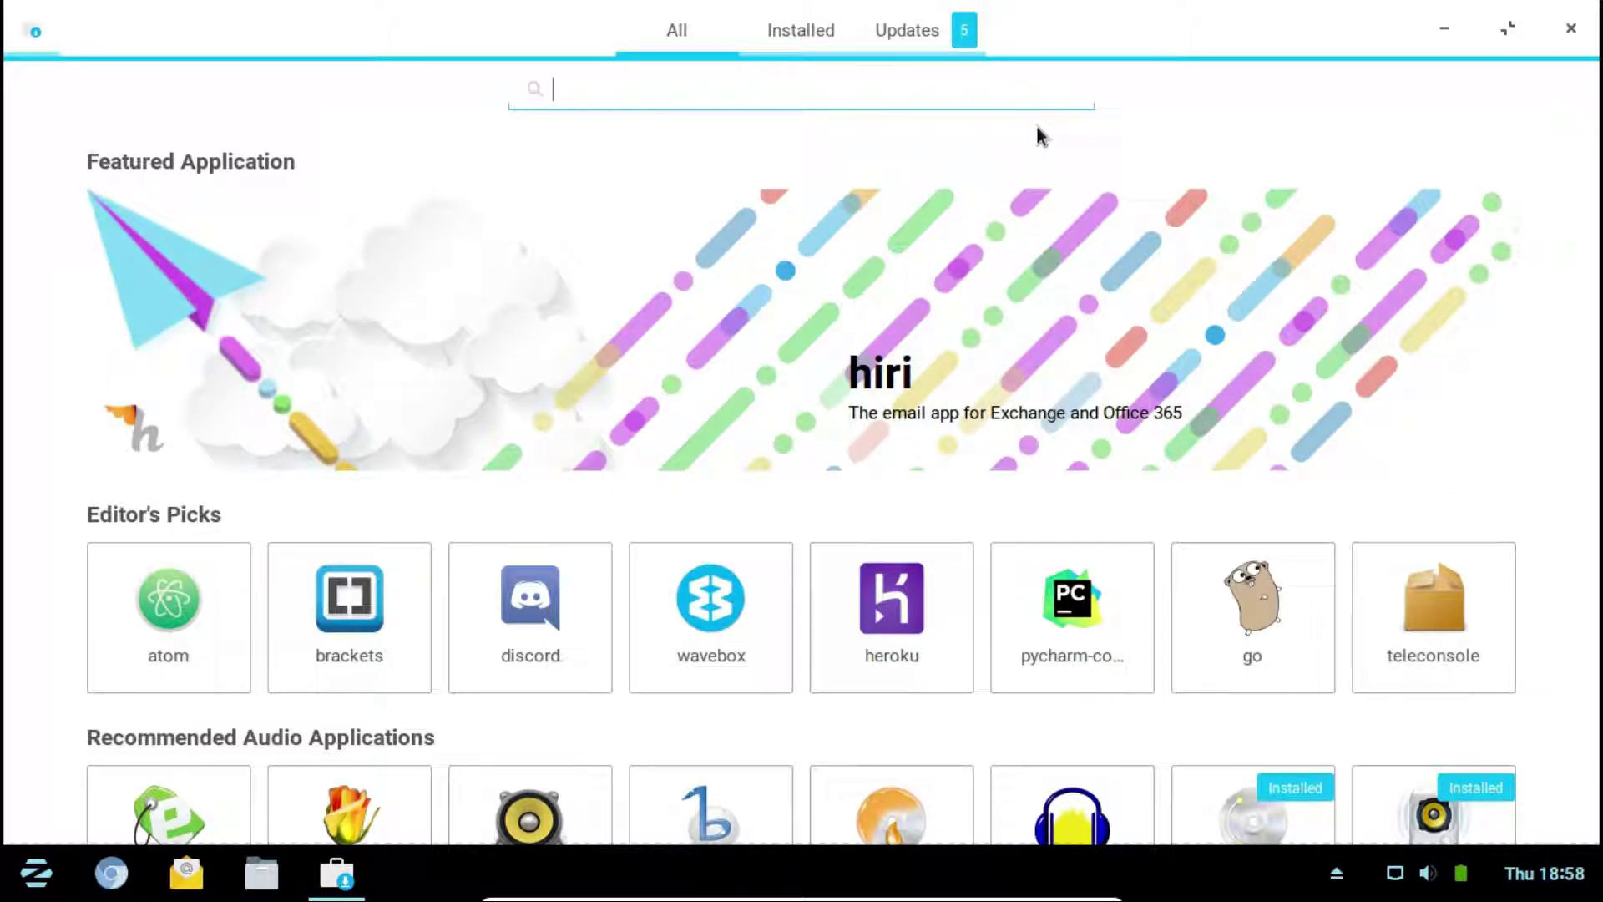
scroll(1035, 134, "down", 4)
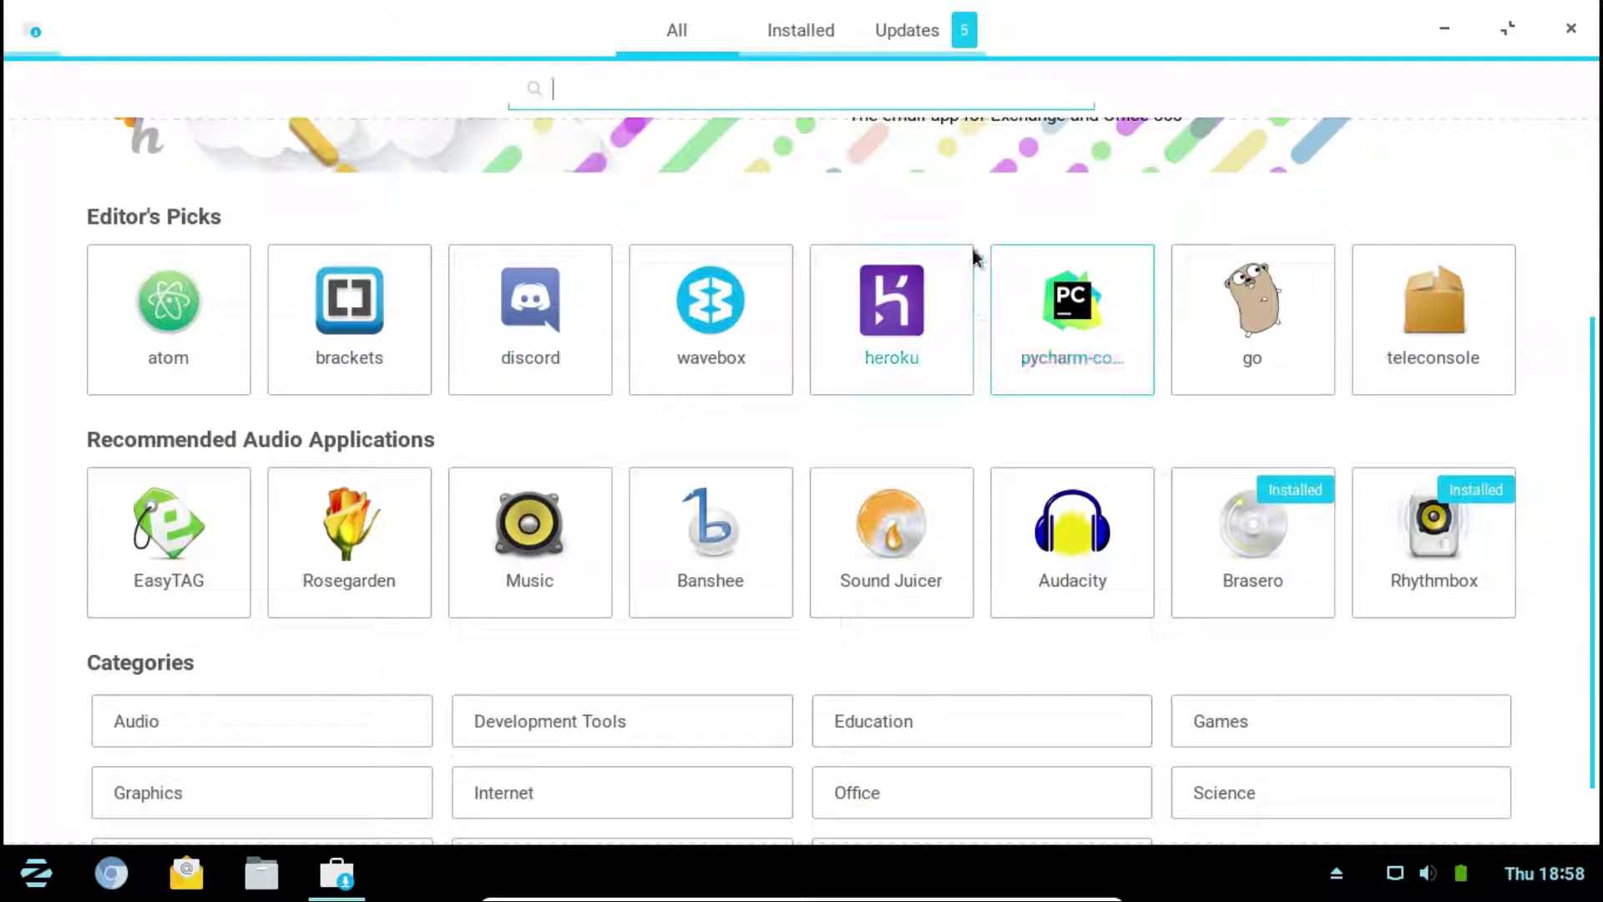
scroll(973, 250, "up", 2)
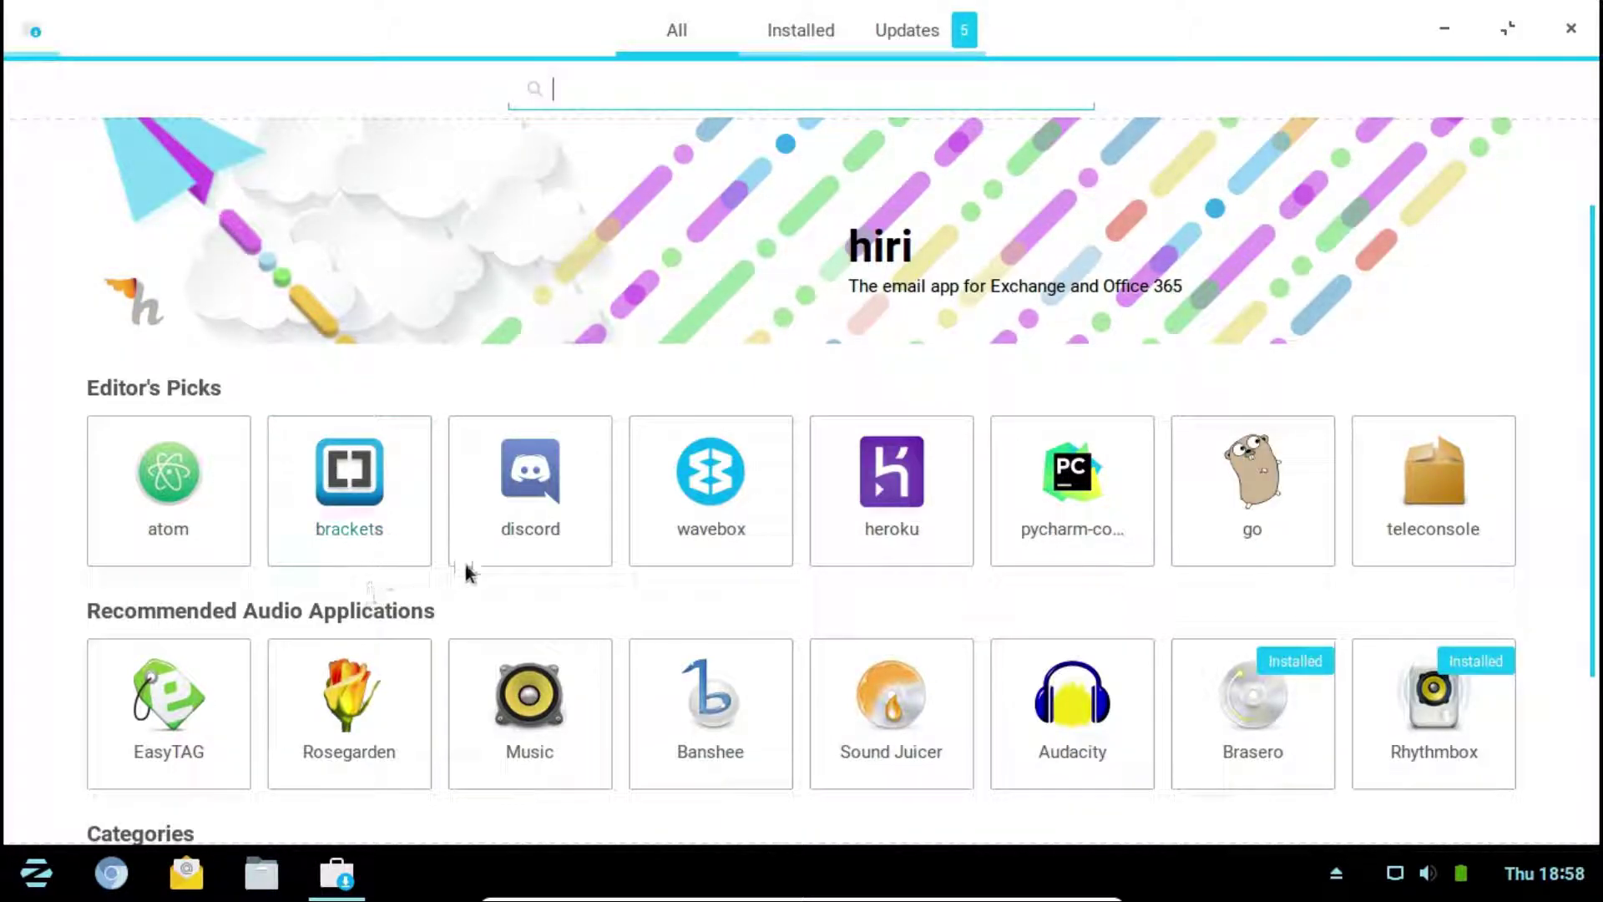
scroll(197, 251, "down", 3)
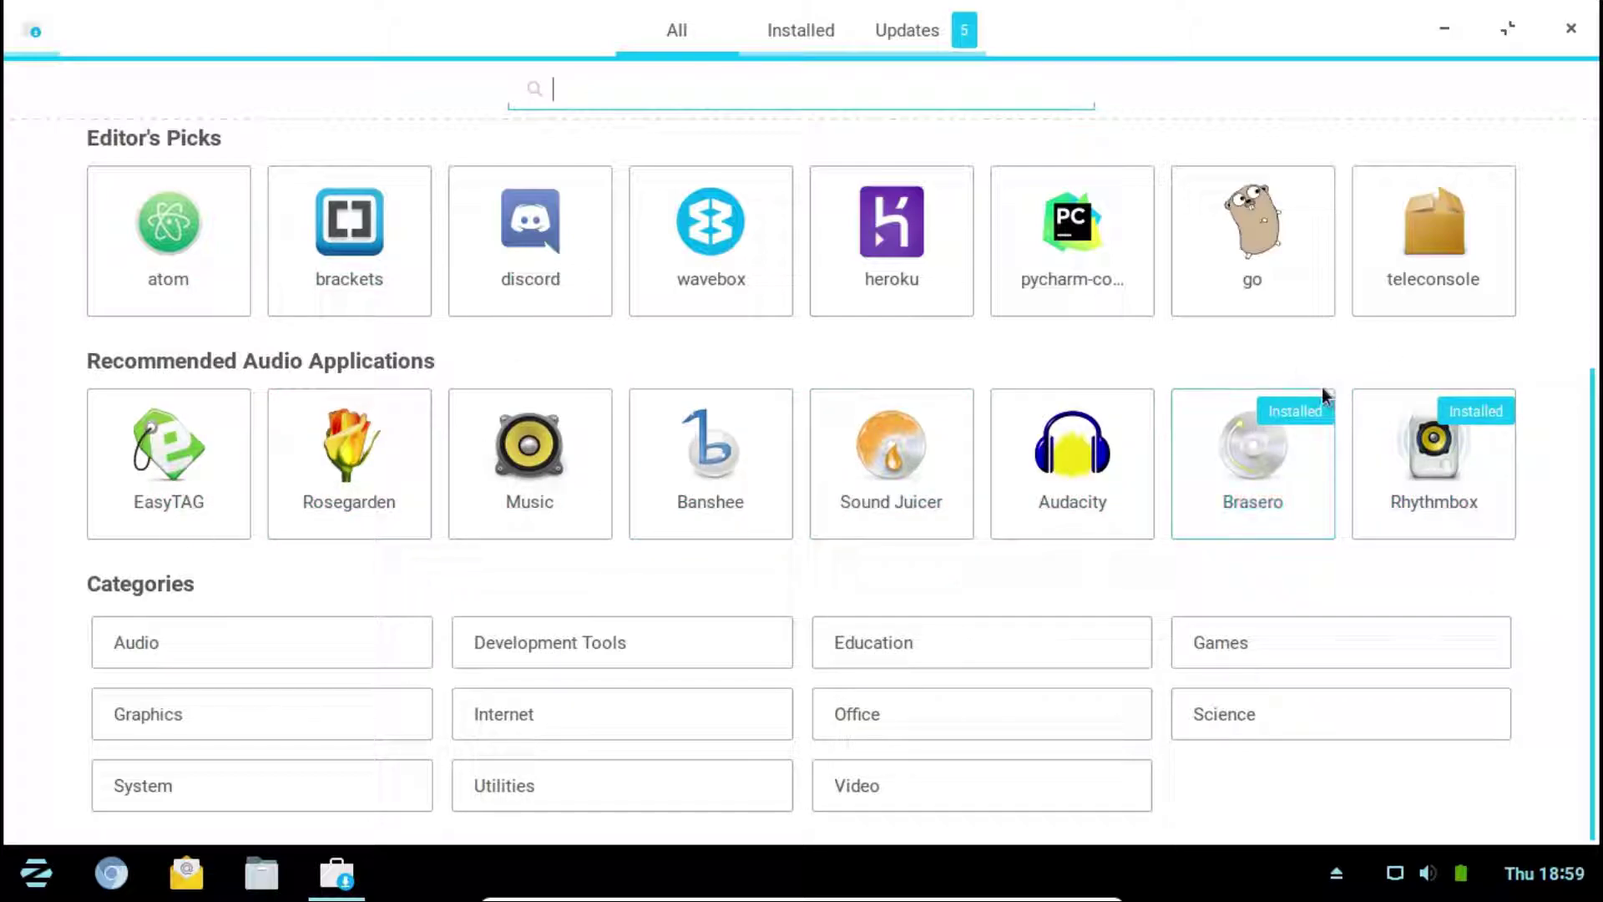
scroll(1369, 467, "up", 3)
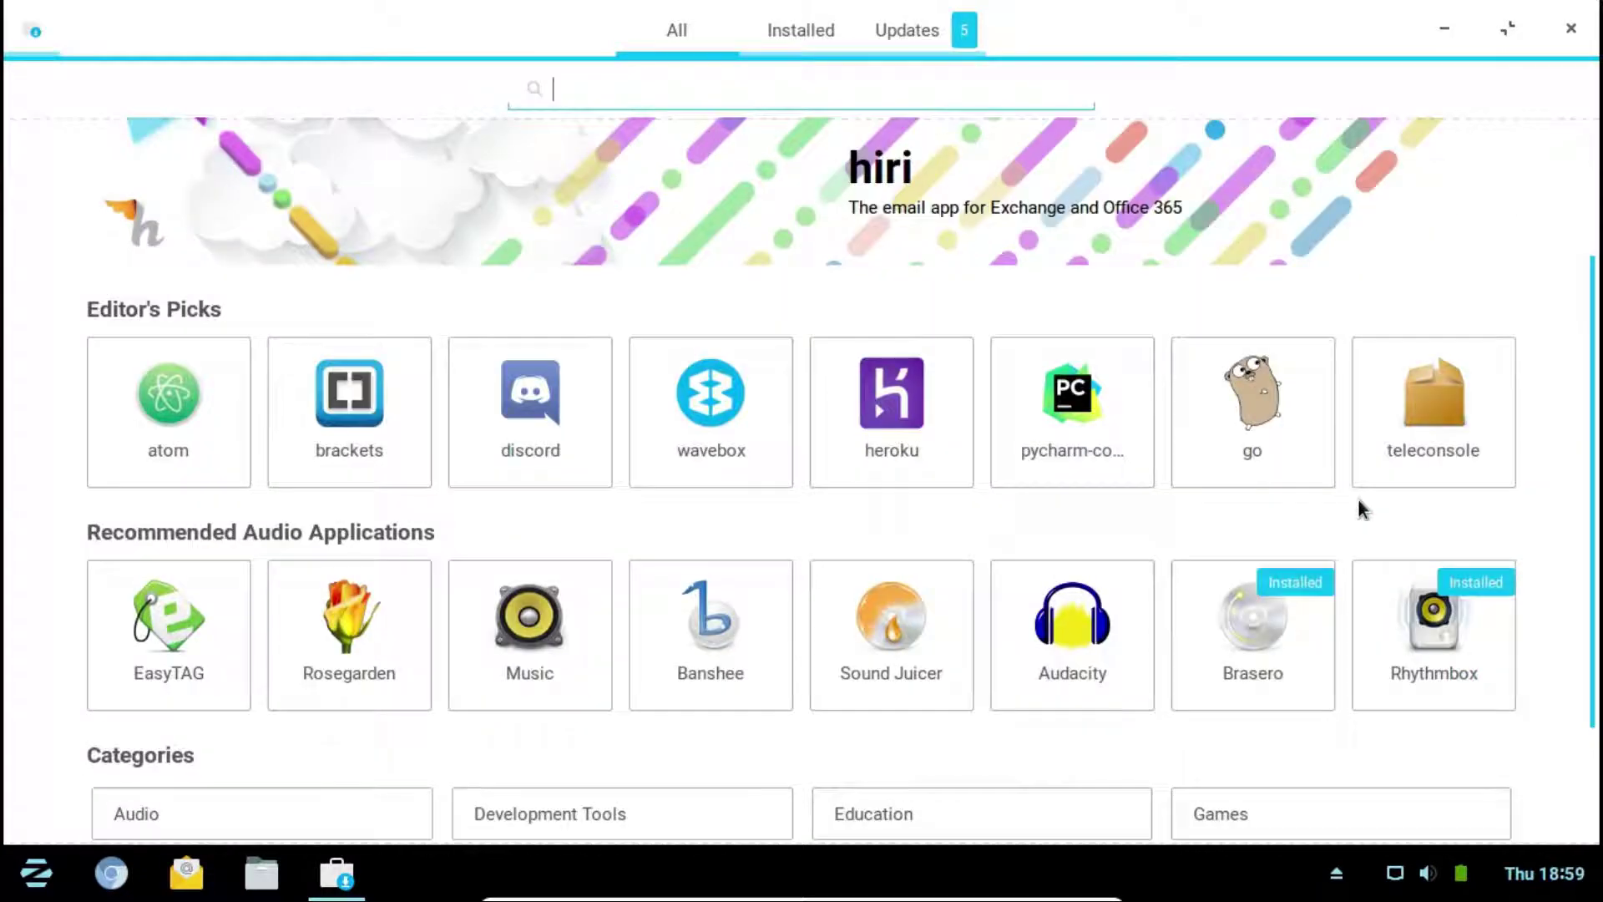
scroll(868, 142, "up", 1)
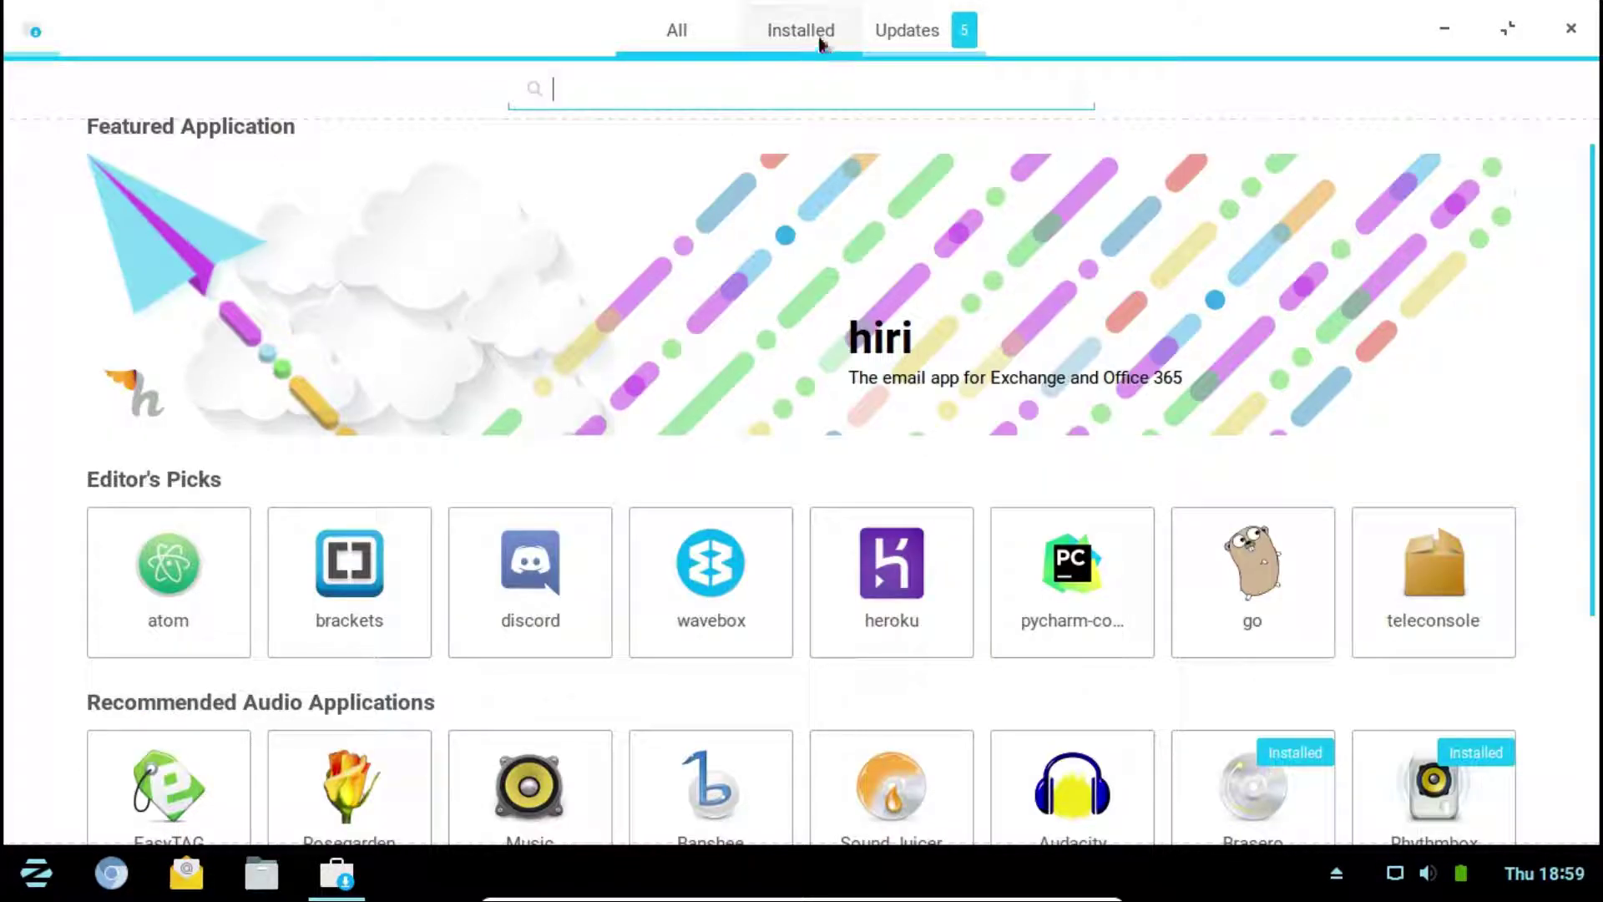
Show the installed applications and look through the beginning of the list
left_click(785, 29)
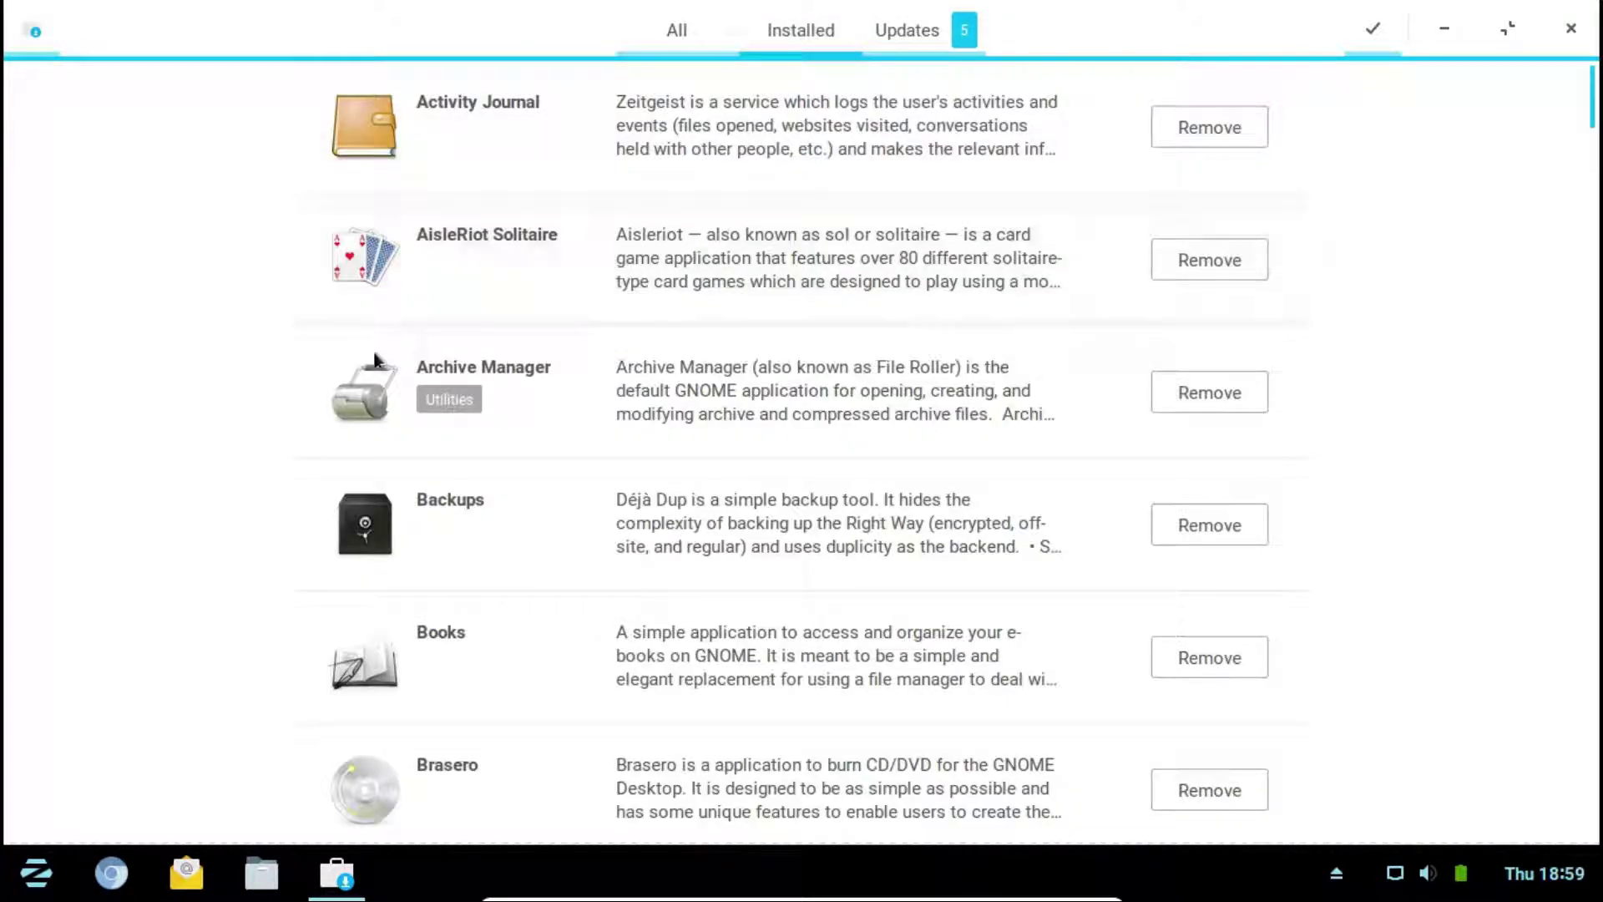
scroll(762, 375, "down", 3)
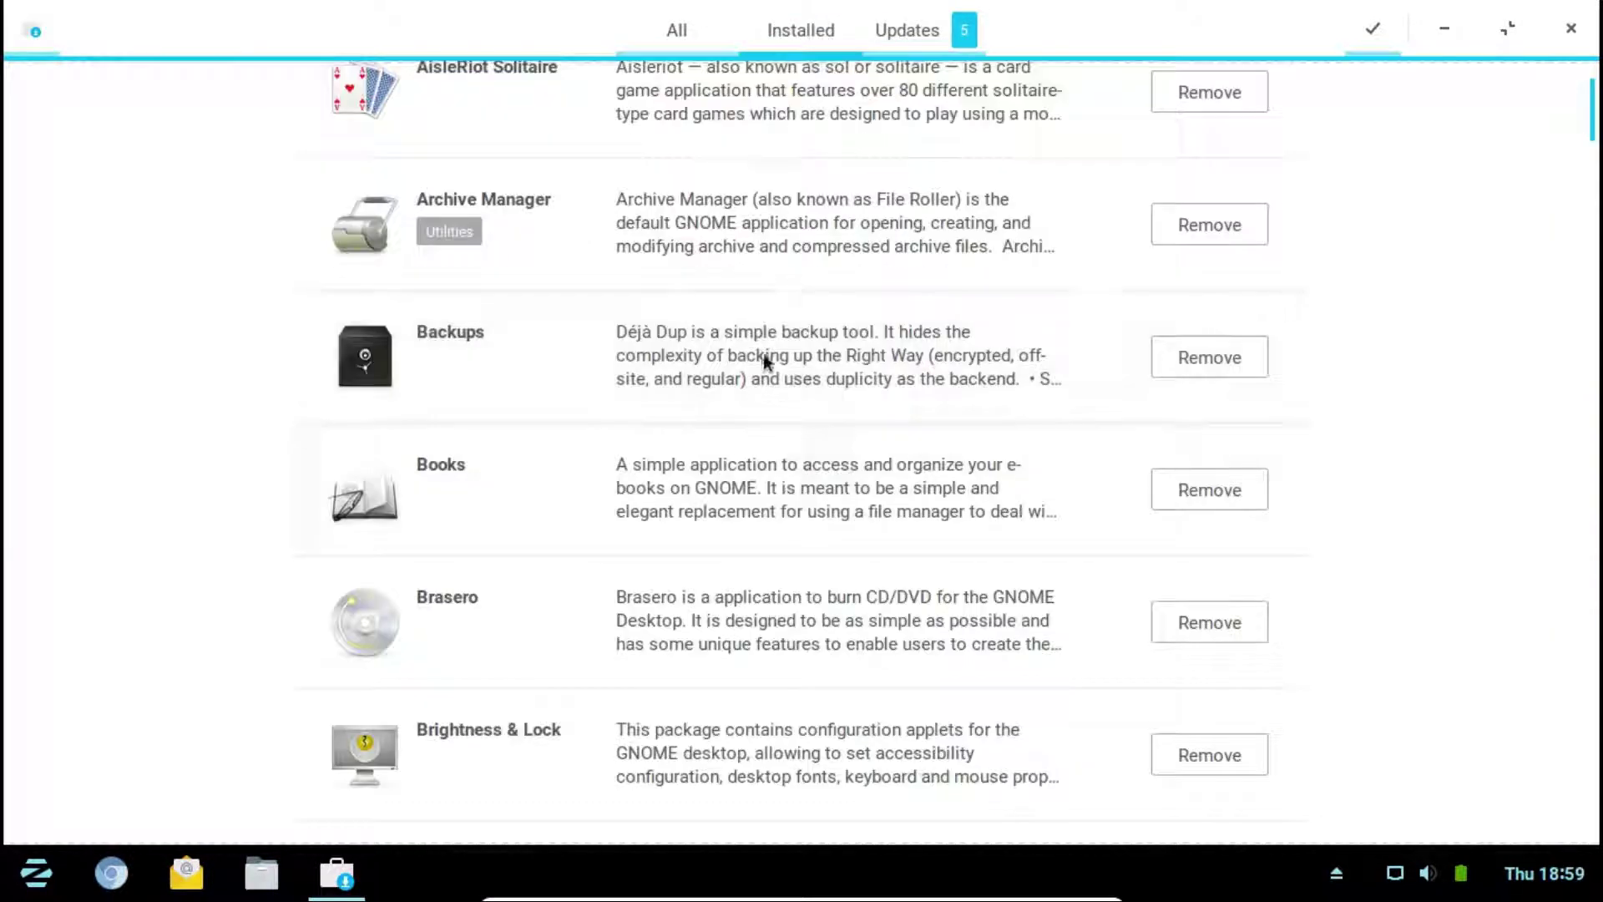
scroll(788, 349, "down", 4)
scroll(786, 354, "up", 4)
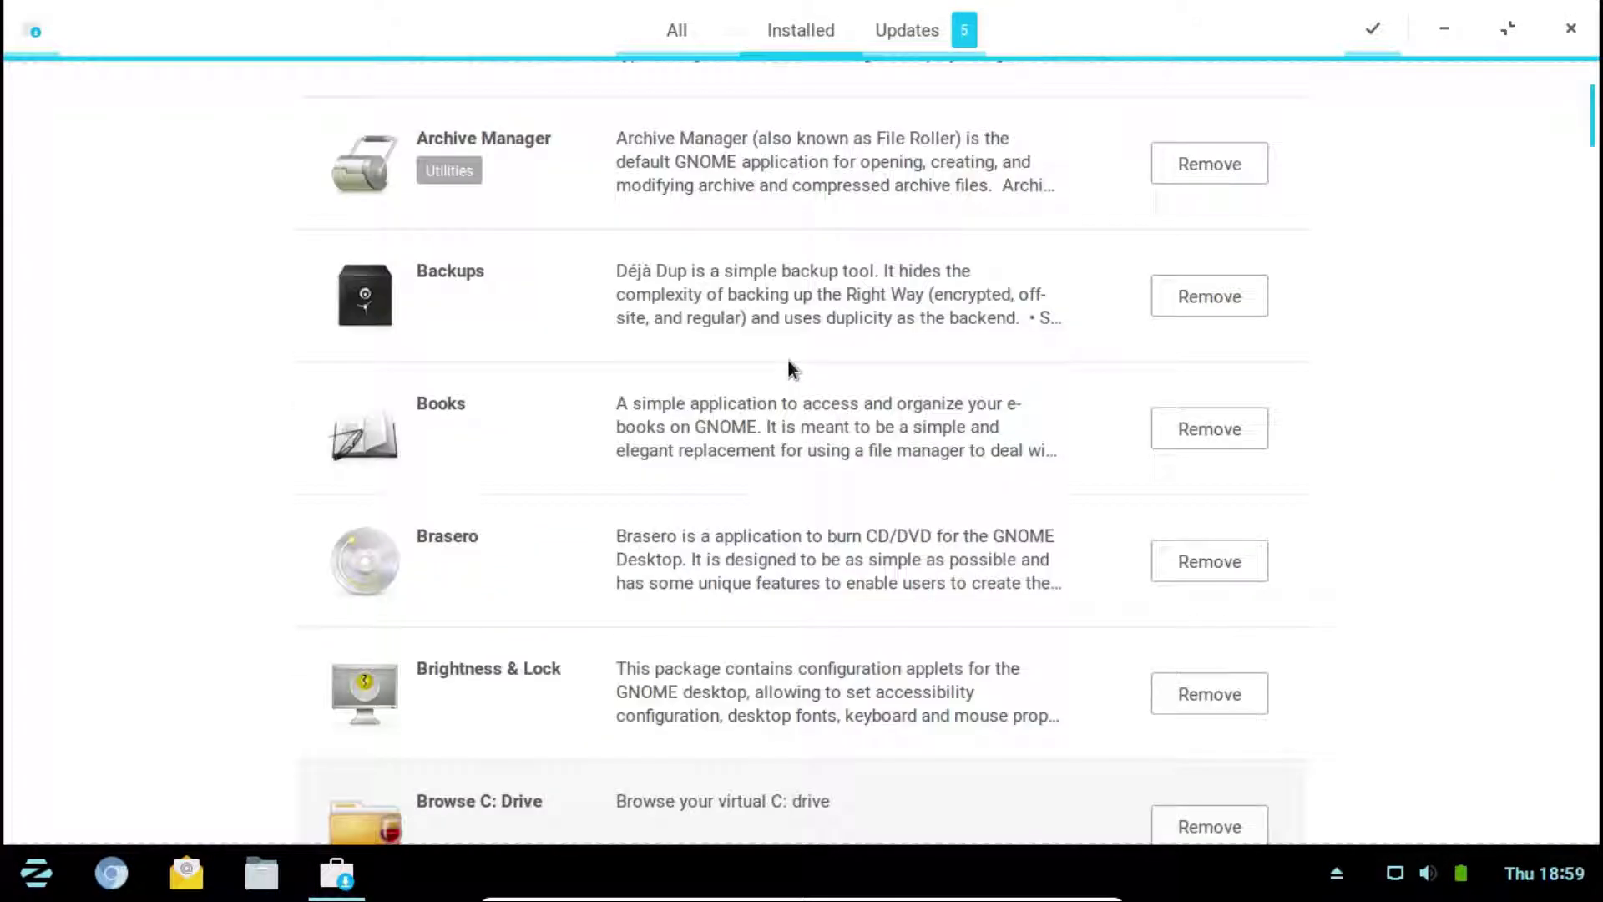
Start installing the updates for OS Updates, Document Viewer, Geary, Software Updater and the Comic Books add-on, and close the store
left_click(917, 29)
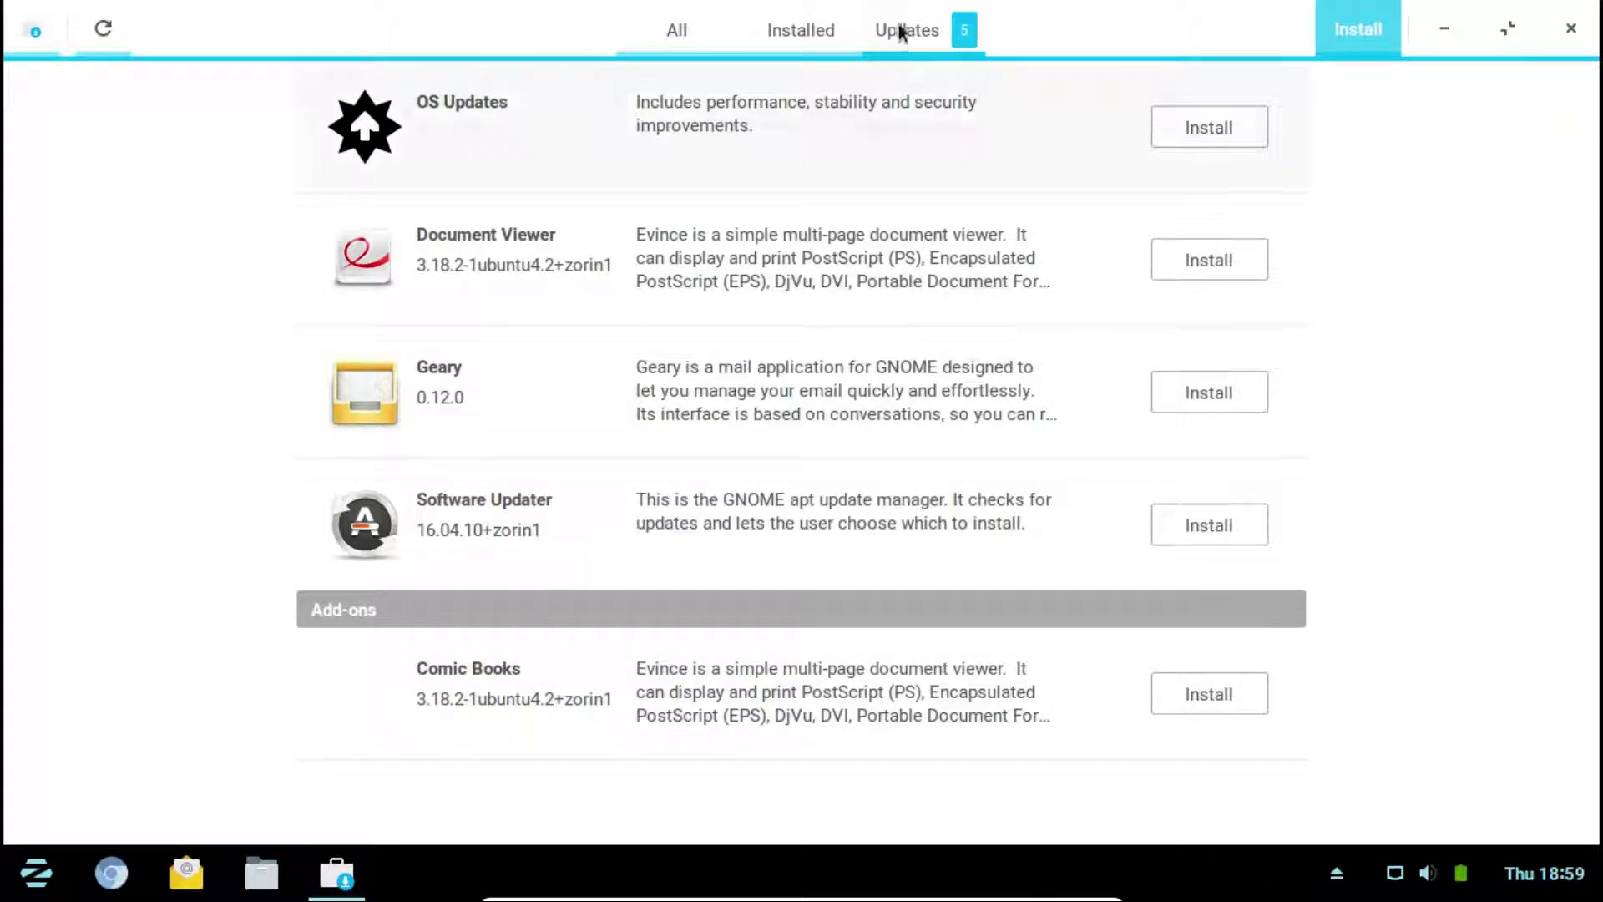
left_click(1252, 130)
left_click(1209, 267)
left_click(1209, 399)
left_click(1203, 530)
left_click(1210, 699)
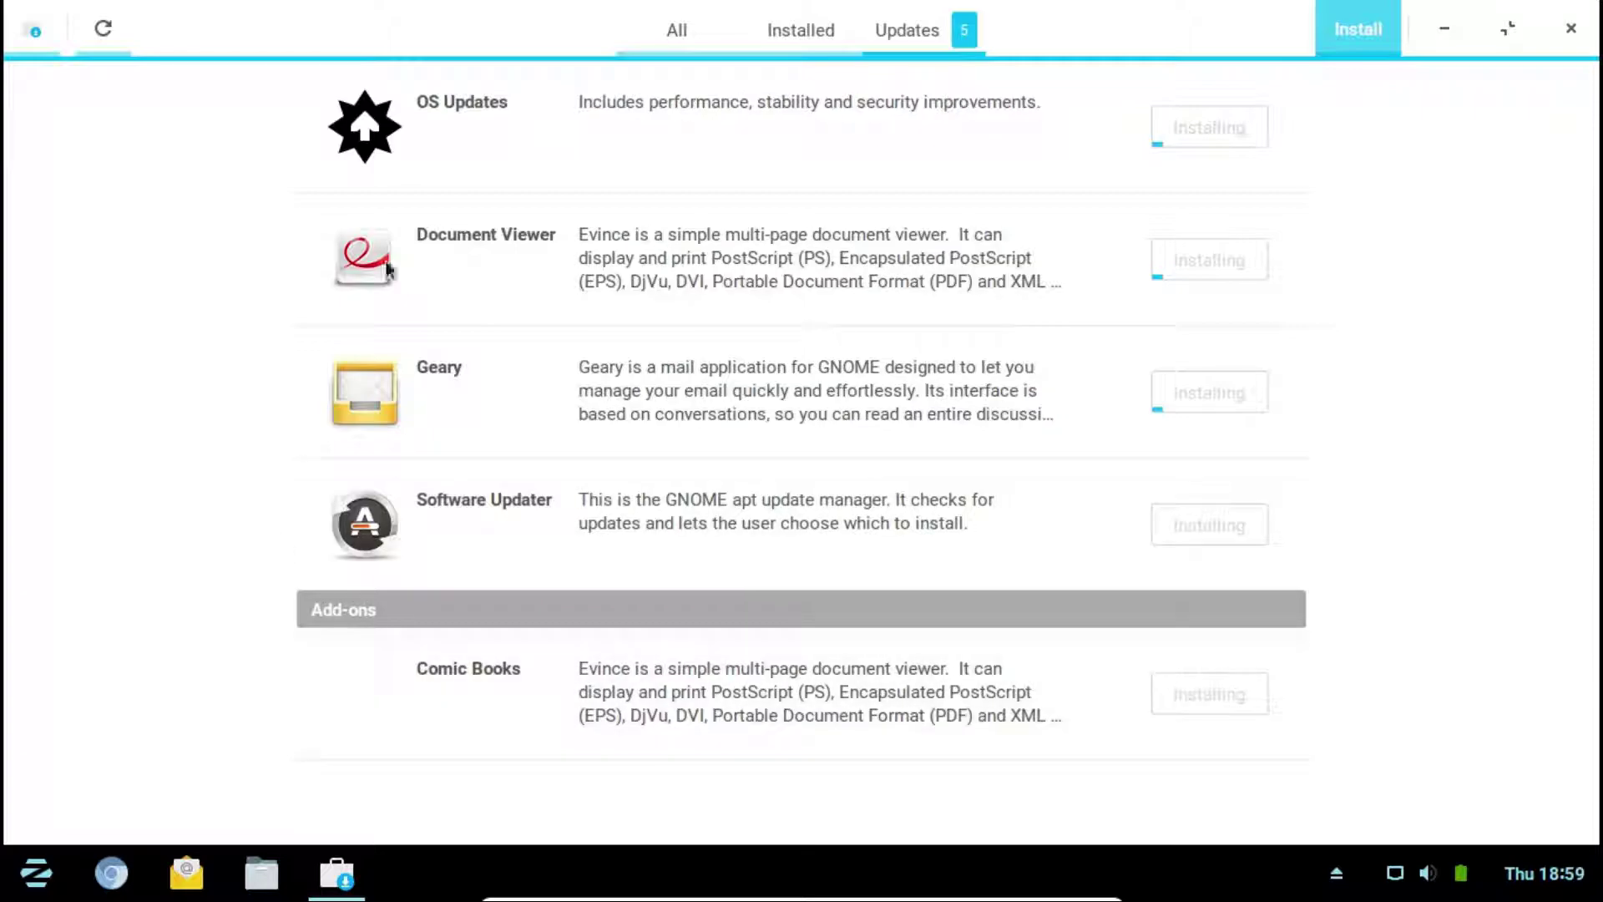
left_click(1571, 29)
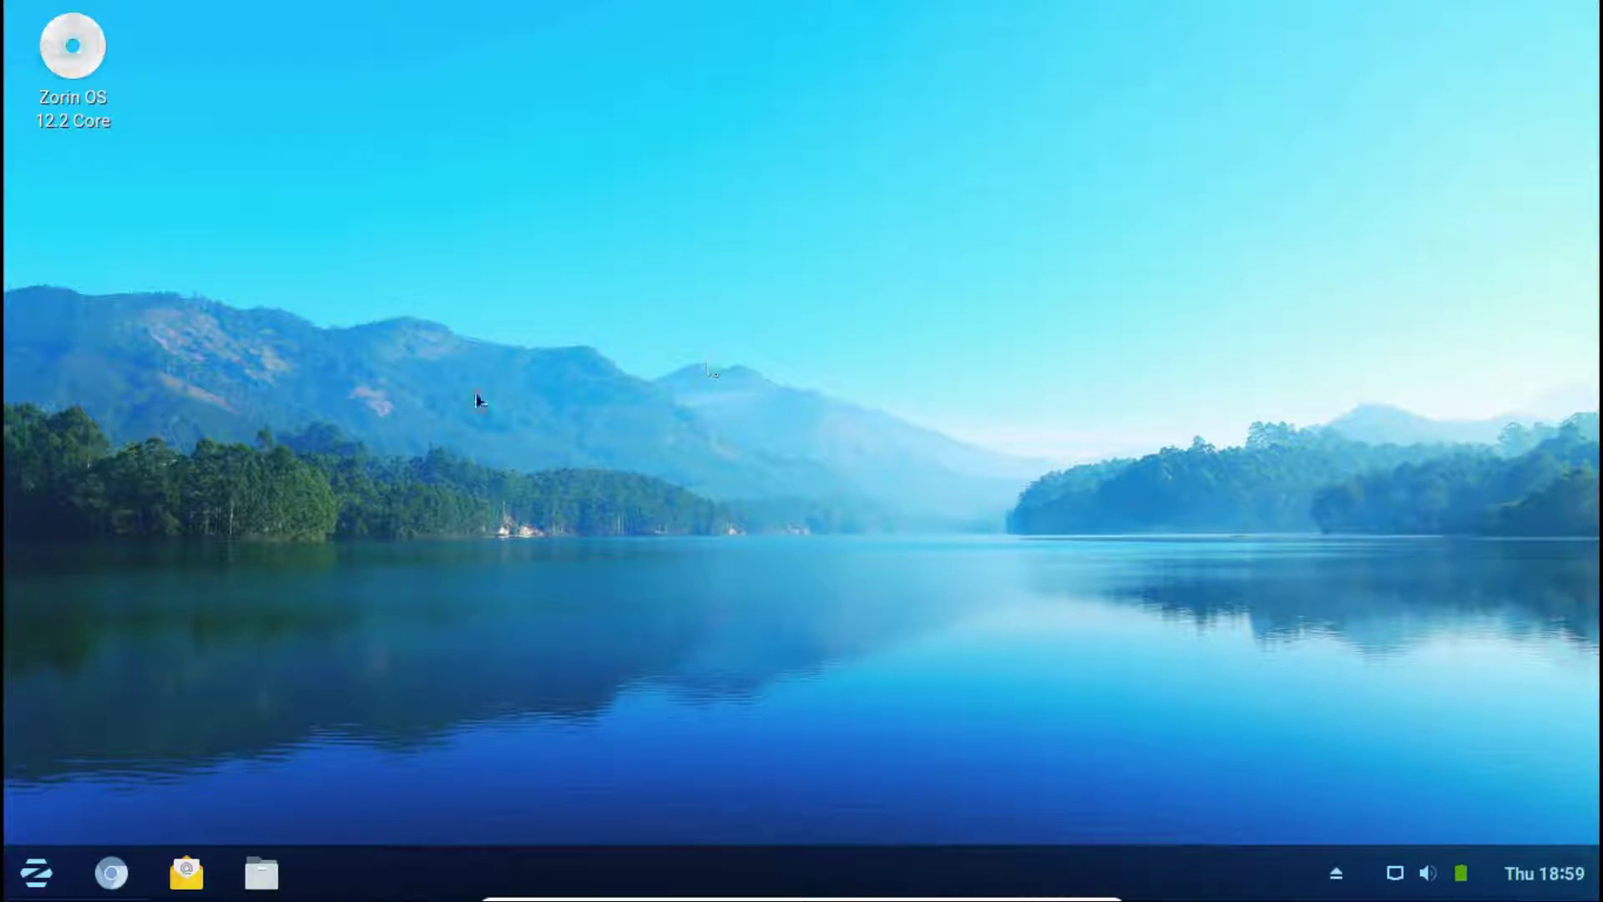
Check the removable-media options, and open the All Settings window briefly before closing it
left_click(1348, 888)
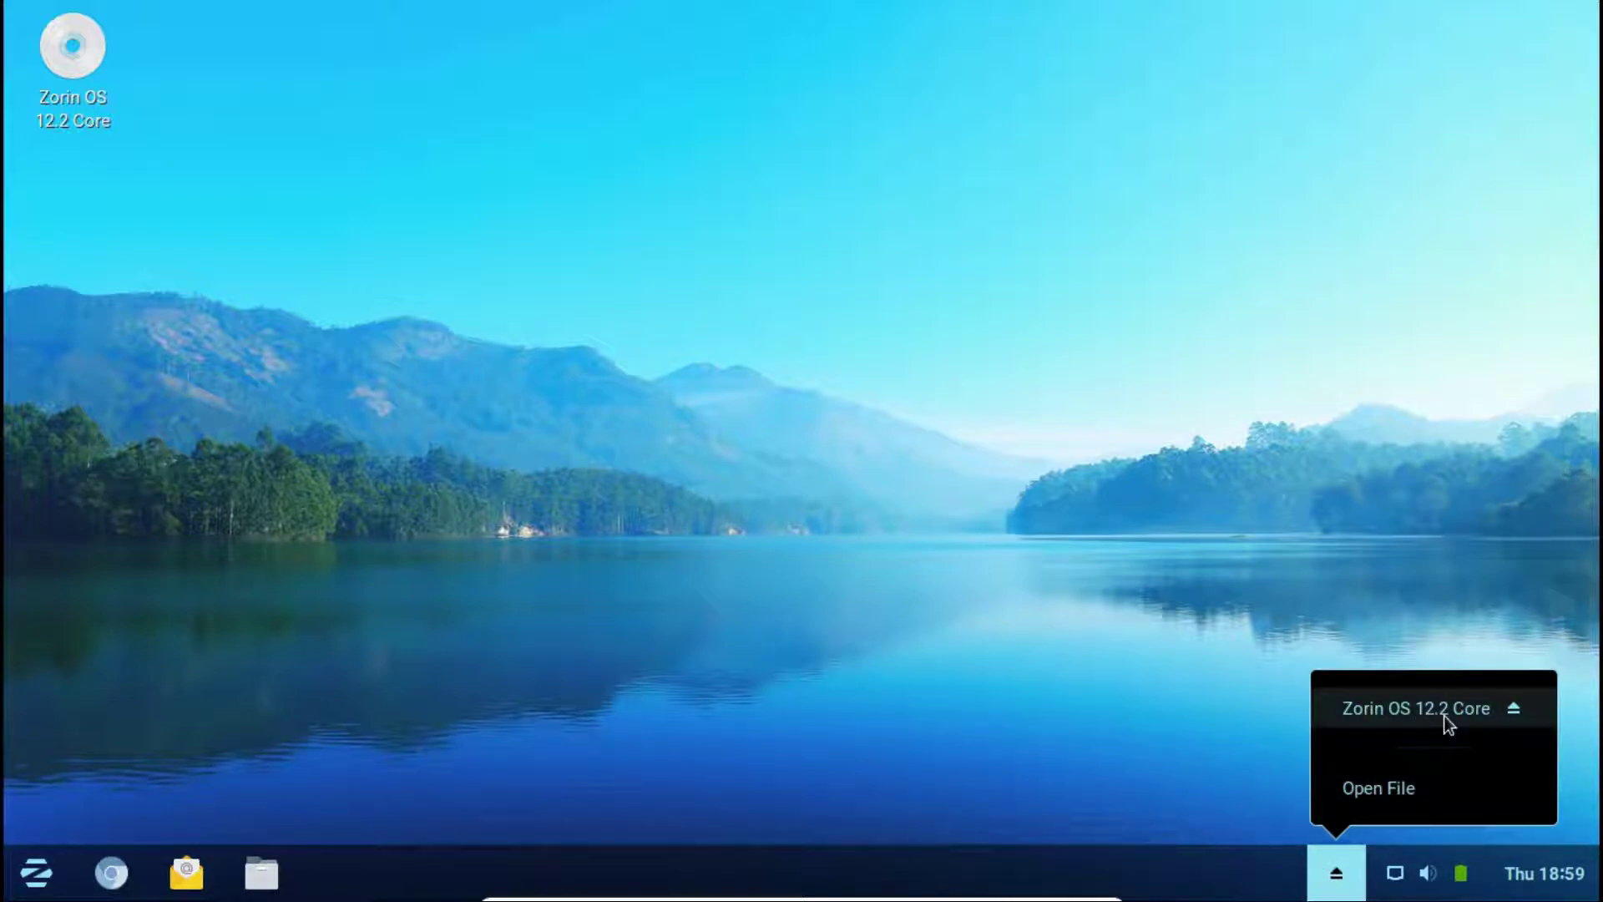
left_click(1465, 458)
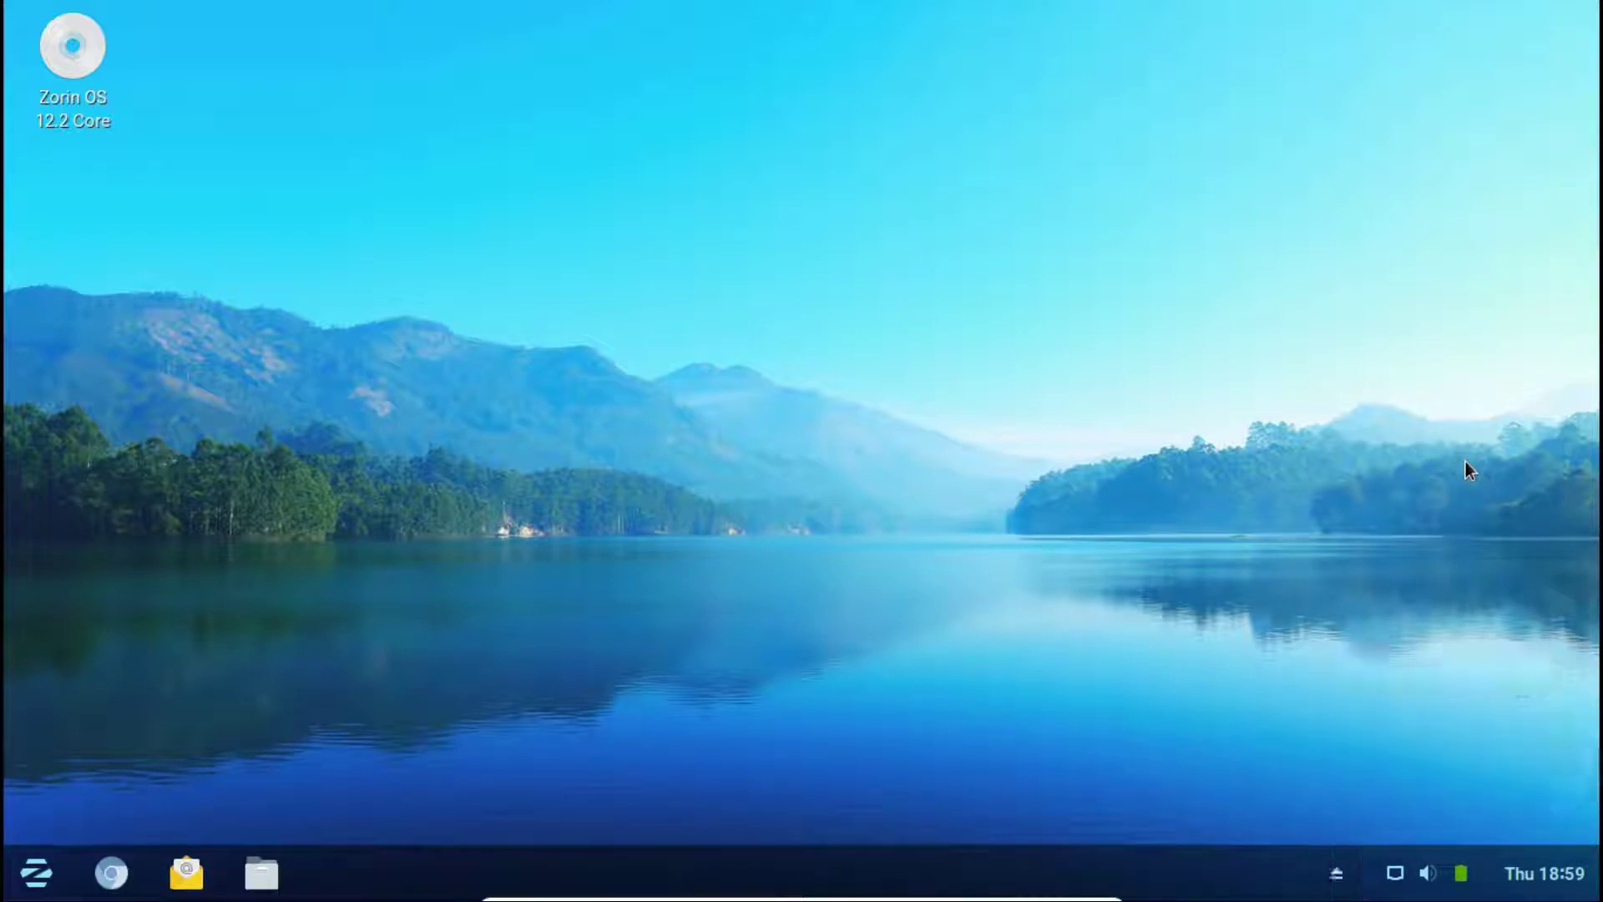
left_click(1403, 888)
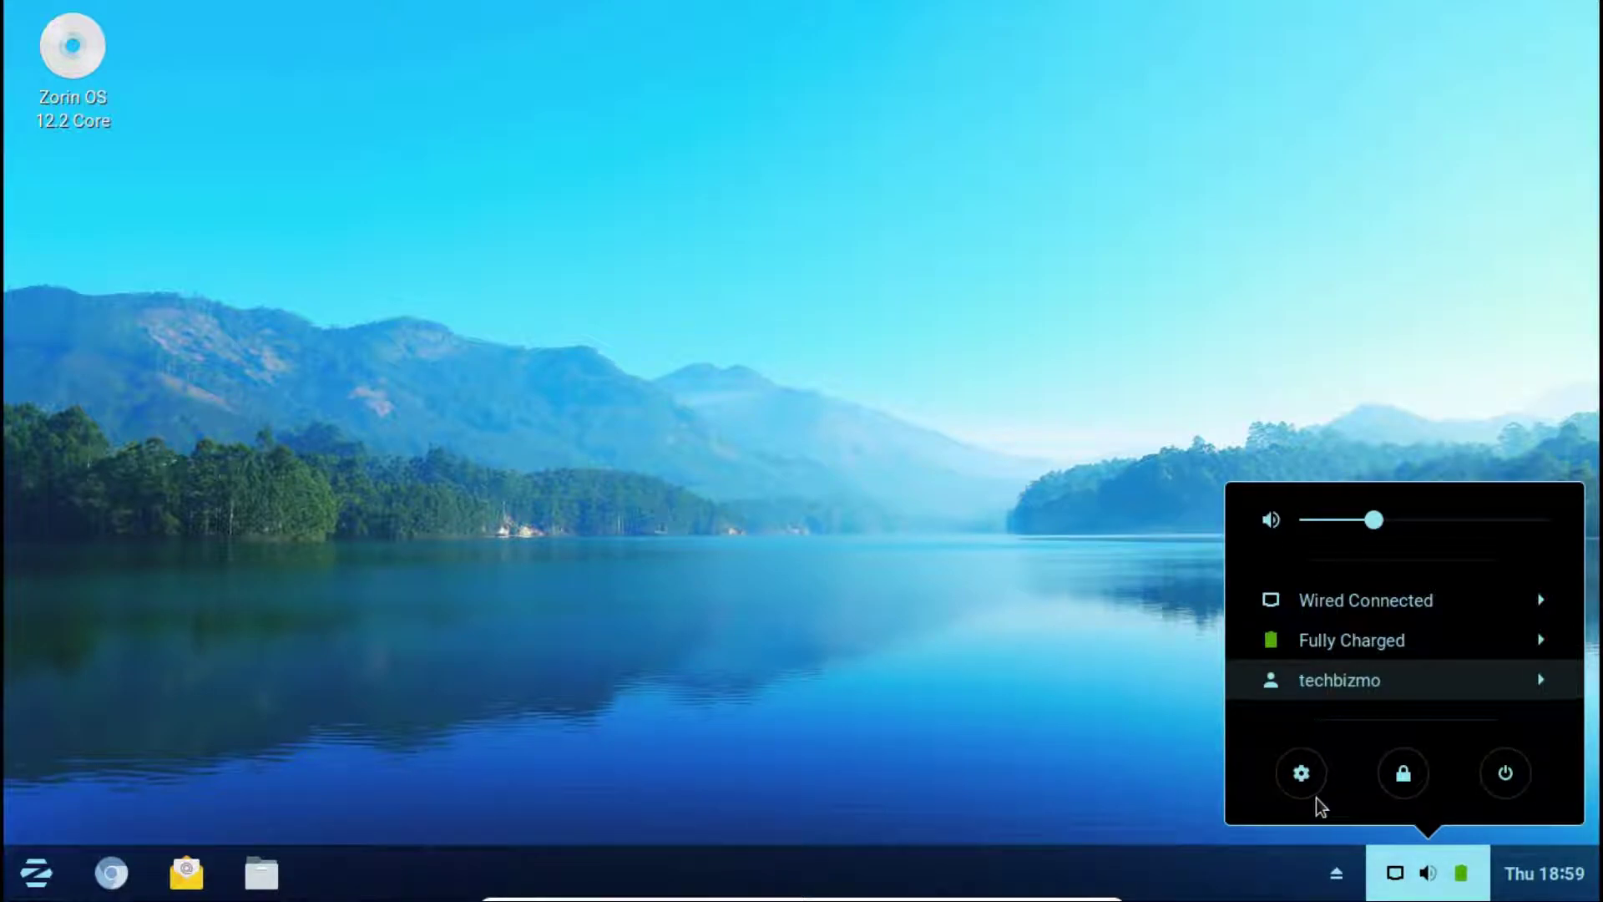
left_click(1301, 773)
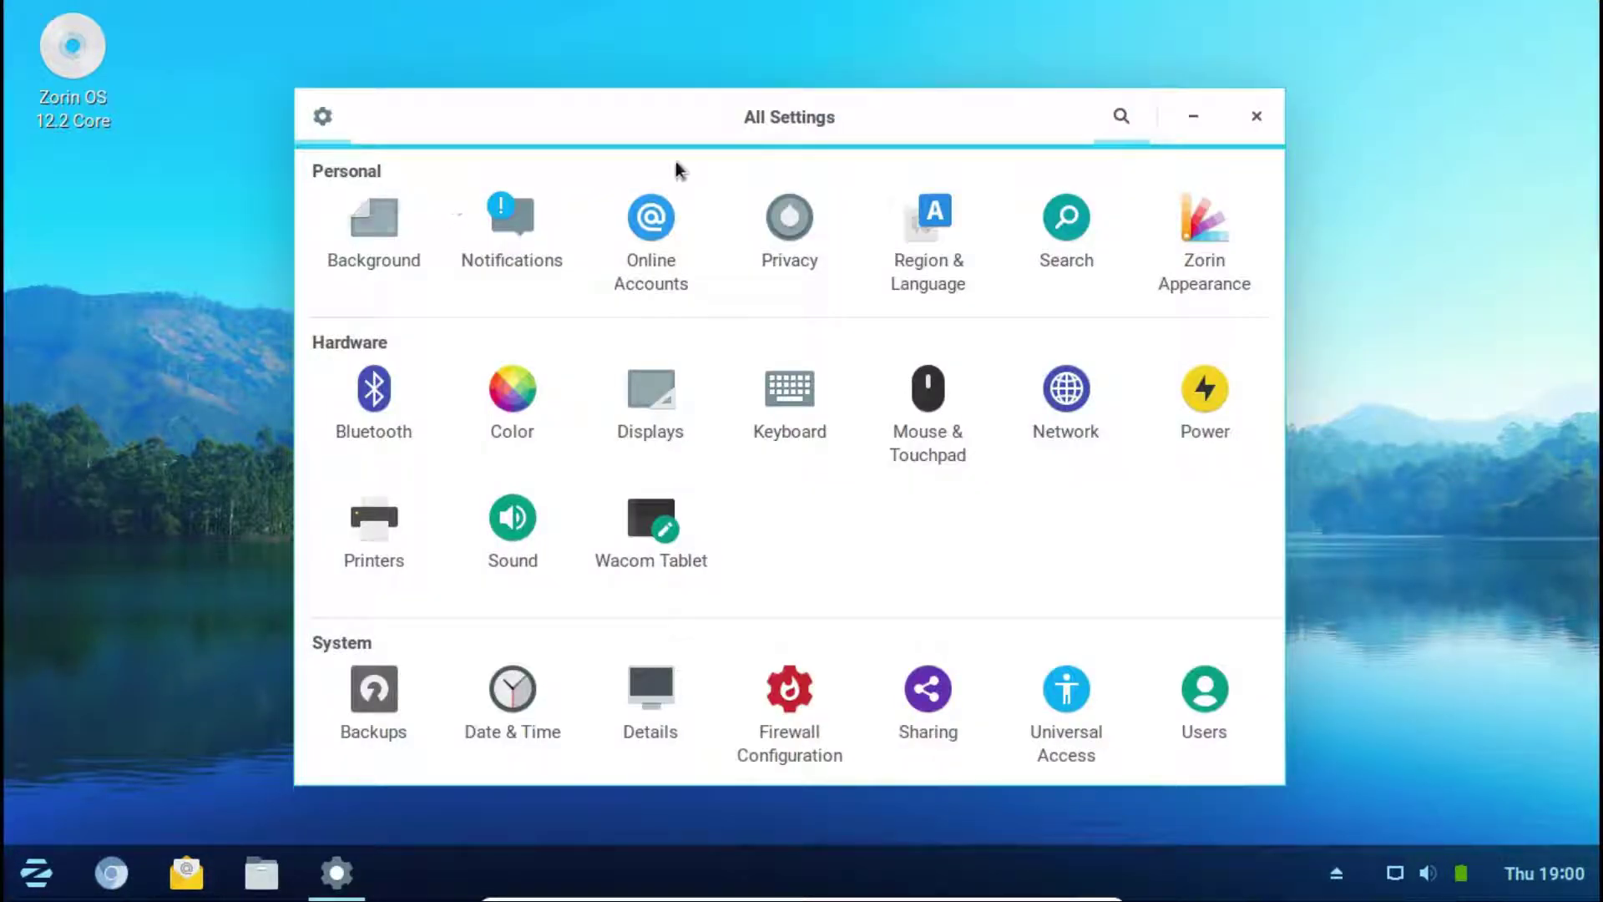
left_click(1256, 116)
View the system status options and the calendar with its notifications, and dismiss them
left_click(1428, 871)
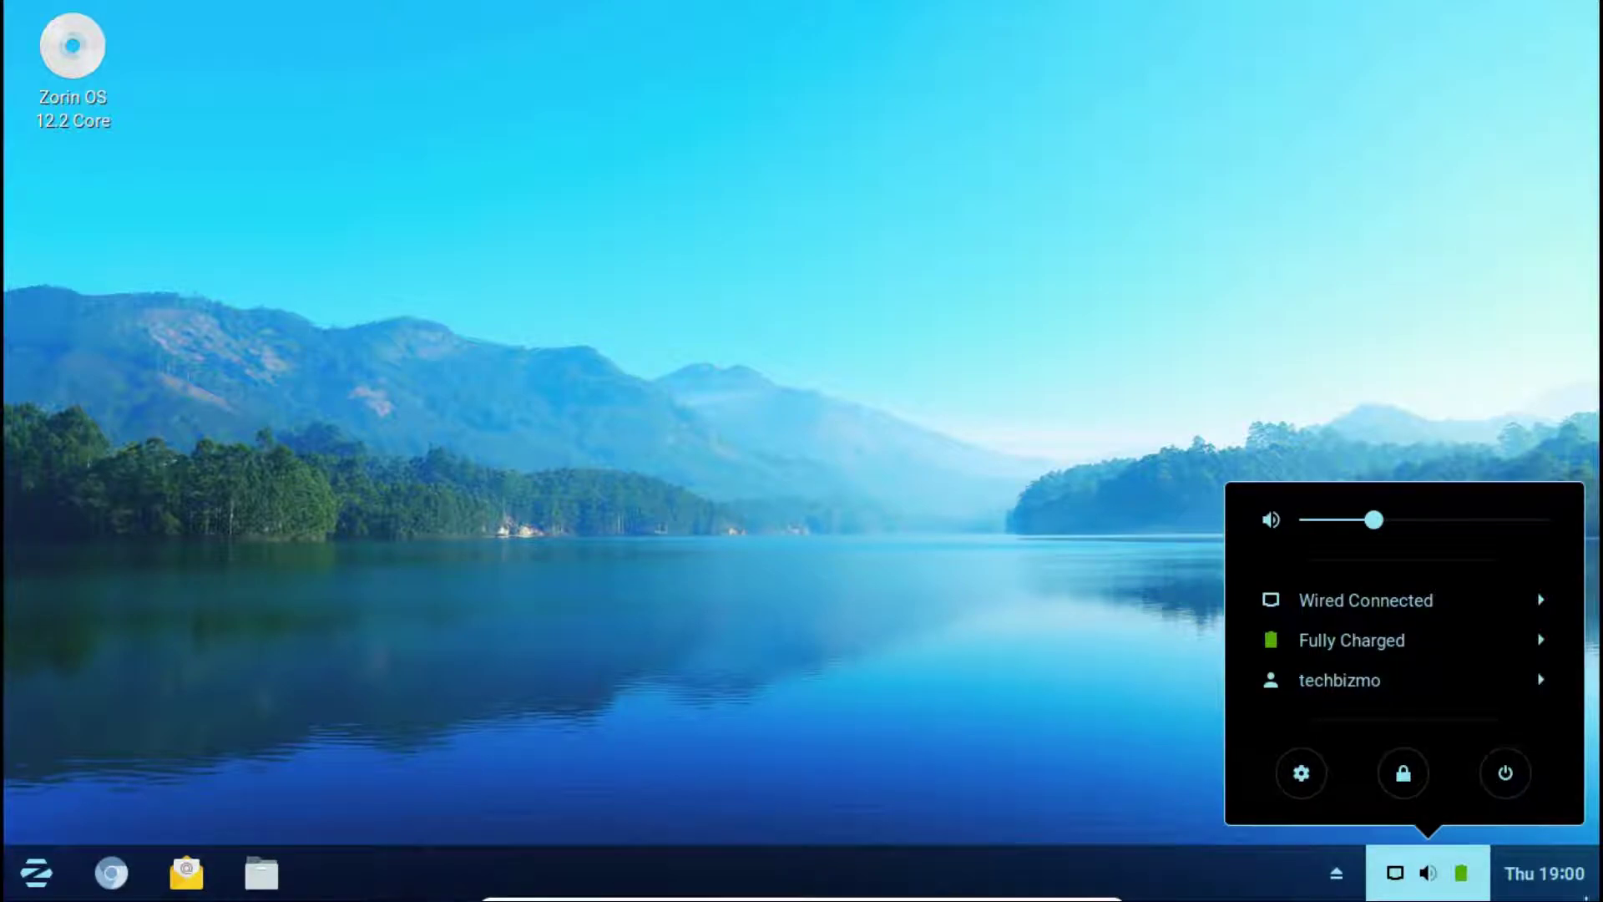
left_click(1555, 886)
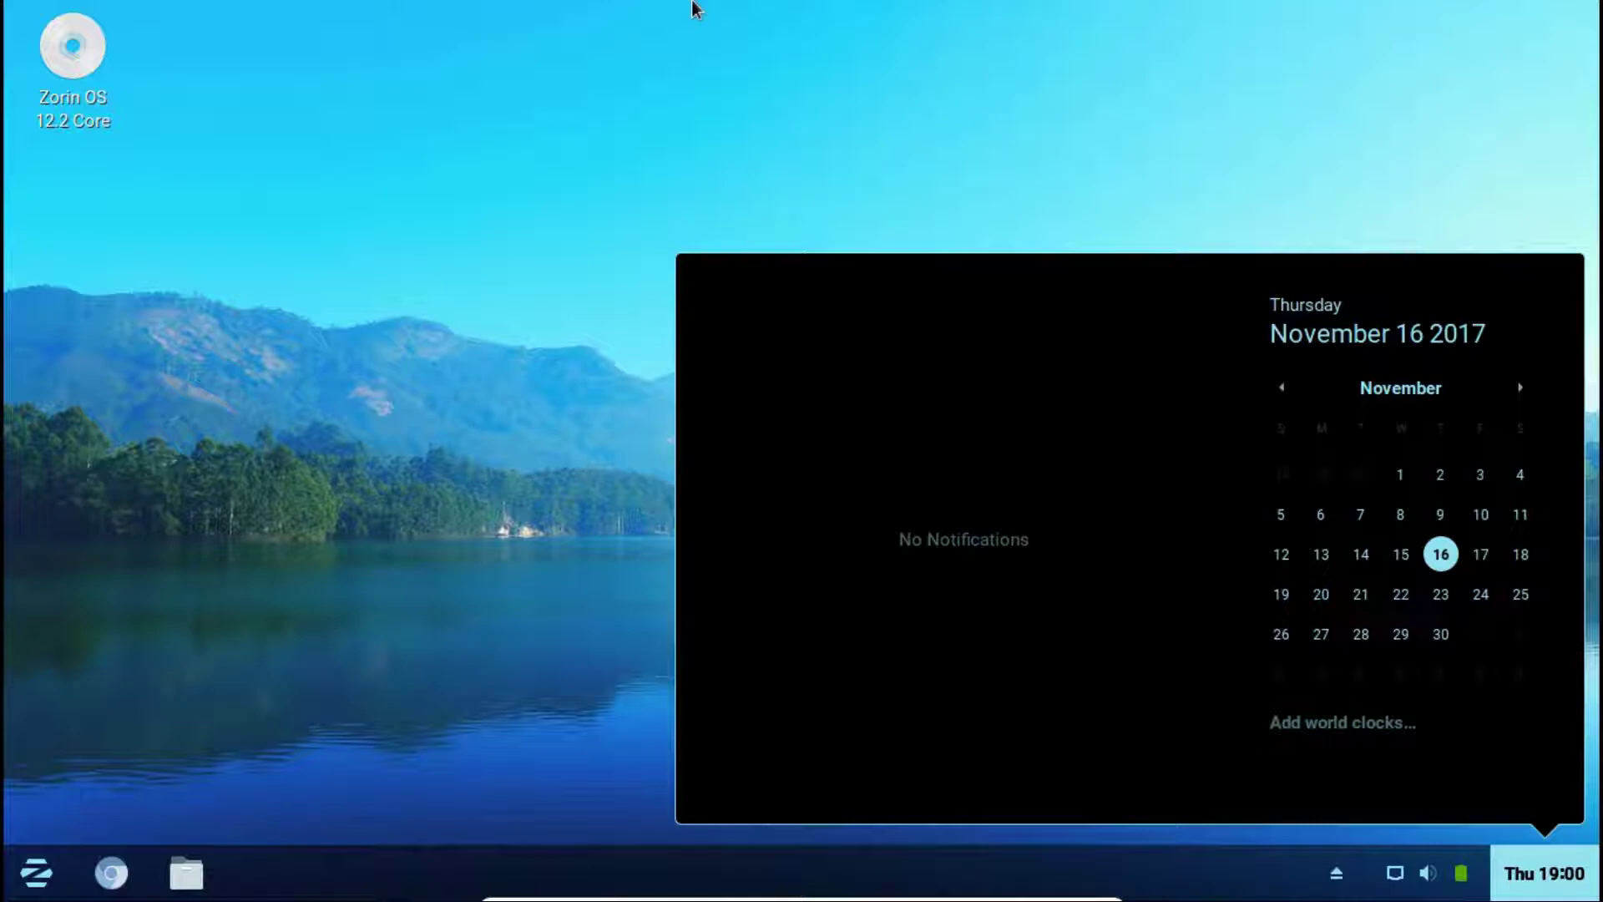
left_click(274, 424)
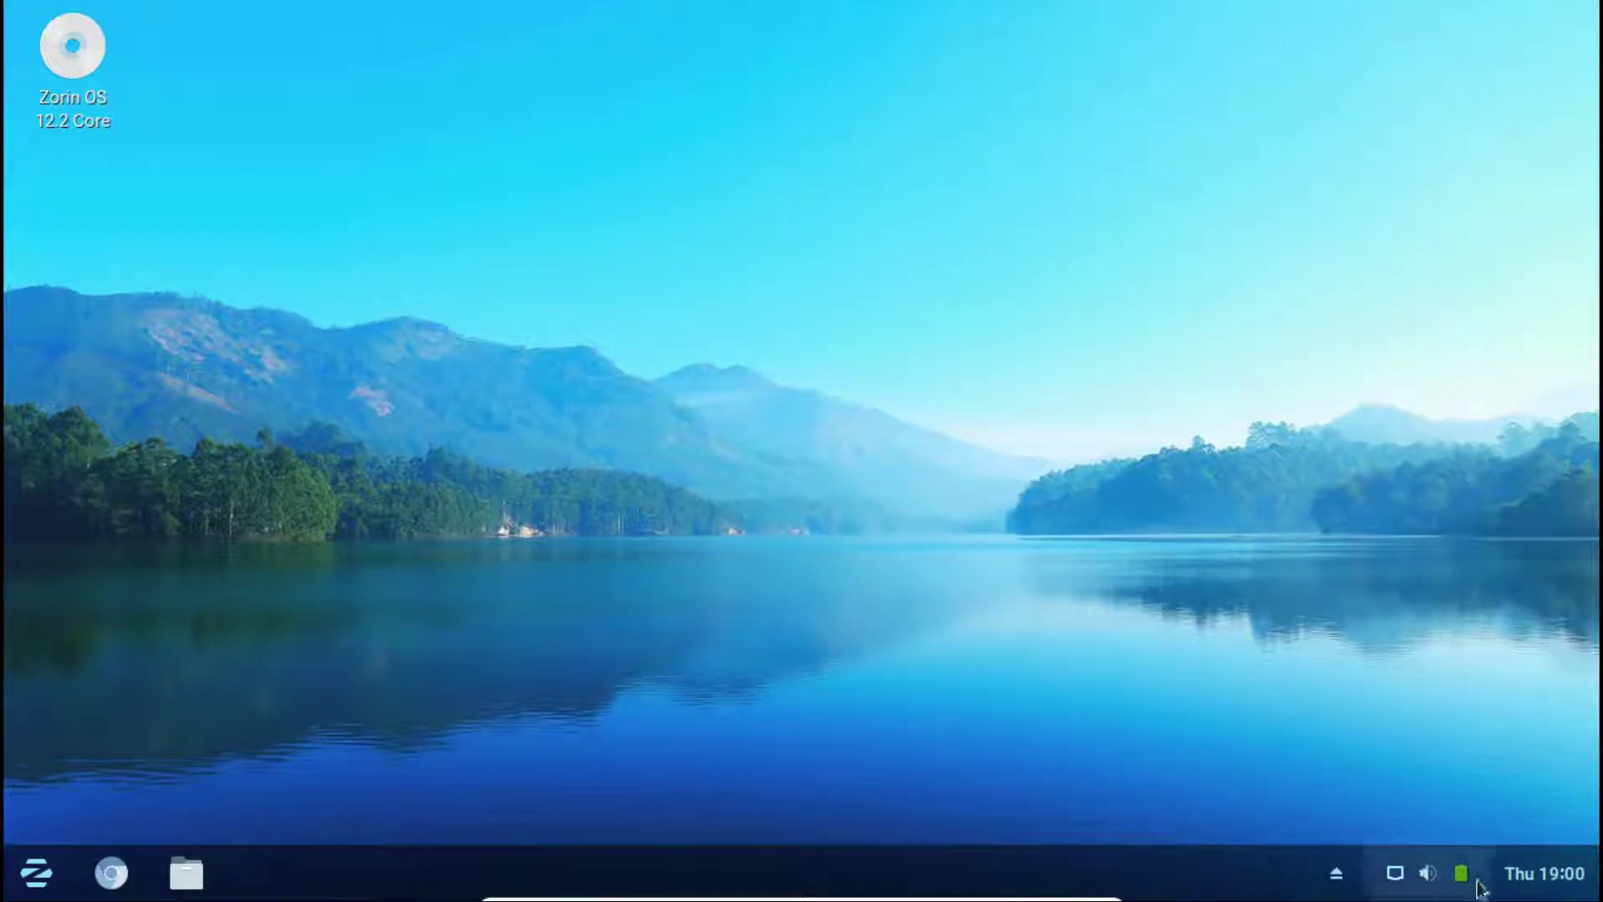
Reopen All Settings, move its window slightly upward, and view the Users settings before returning to the overview
left_click(1395, 877)
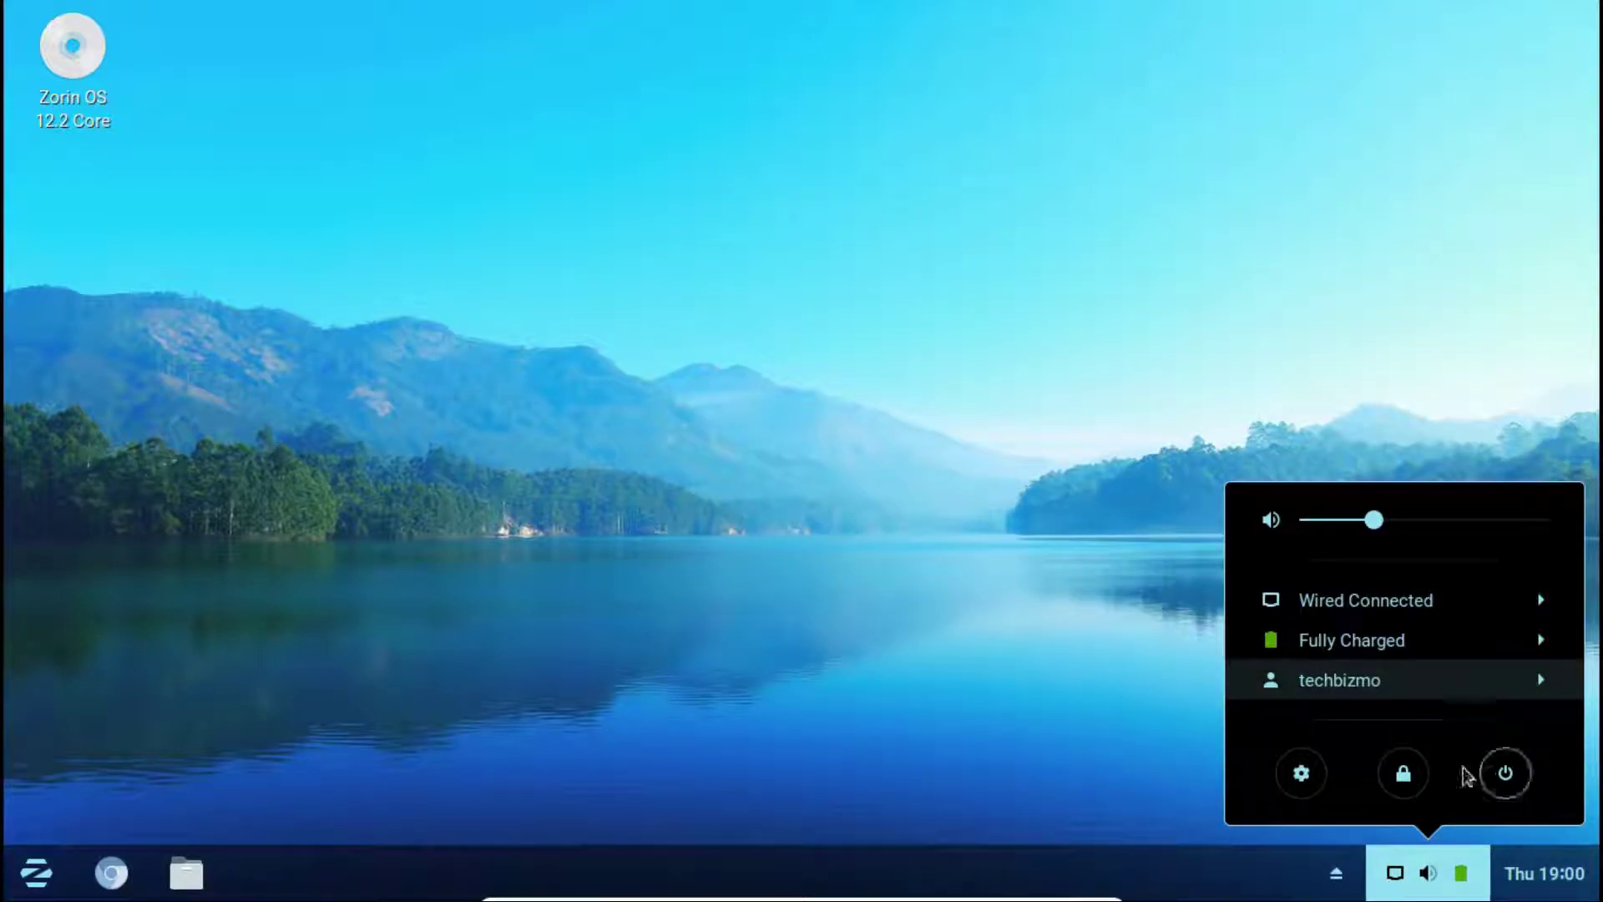
left_click(1308, 780)
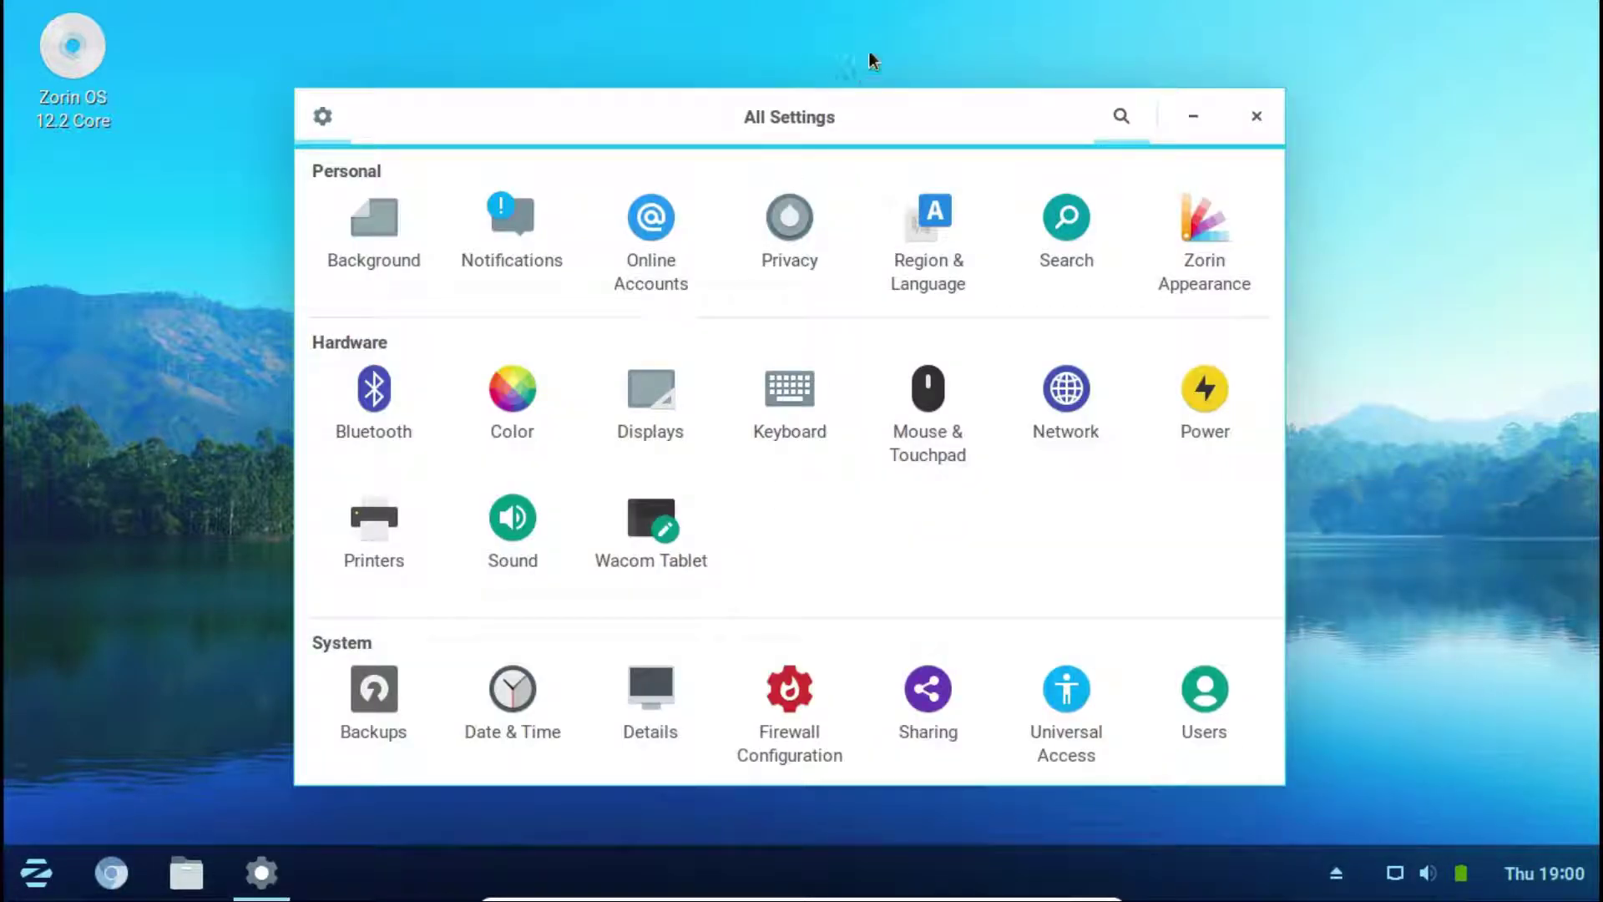
left_click_drag(887, 125, 883, 103)
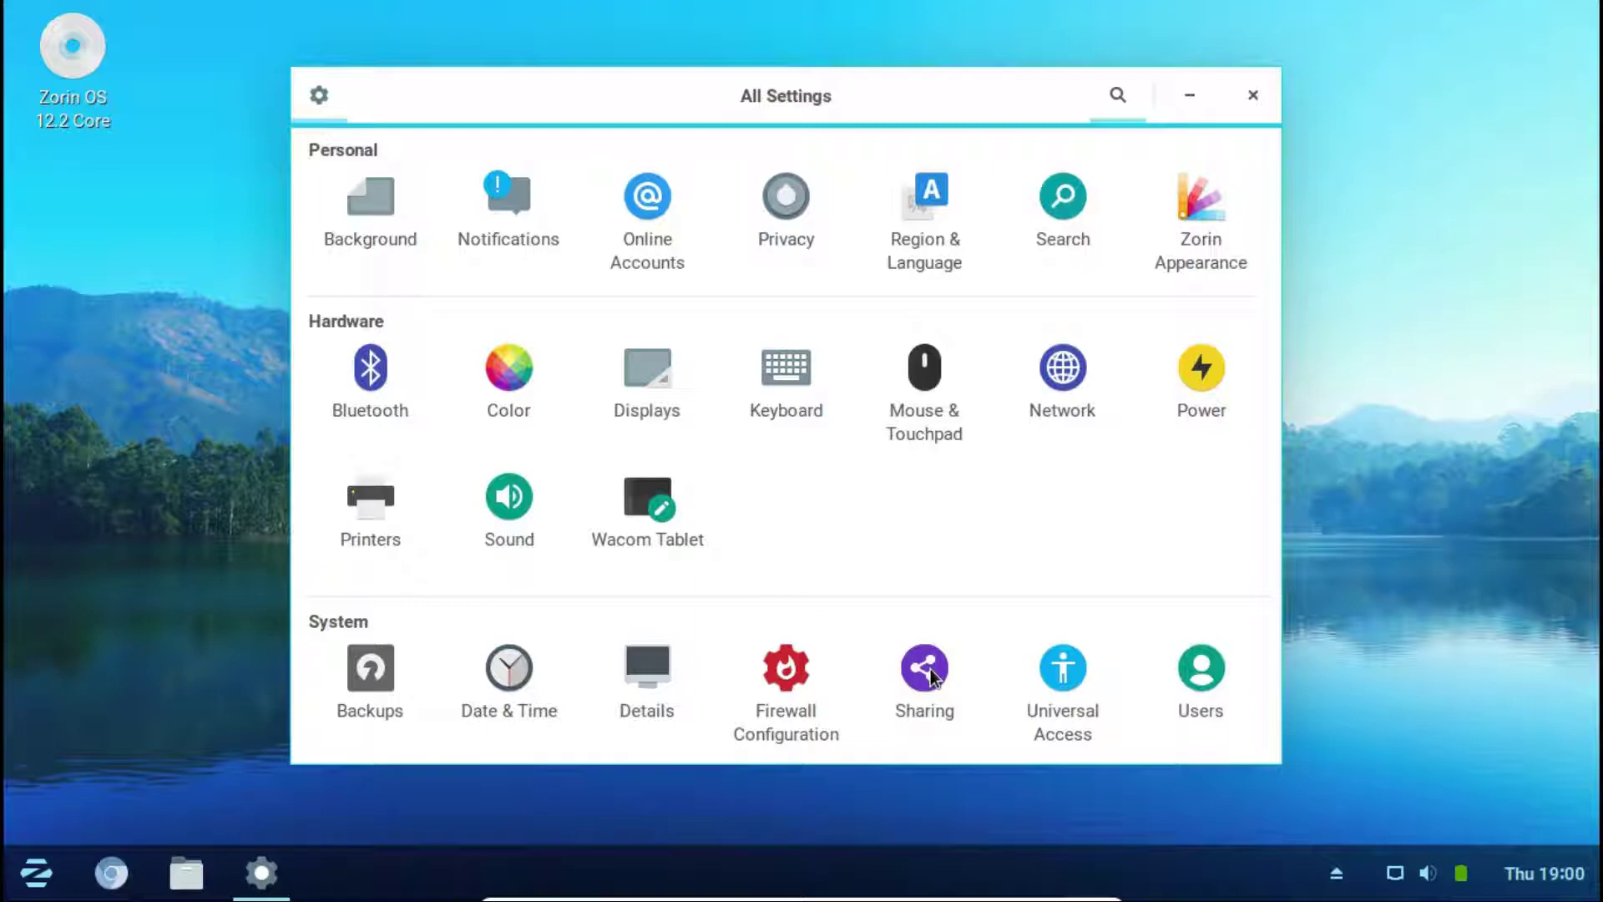
left_click(1206, 673)
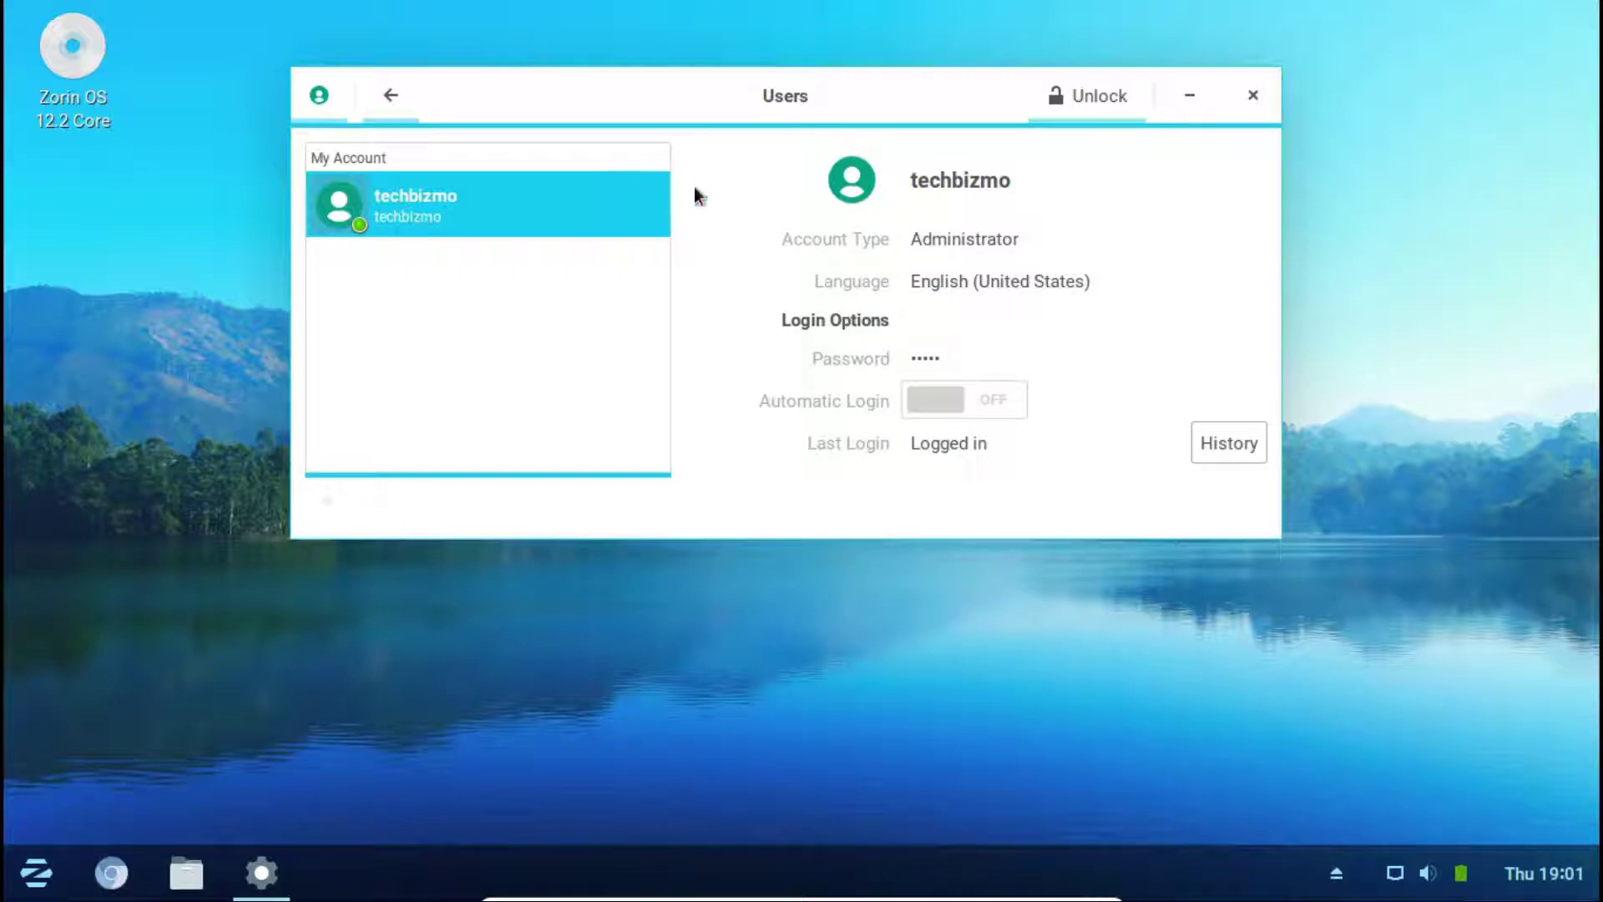
left_click(398, 82)
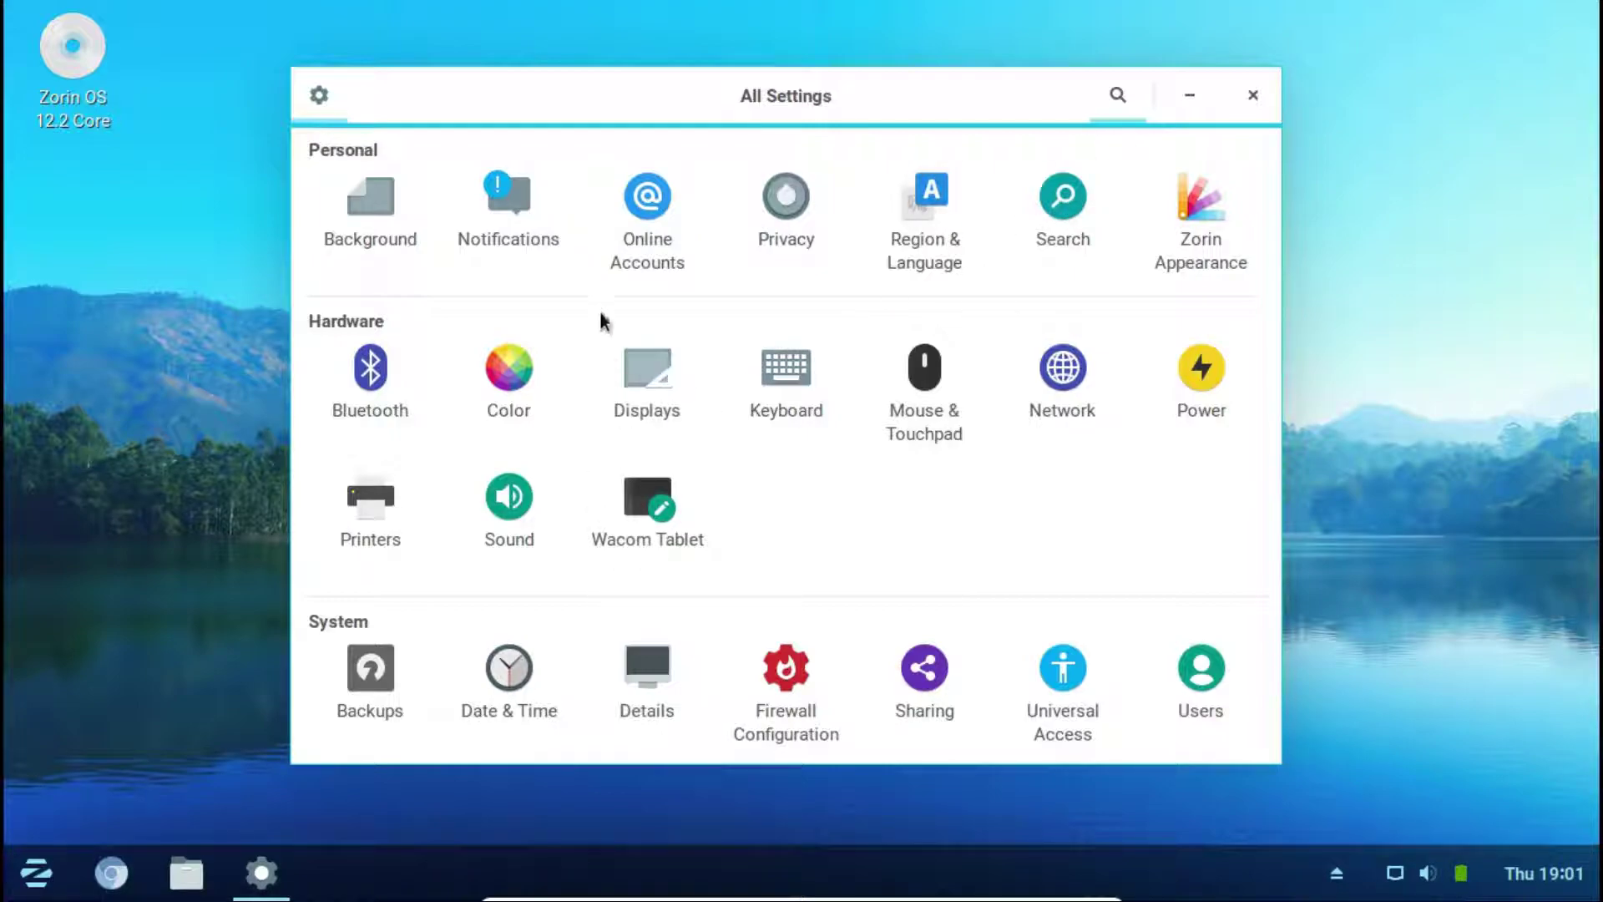
Change the device name in the system Details to techbizmo-zorin
left_click(645, 691)
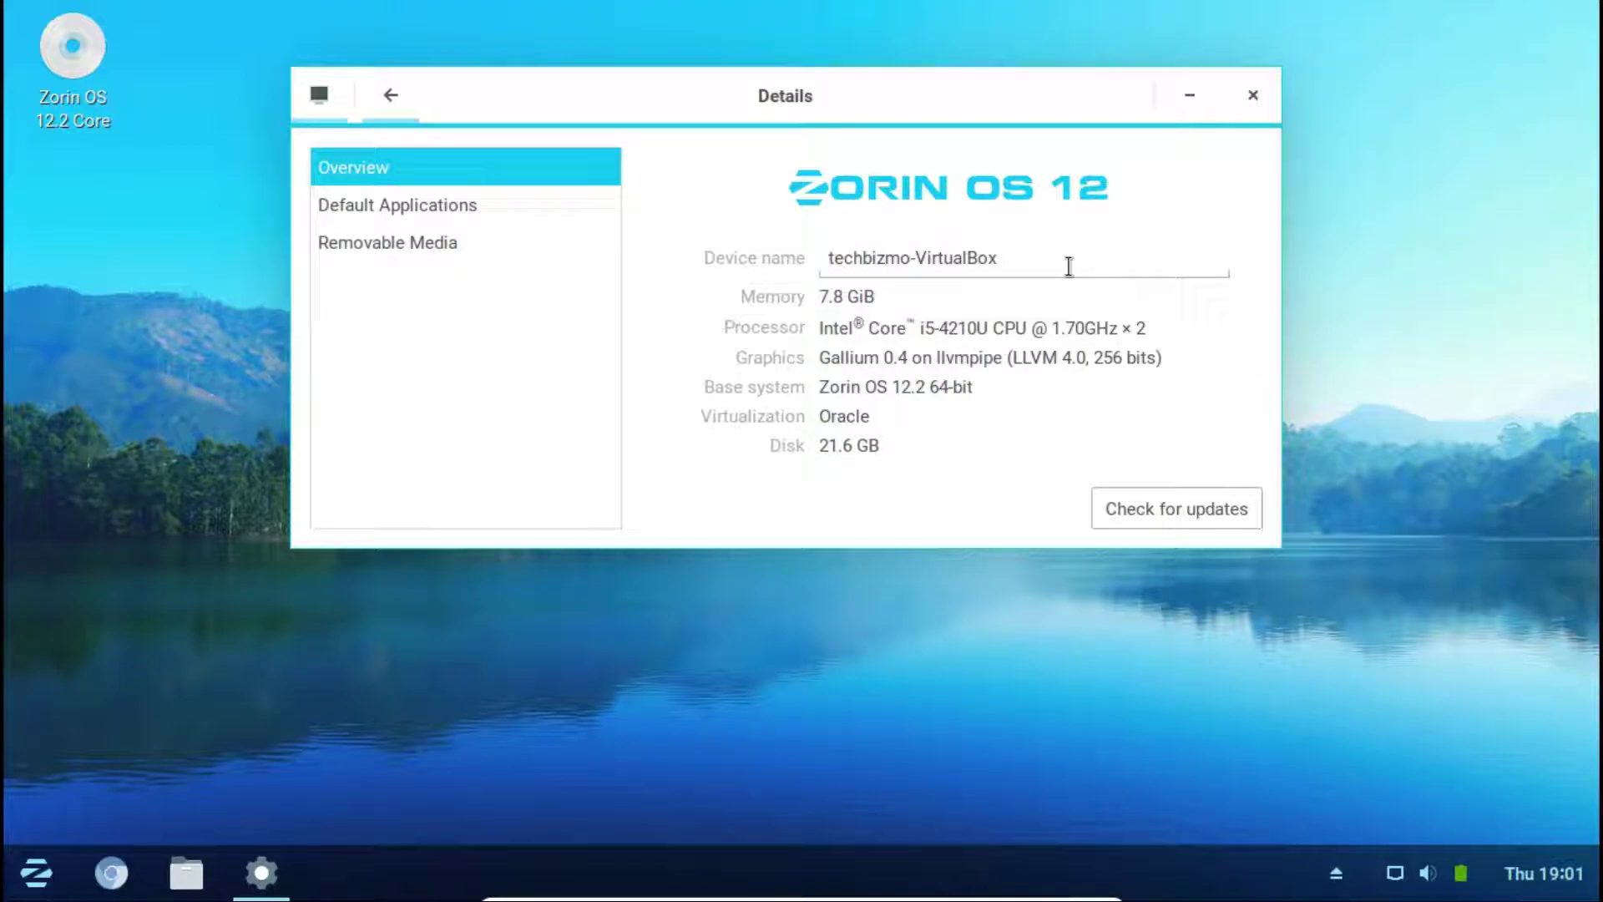
left_click(1013, 262)
key("BackSpace")
key("BackSpace")
key("BackSpace")
key("BackSpace")
key("BackSpace")
key("BackSpace")
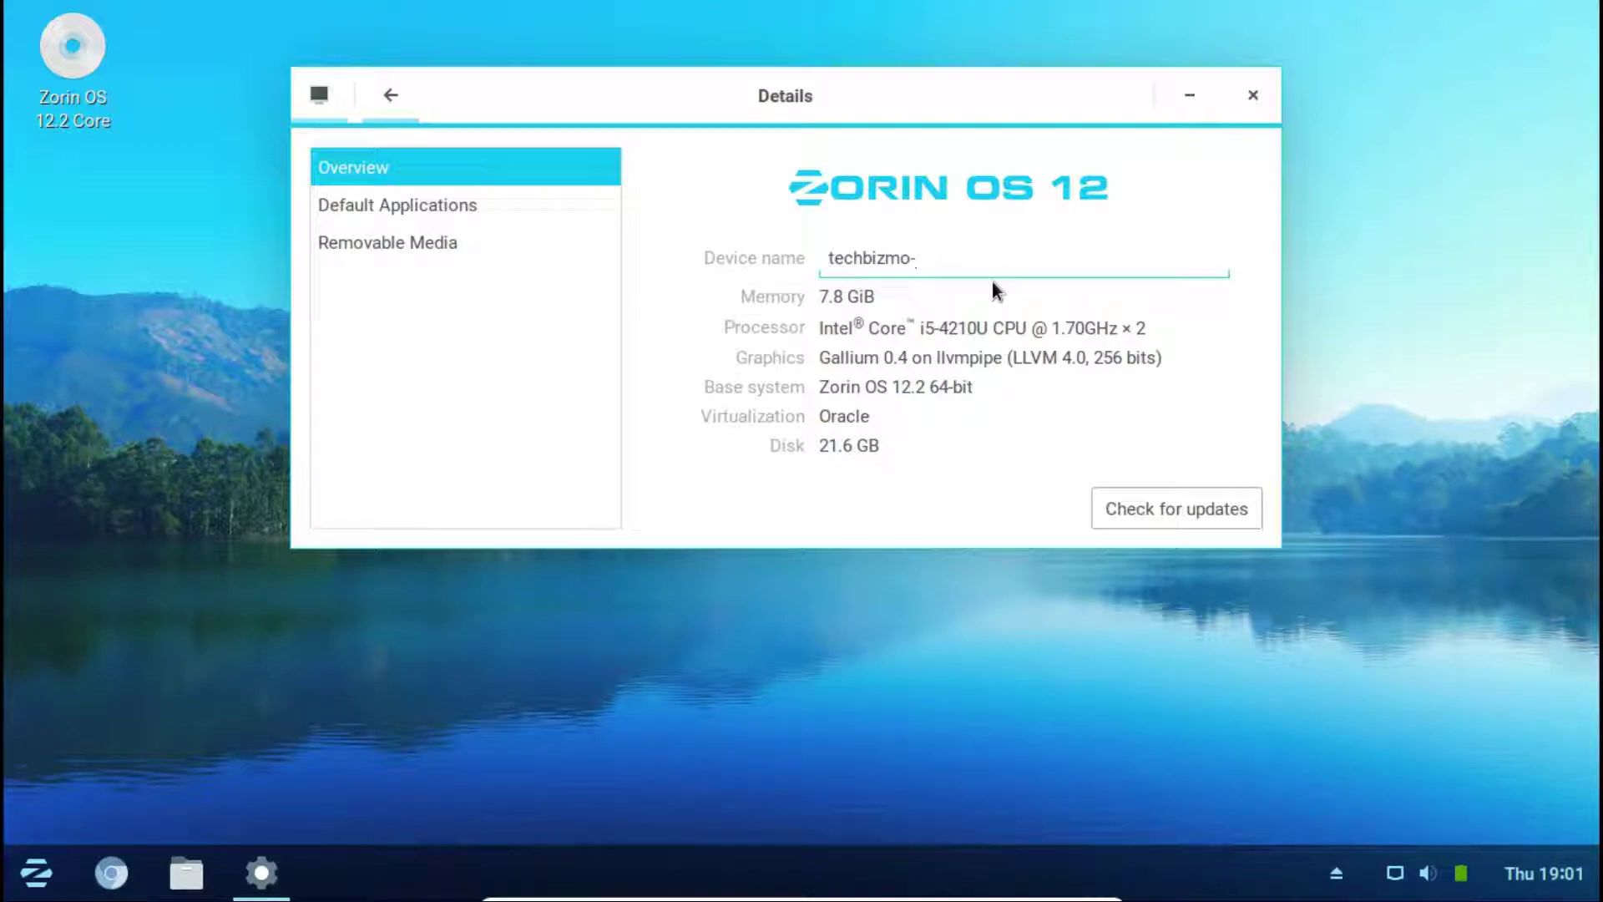
type("zorin")
left_click(989, 297)
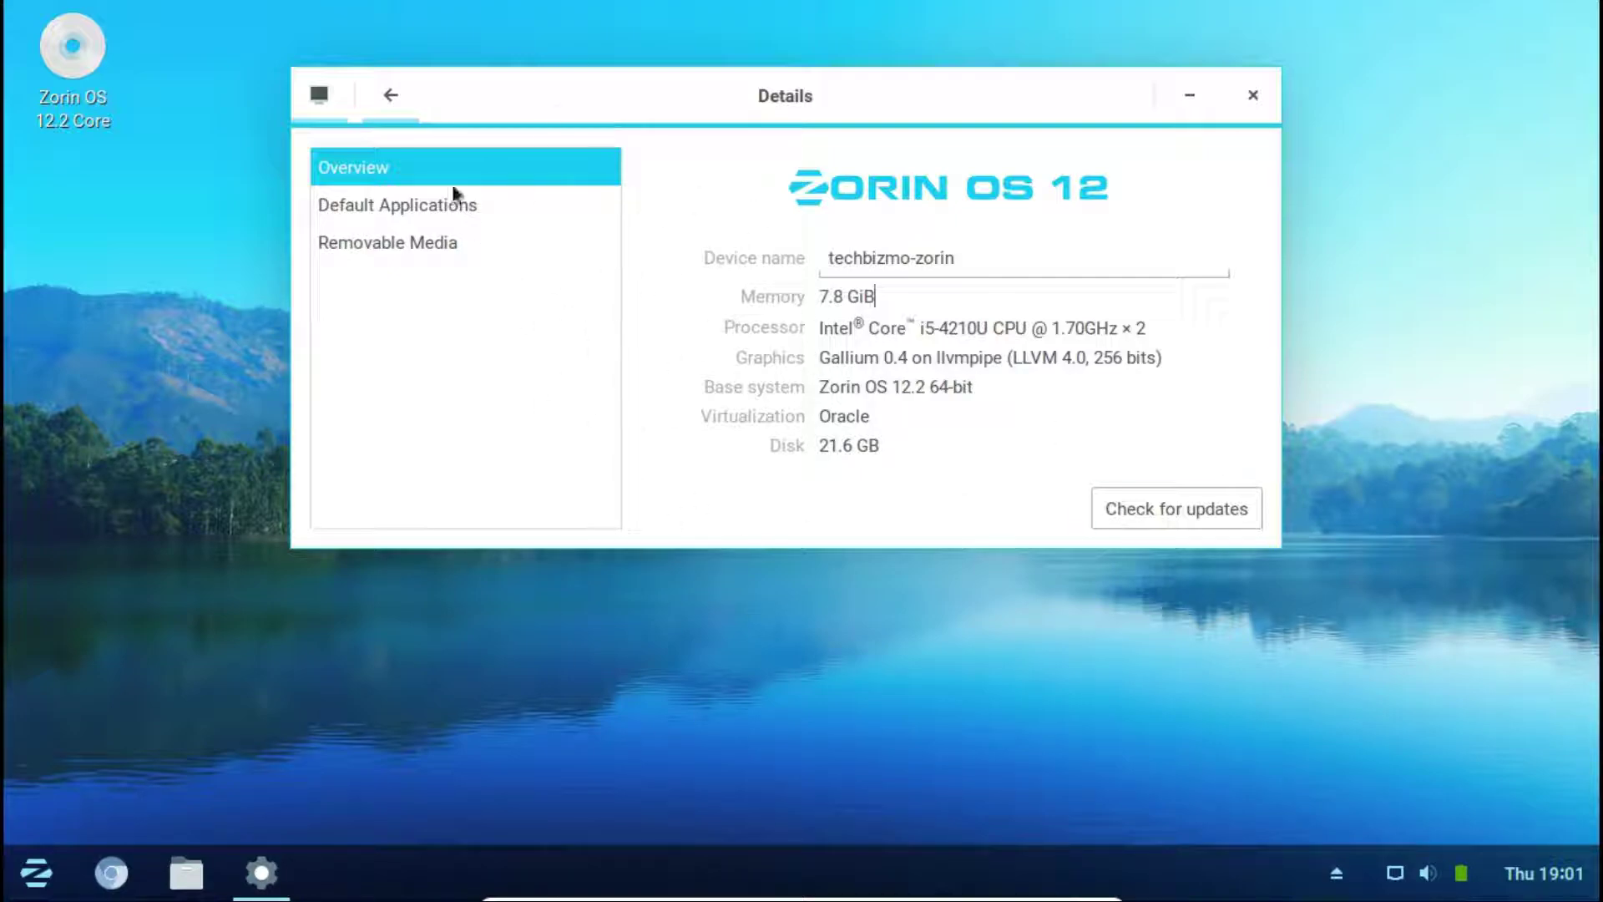
Examine the Default Applications settings, checking the choices offered for web, mail, music and video
left_click(428, 218)
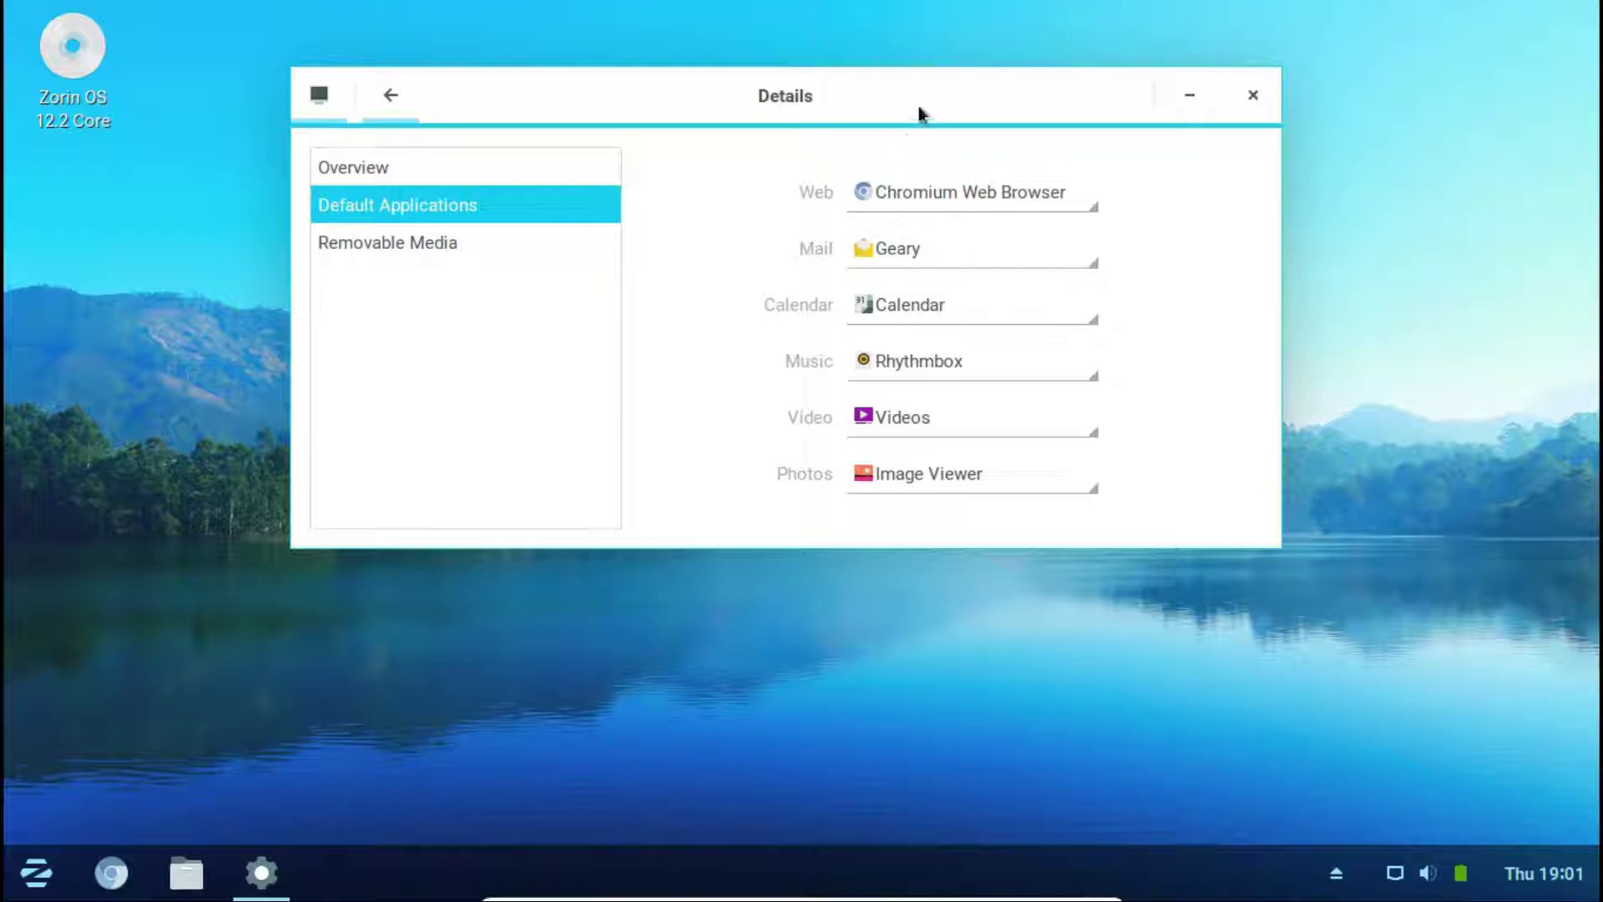
left_click(985, 207)
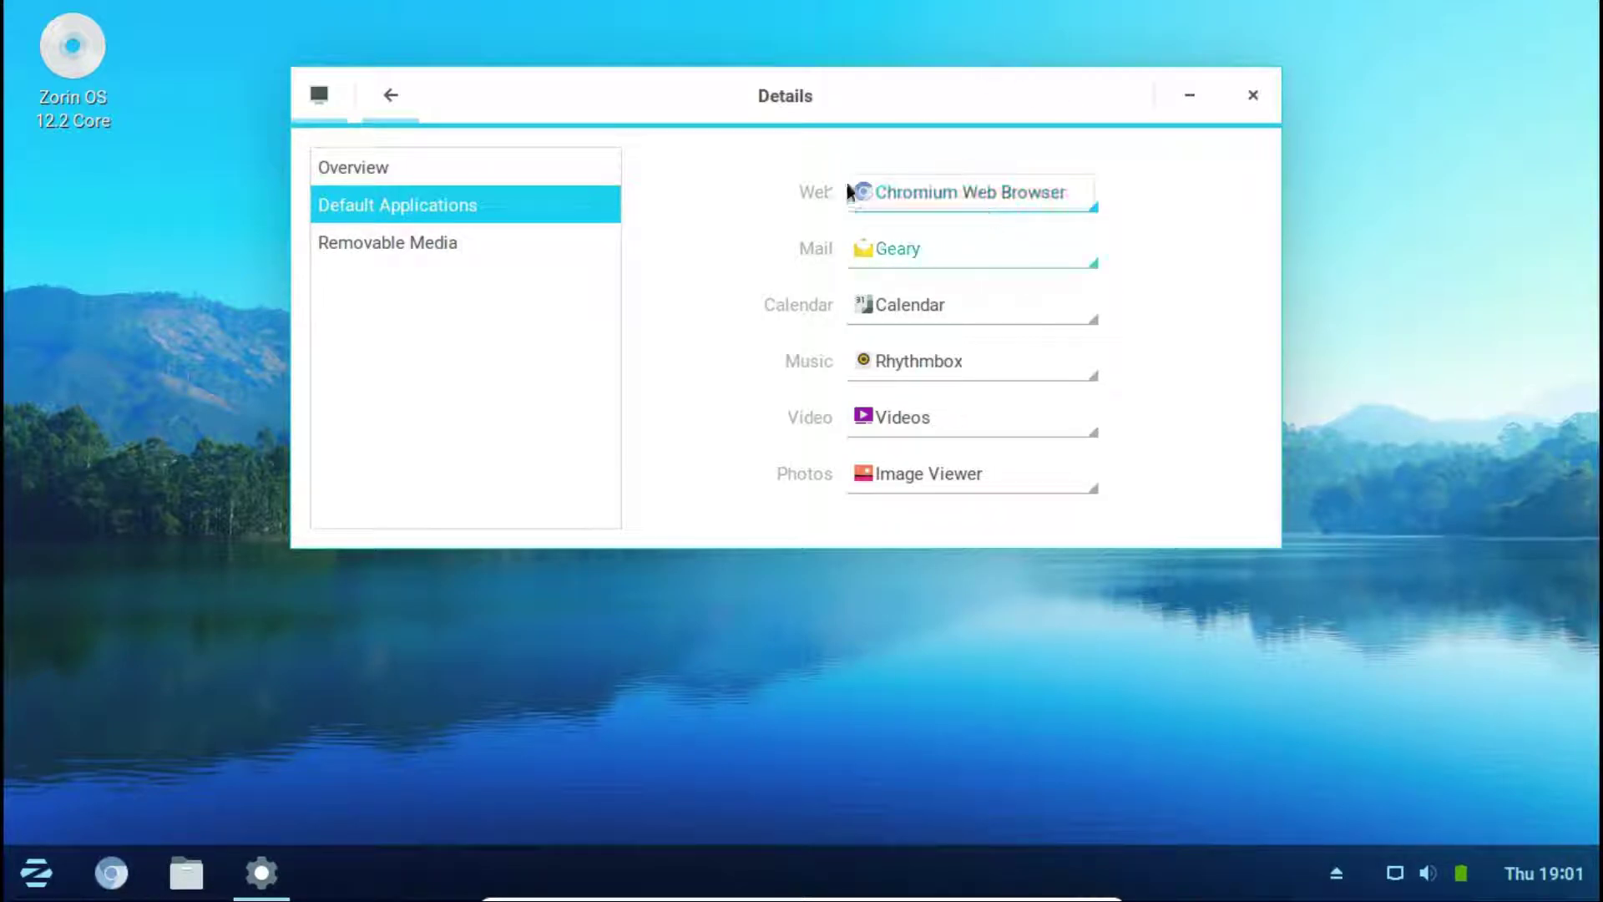
left_click(983, 207)
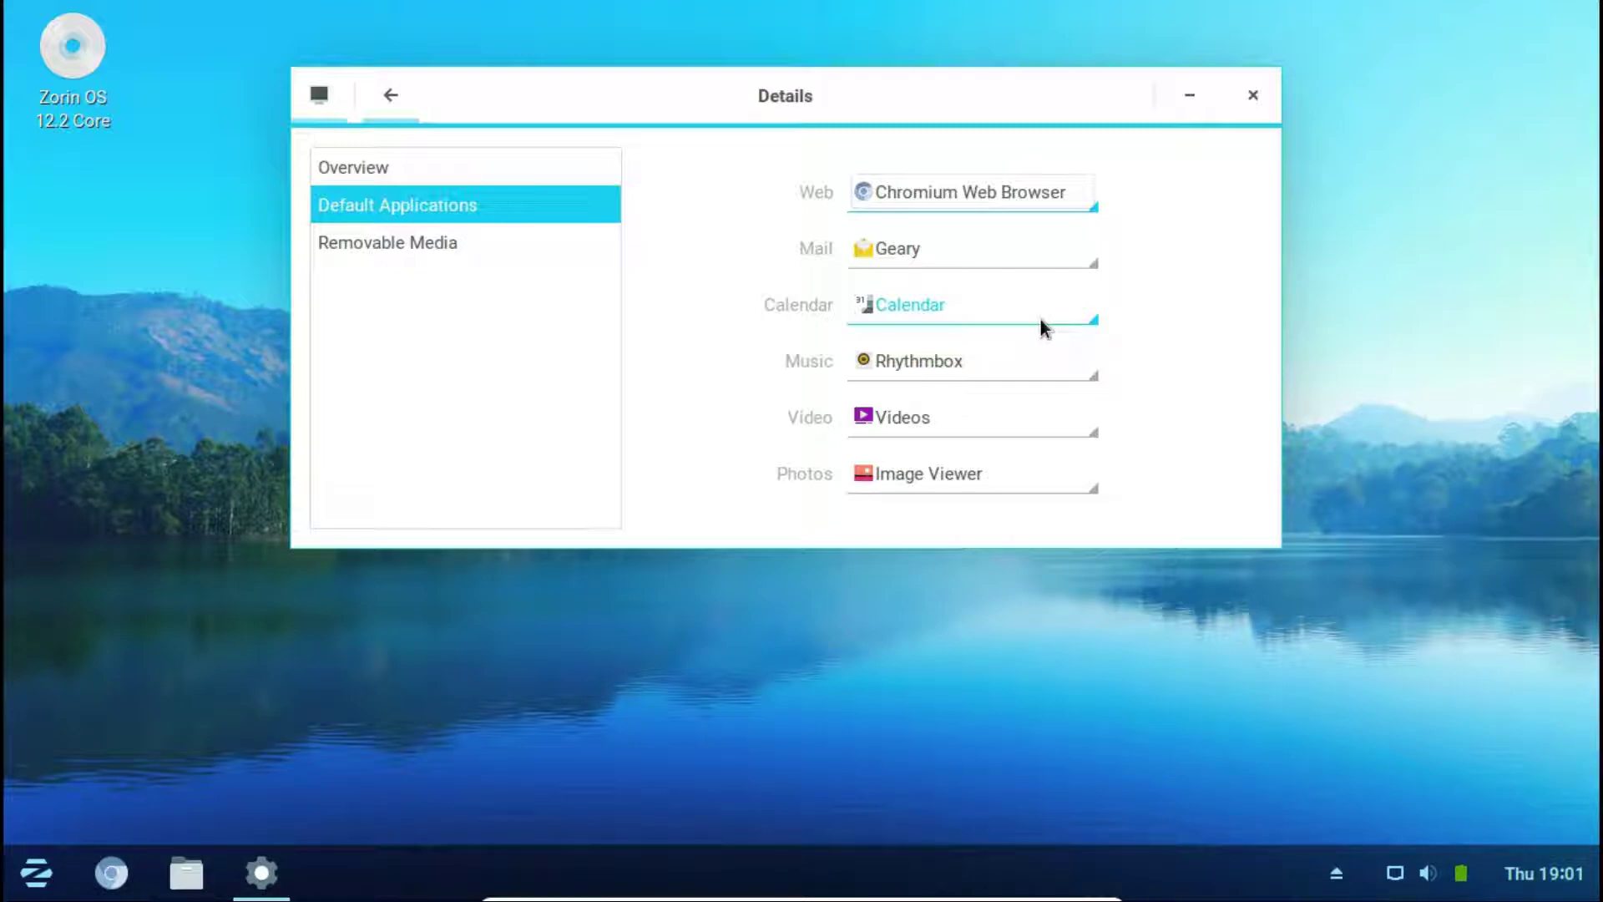
left_click(914, 242)
left_click(910, 386)
left_click(925, 351)
left_click(884, 424)
left_click(883, 424)
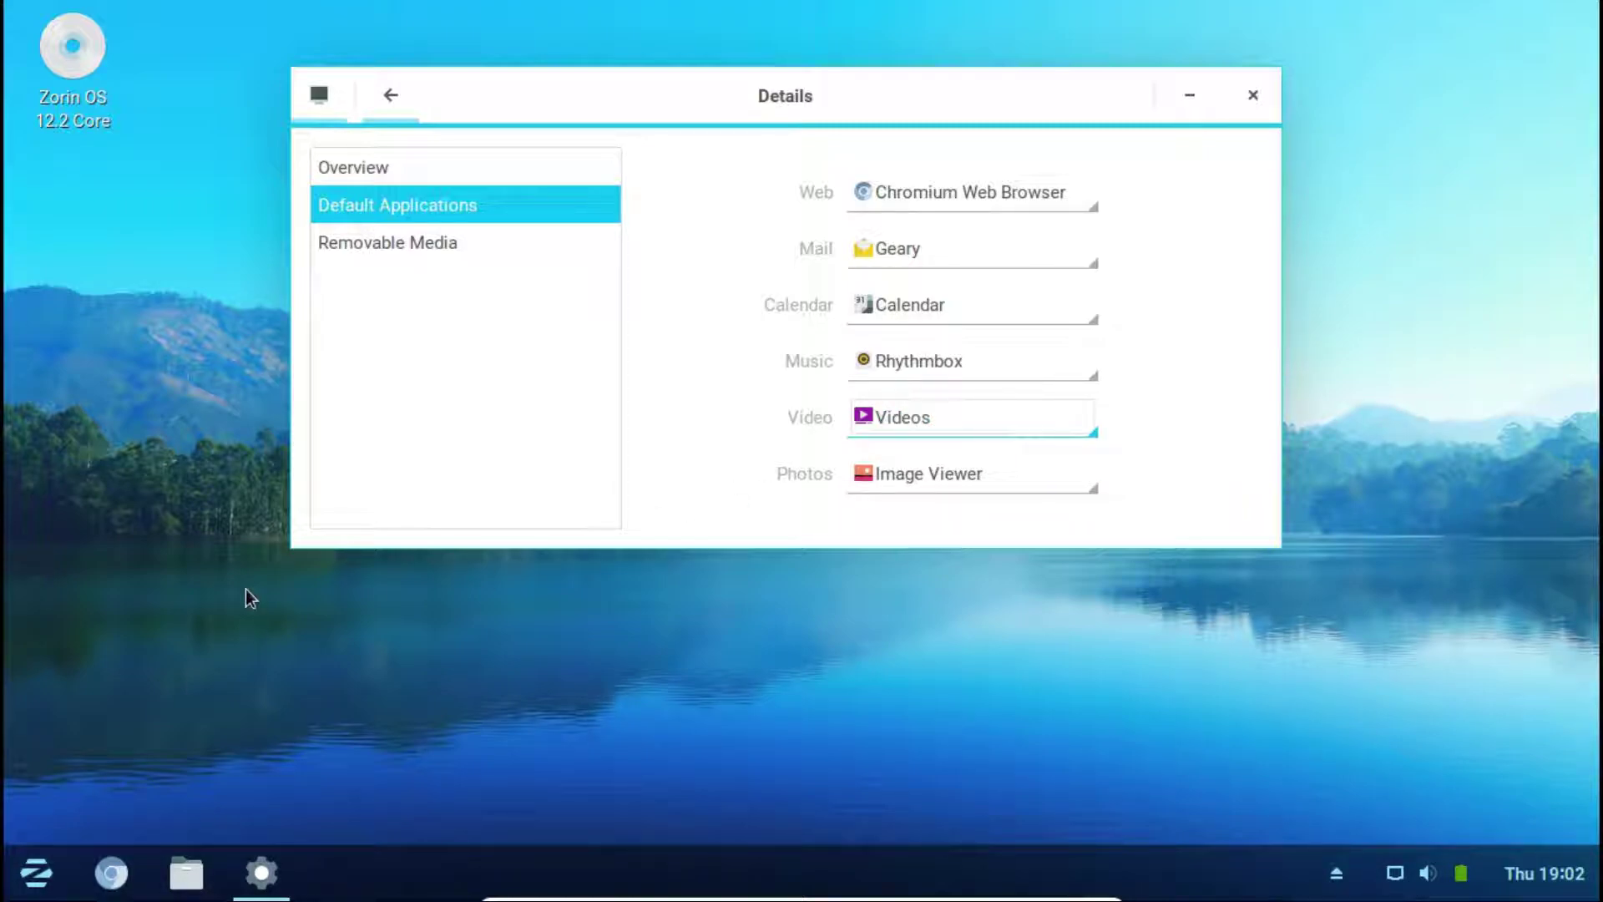
View the Accessories applications in the application menu and return to the list of categories
left_click(42, 877)
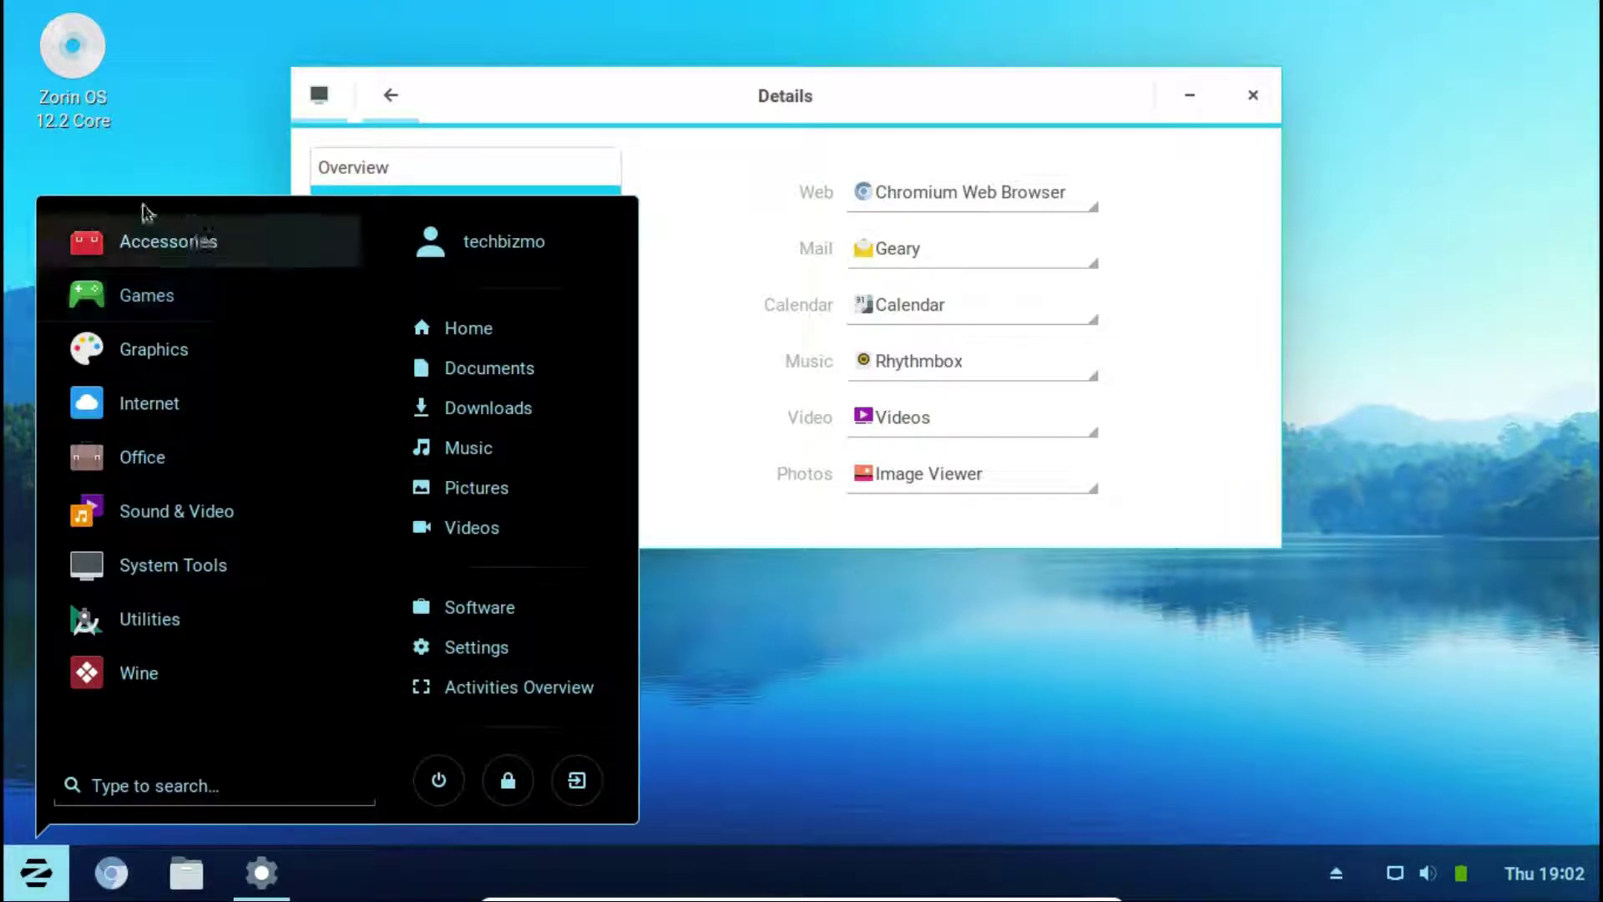
left_click(179, 250)
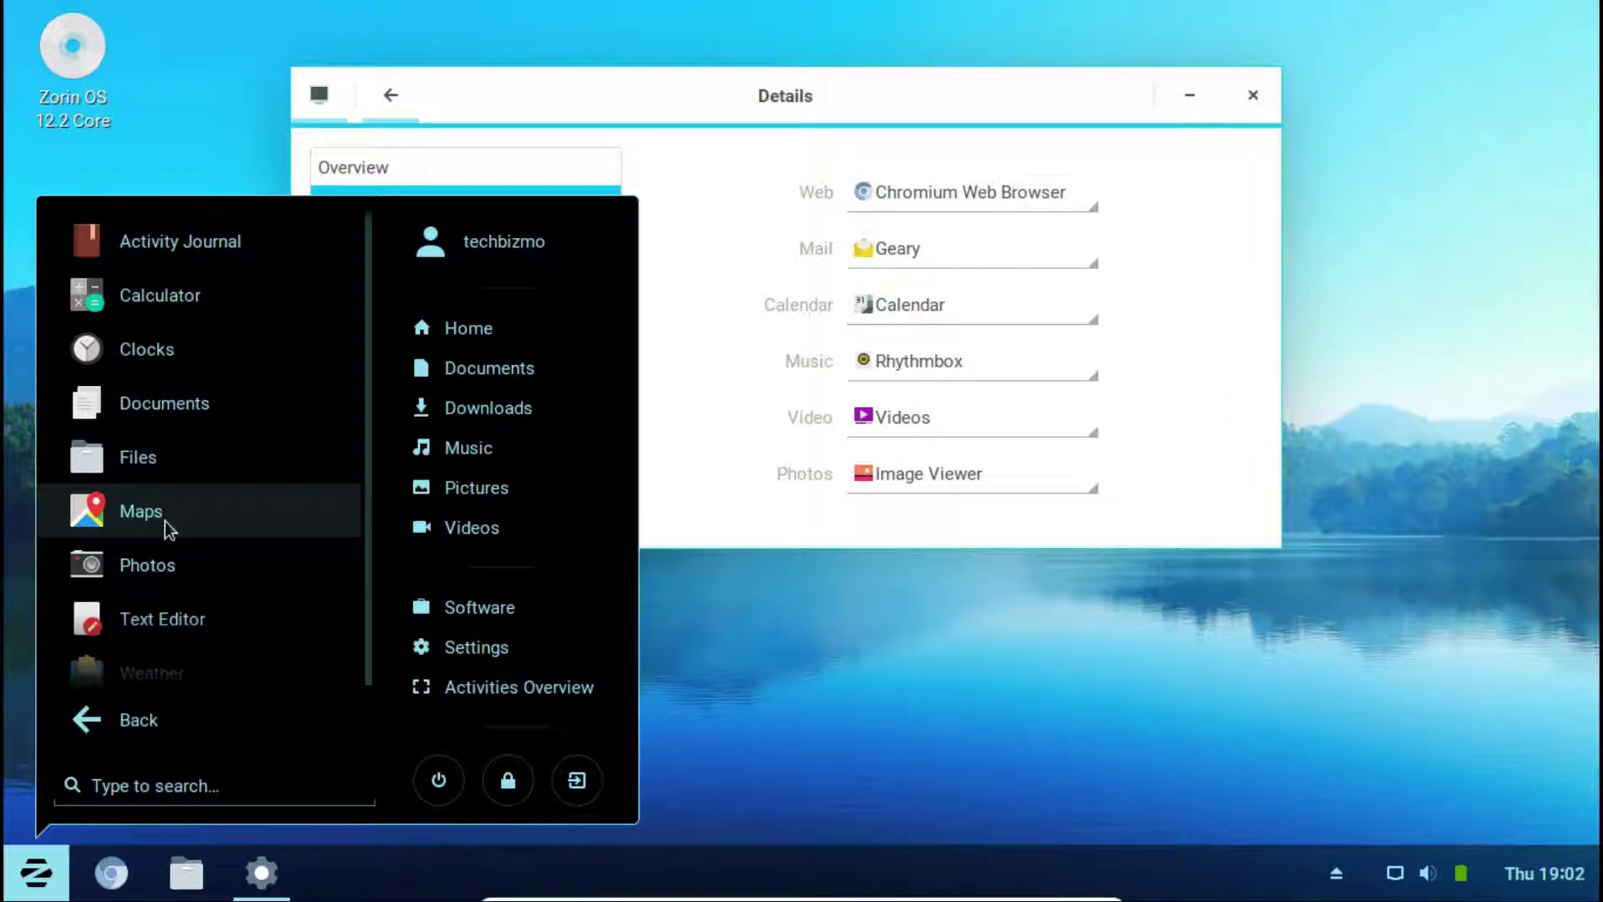
left_click(125, 720)
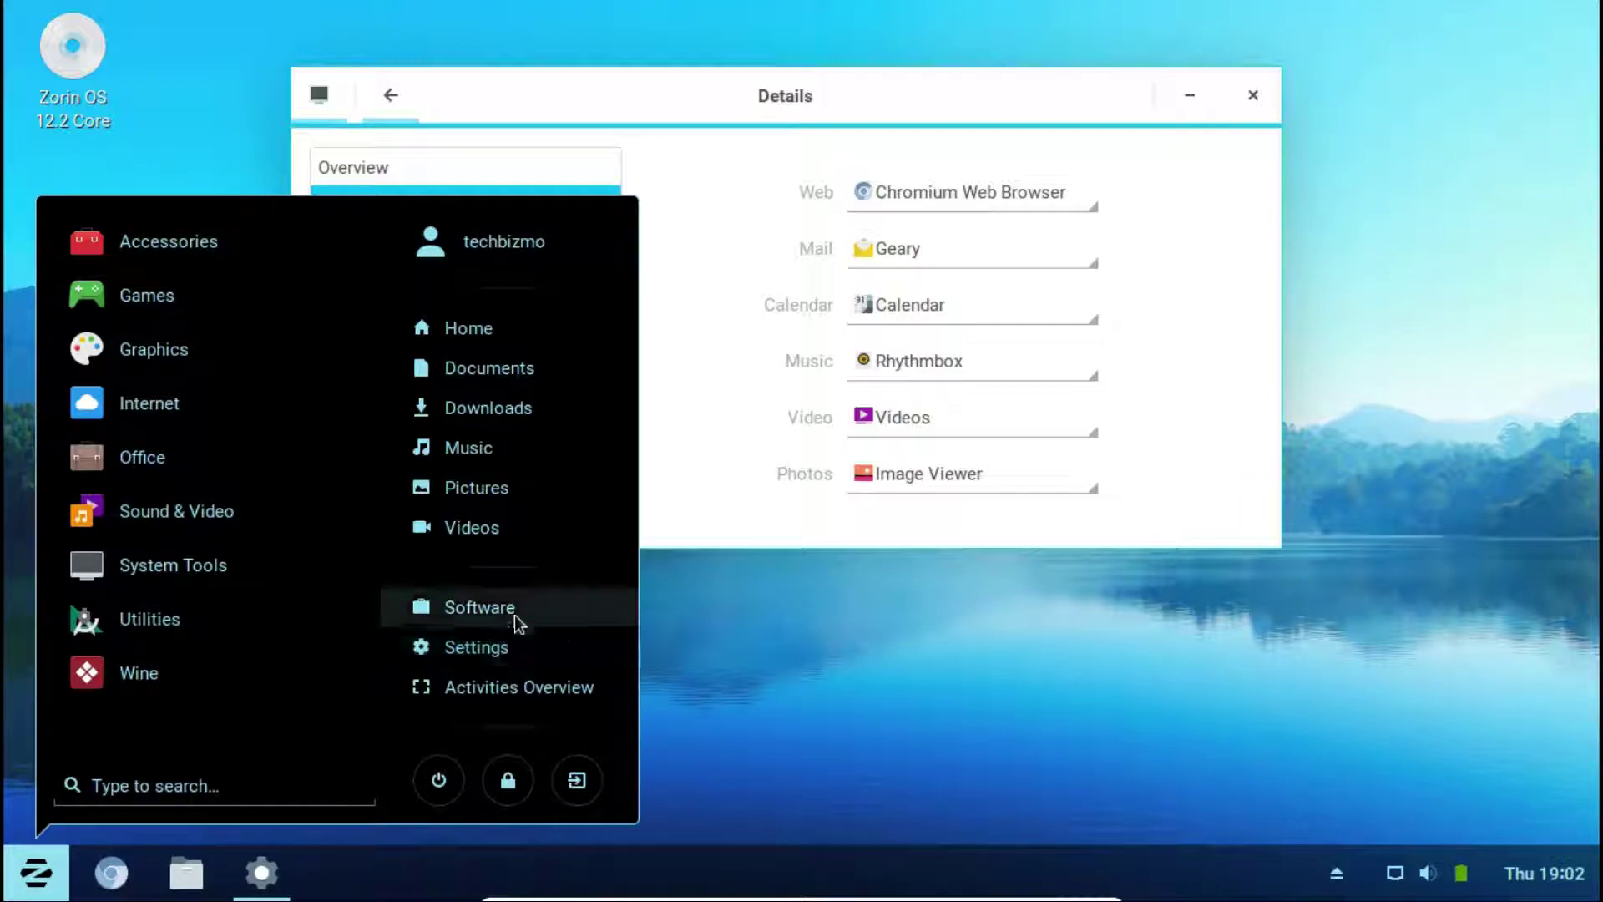
Open the Software store, minimize the Details settings window covering it, and search the store for vlc
left_click(516, 642)
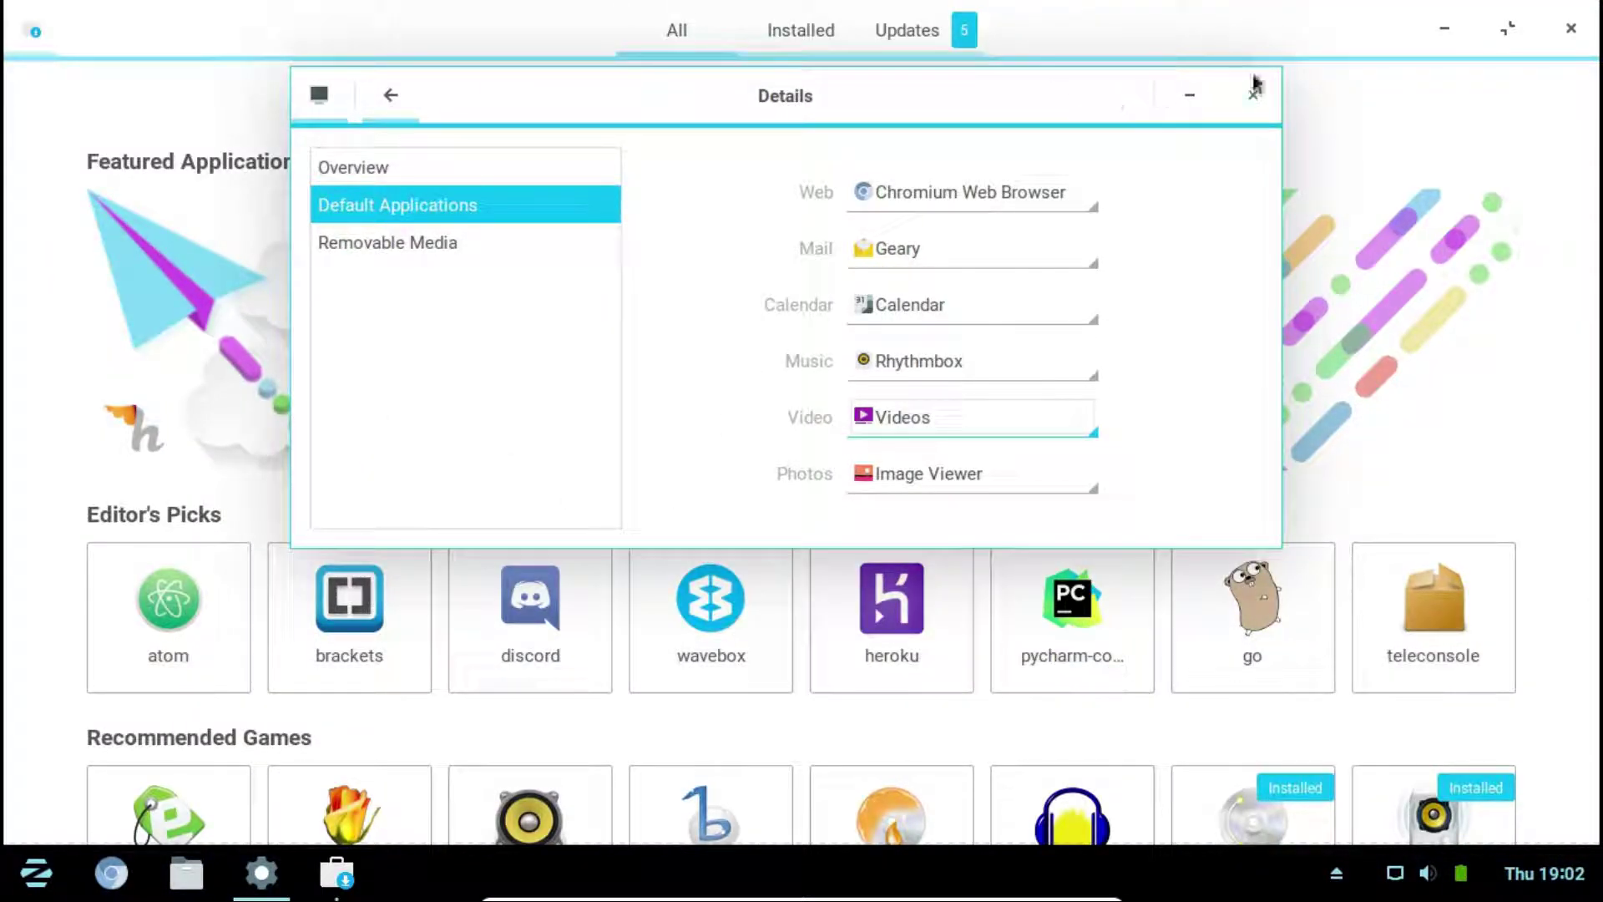
left_click(1190, 96)
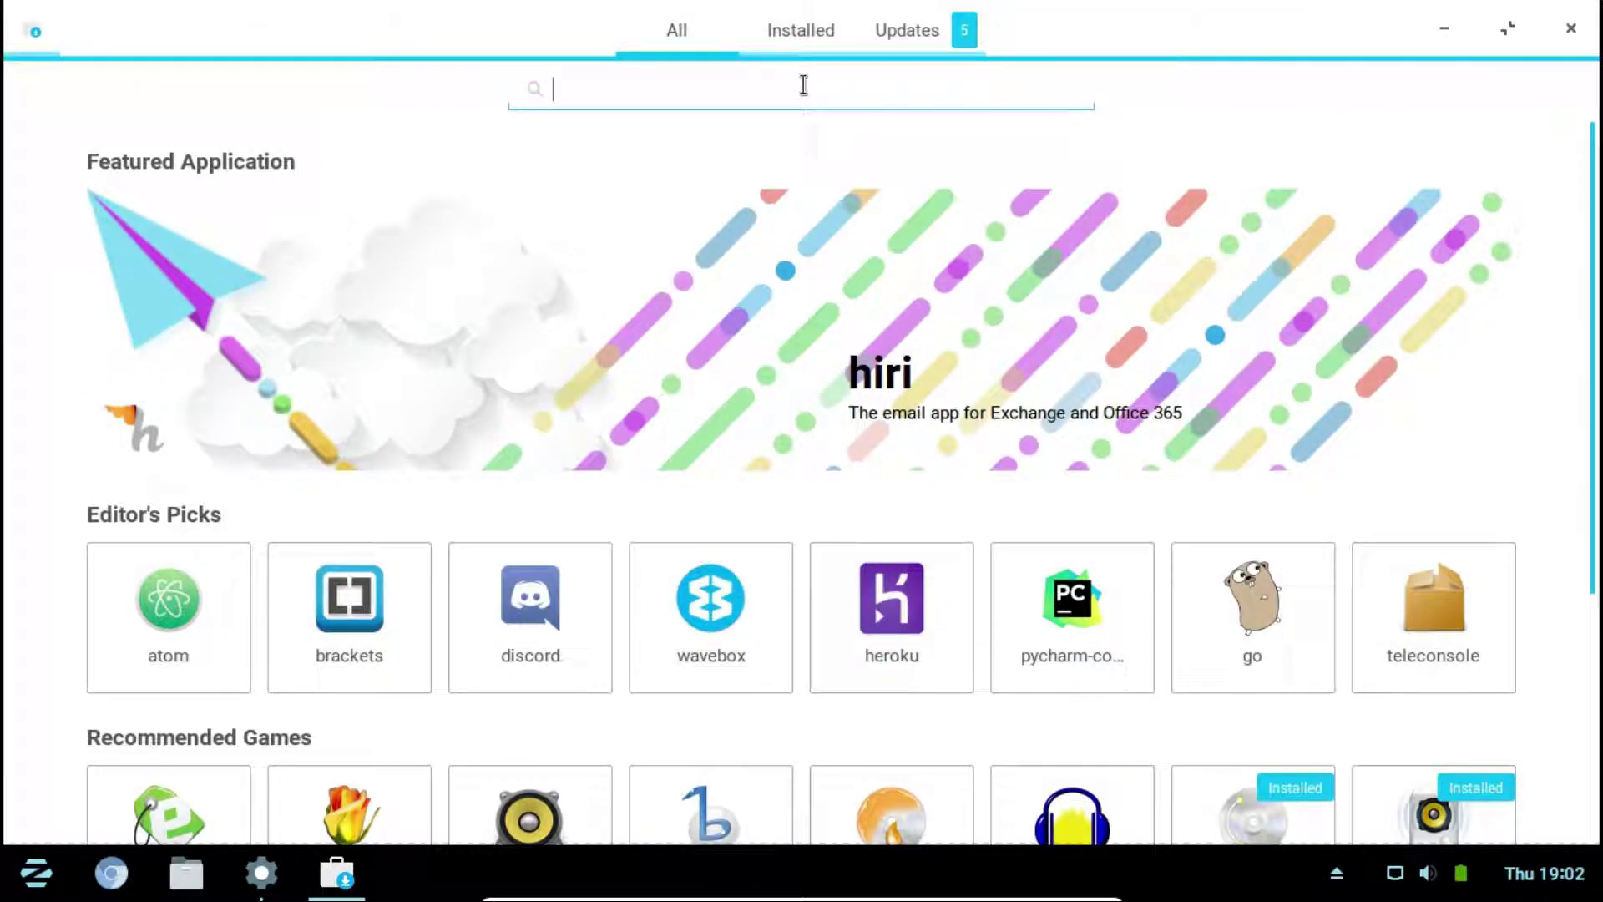
type("vlc")
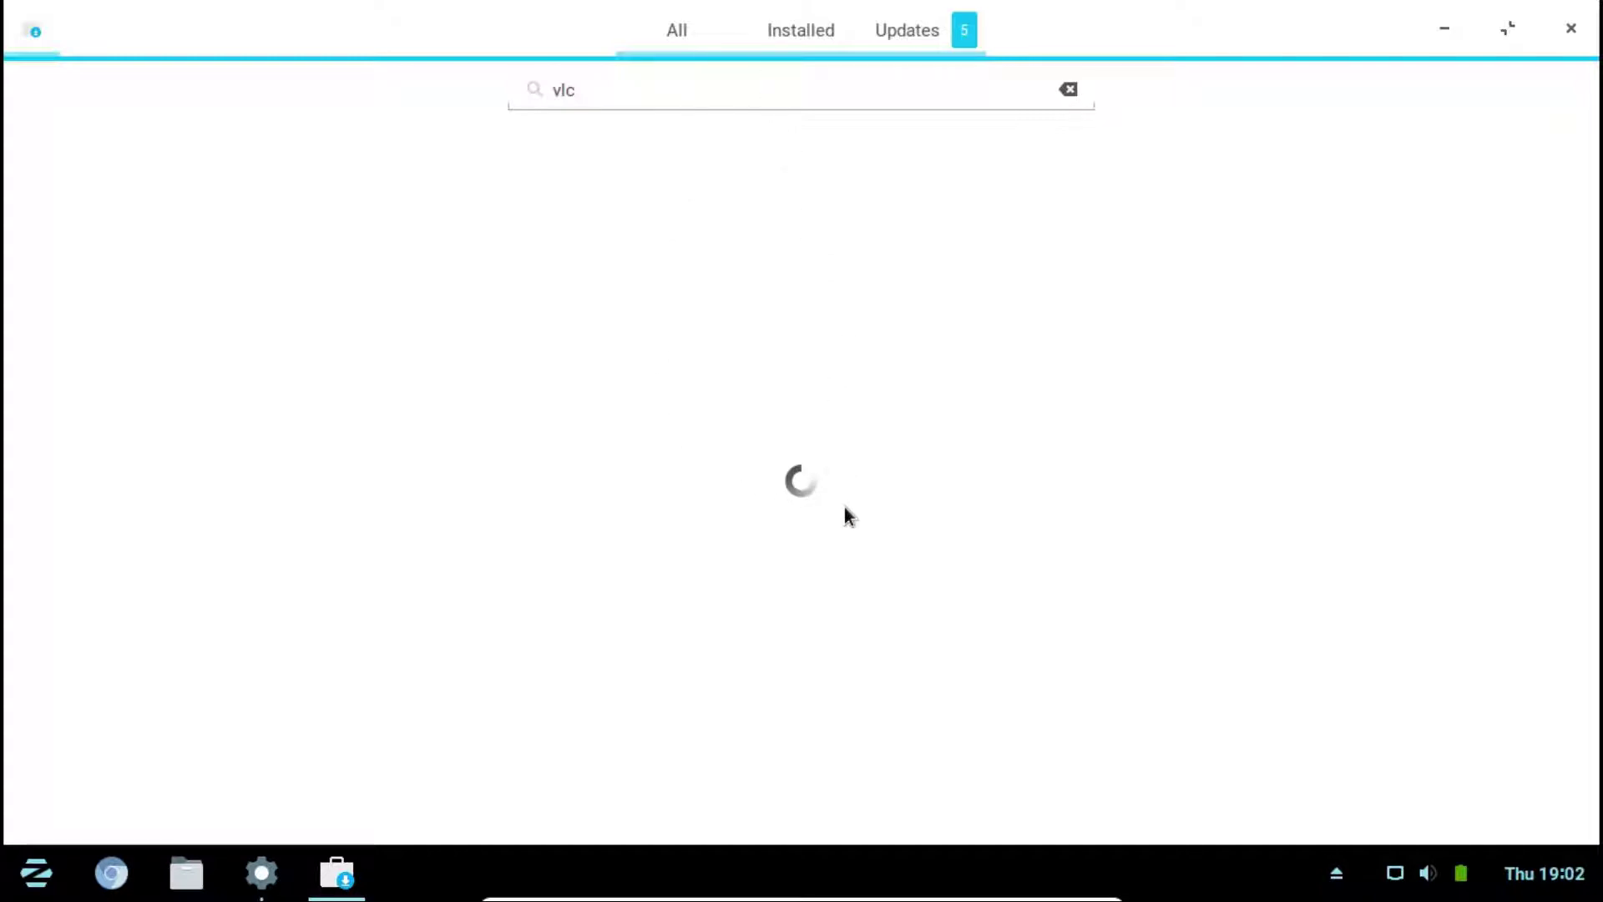
Minimize the Software store and bring the Details settings window back onto the desktop
left_click(1456, 27)
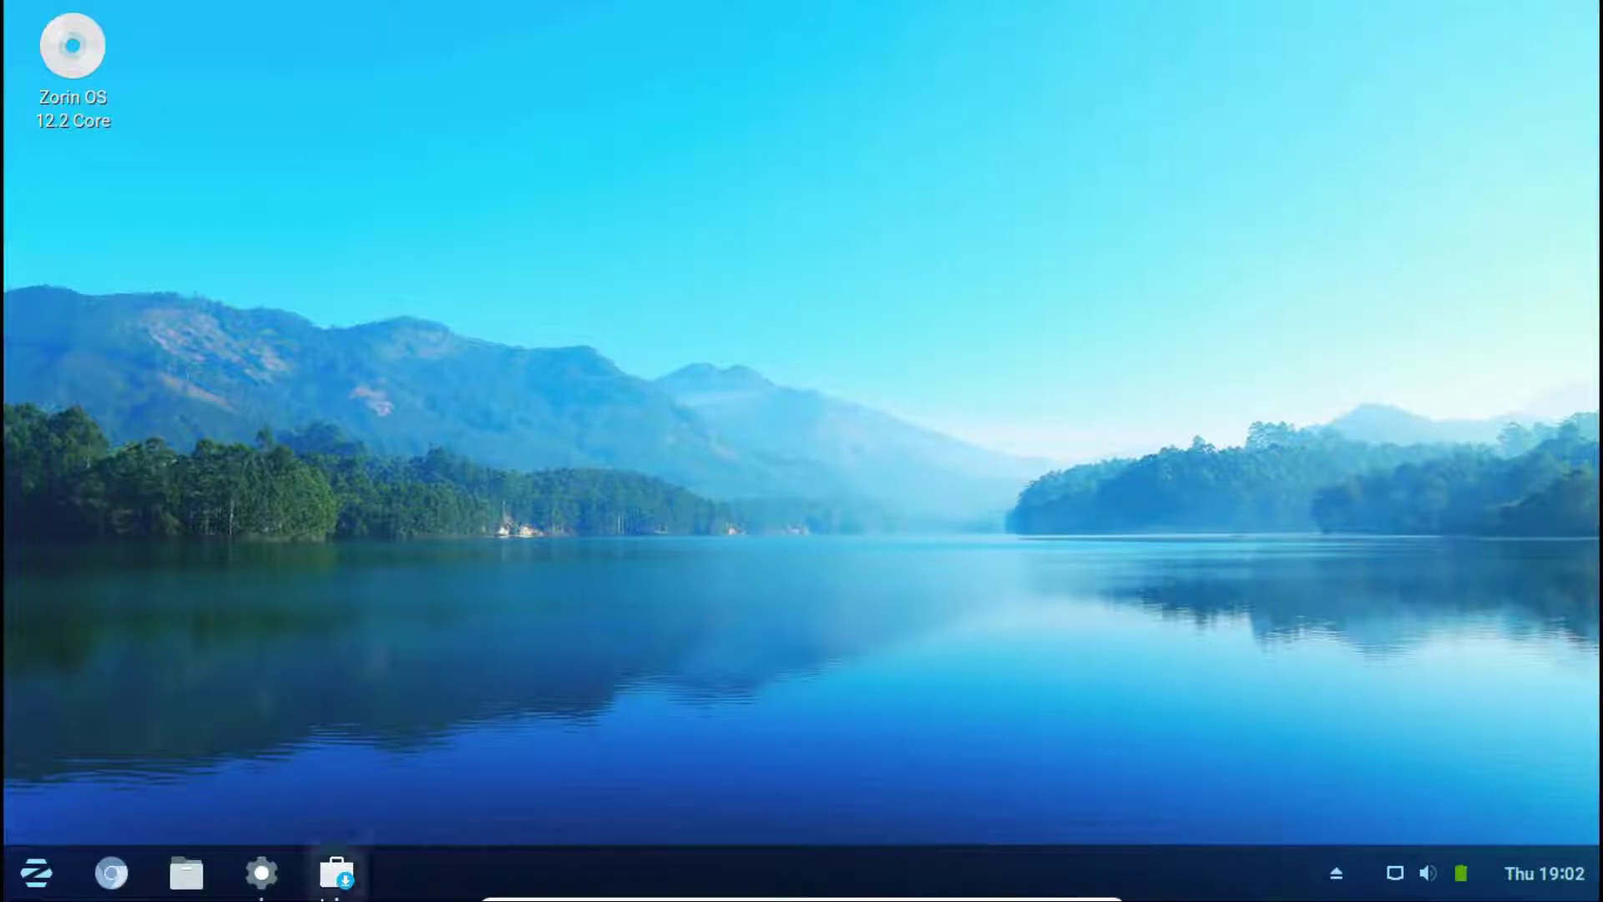
left_click(341, 878)
left_click(261, 872)
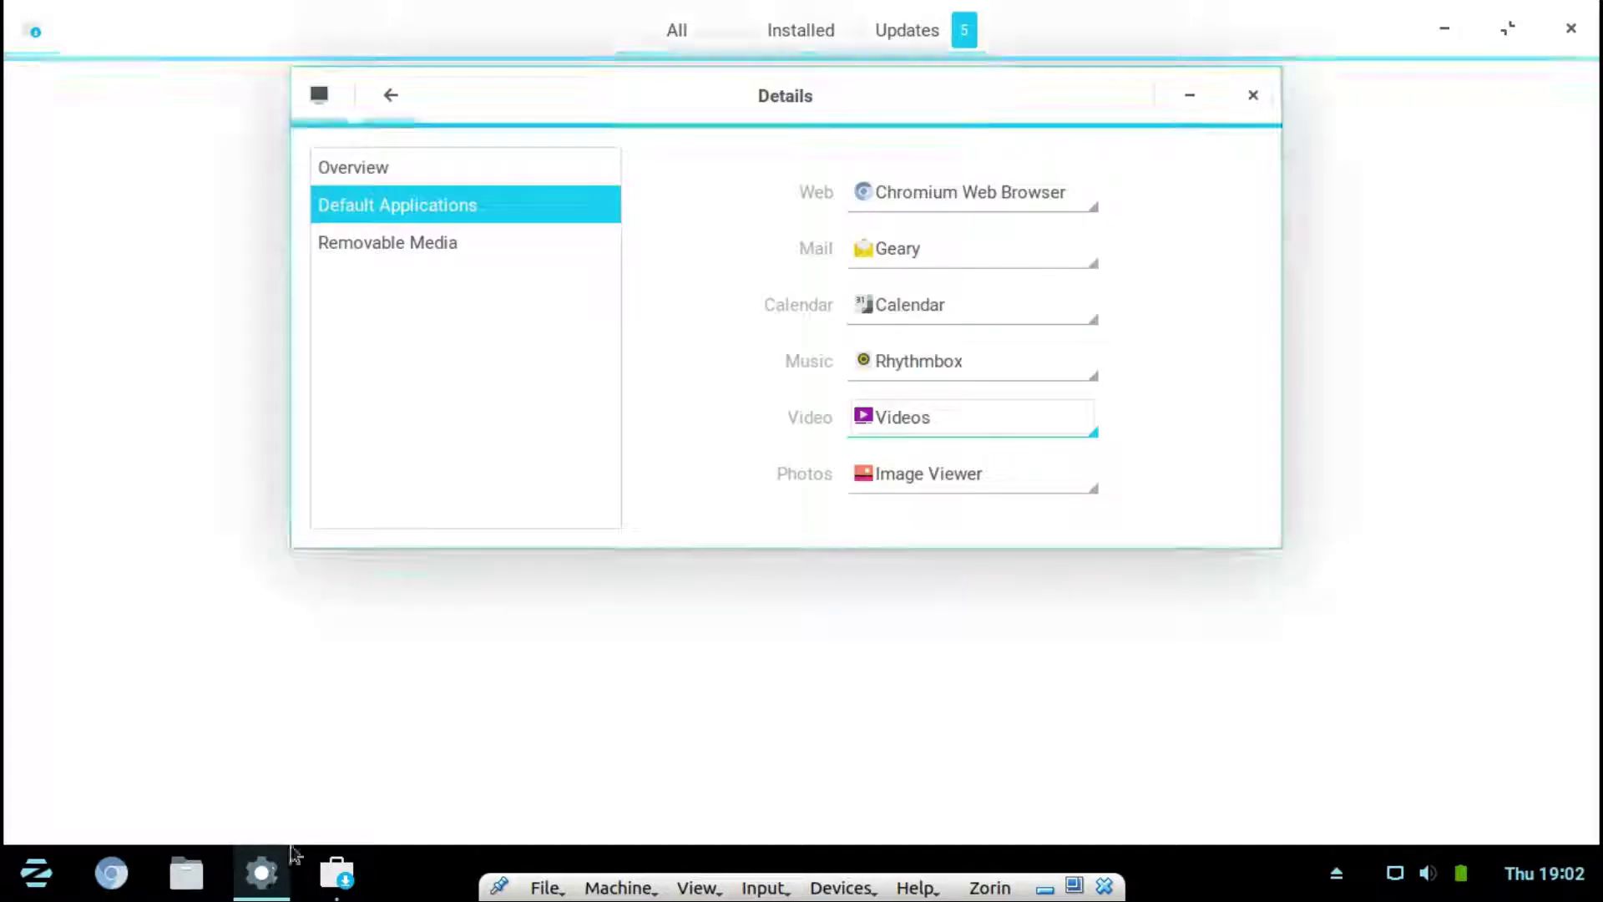
left_click(1454, 40)
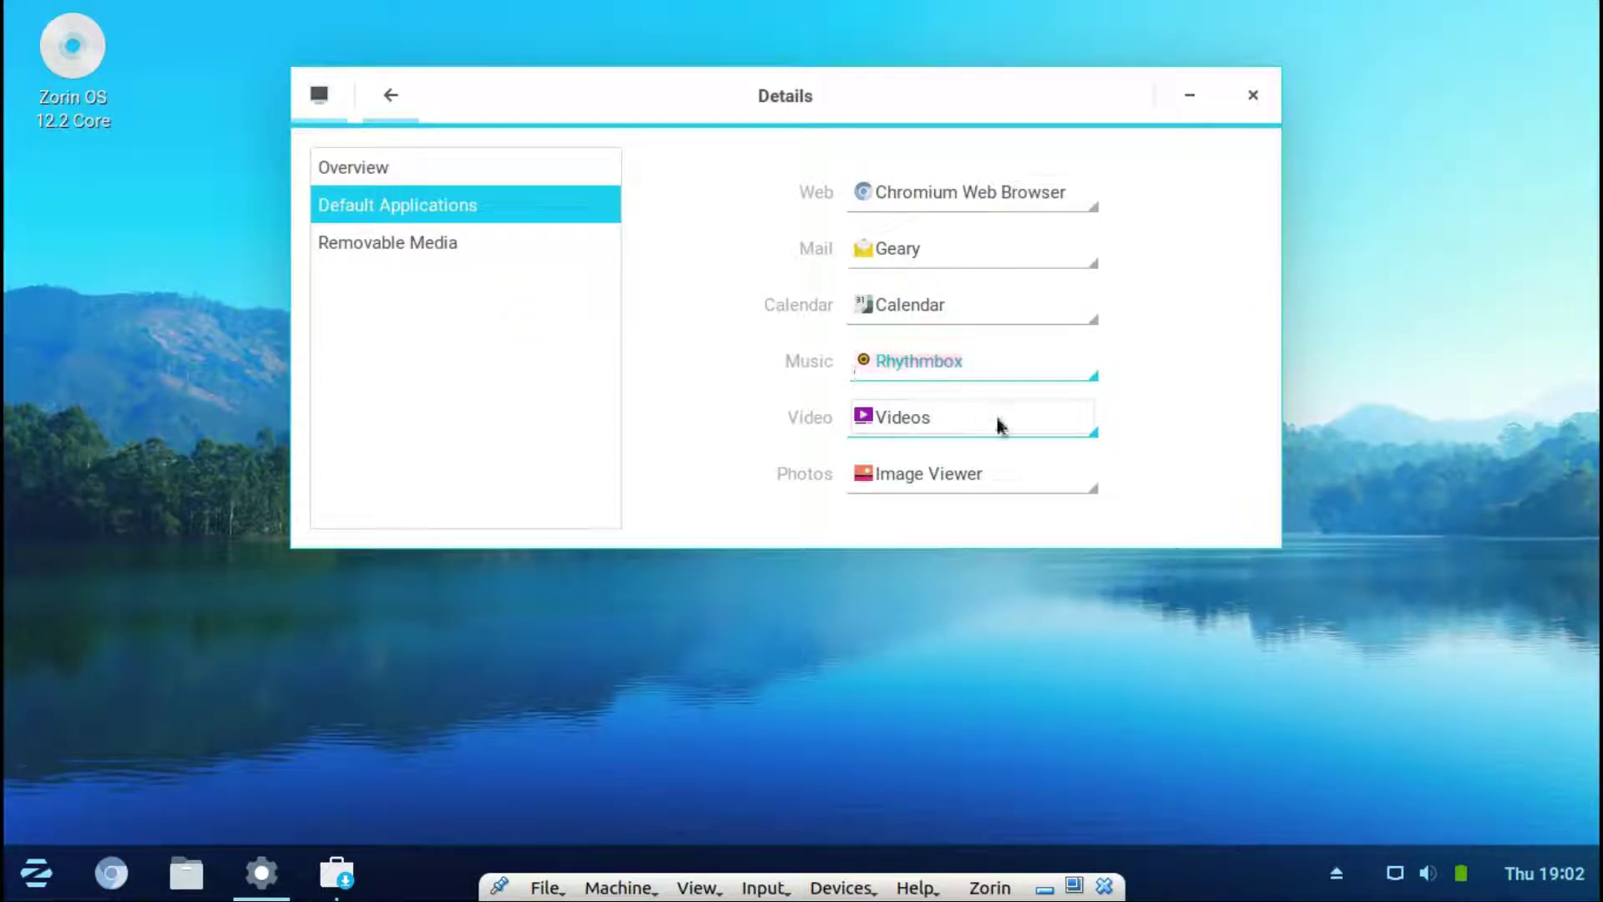
View the Removable Media settings, return to the settings overview, and move its window slightly upward
left_click(431, 244)
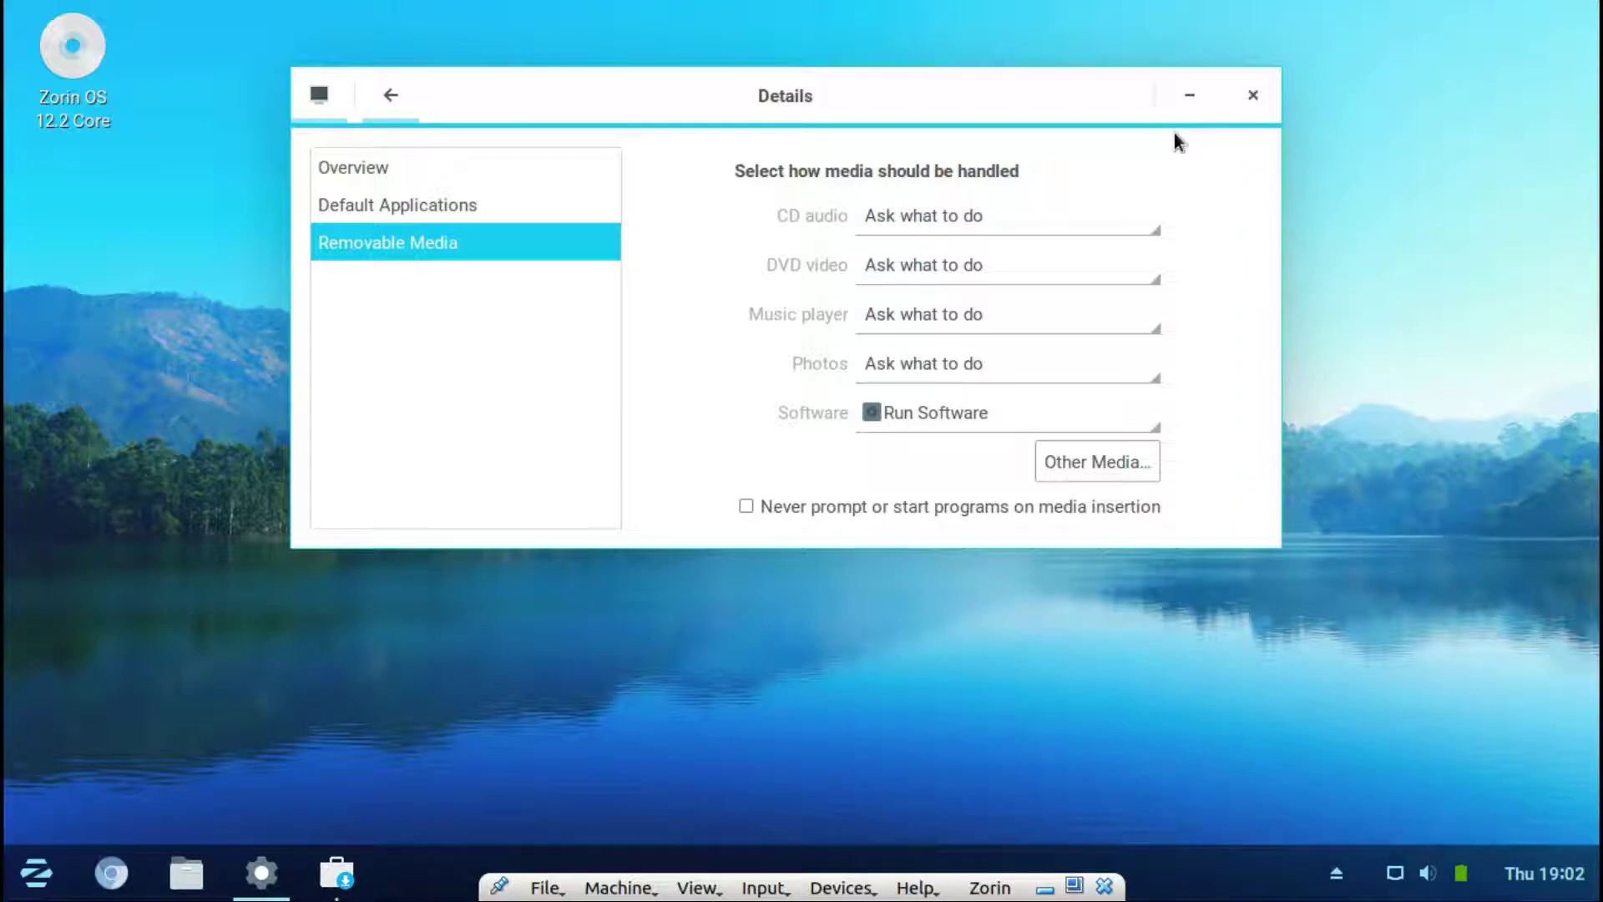
left_click(380, 97)
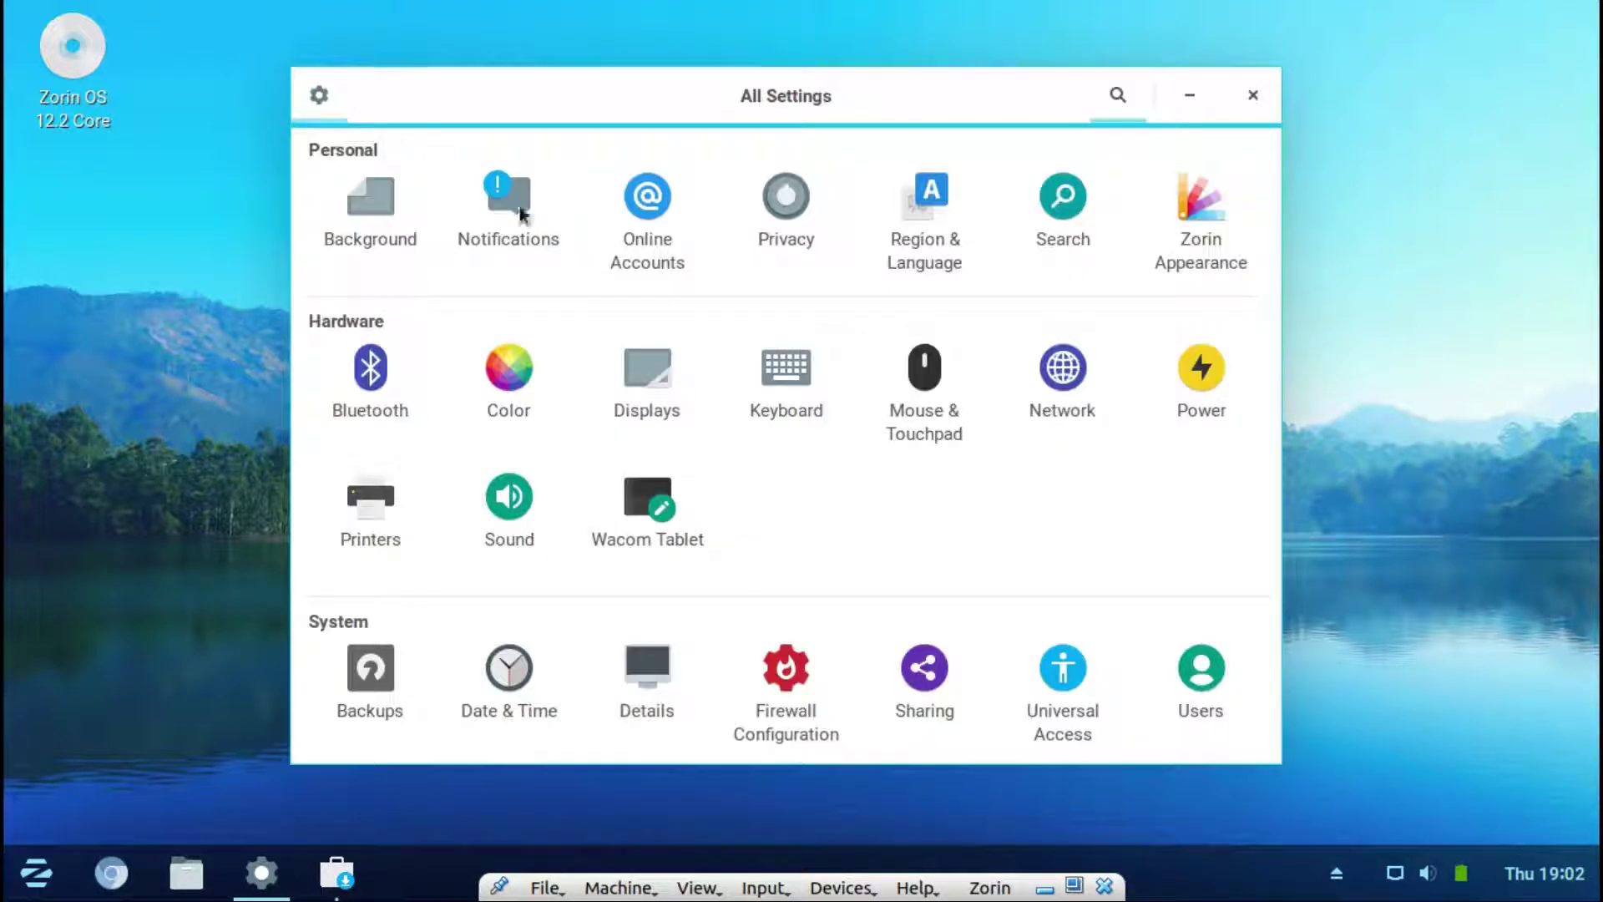
left_click_drag(971, 87, 979, 70)
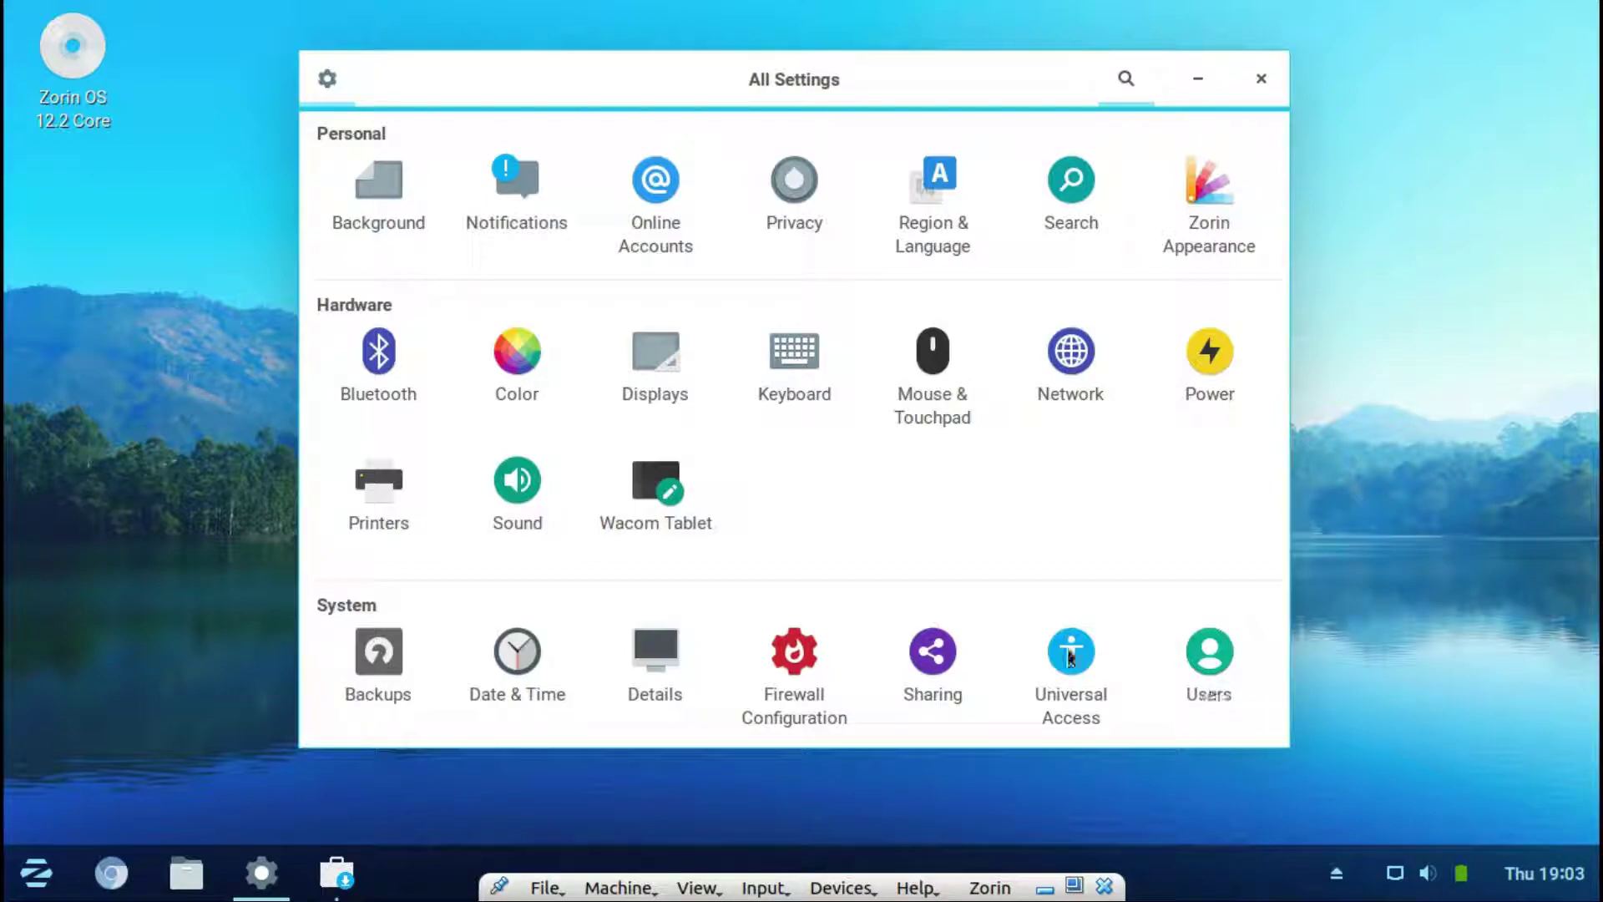
Open the Date & Time settings and check the Time Format choices, keeping 24-hour
left_click(517, 655)
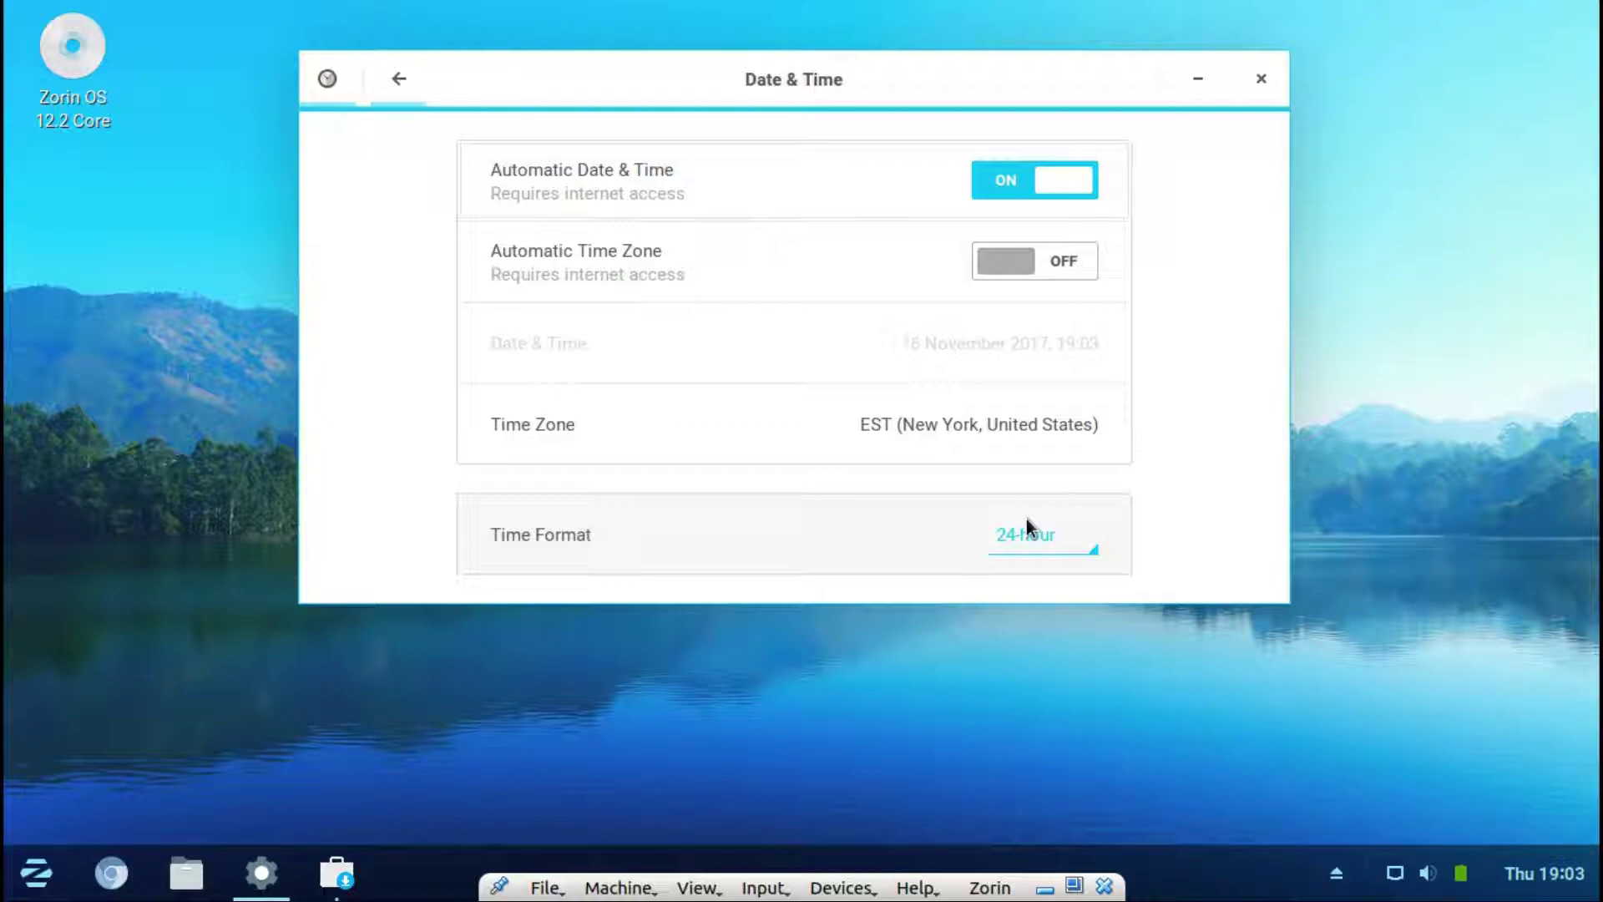
left_click(1035, 547)
left_click(1038, 569)
scroll(1053, 561, "up", 1)
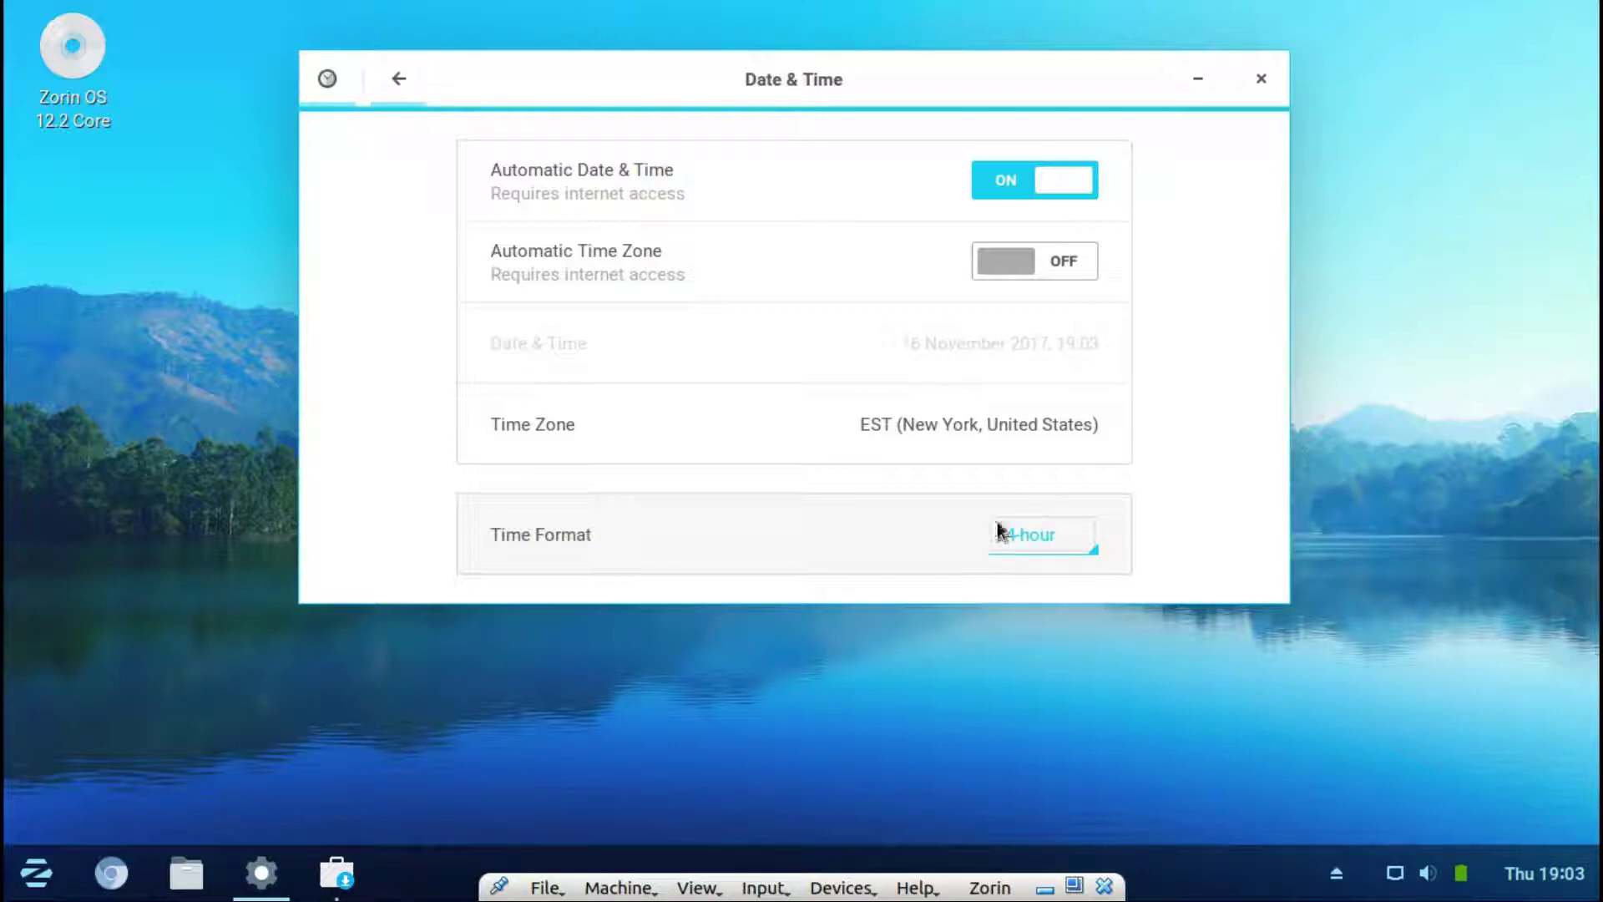
Set the time zone to Colombo, Sri Lanka on the world map and close the map
left_click(974, 429)
left_click(930, 425)
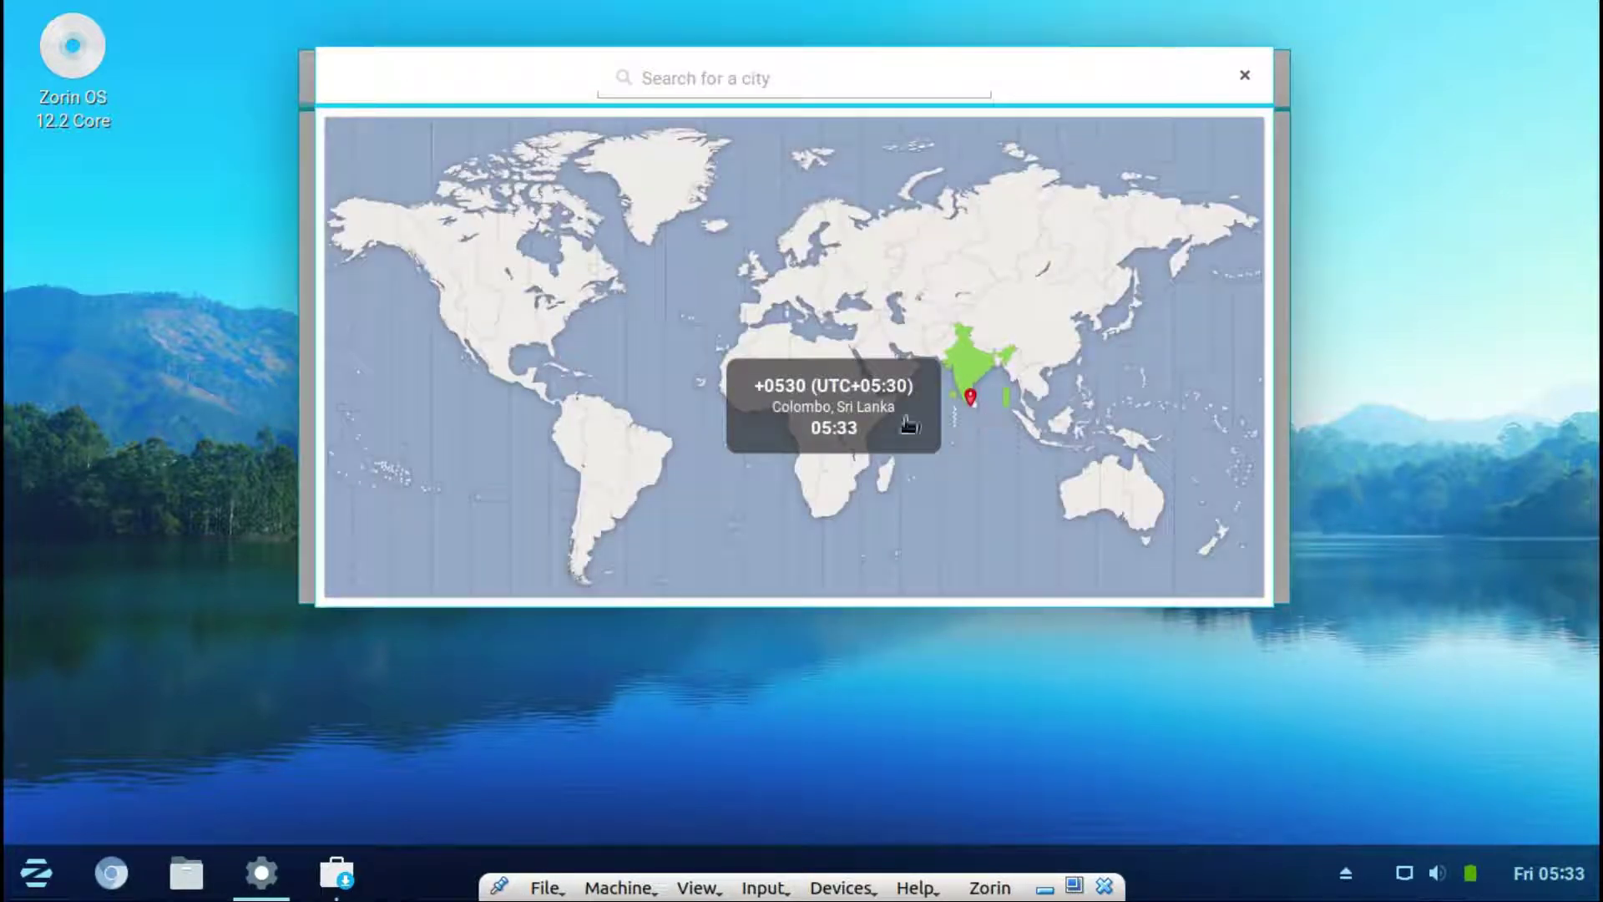
left_click(1247, 75)
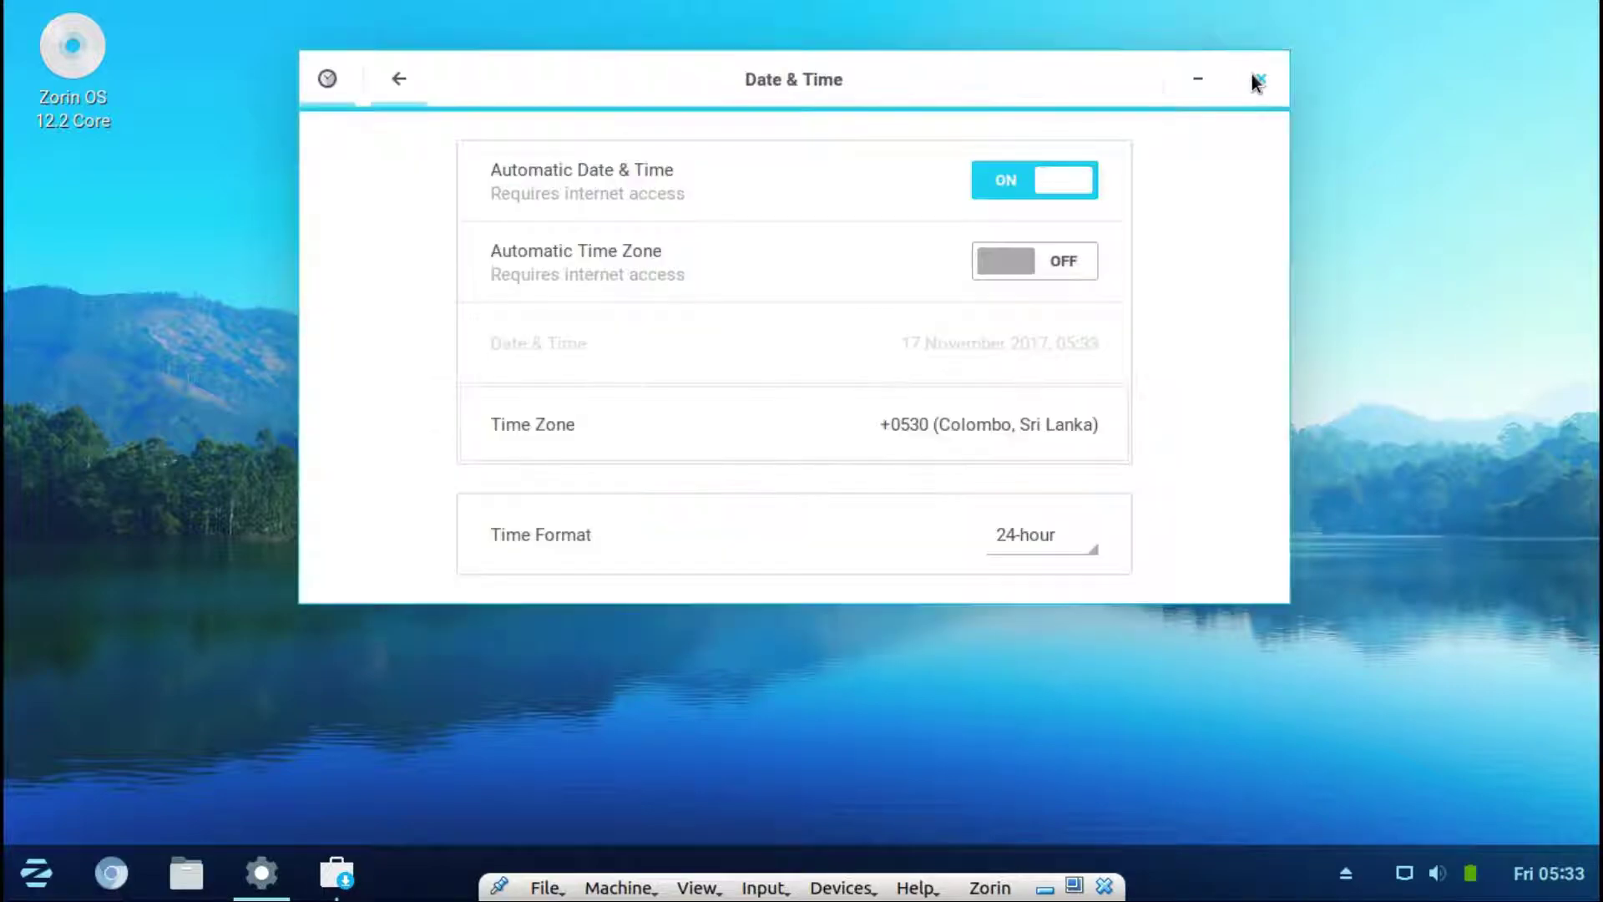
Set the time zone back to New York, United States, and switch Automatic Time Zone on and off again
left_click(1012, 442)
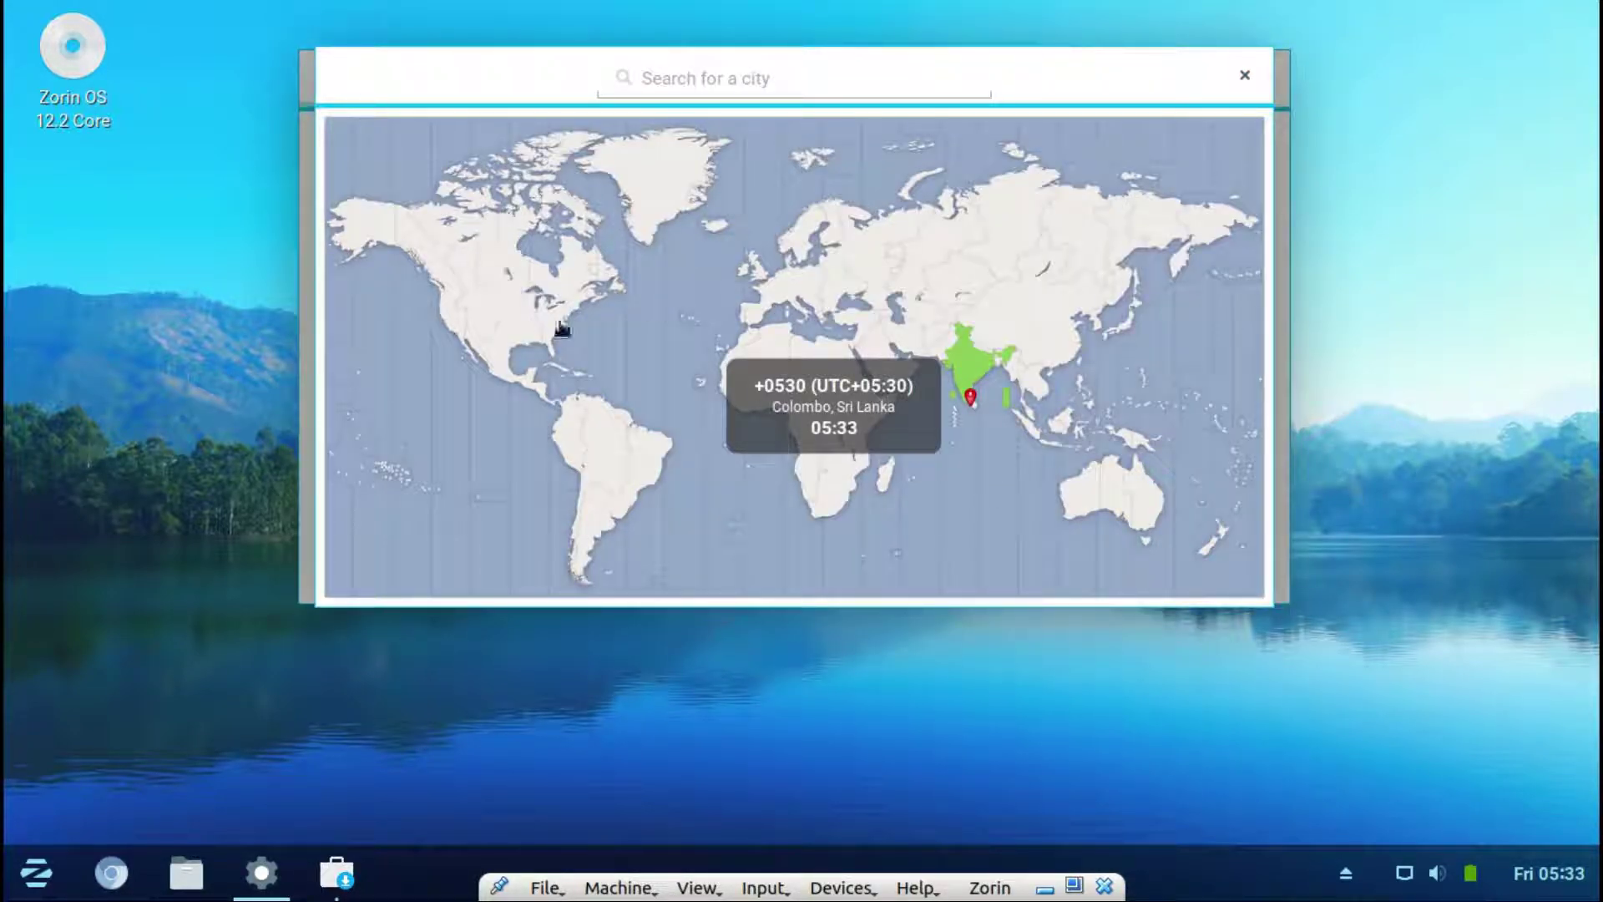
left_click(564, 327)
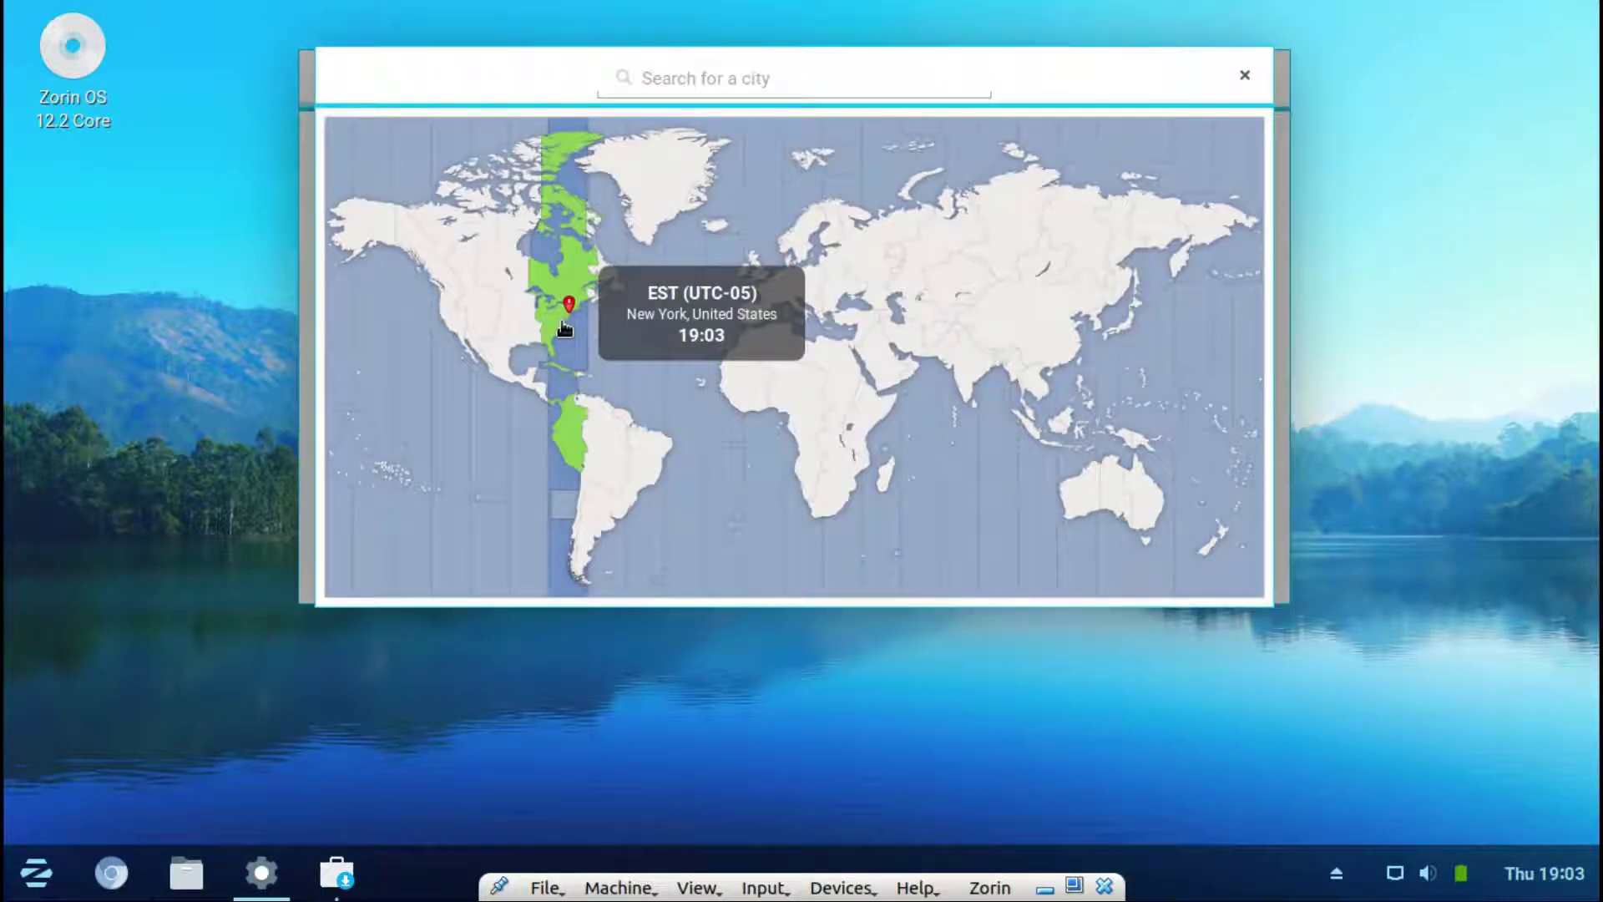
left_click(1248, 74)
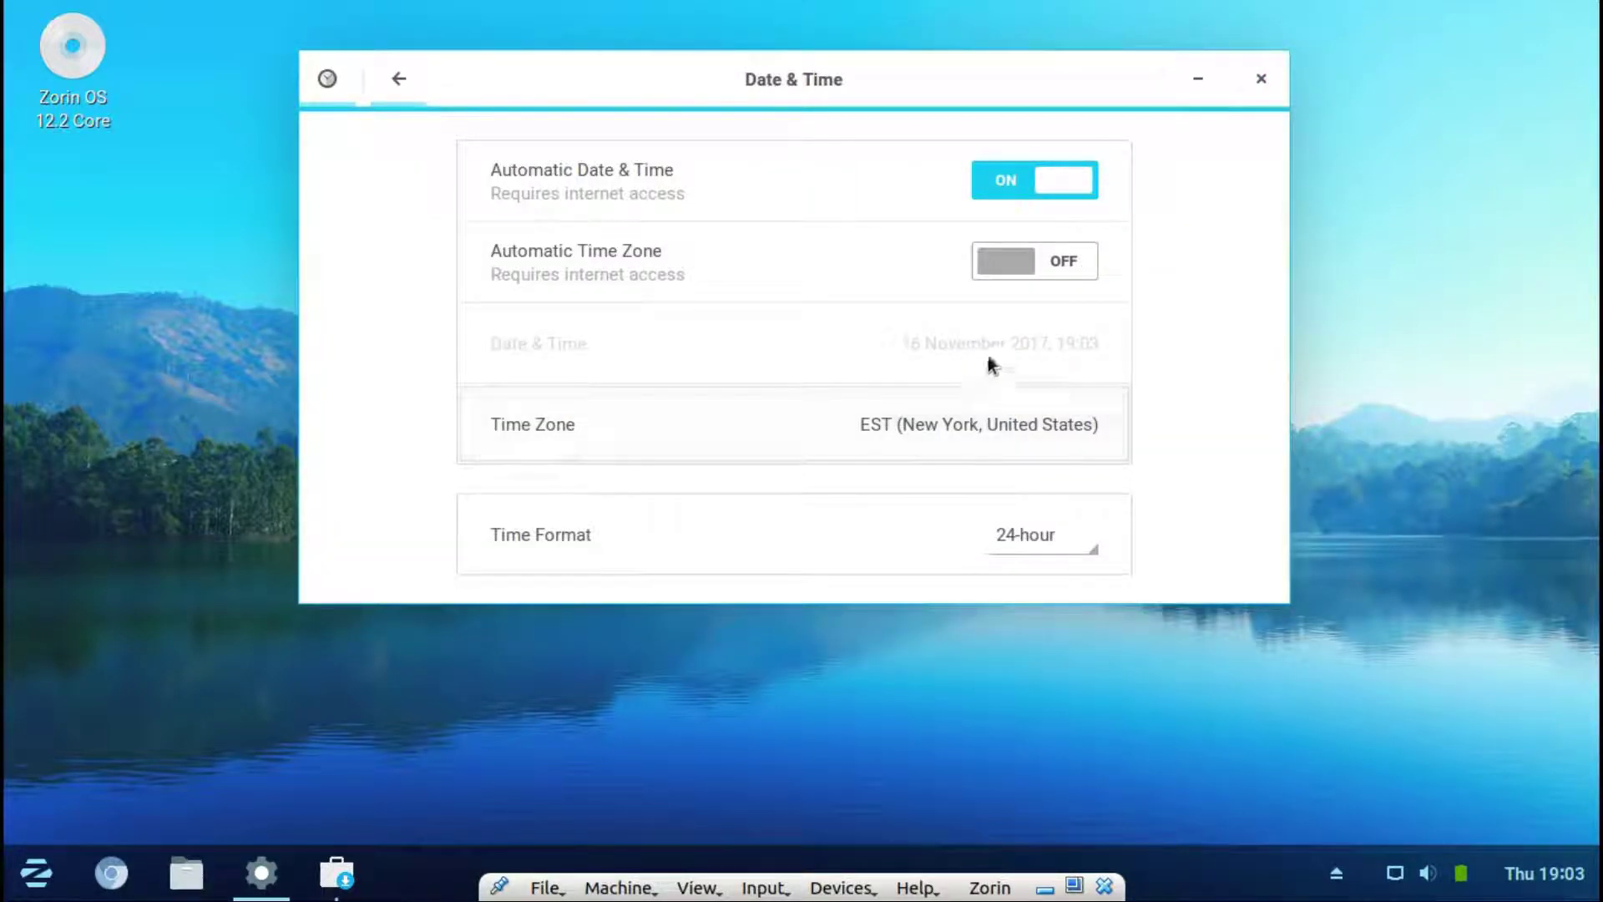
left_click(1006, 272)
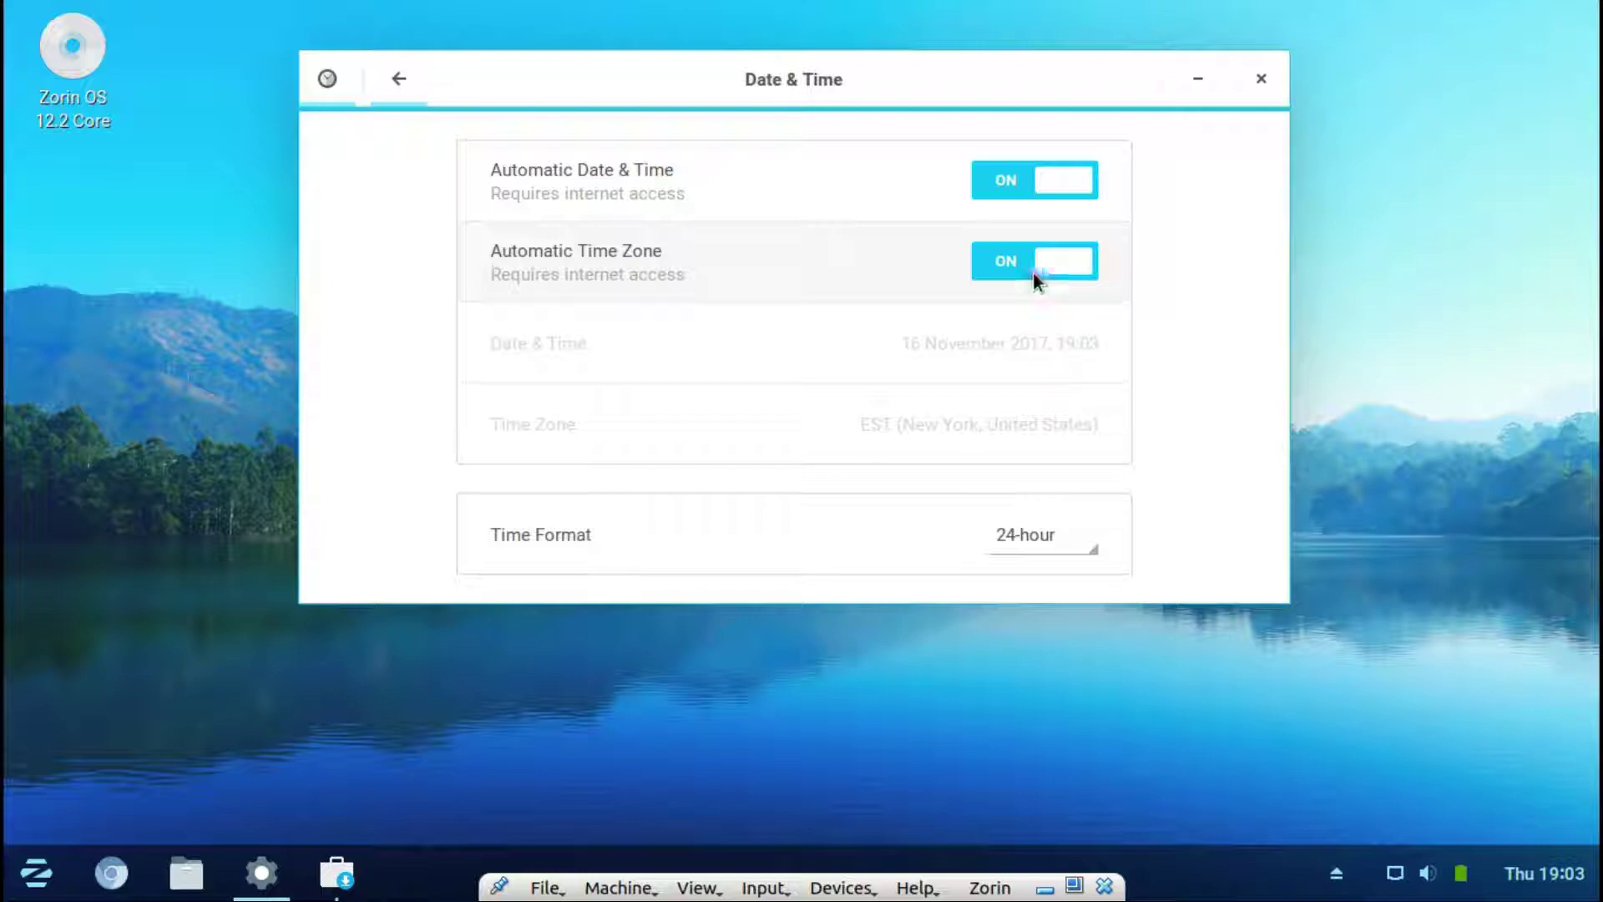
left_click(1043, 273)
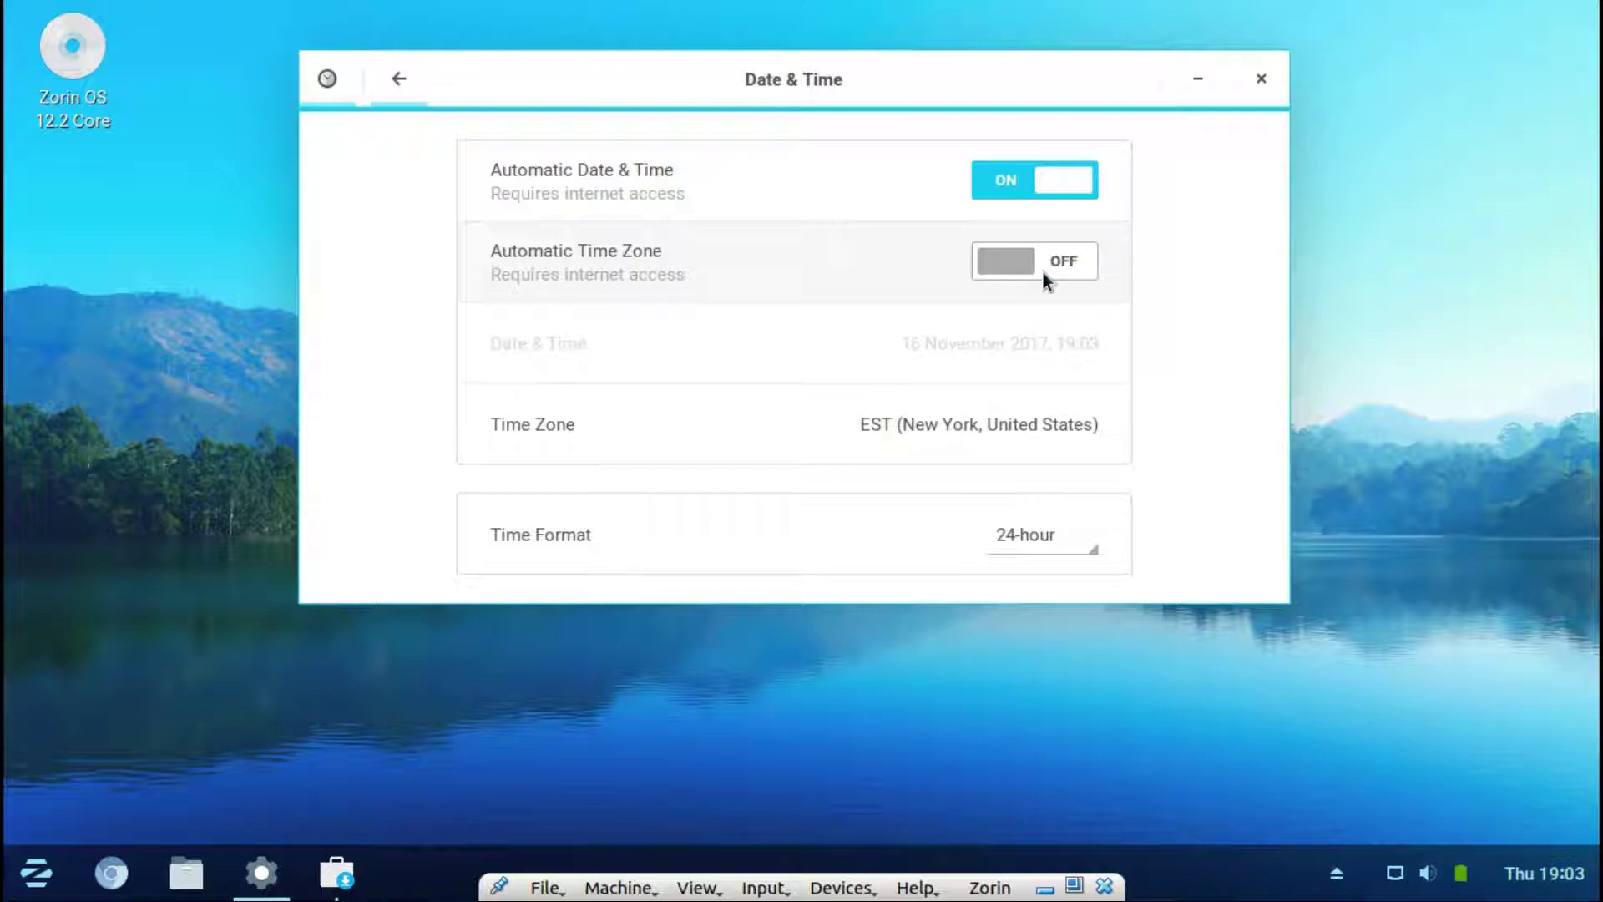
Return to the settings overview and view the Keyboard and the Mouse & Touchpad settings in turn
left_click_drag(384, 71, 398, 79)
left_click(398, 84)
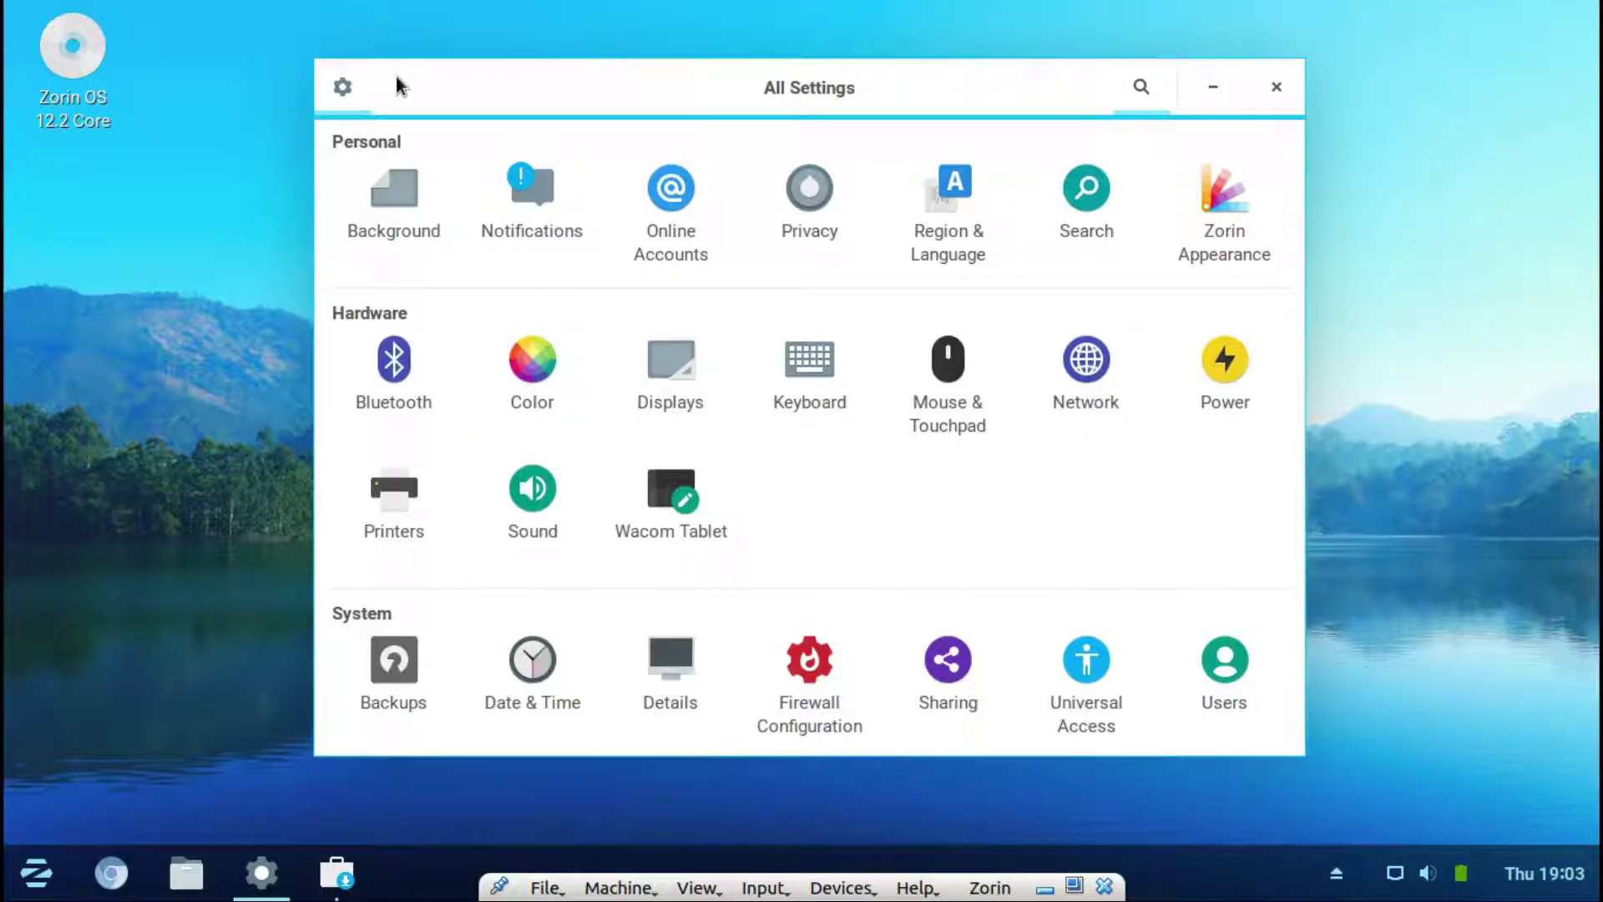
left_click(827, 399)
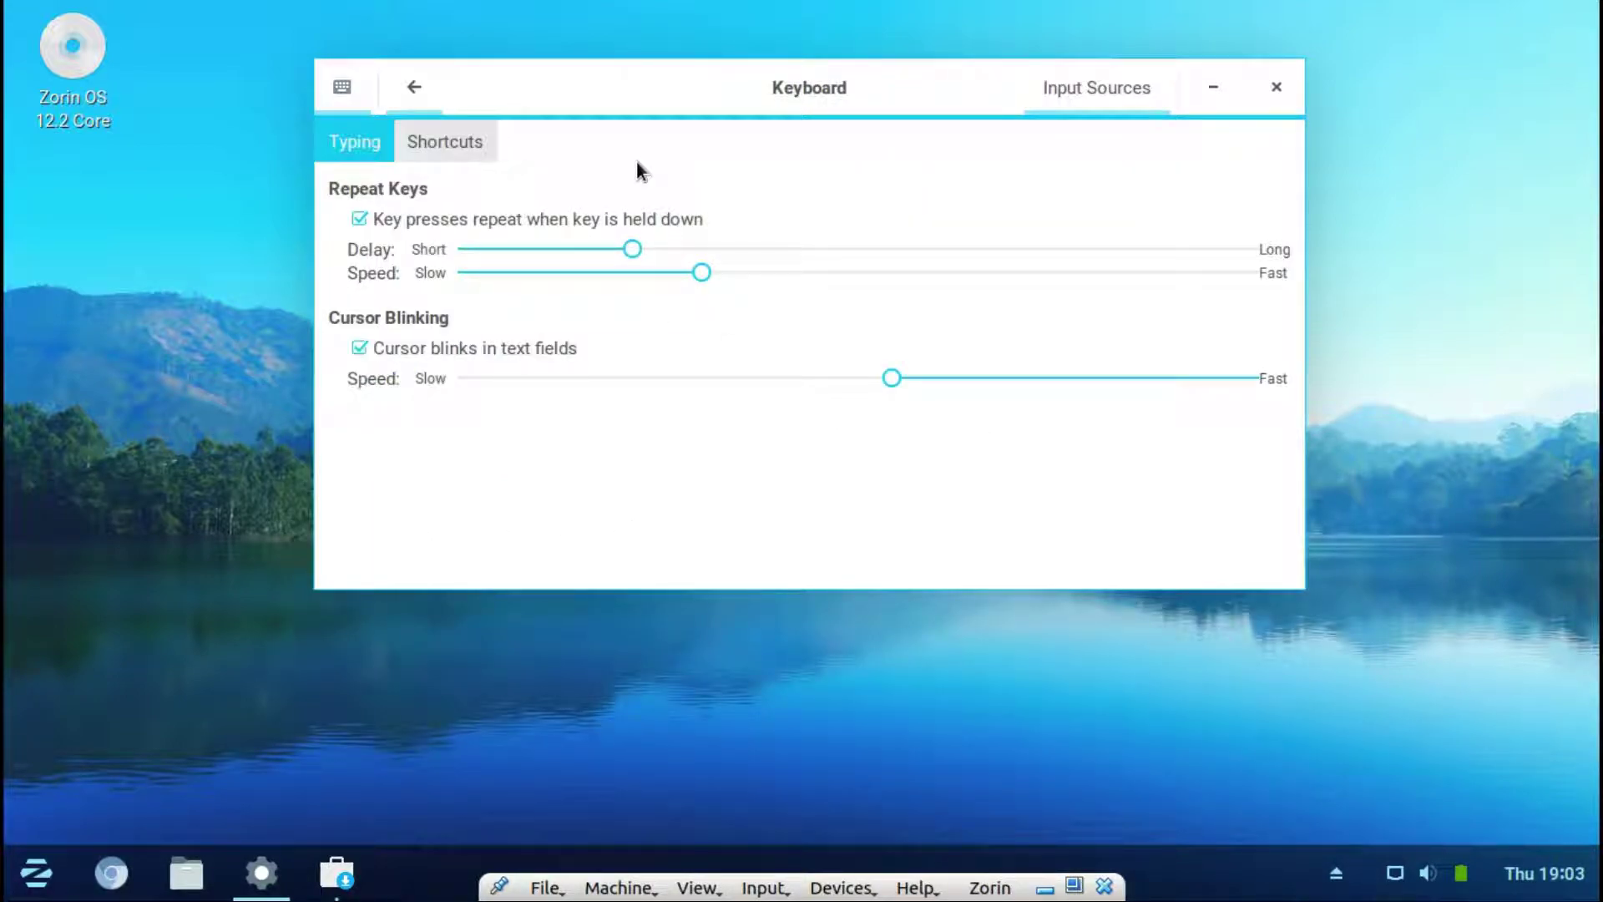
left_click(411, 89)
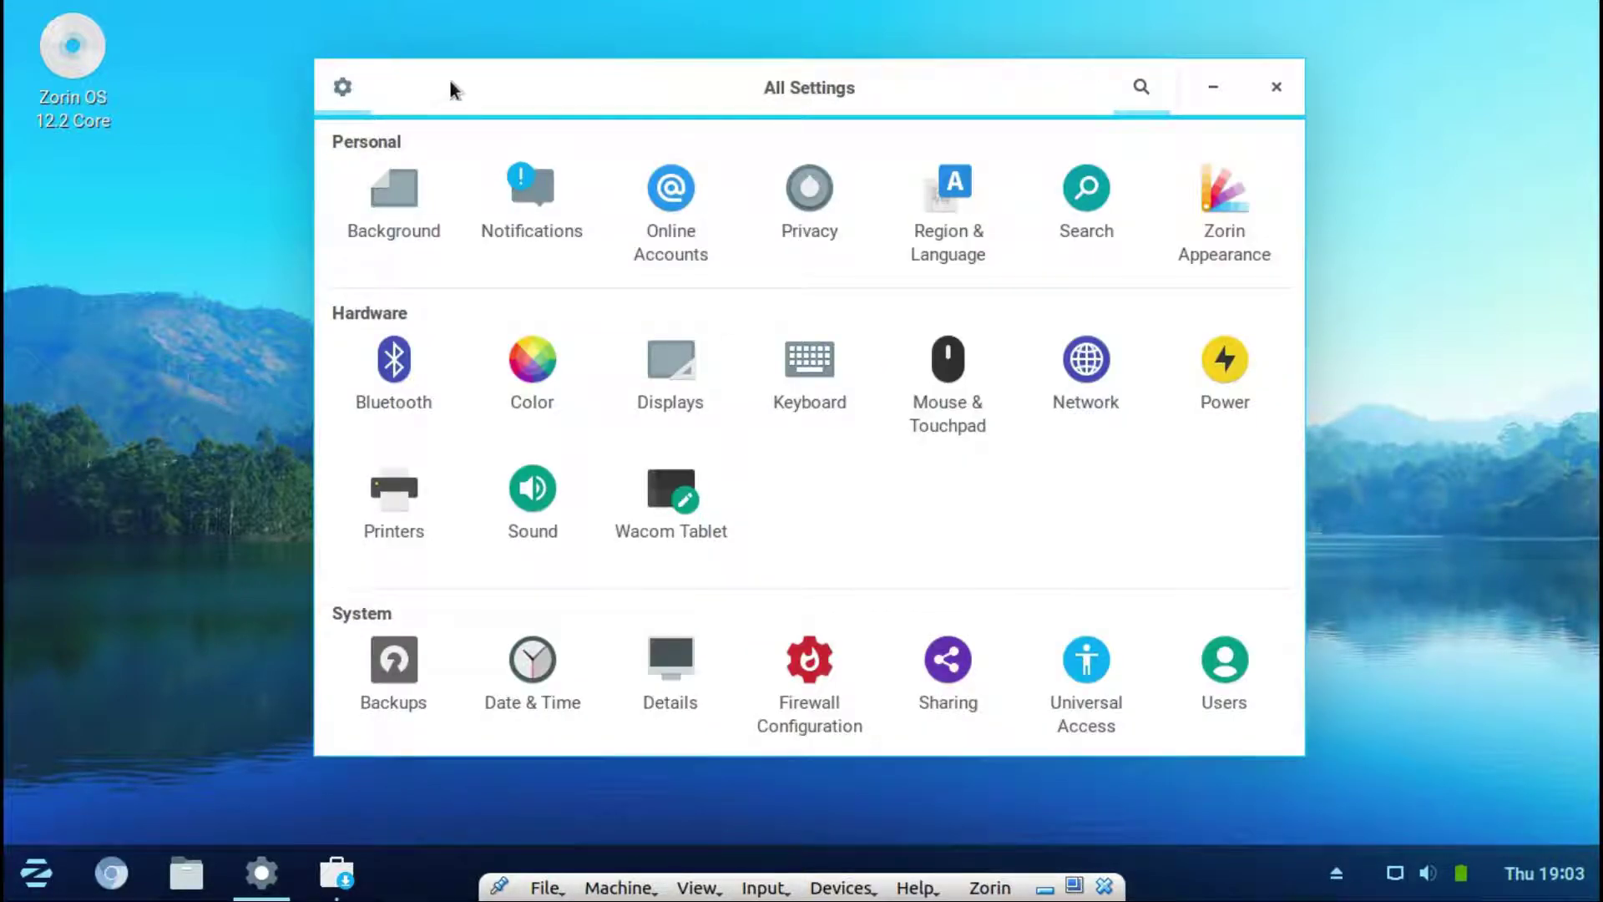
left_click(948, 380)
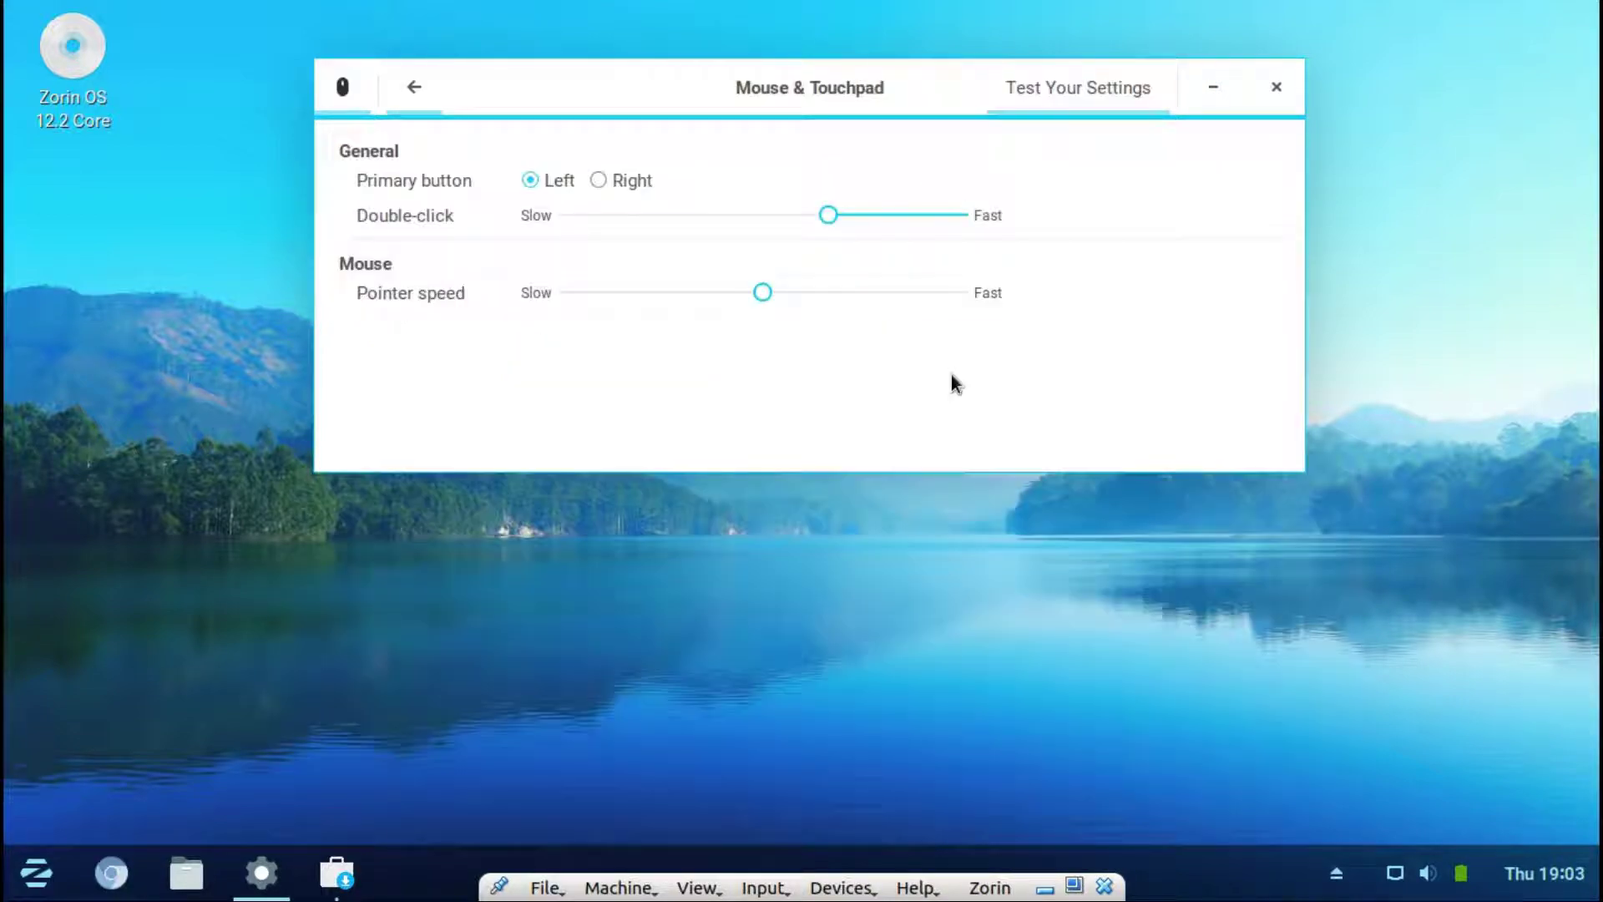
left_click(431, 92)
Open the Background settings and set the desktop background to the wallpaper of the white pointed building
left_click(408, 223)
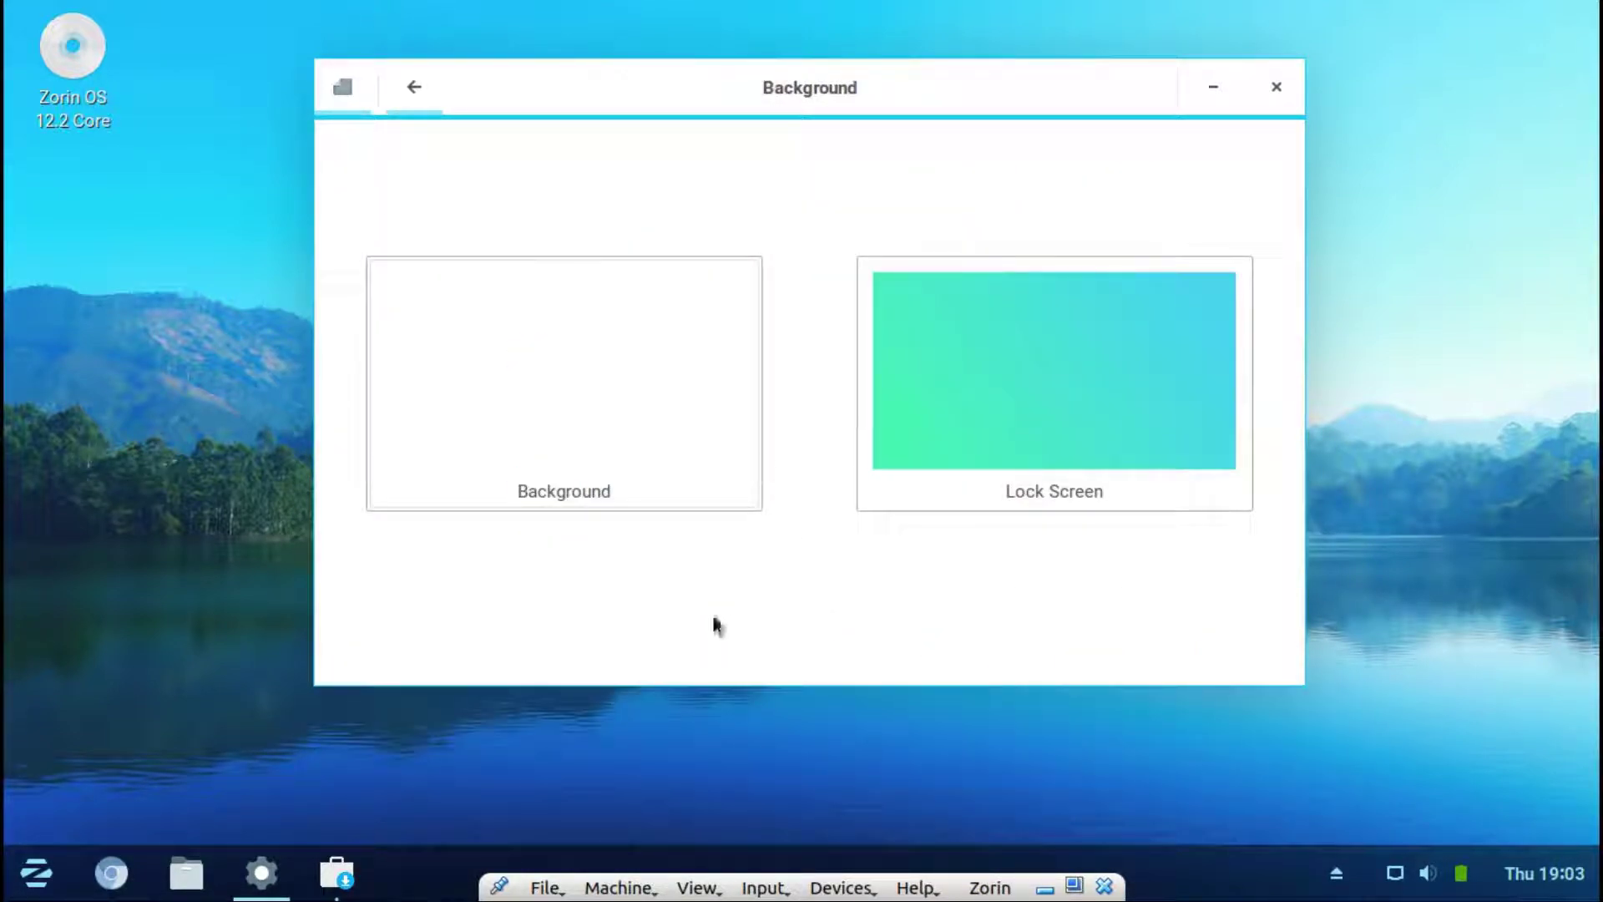
left_click(592, 464)
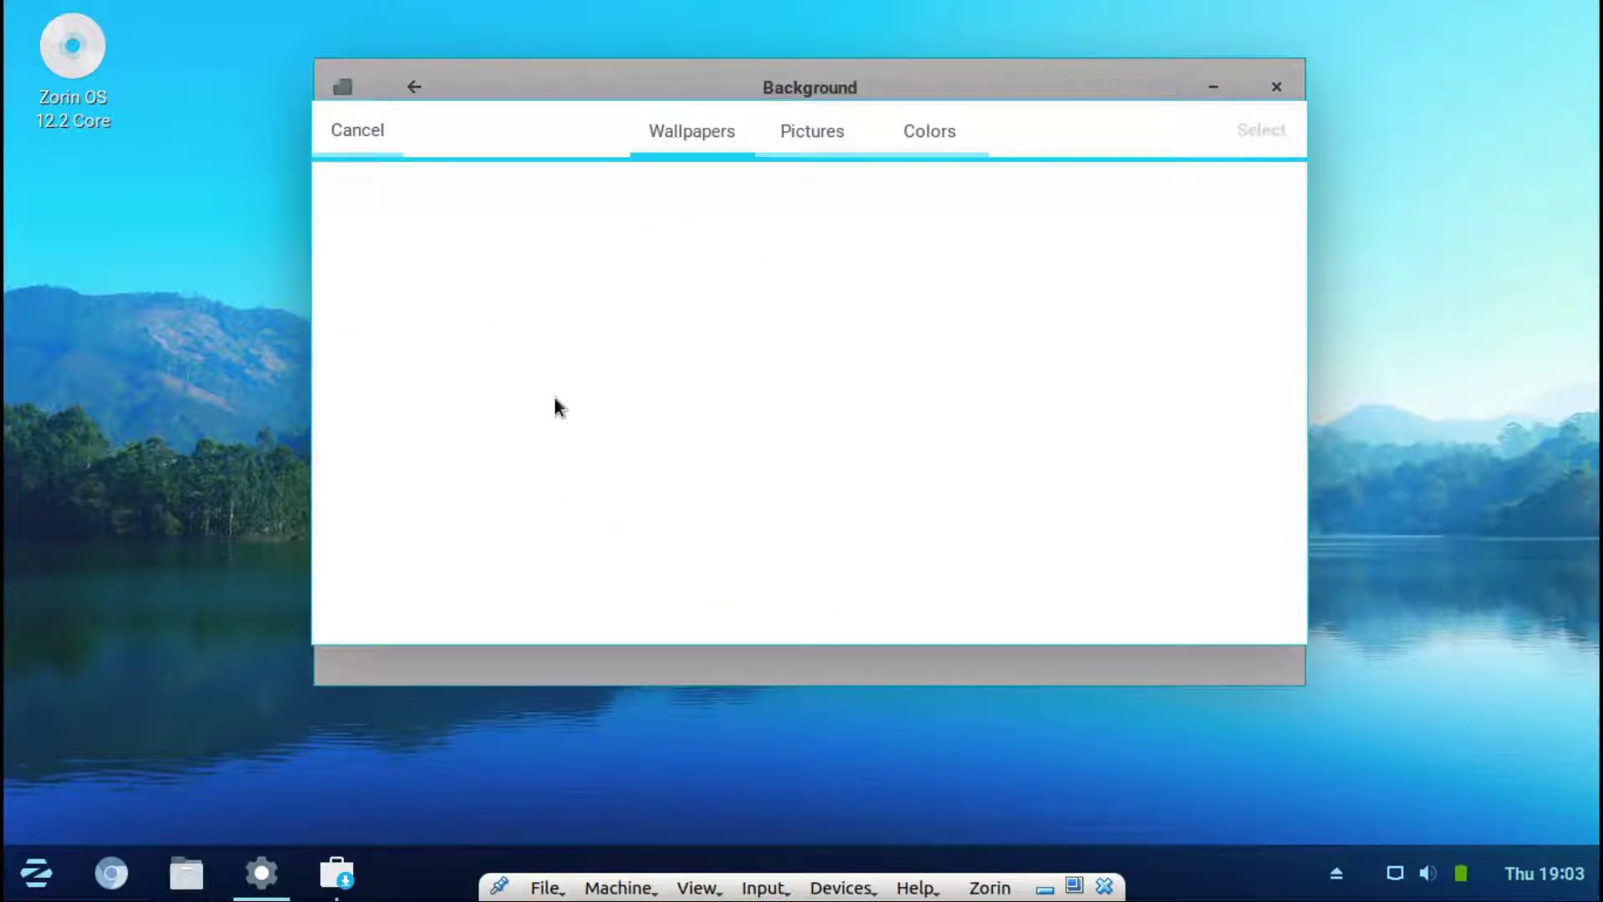
scroll(1005, 417, "down", 10)
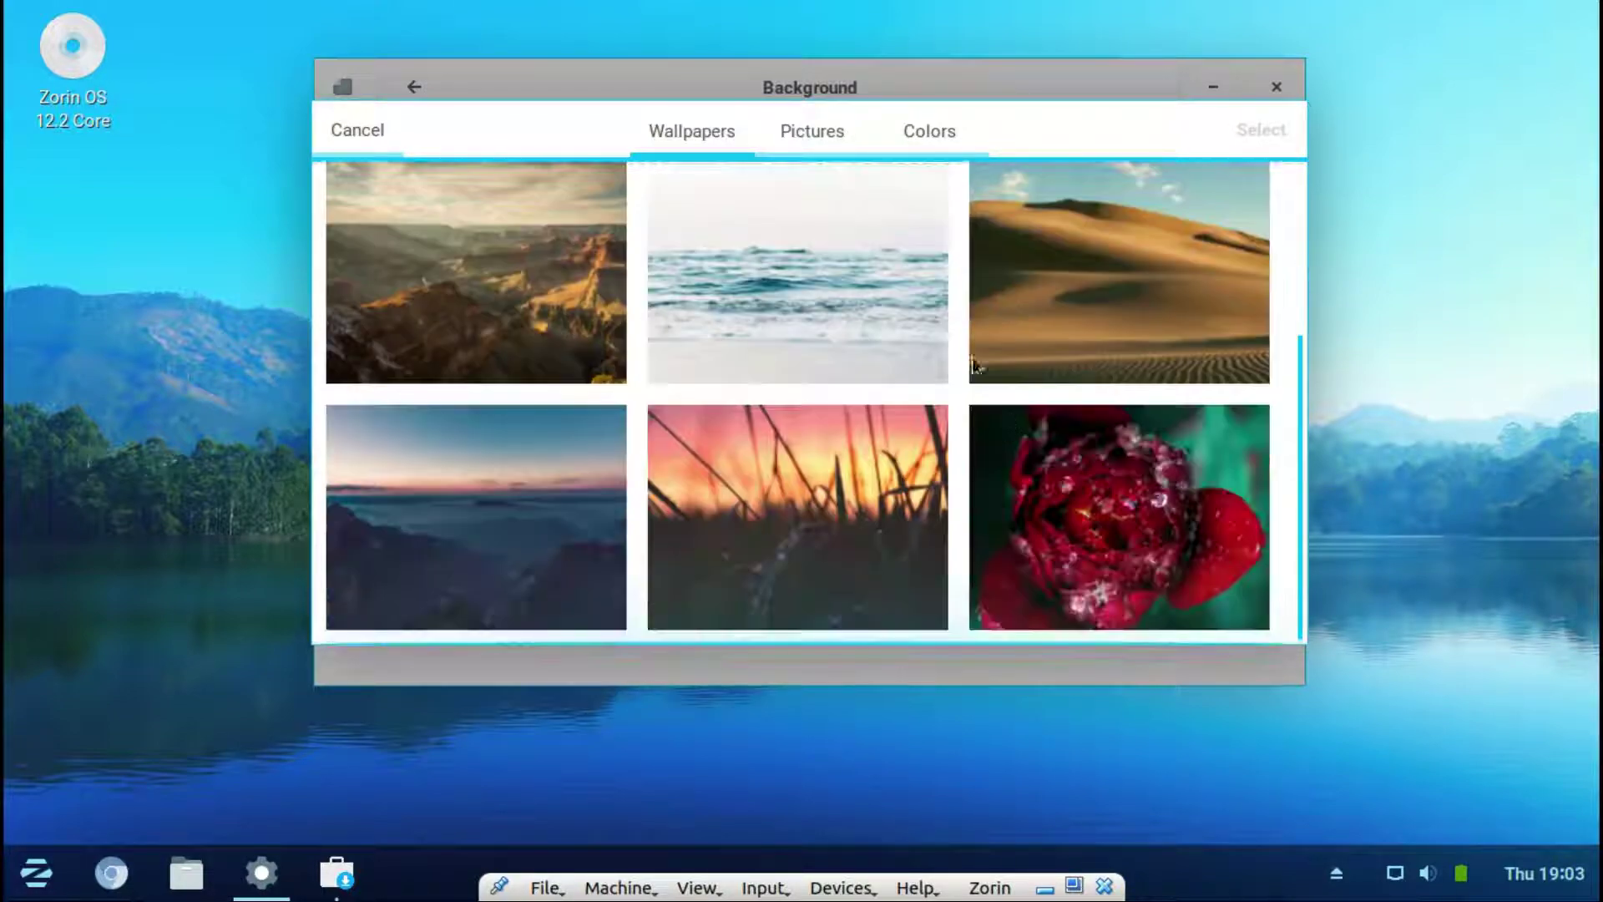
scroll(866, 223, "down", 4)
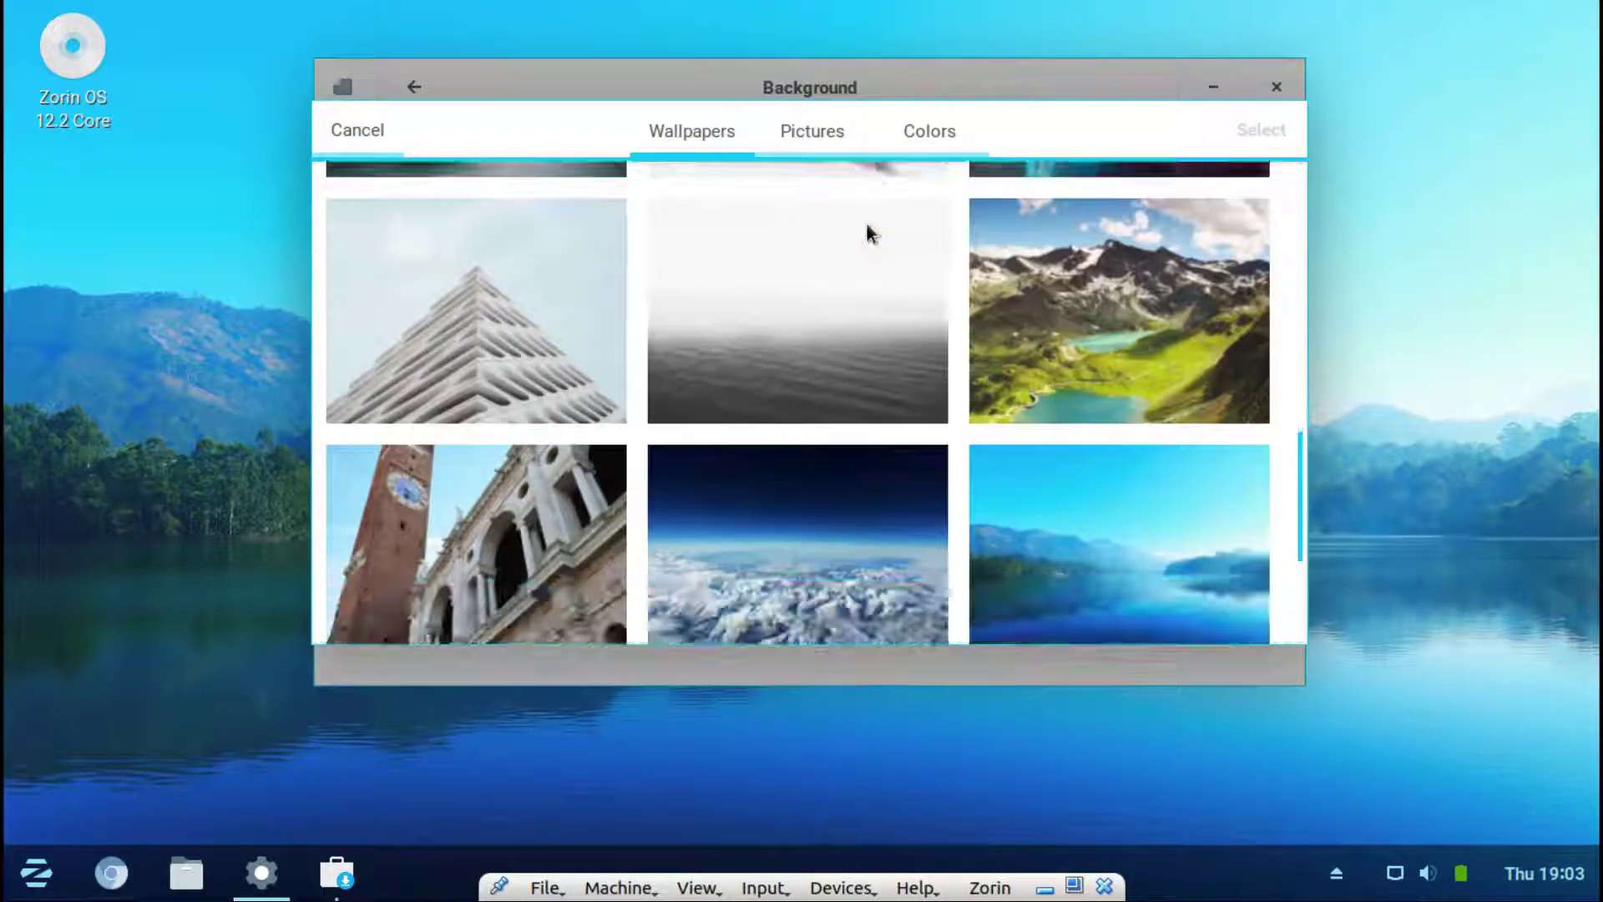
left_click(543, 388)
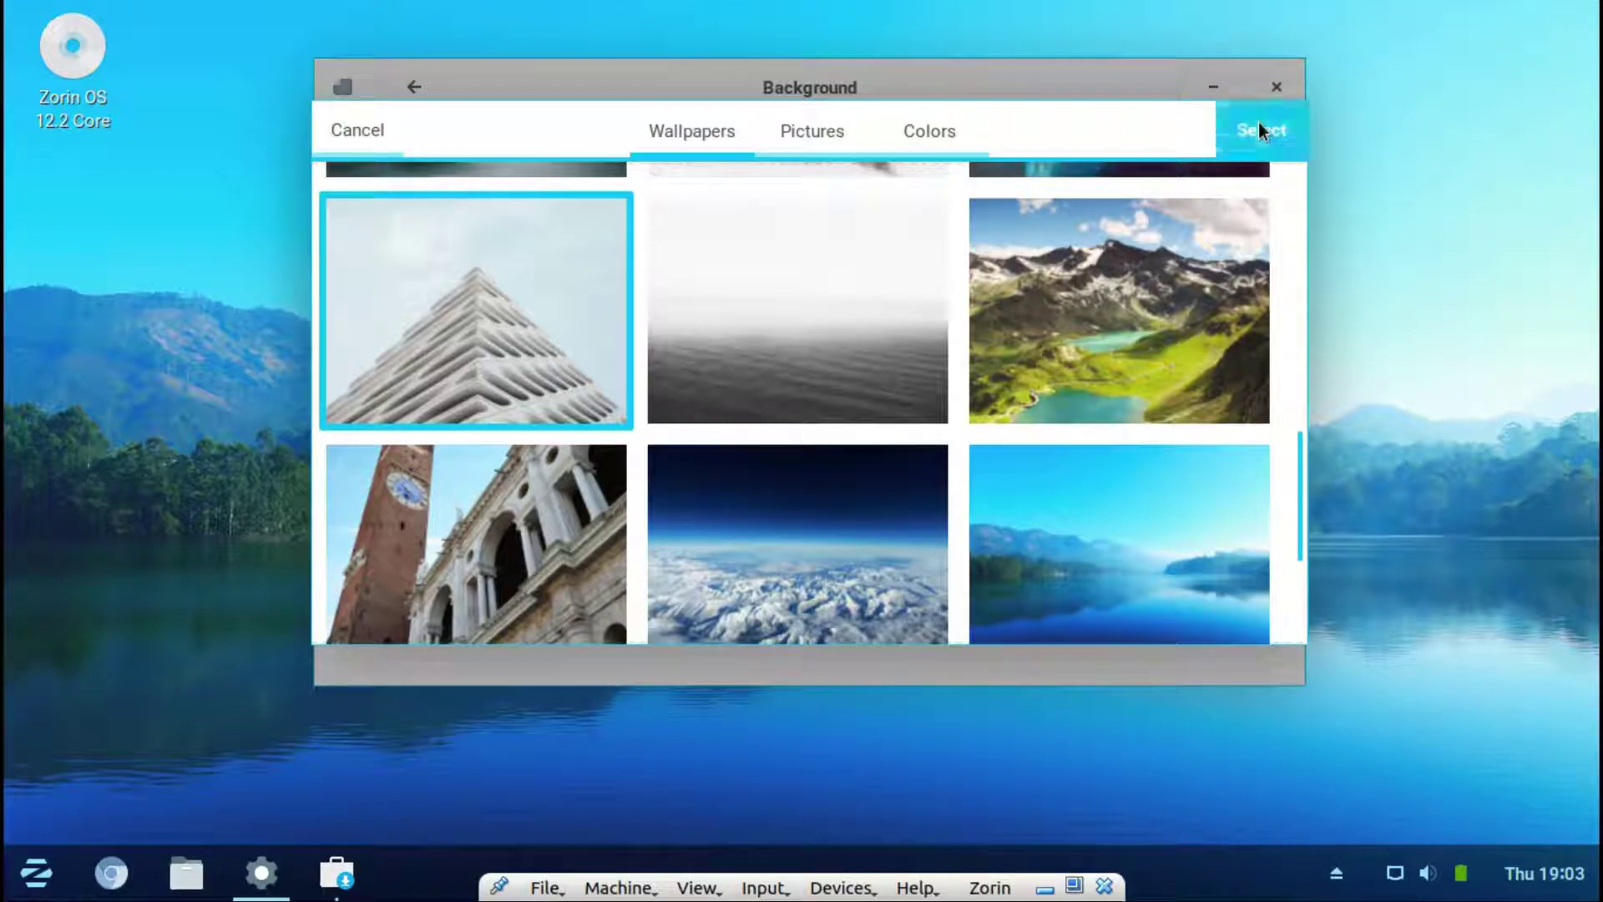
left_click(1245, 131)
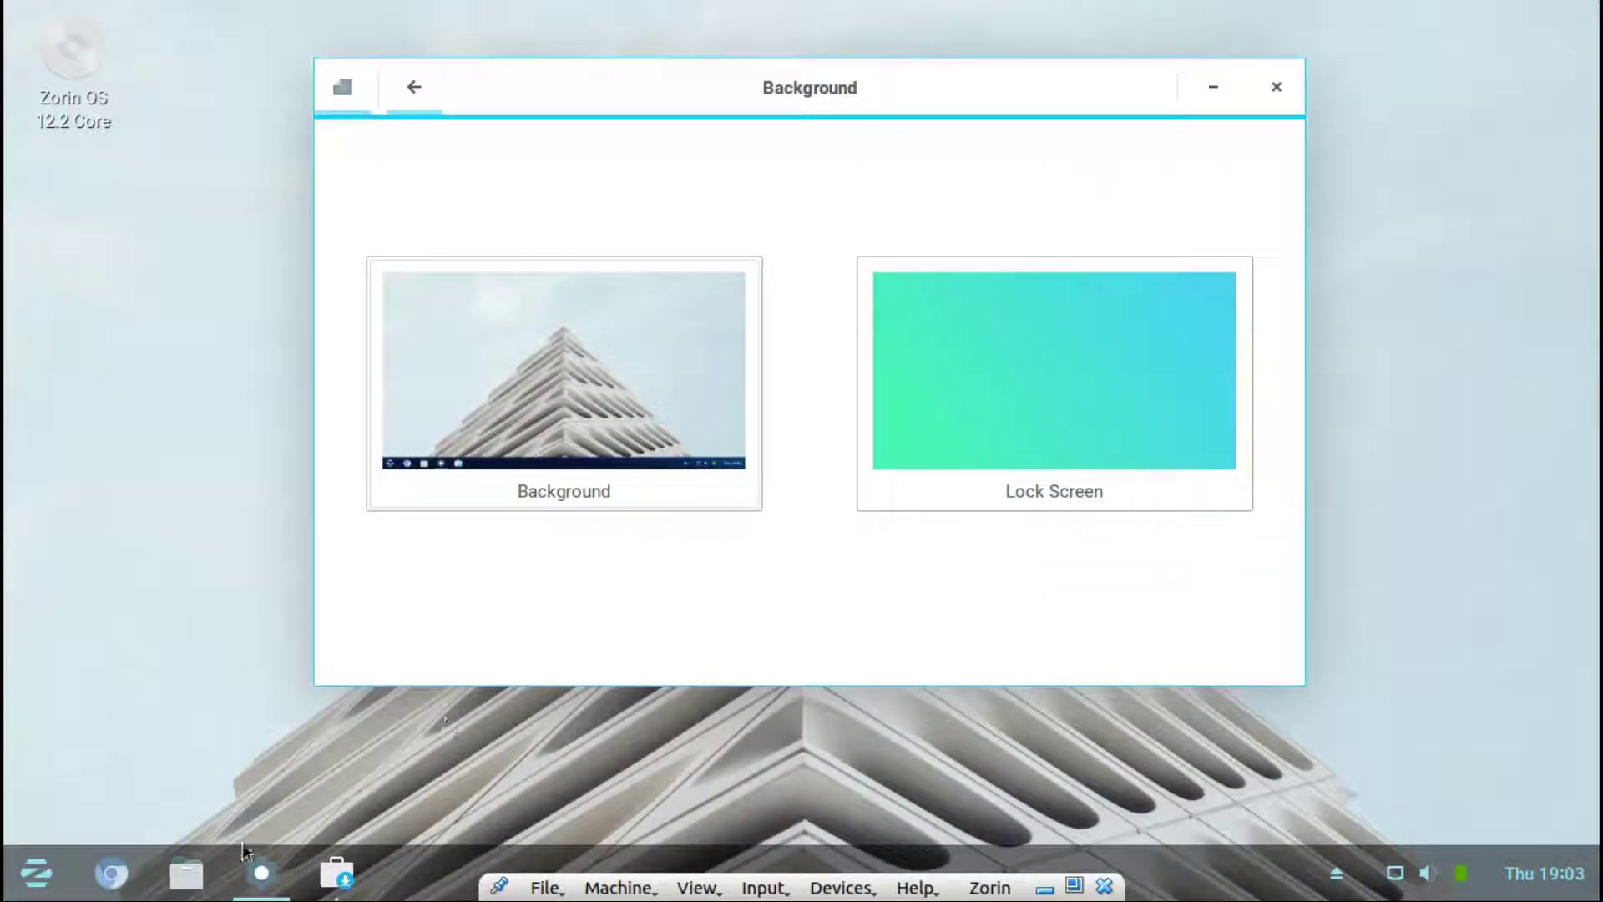
Change the desktop background to the desert sand dunes wallpaper
left_click(721, 367)
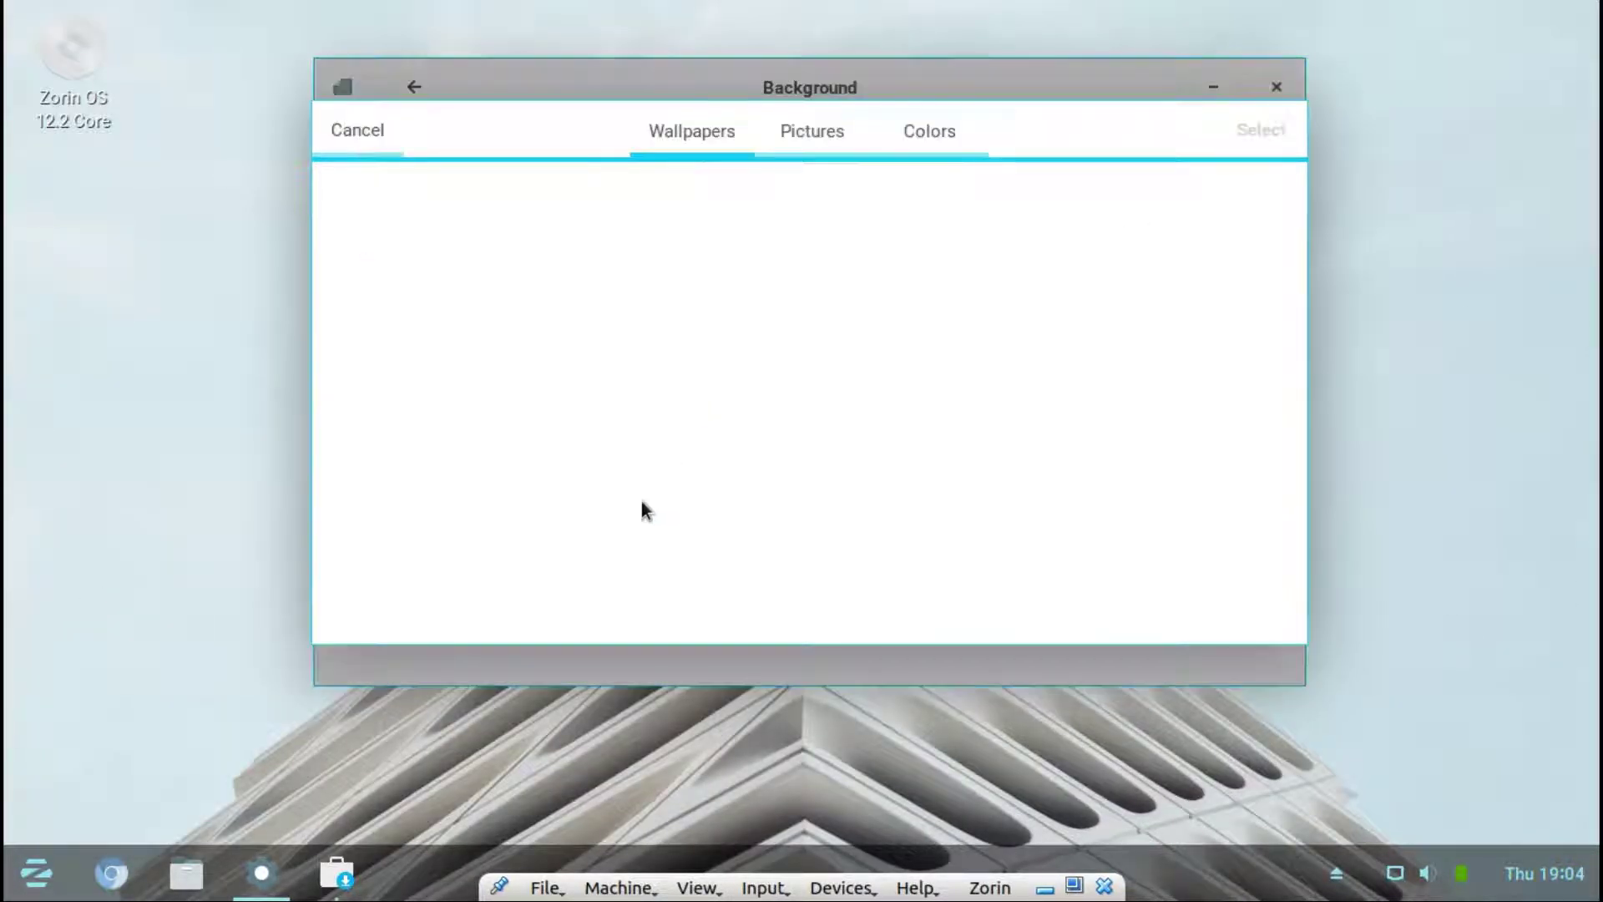
left_click(1180, 554)
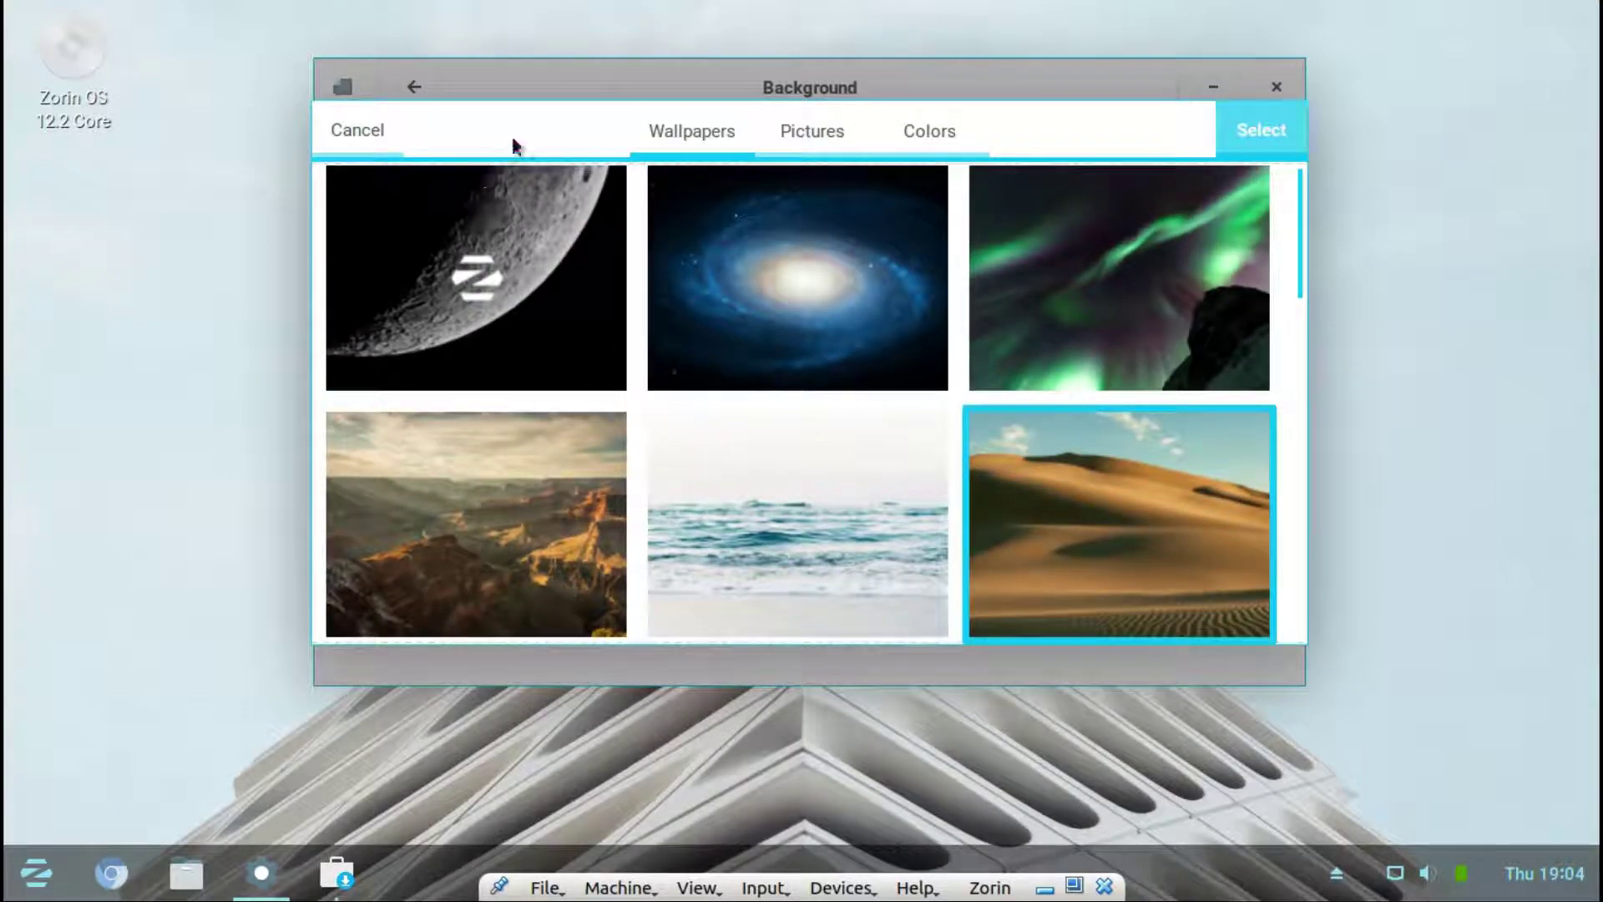
left_click(1249, 139)
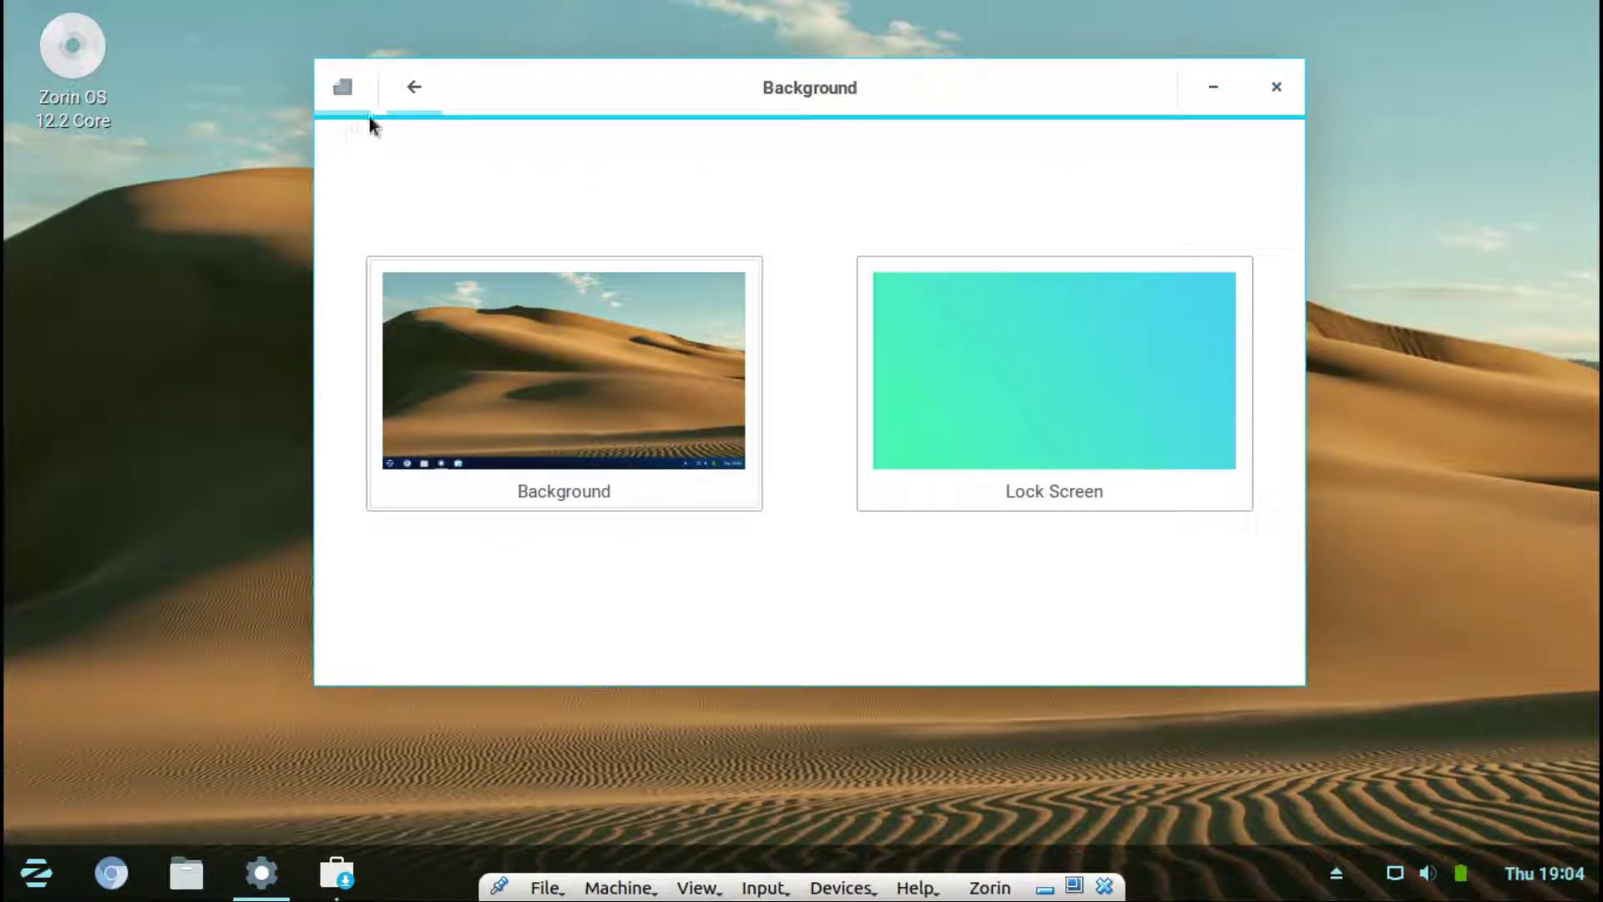
Set the lock screen background to the red flower wallpaper and return to the settings overview
left_click(868, 330)
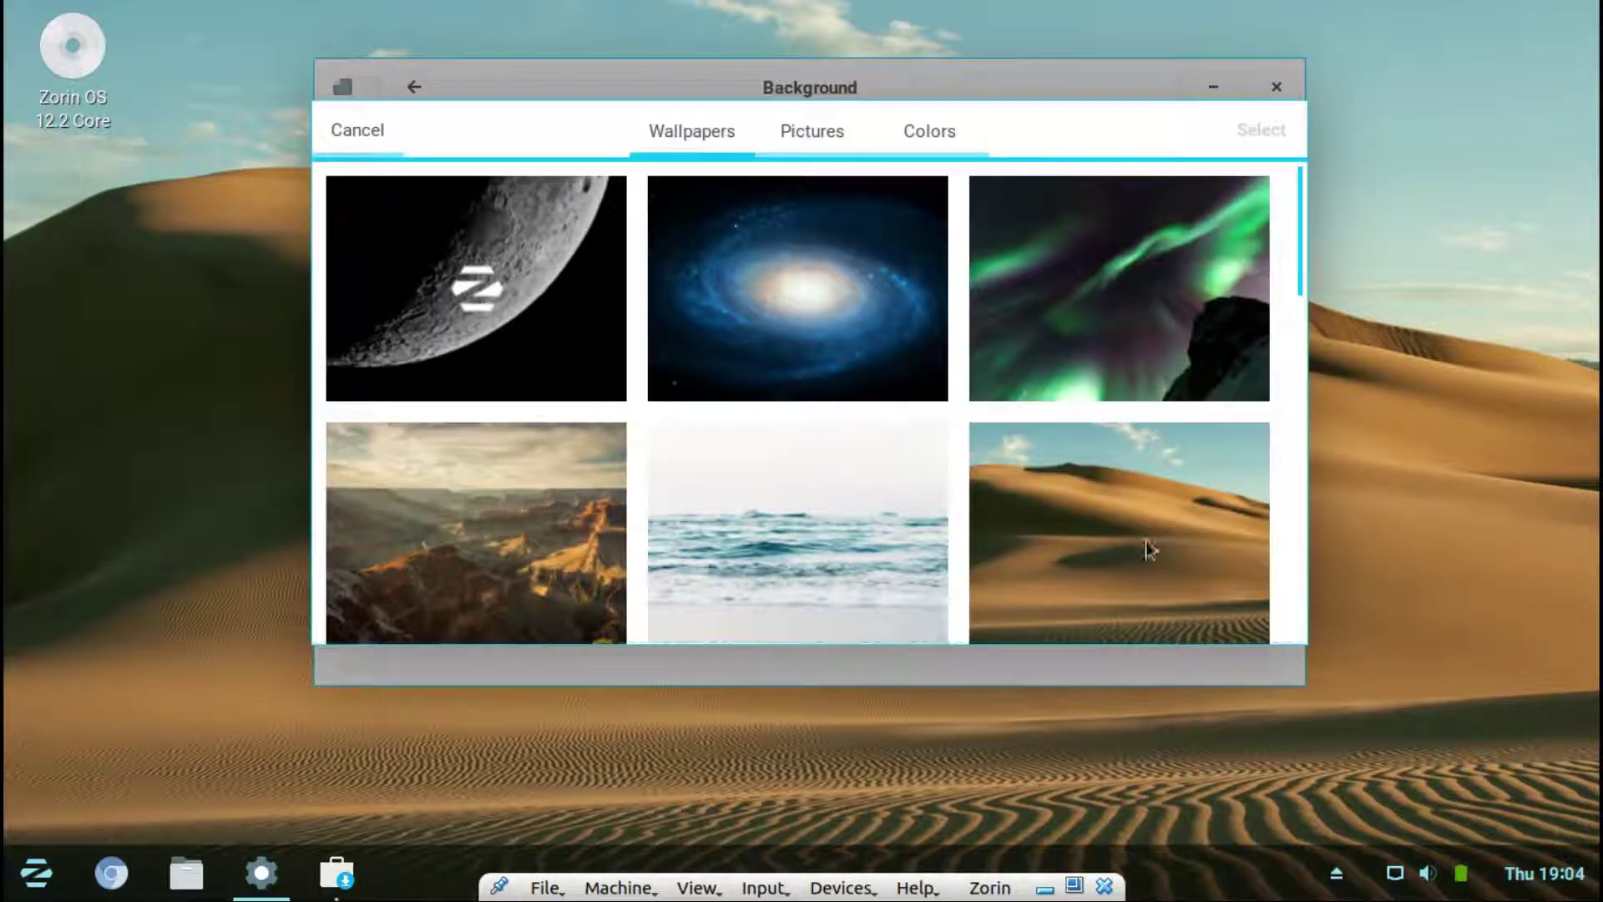
scroll(1172, 418, "down", 3)
scroll(1173, 419, "down", 3)
left_click(1227, 322)
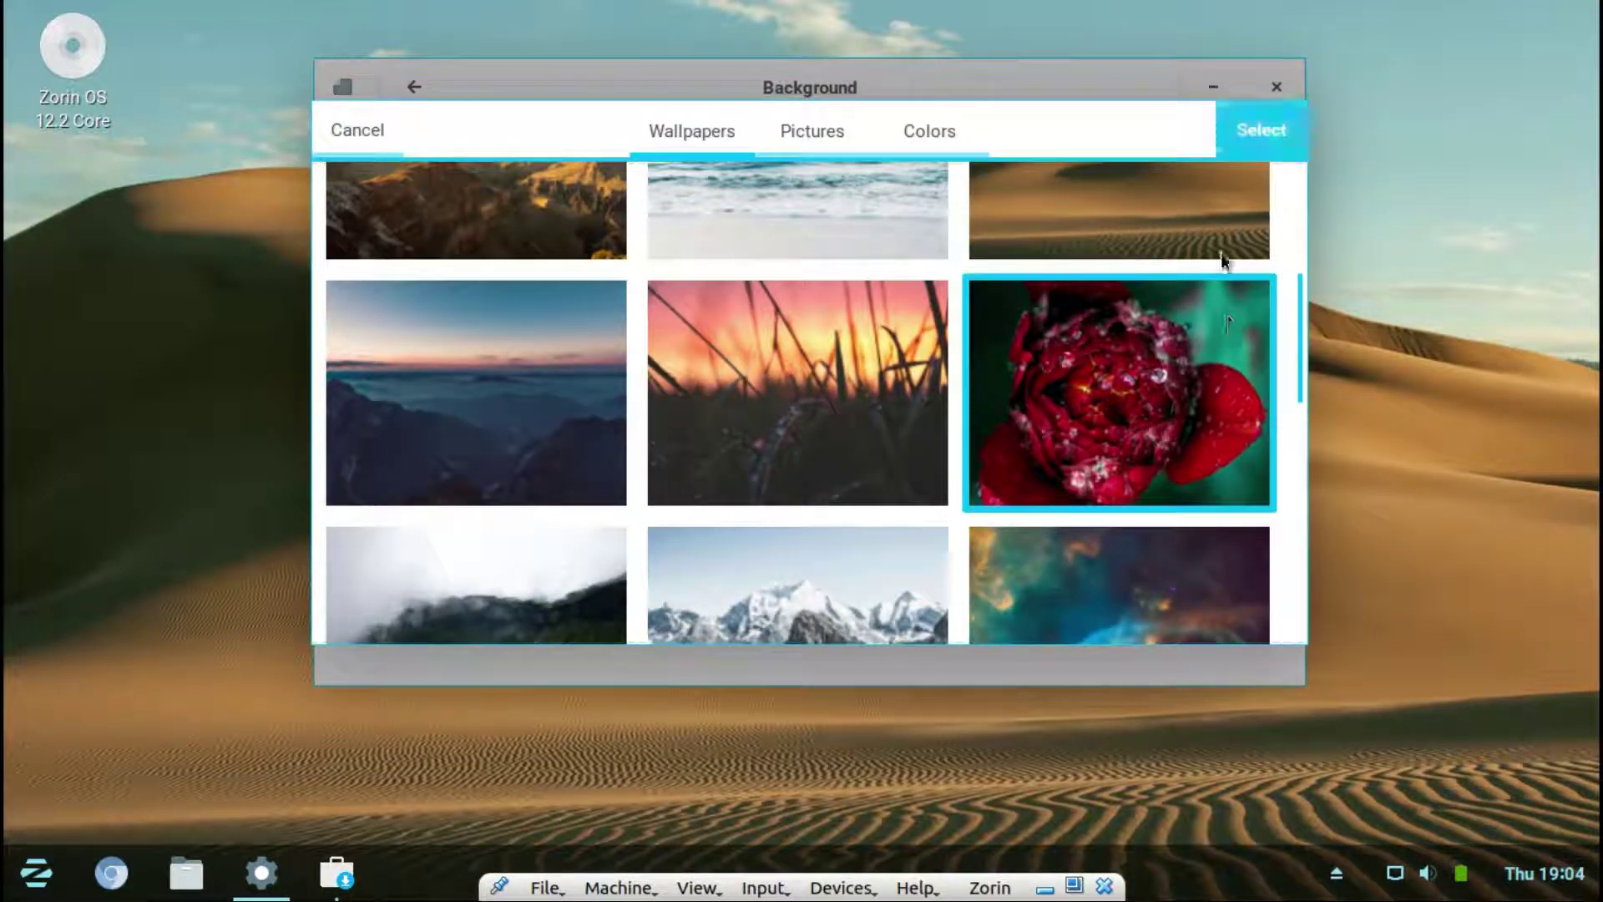
left_click(1277, 112)
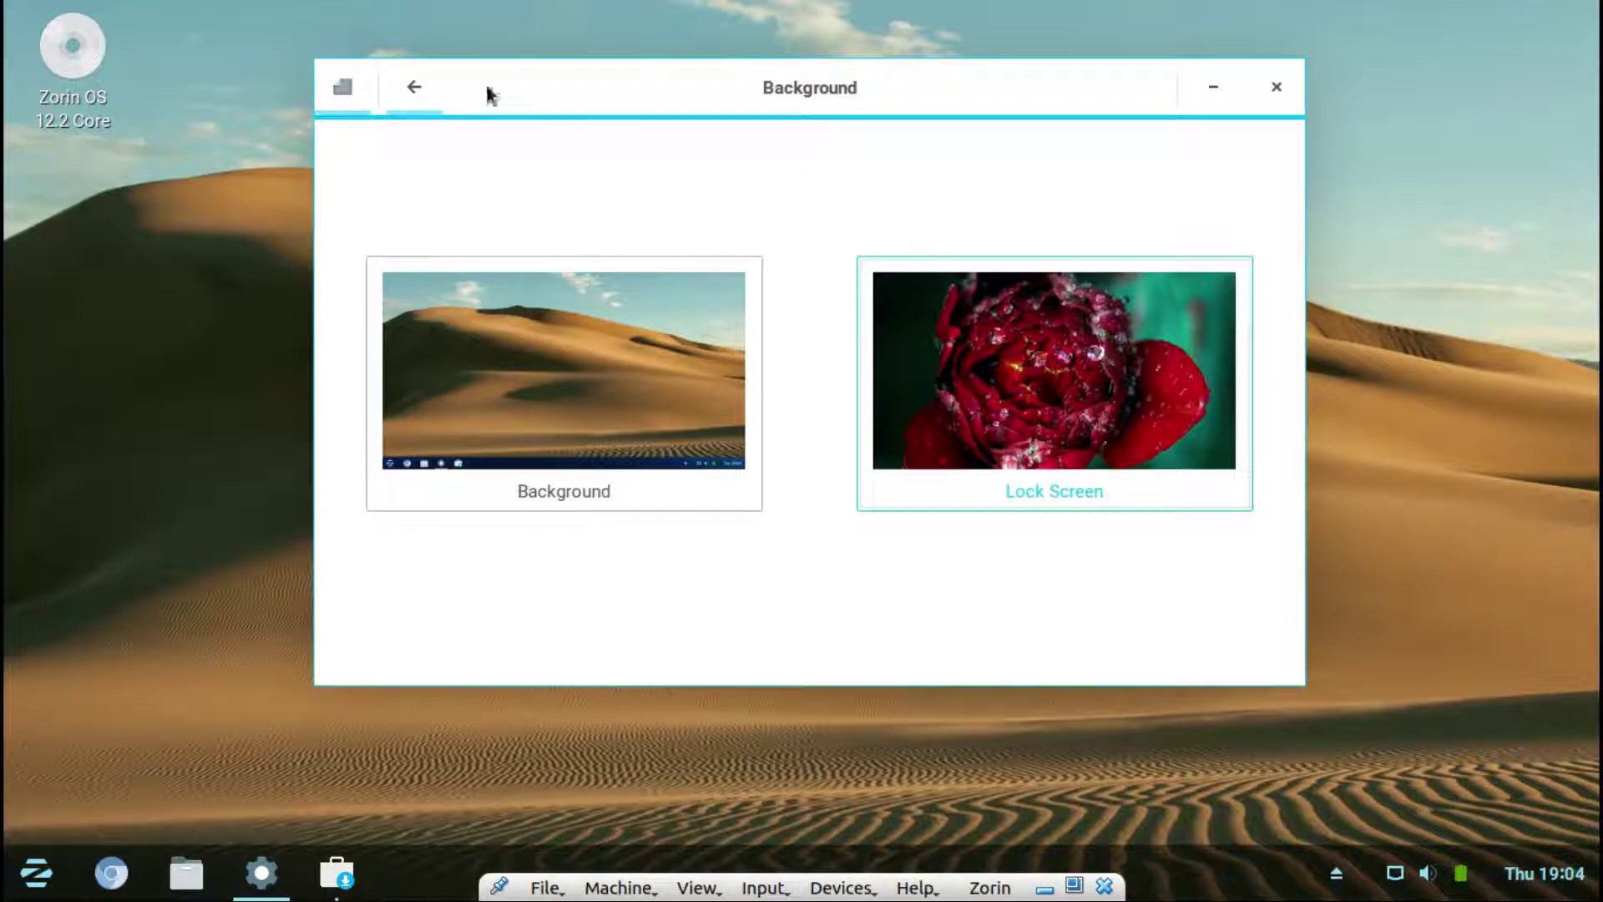
left_click(418, 91)
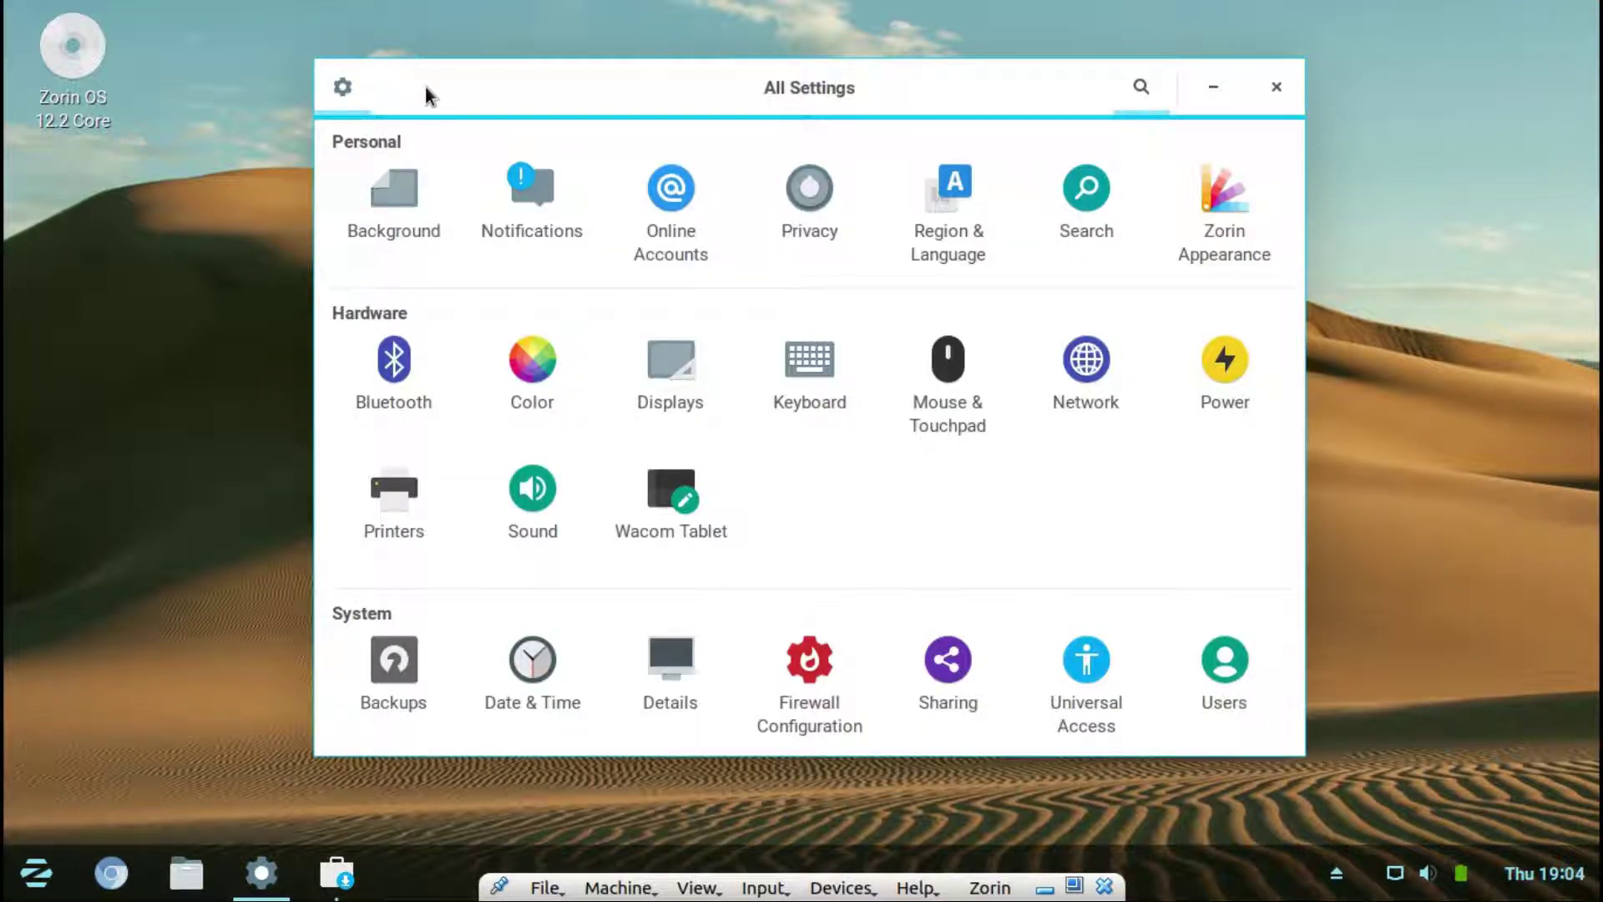
Open the Sound settings and test the front right and front left speakers, then close the speaker test
left_click(544, 509)
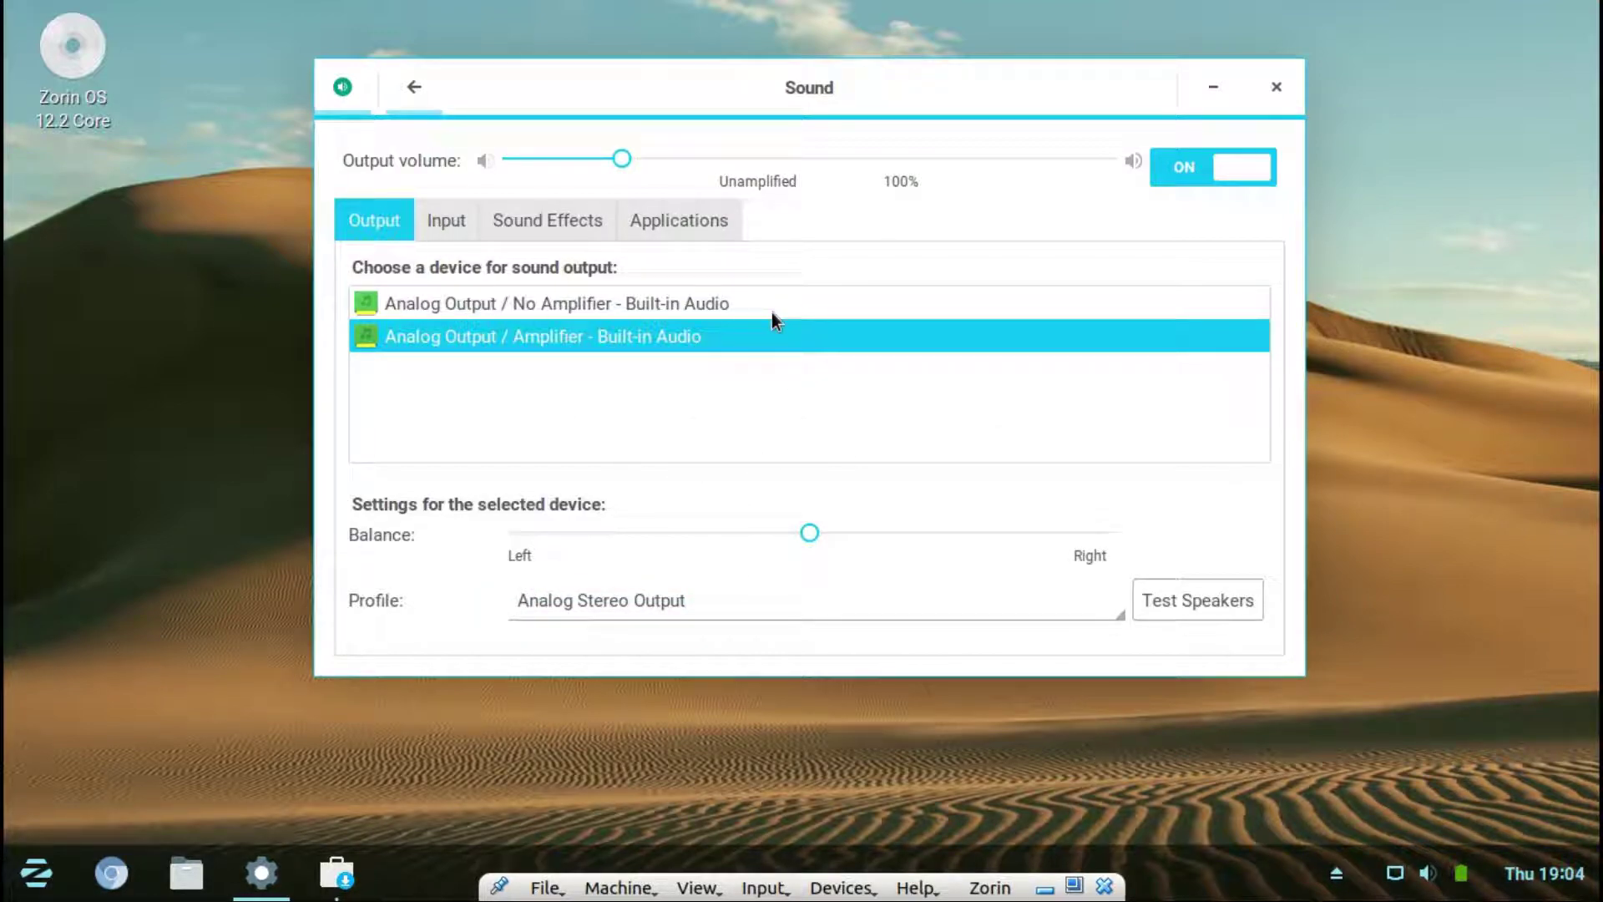
left_click(1224, 614)
left_click(975, 308)
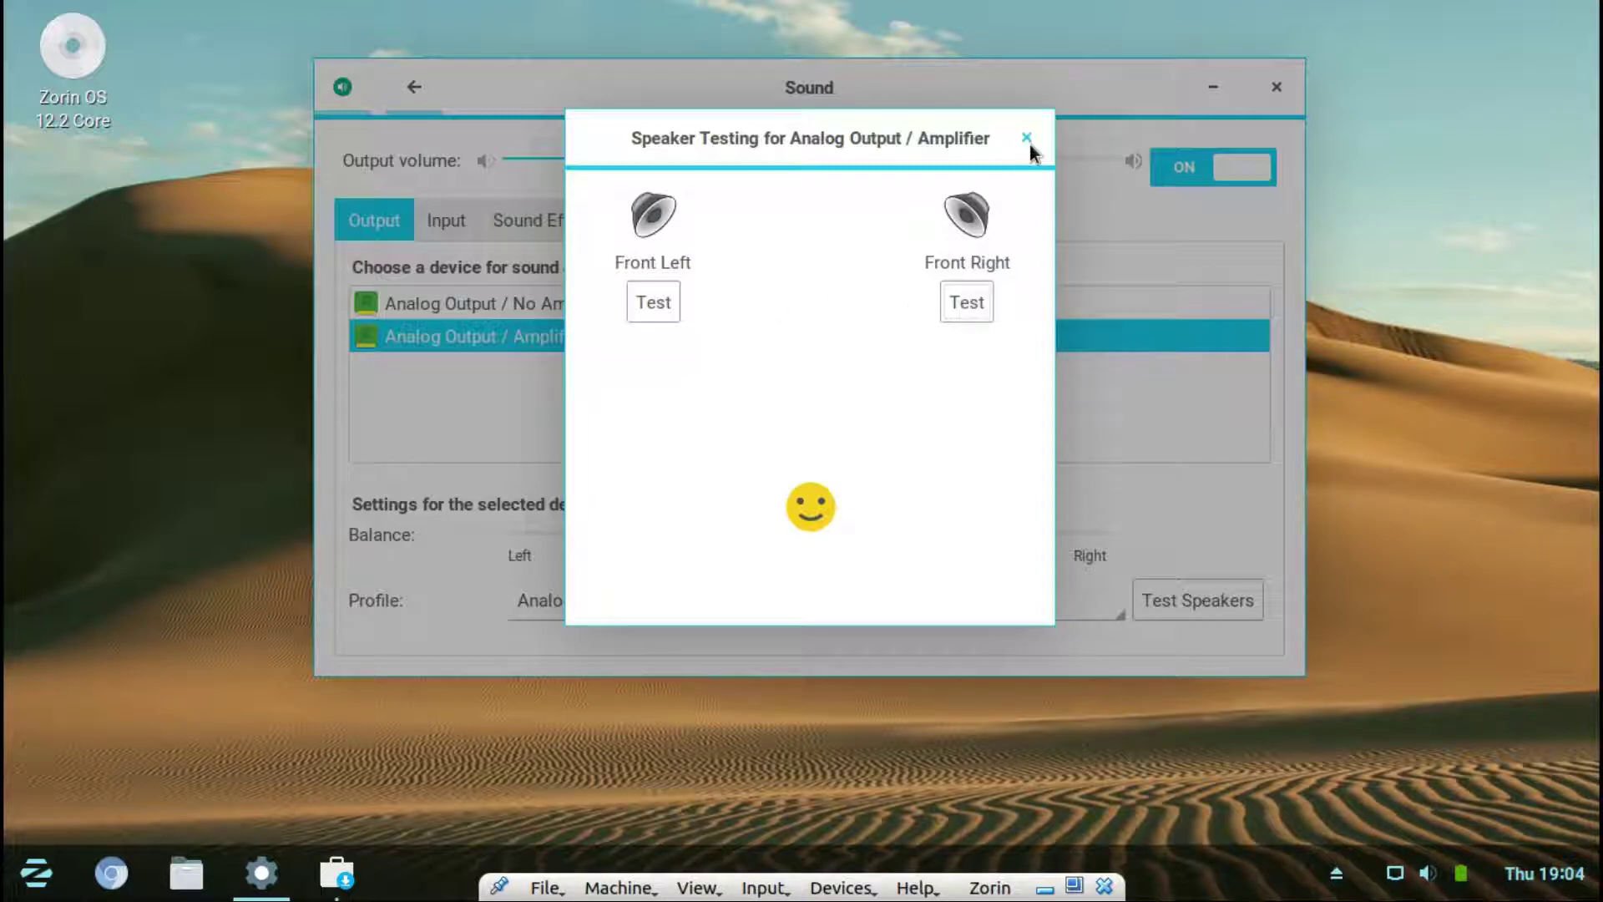
left_click(665, 308)
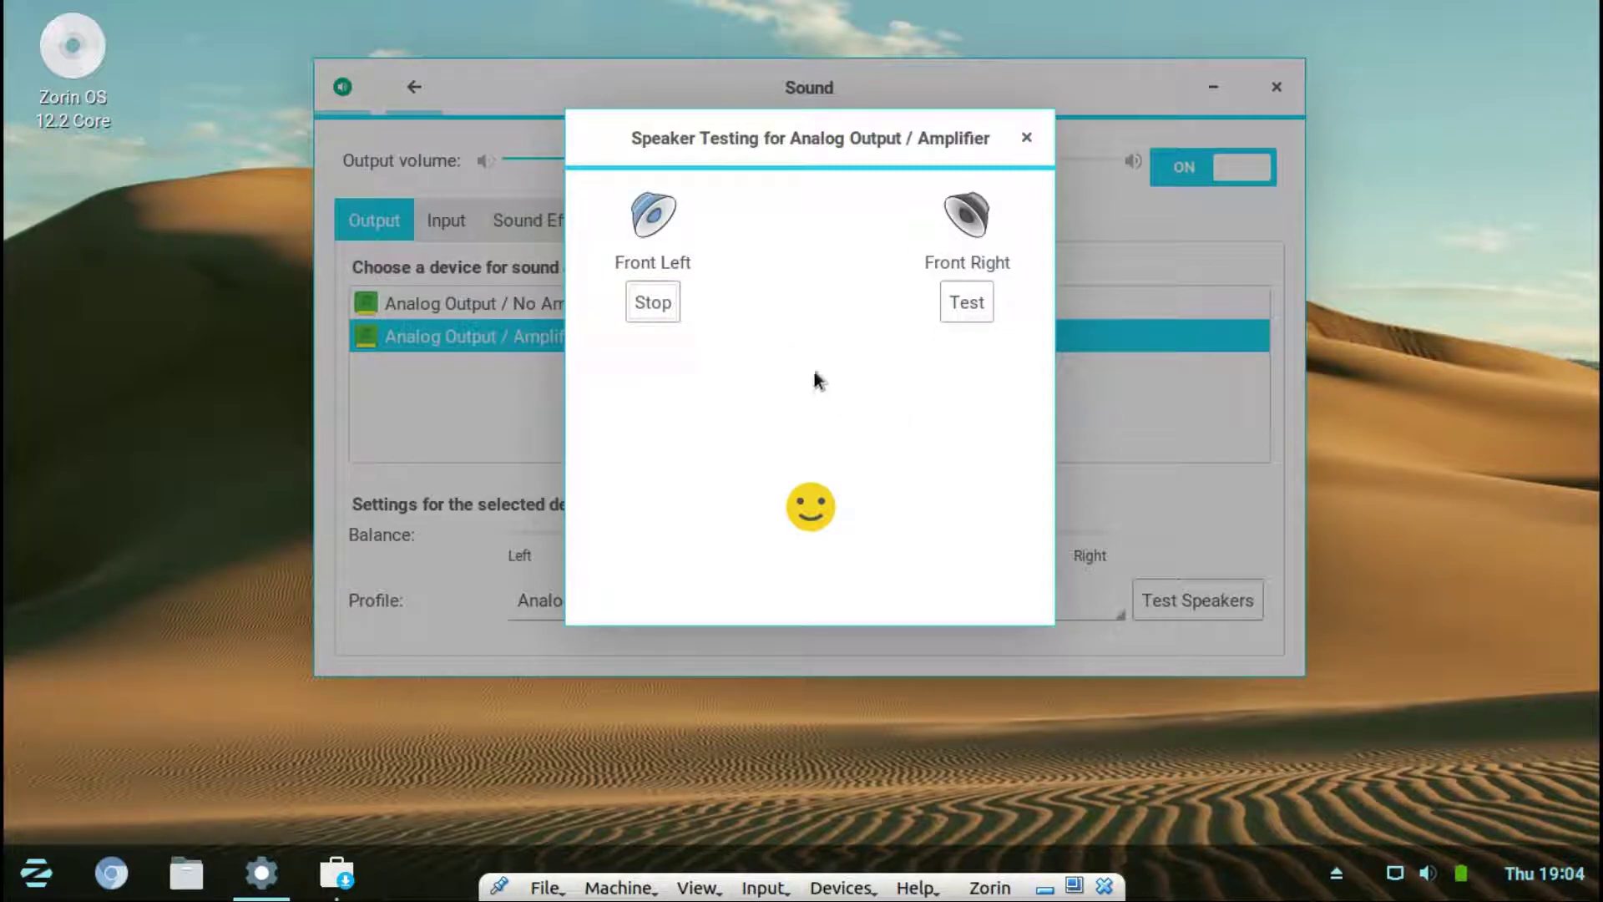
left_click(988, 312)
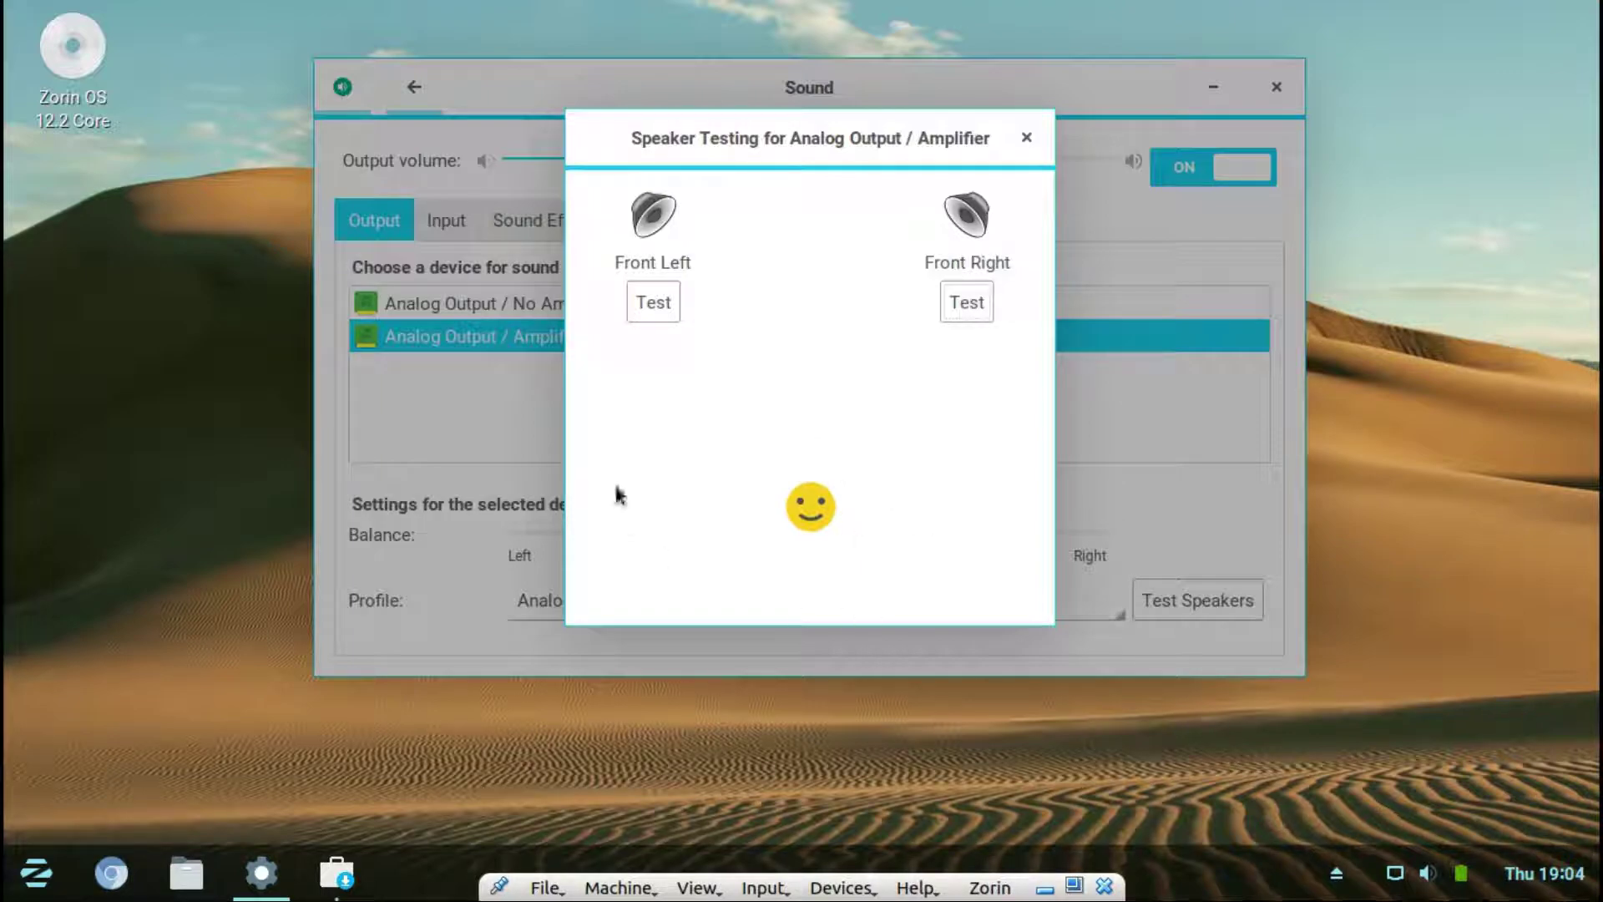
left_click(1032, 140)
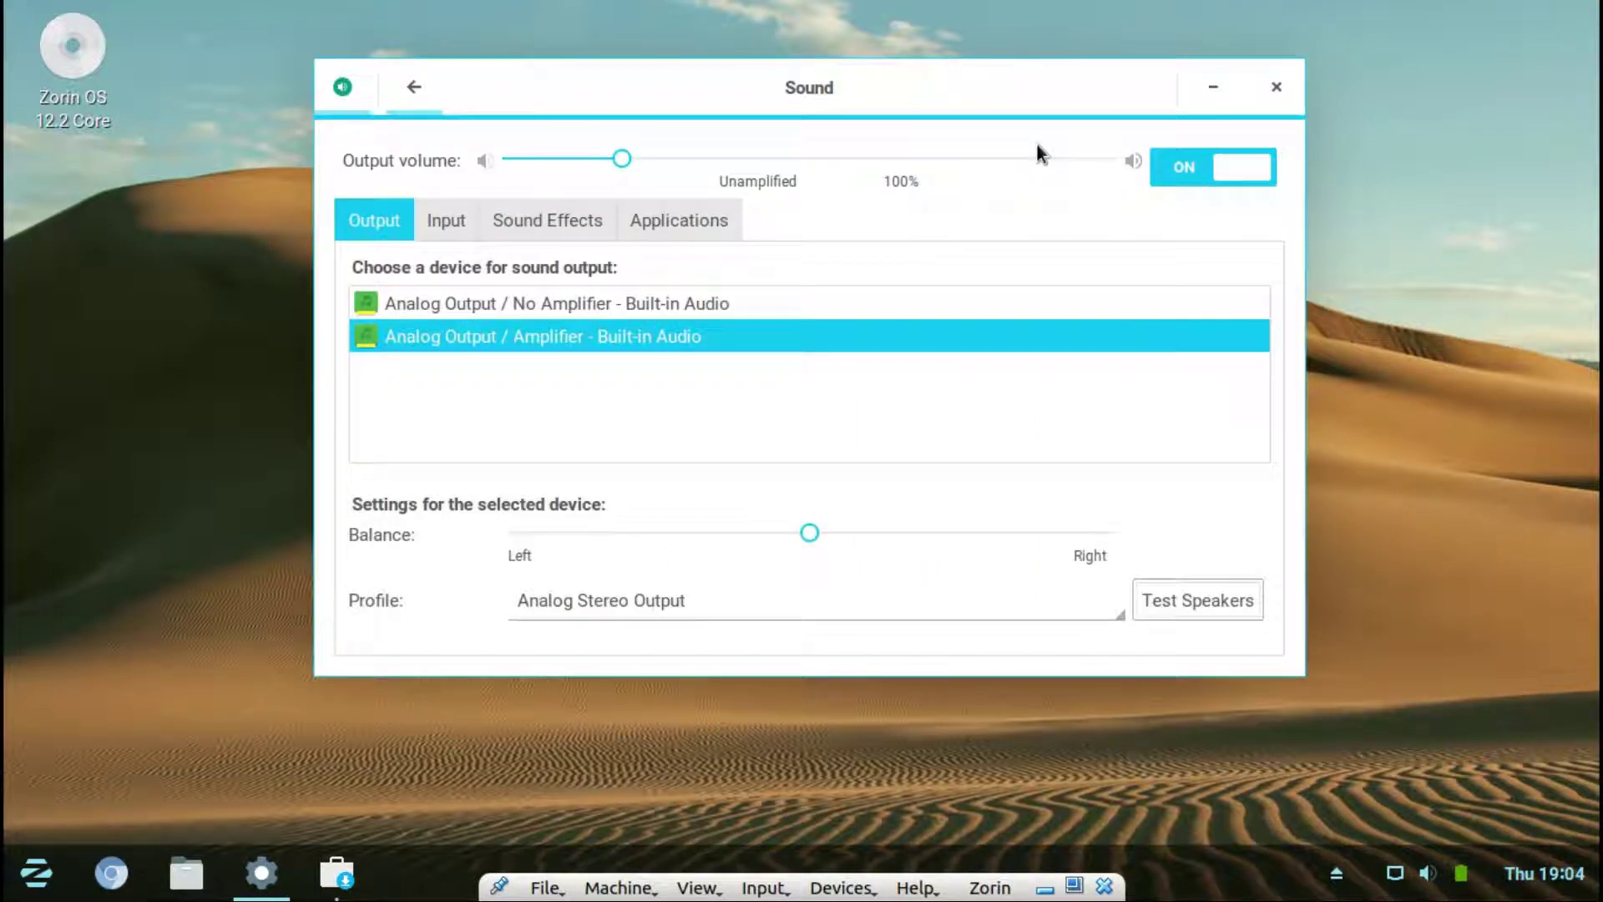
Switch the sound output off and on again, and view the Input, Applications and Sound Effects settings before returning to the overview
left_click(1229, 165)
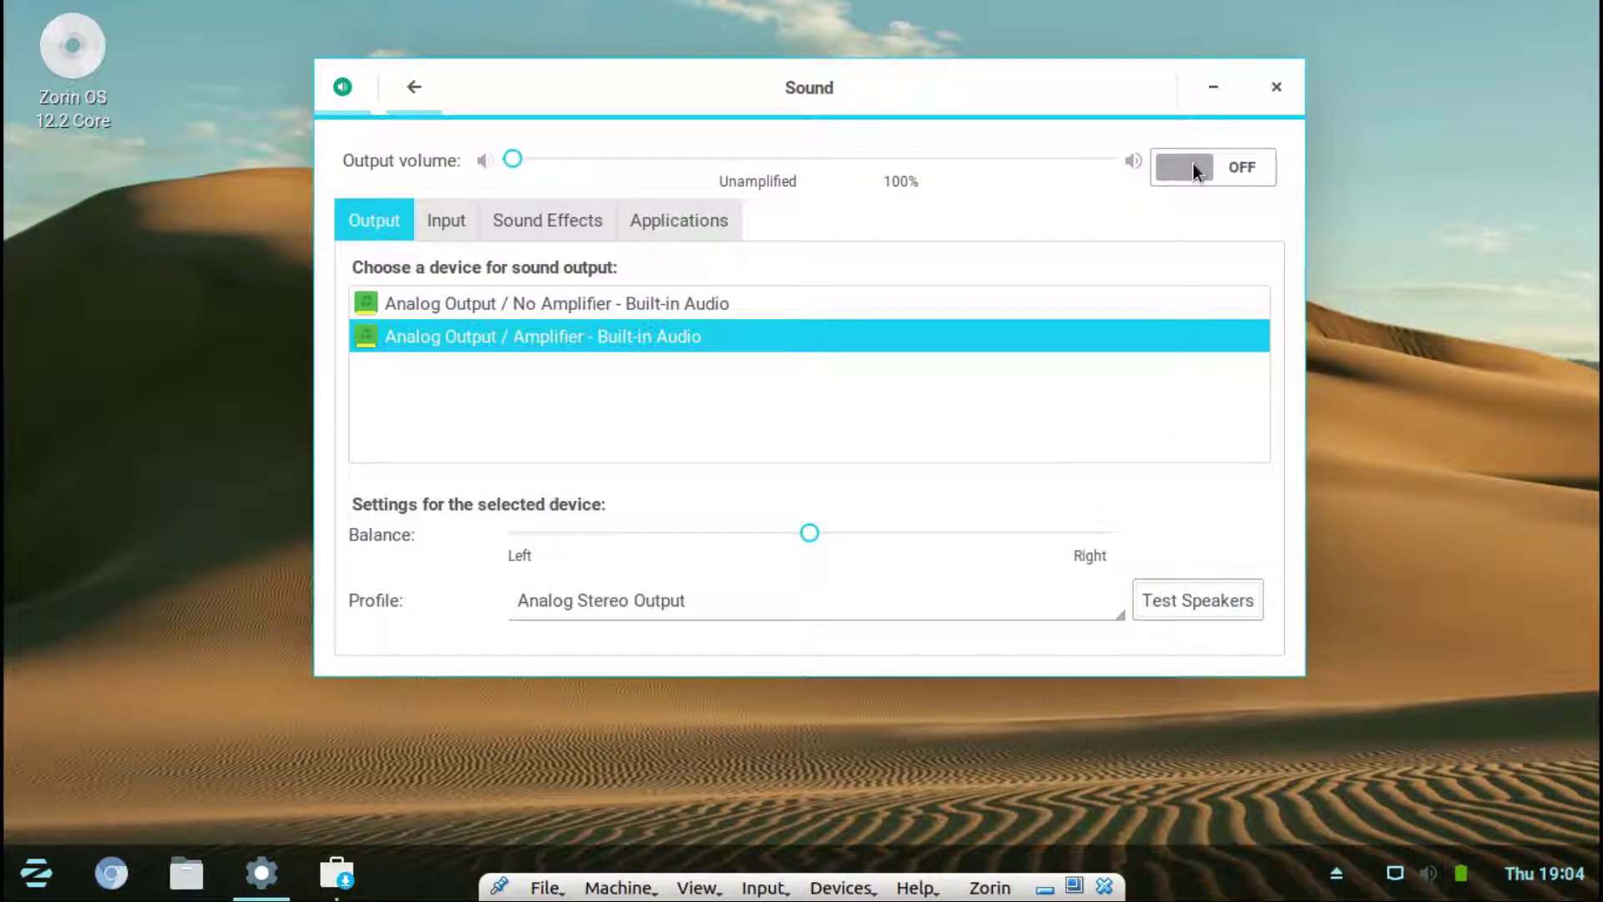
left_click(1192, 167)
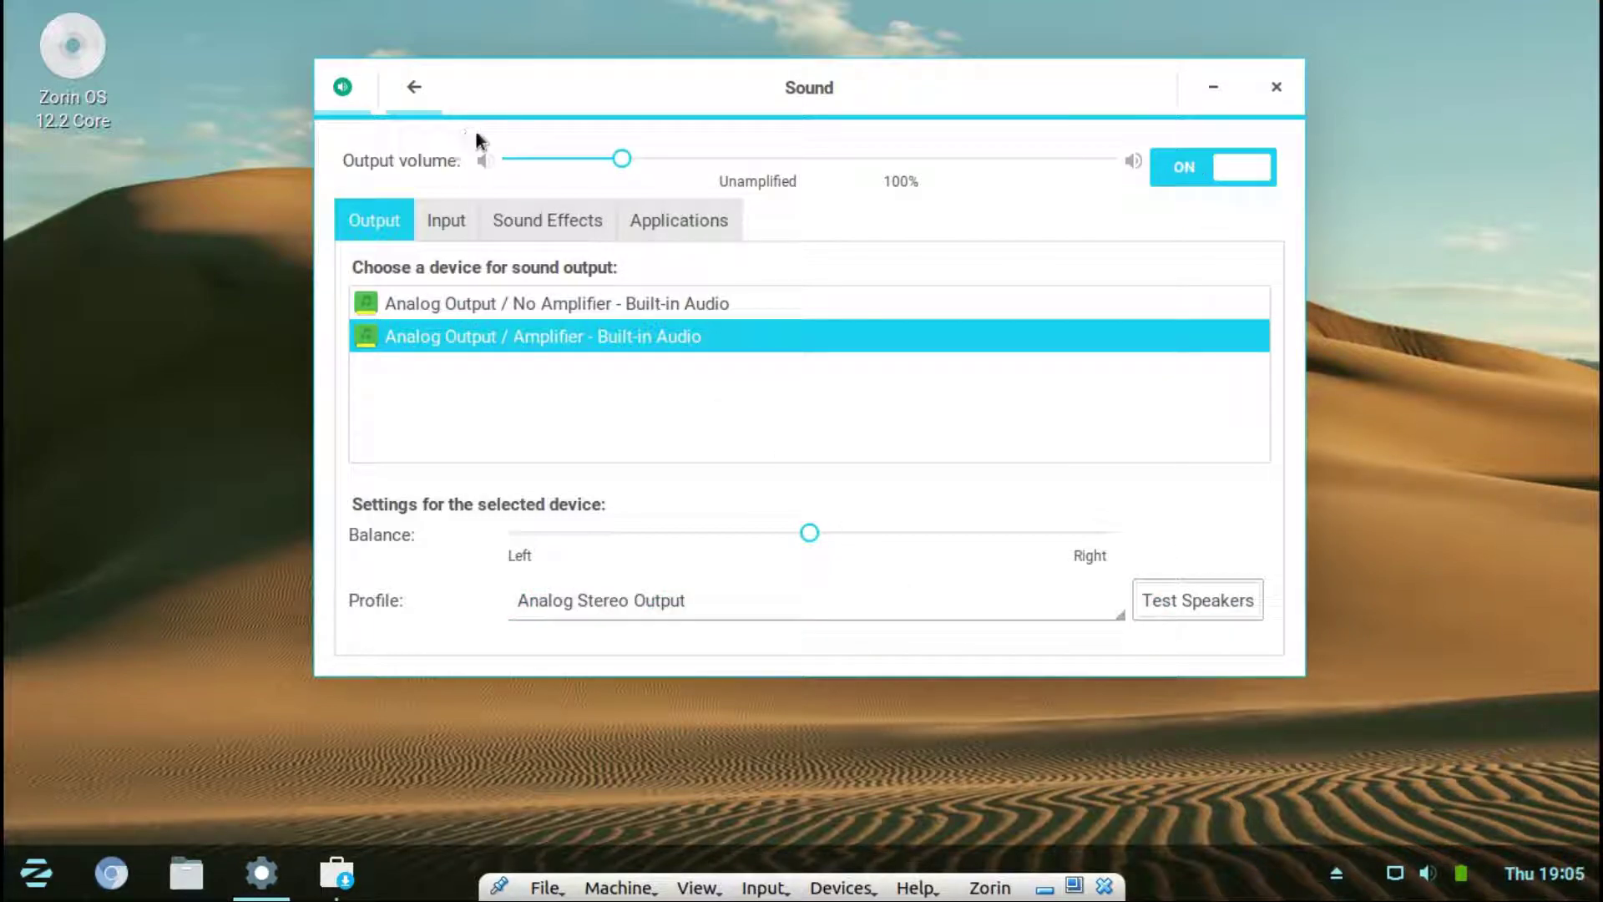
left_click(433, 233)
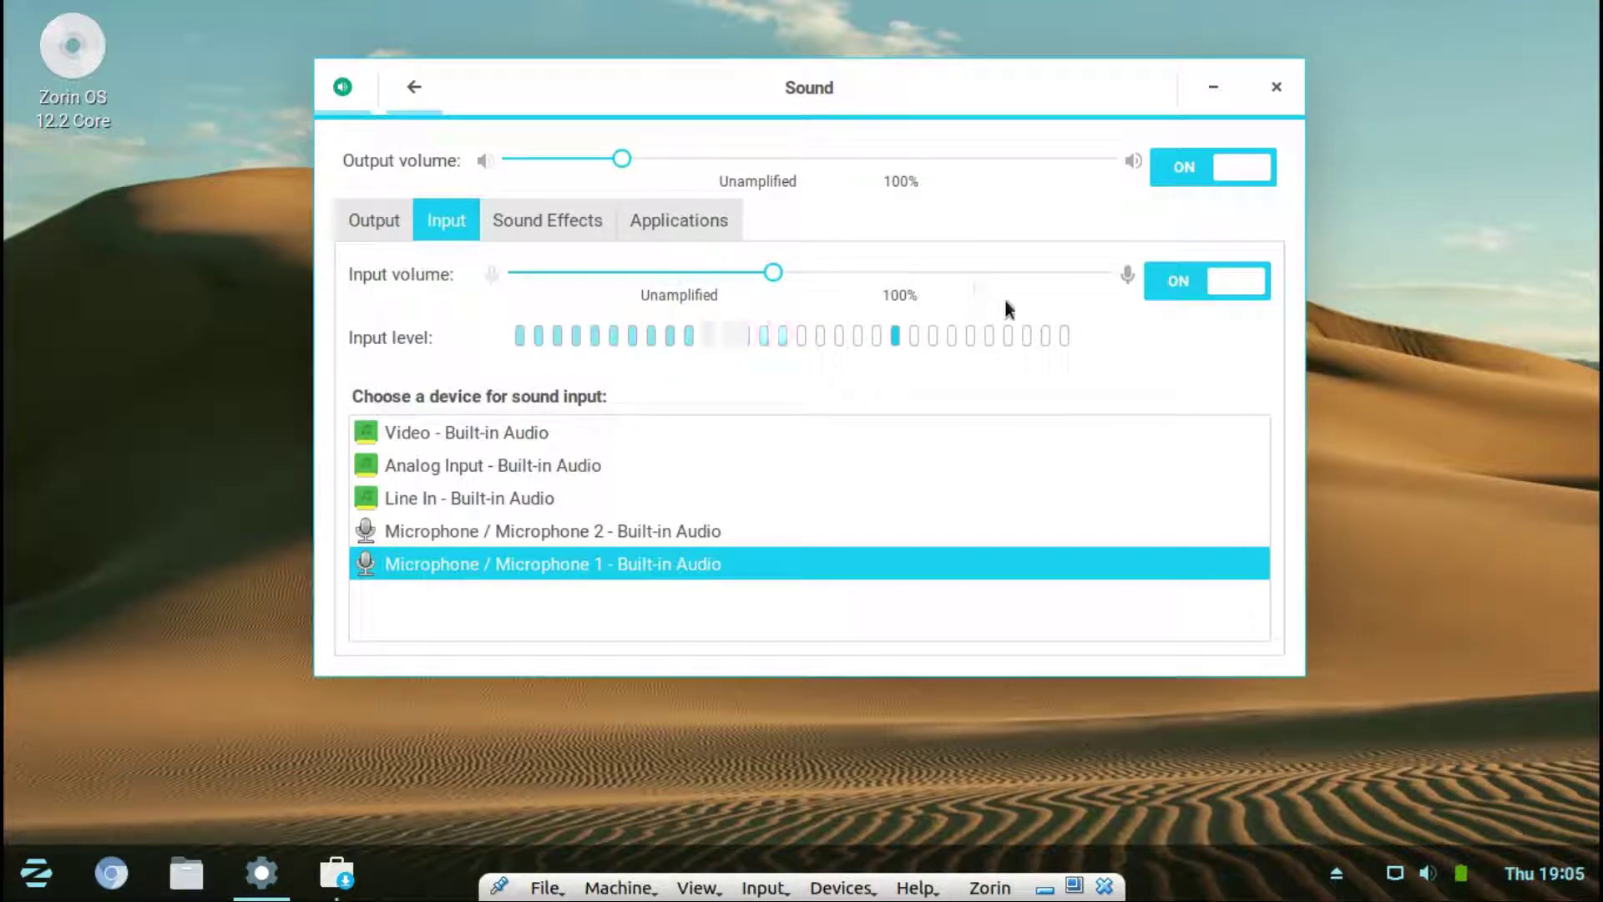
left_click(678, 227)
left_click(561, 213)
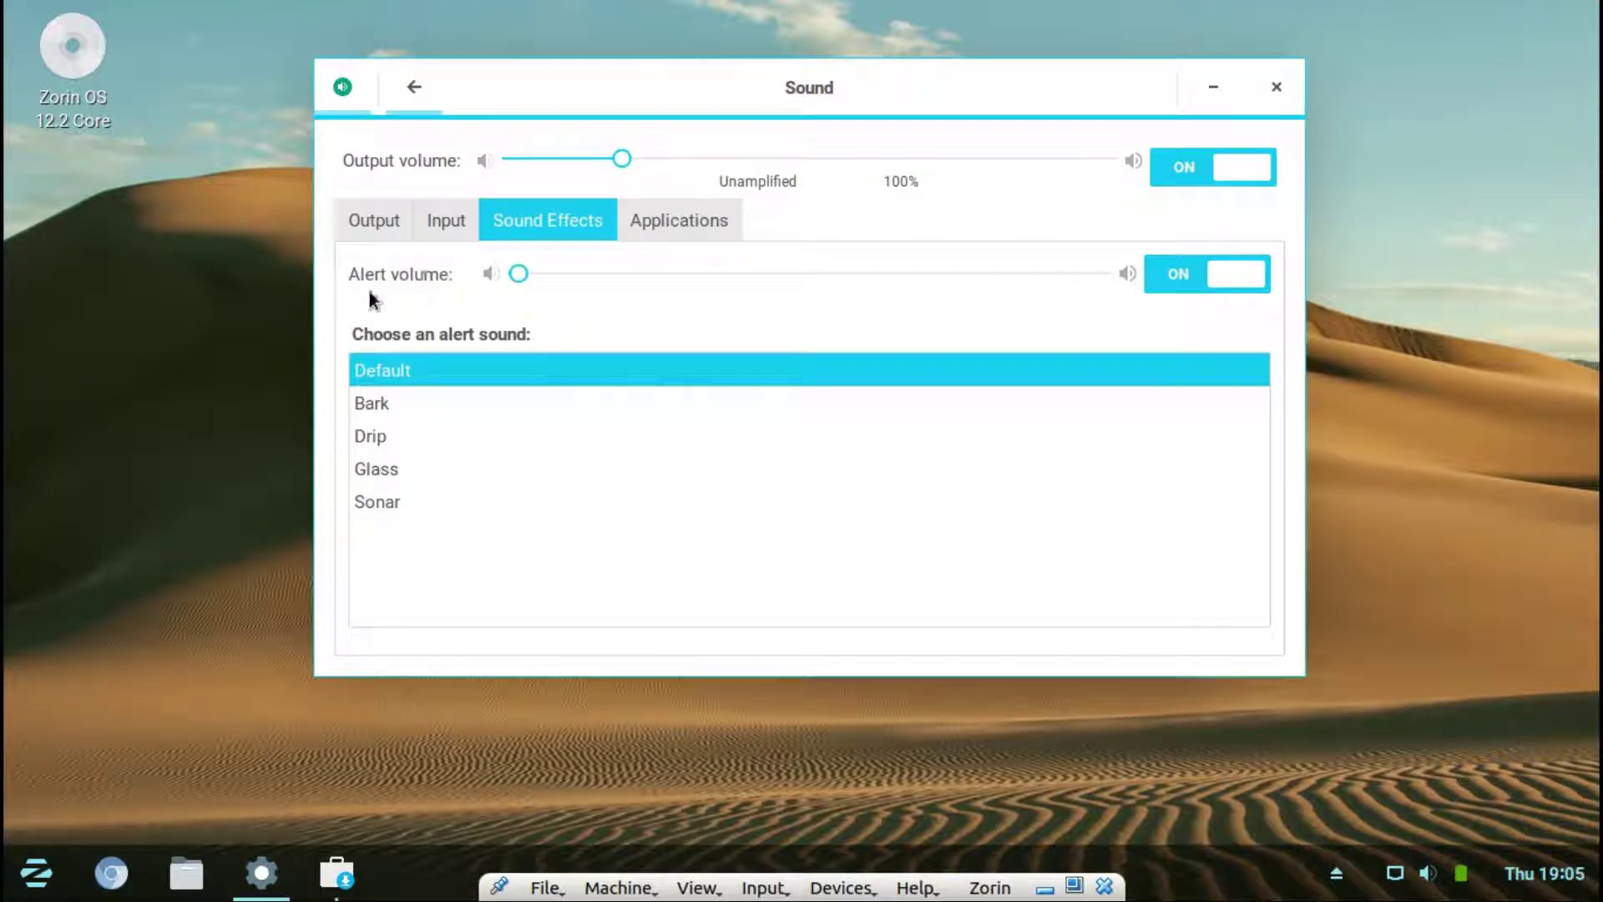
left_click(373, 220)
left_click(417, 84)
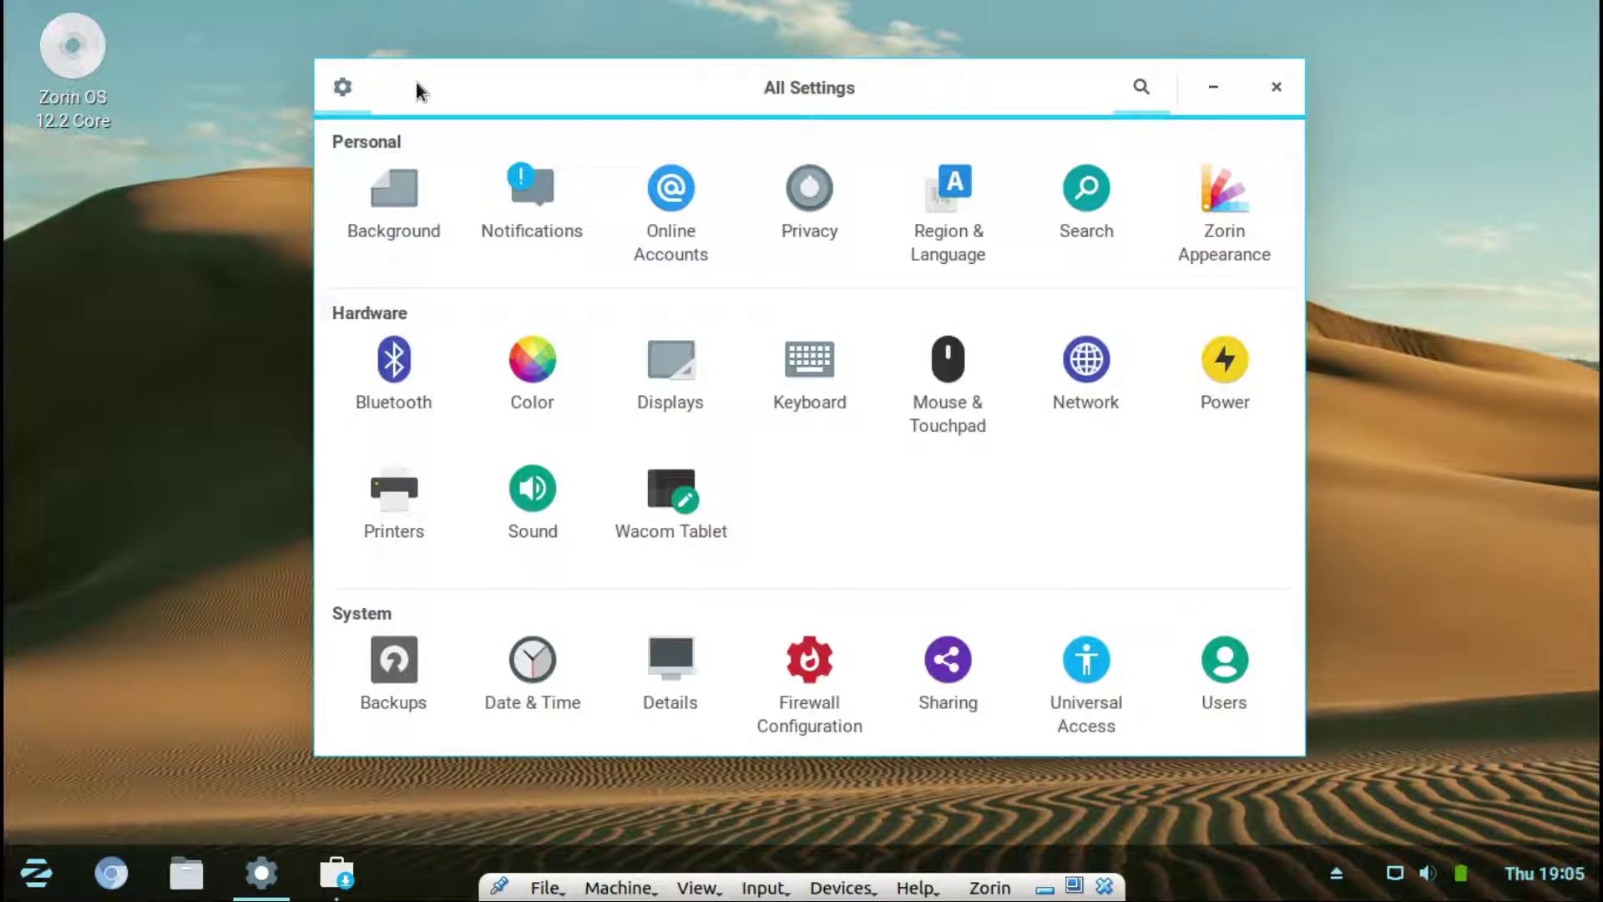
View the Privacy settings and the list of apps in the Search settings, then return to the overview
left_click(822, 210)
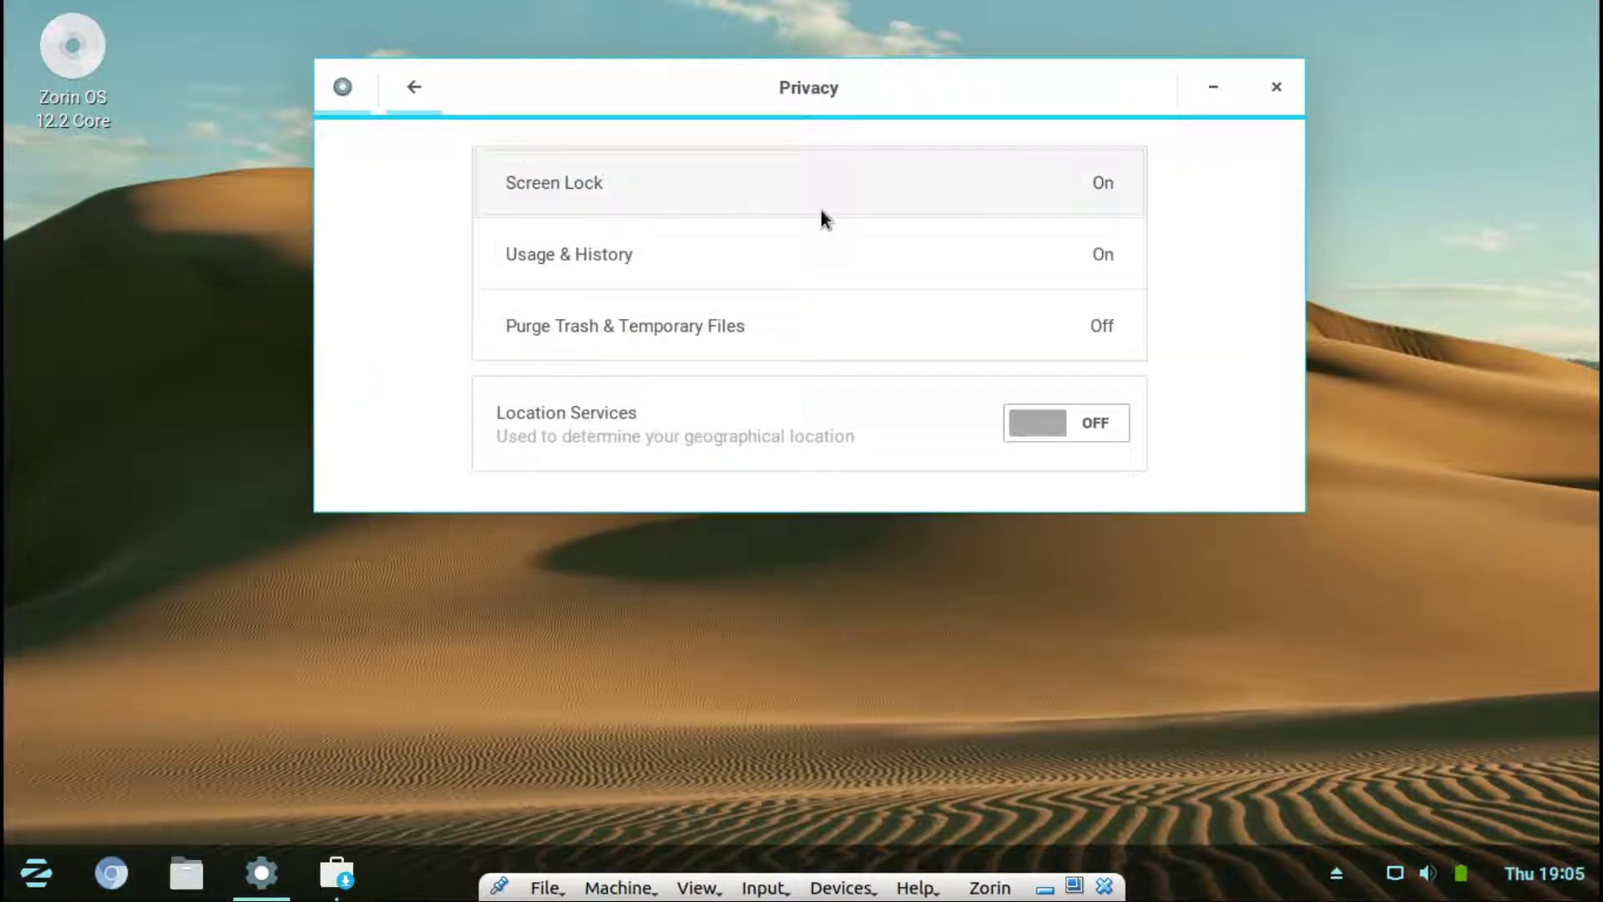
left_click(418, 83)
left_click(1102, 211)
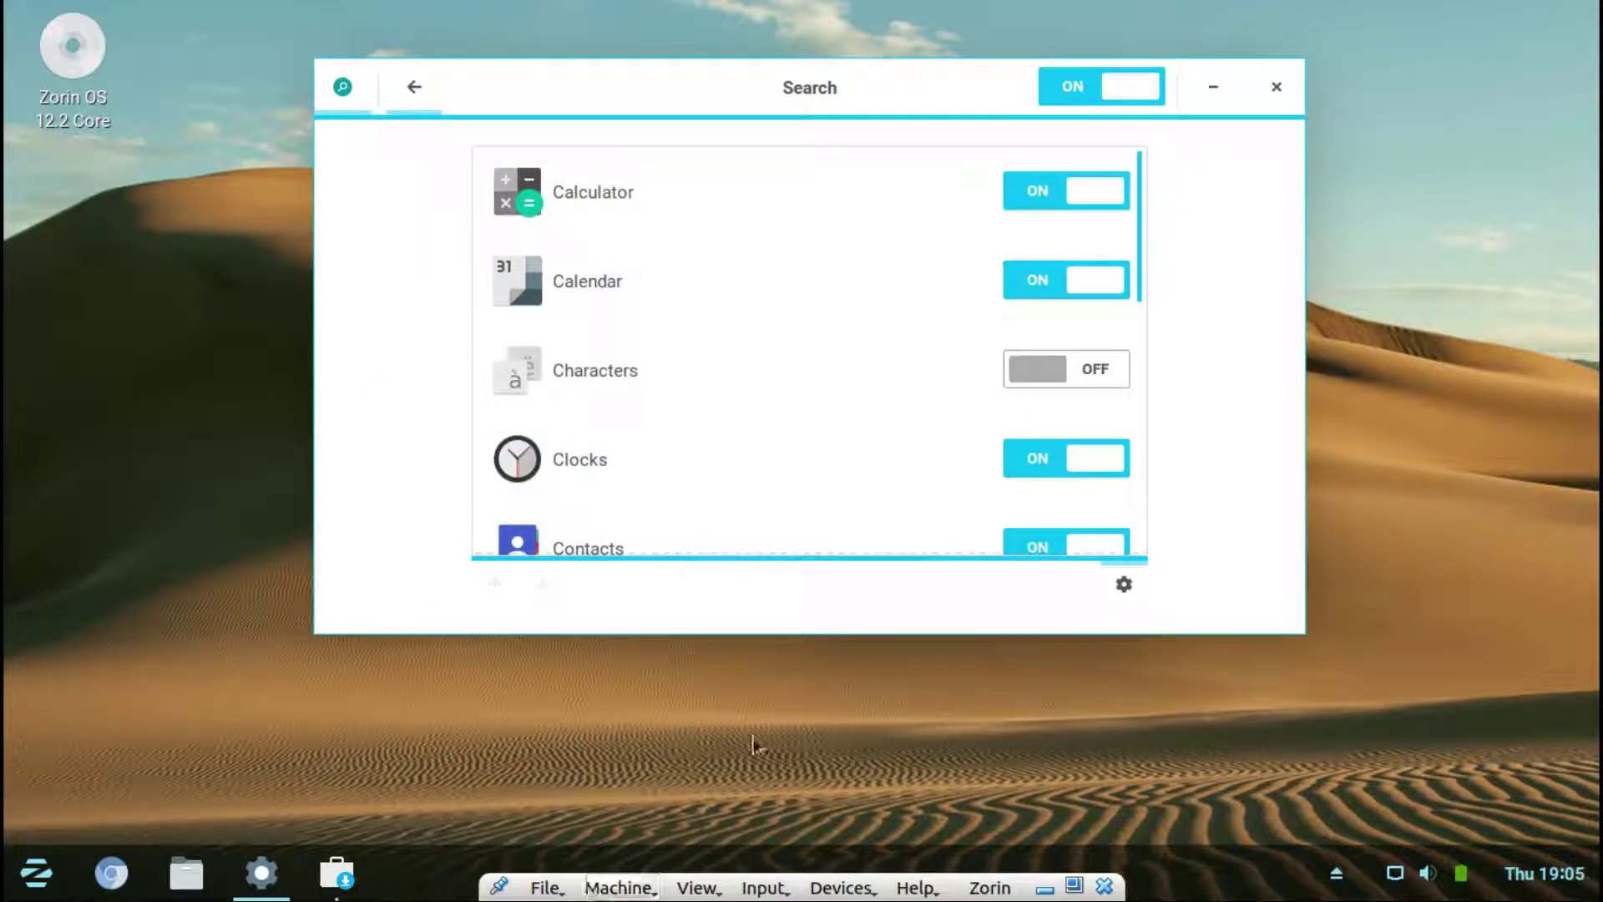
scroll(1019, 368, "down", 3)
scroll(1035, 371, "up", 3)
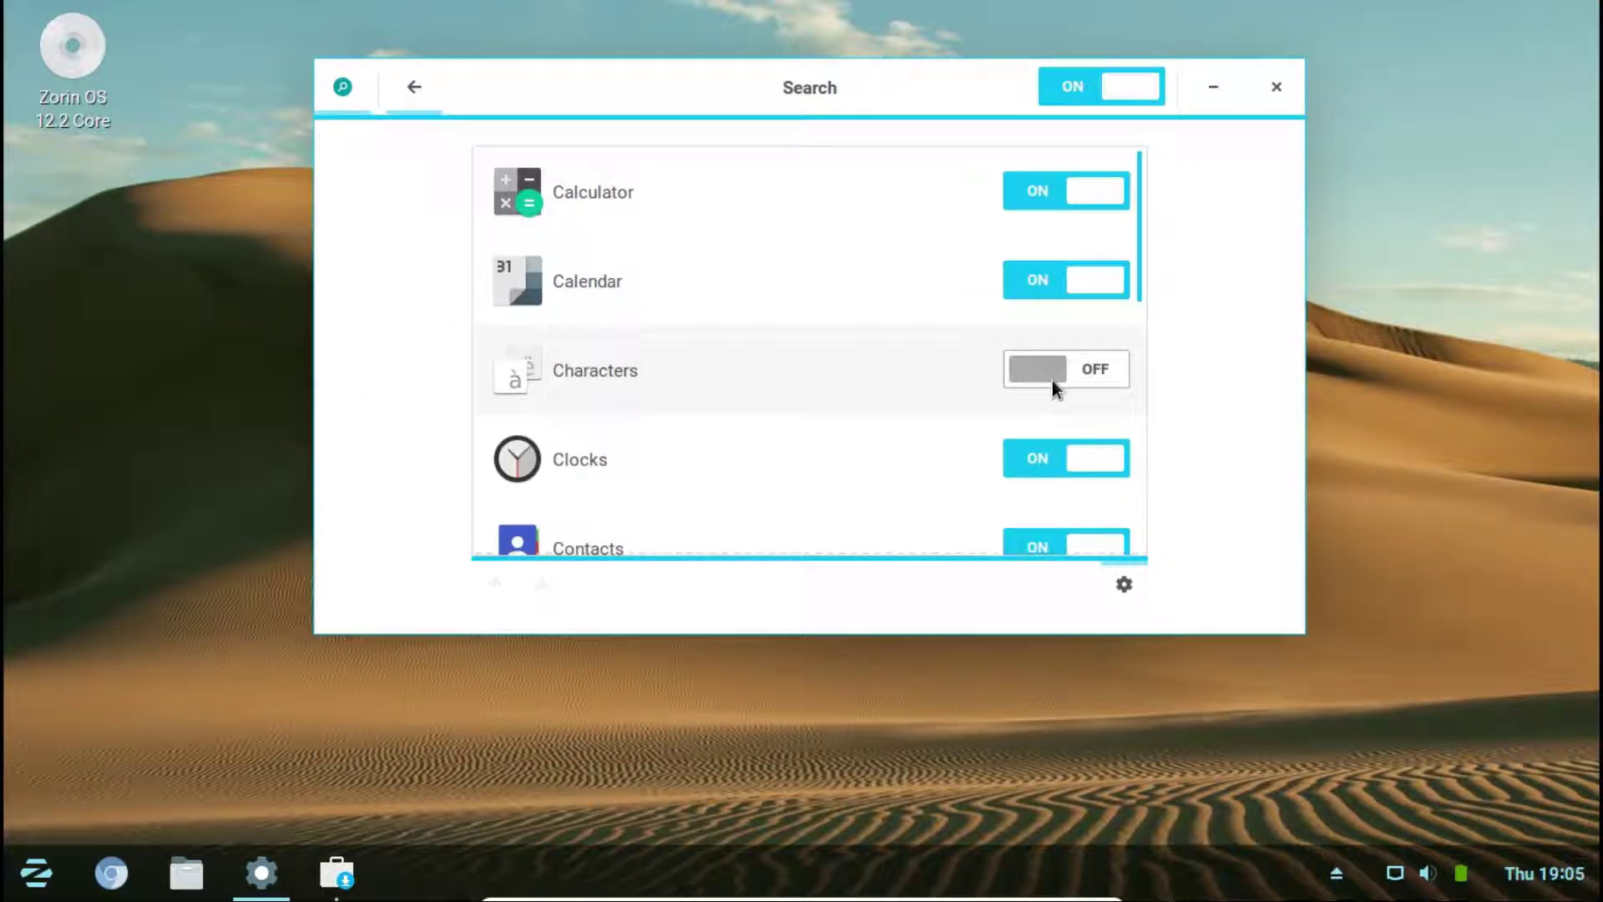
scroll(597, 346, "down", 1)
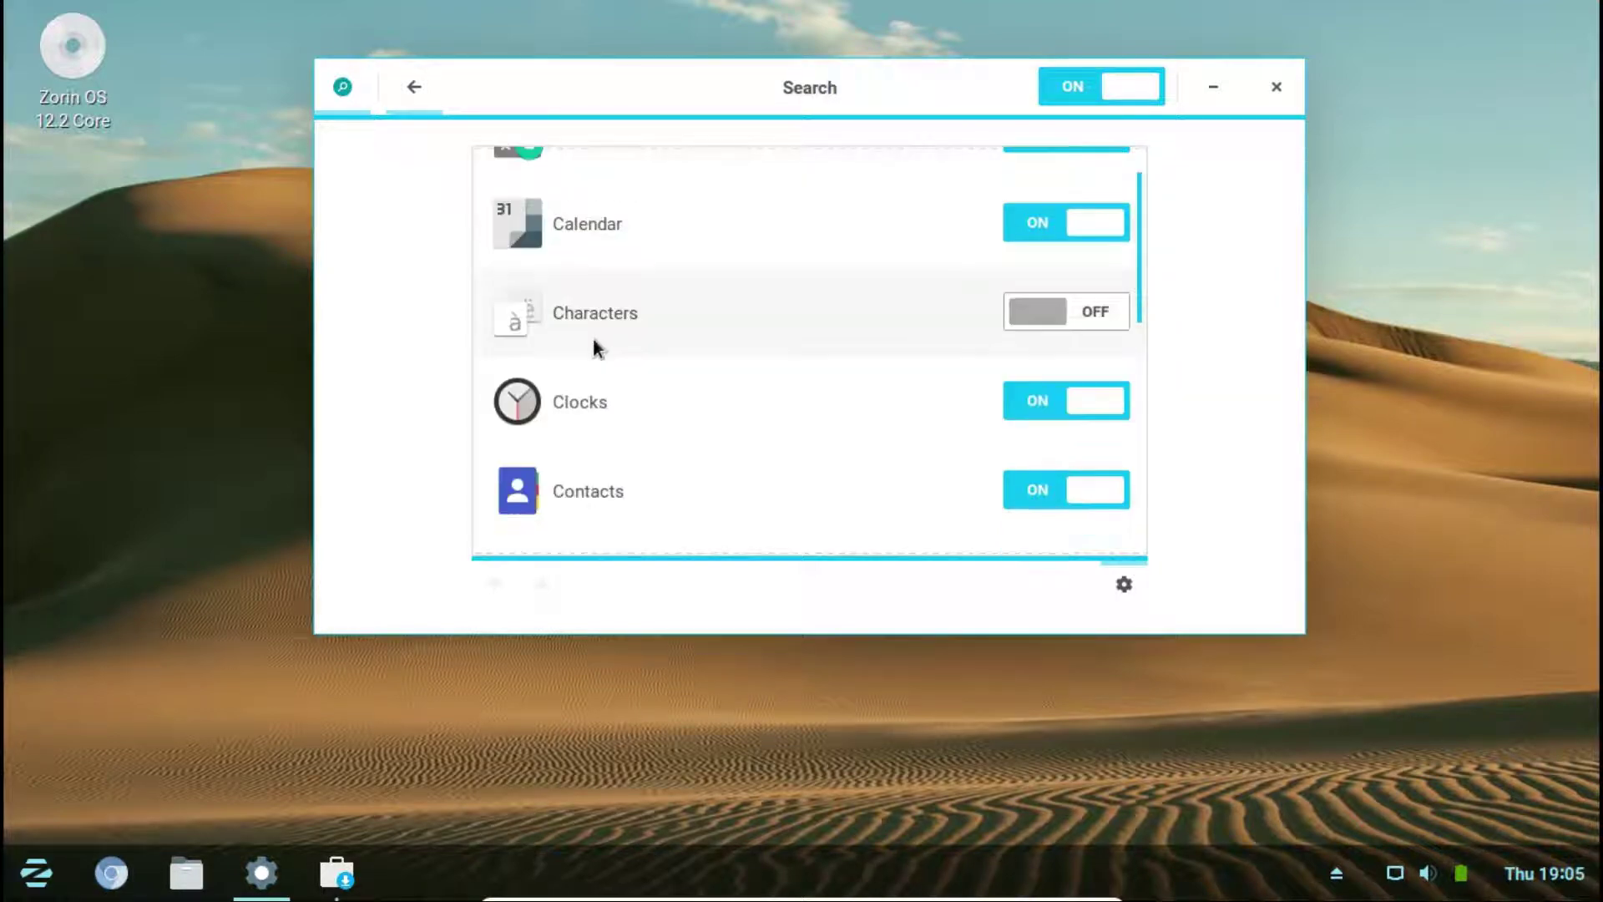
scroll(584, 334, "down", 2)
left_click(415, 77)
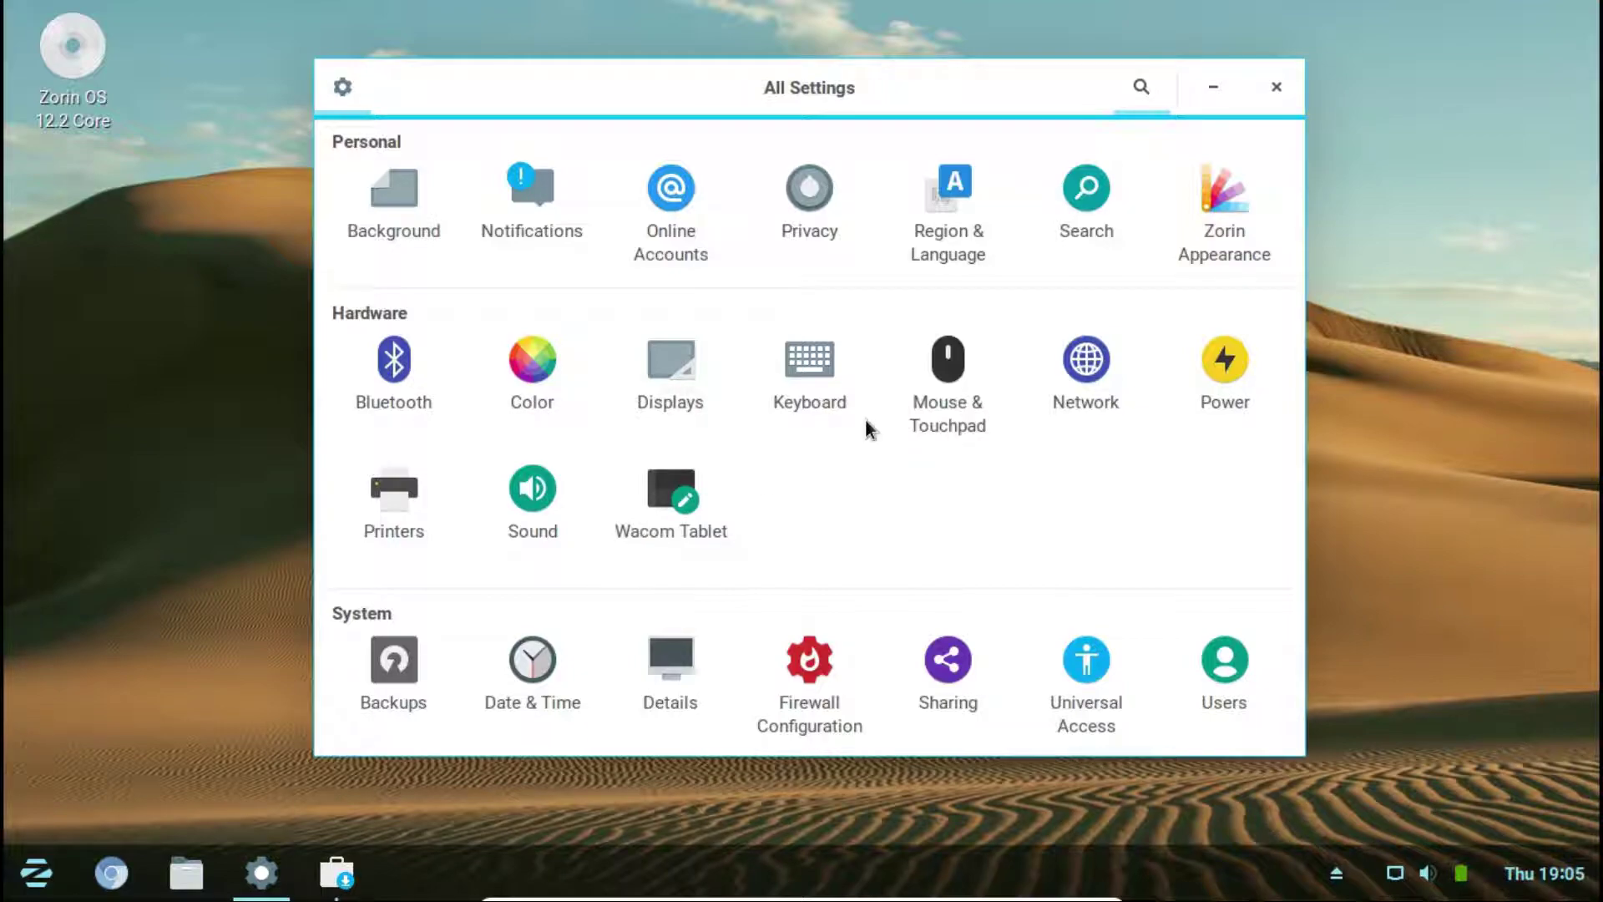
Look for printers to add twice in the Printers settings, cancelling each time, and return to the settings overview
left_click(398, 511)
left_click(918, 344)
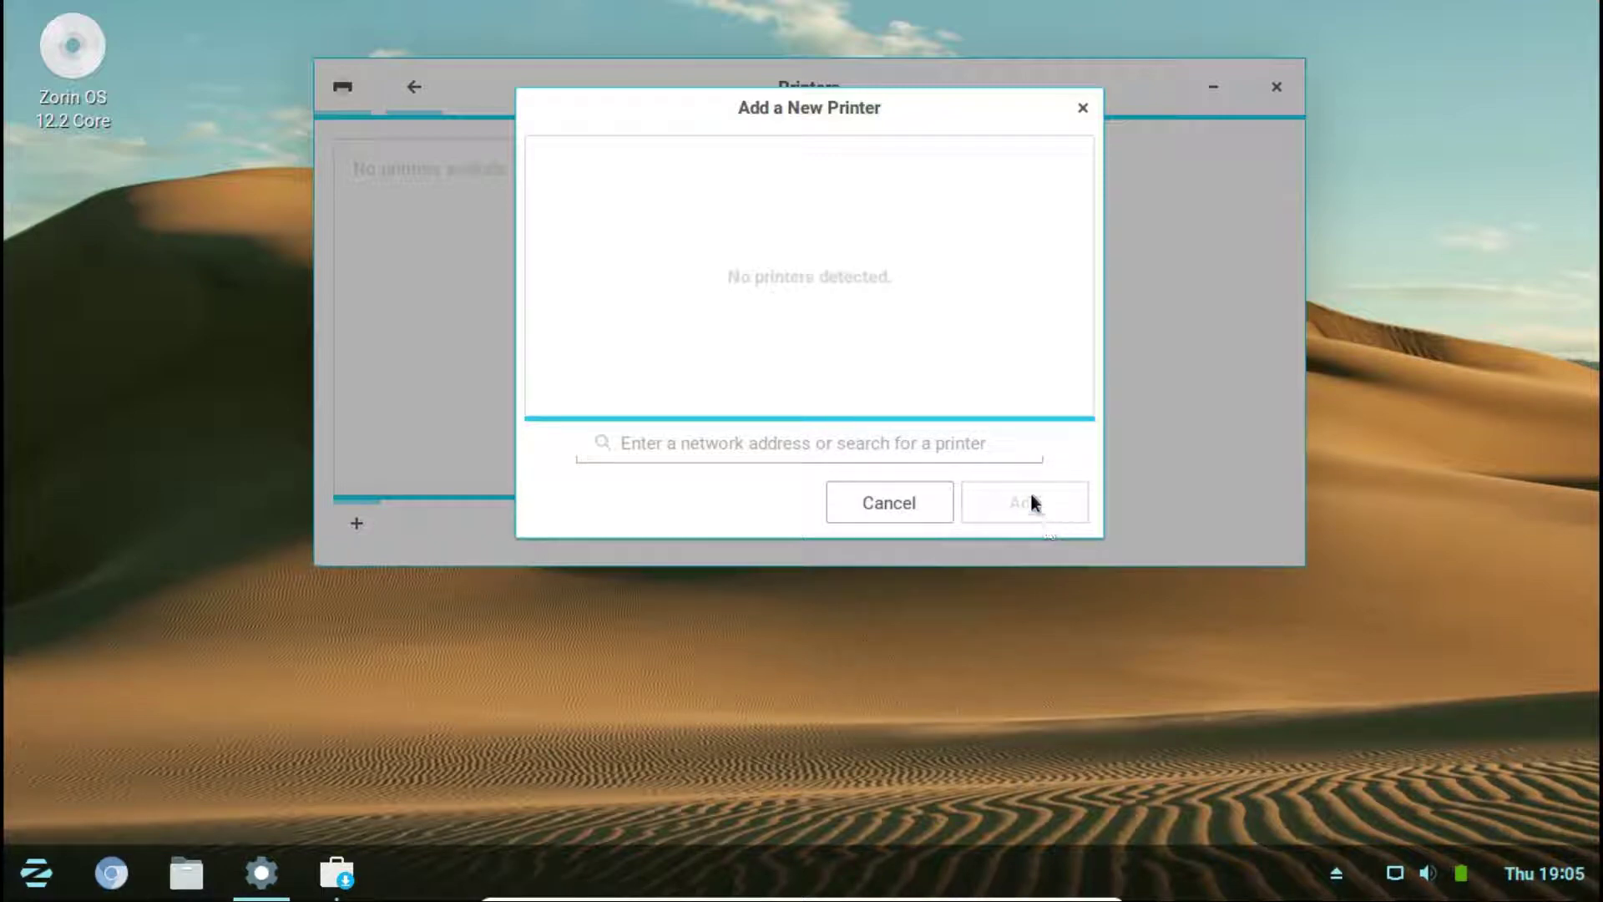
left_click(892, 444)
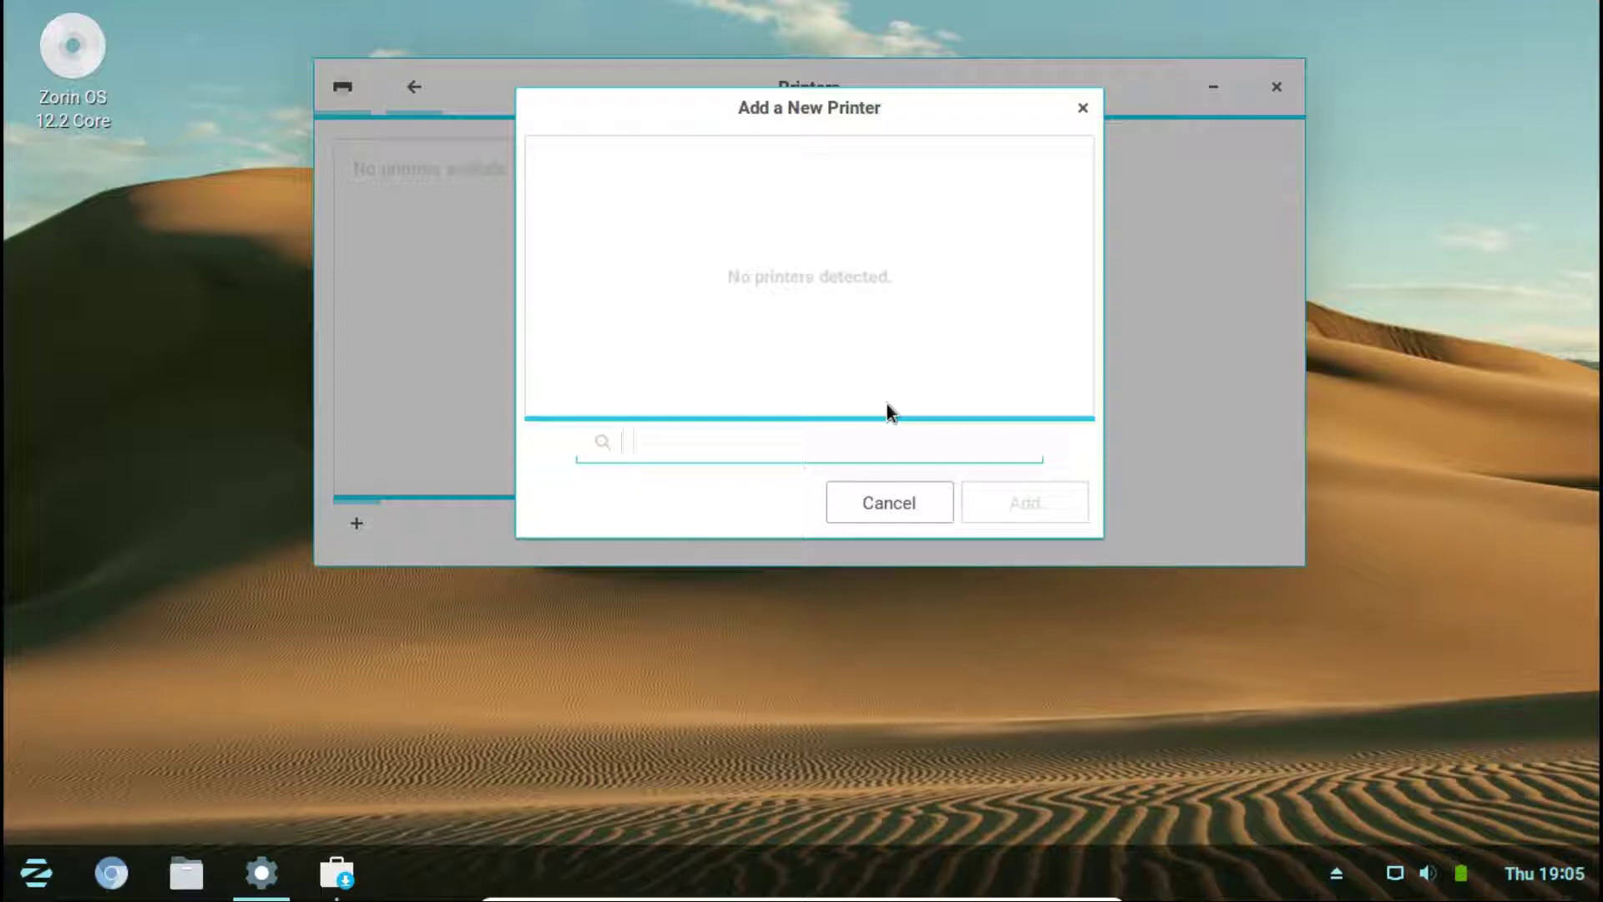
left_click(919, 486)
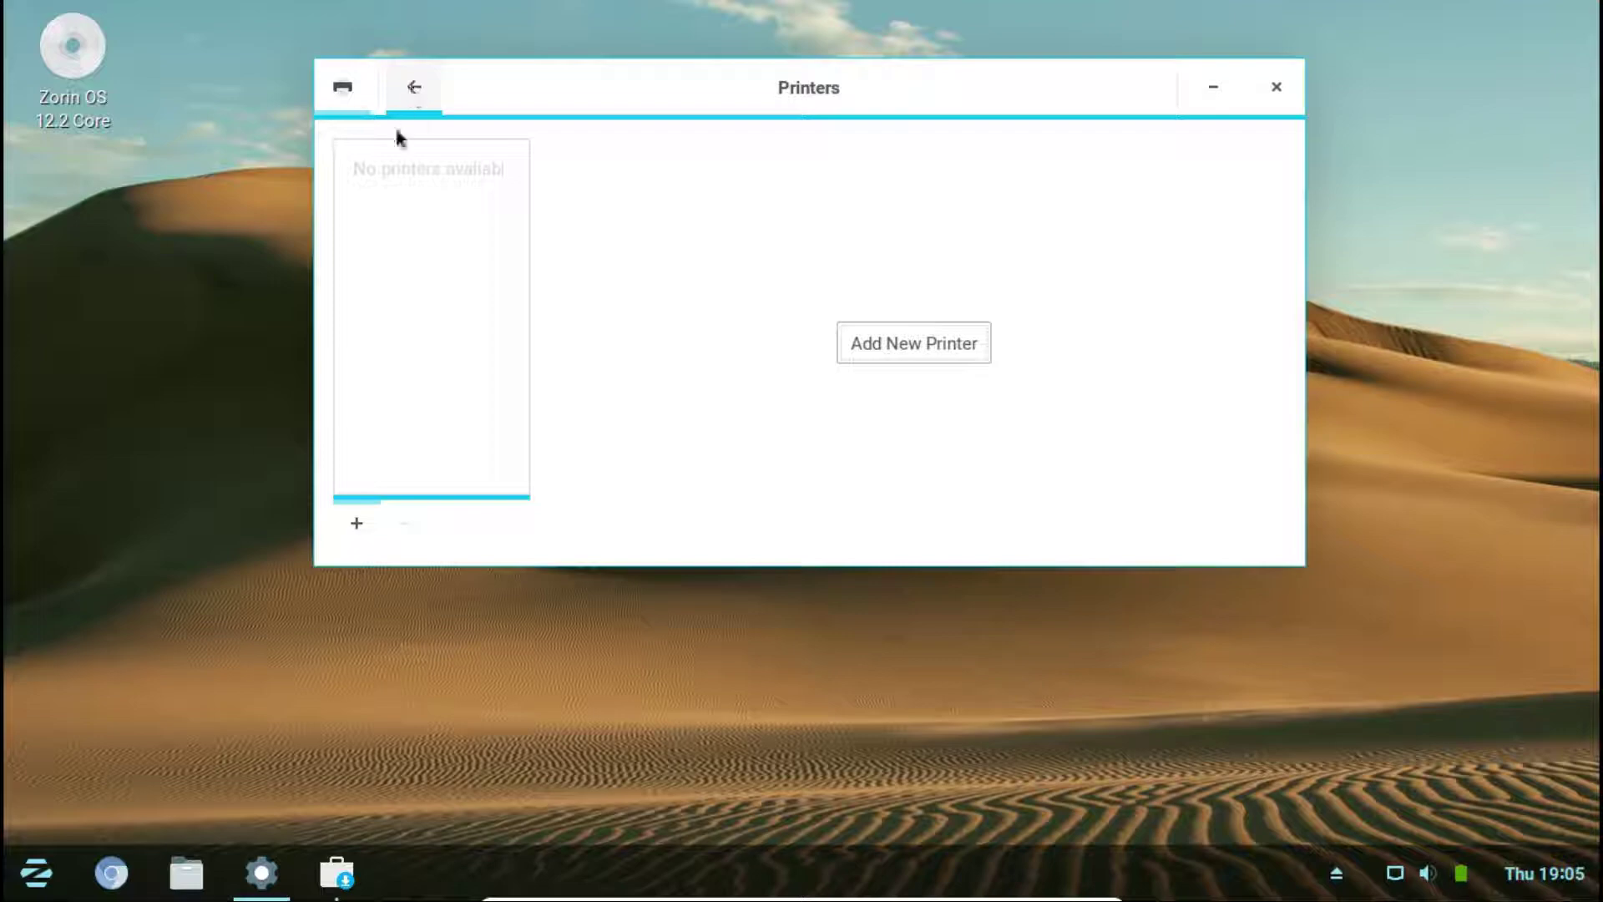
left_click(355, 520)
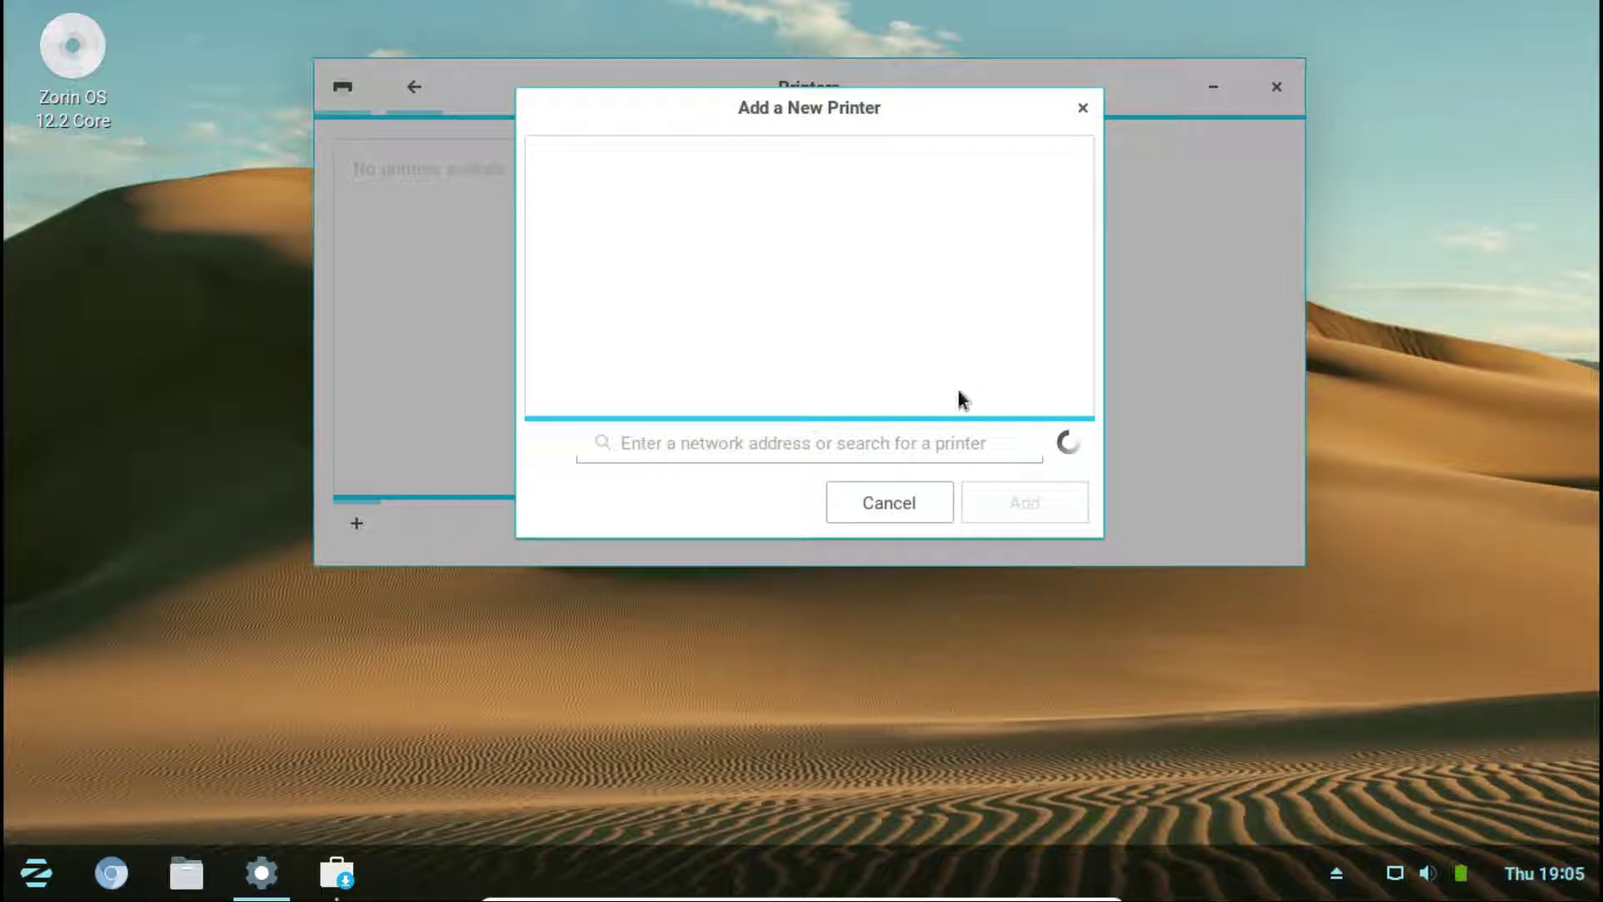
left_click(870, 514)
left_click(414, 88)
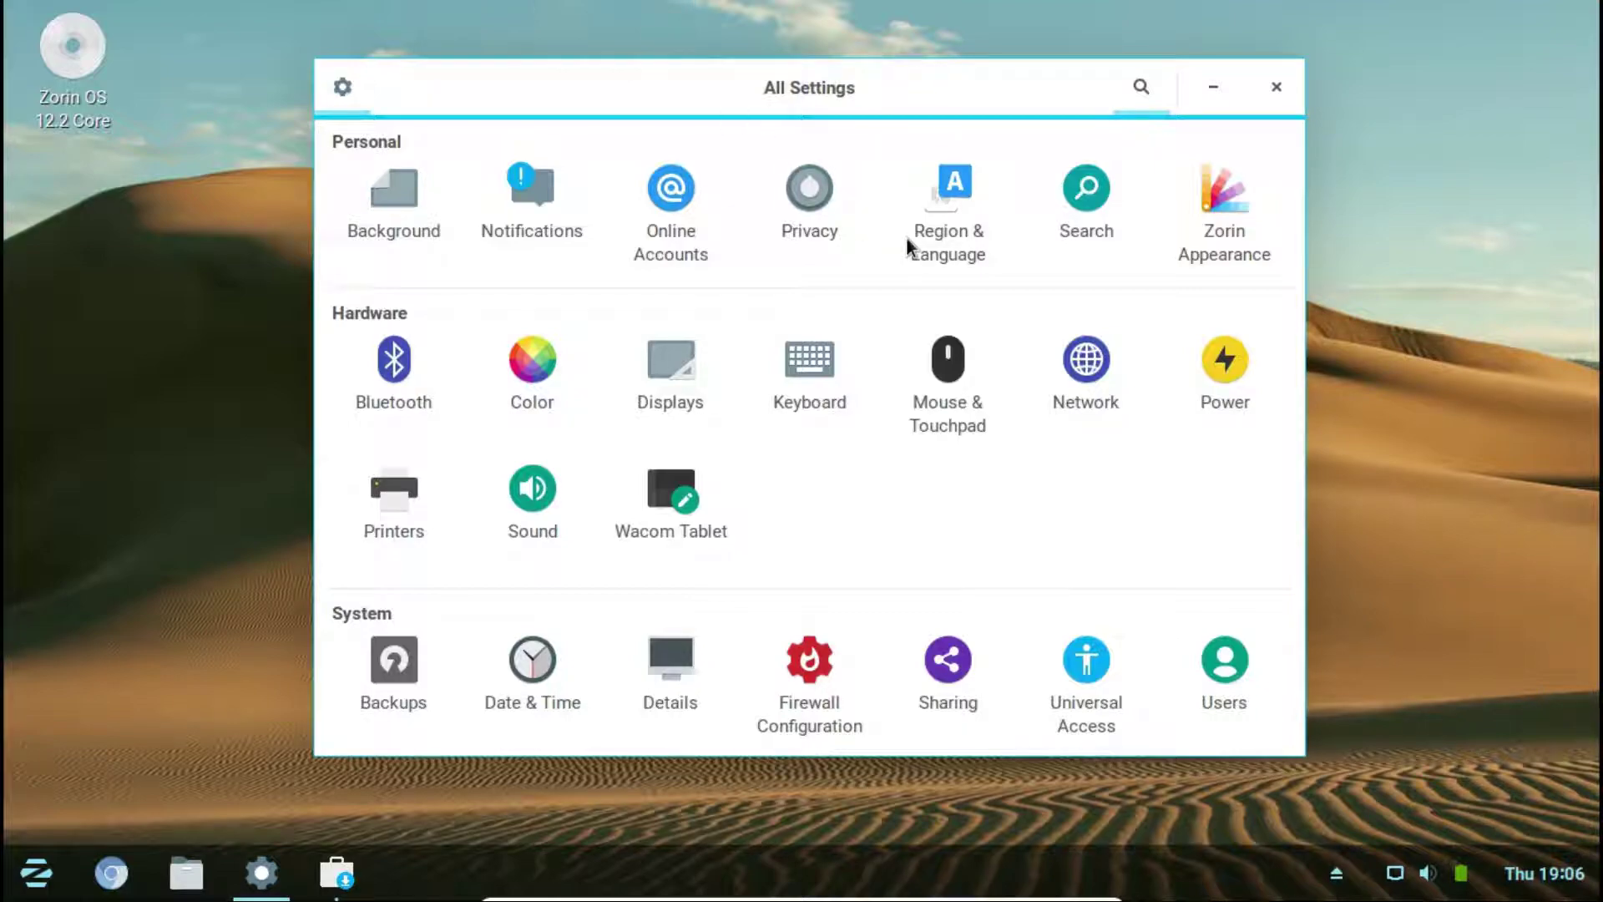
Open the Power settings and view the Automatic Suspend options, closing them without changes
left_click(1213, 386)
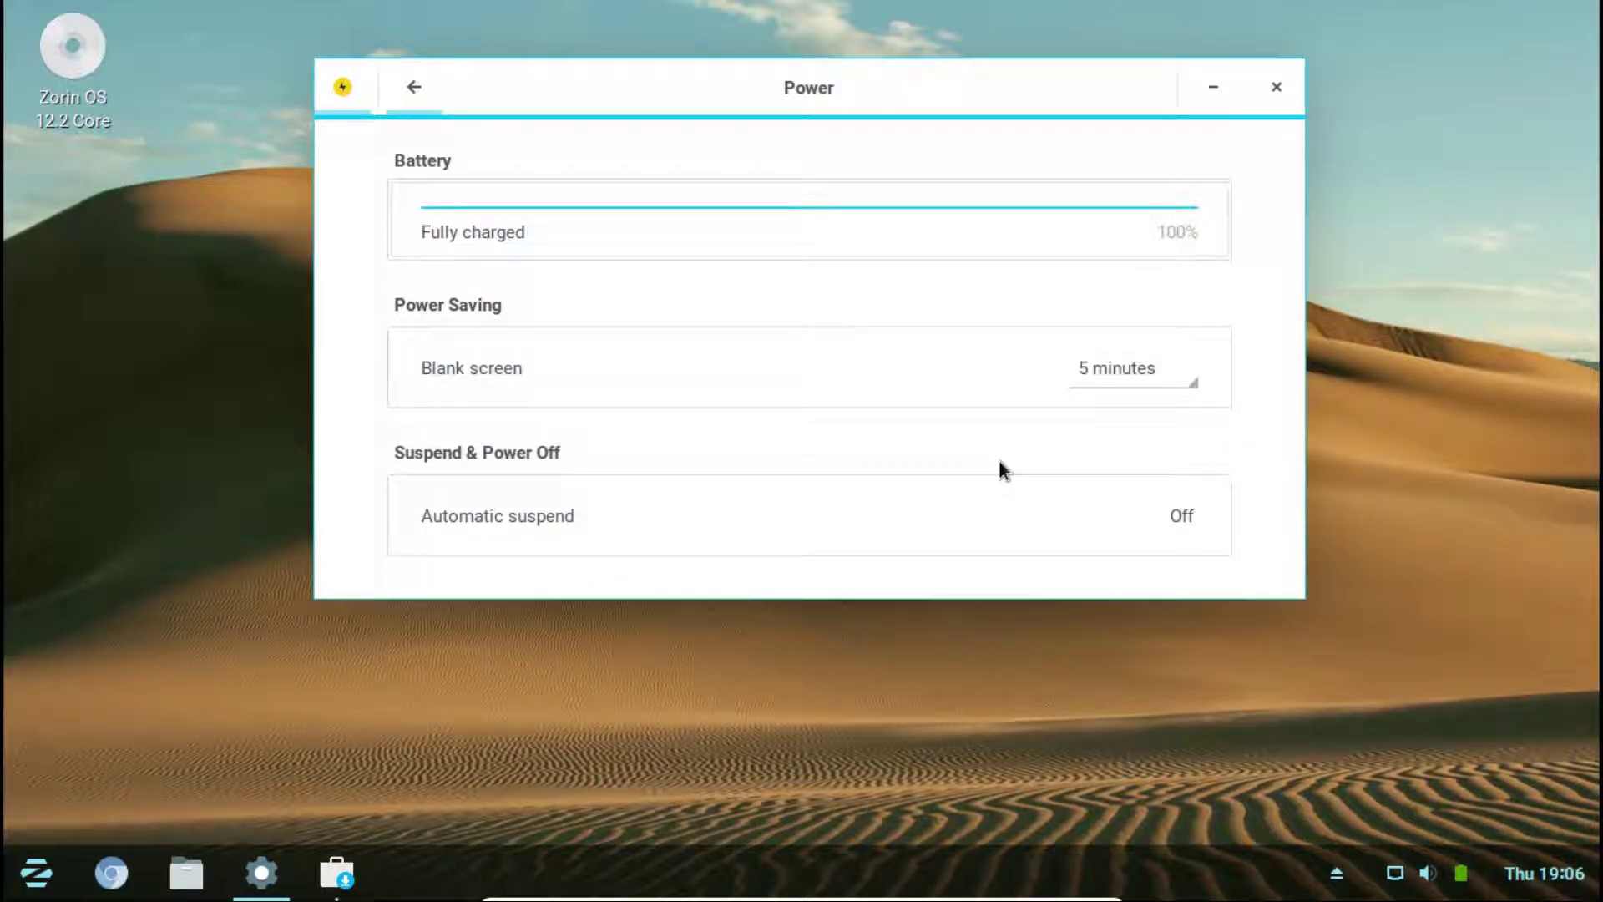
left_click(1101, 505)
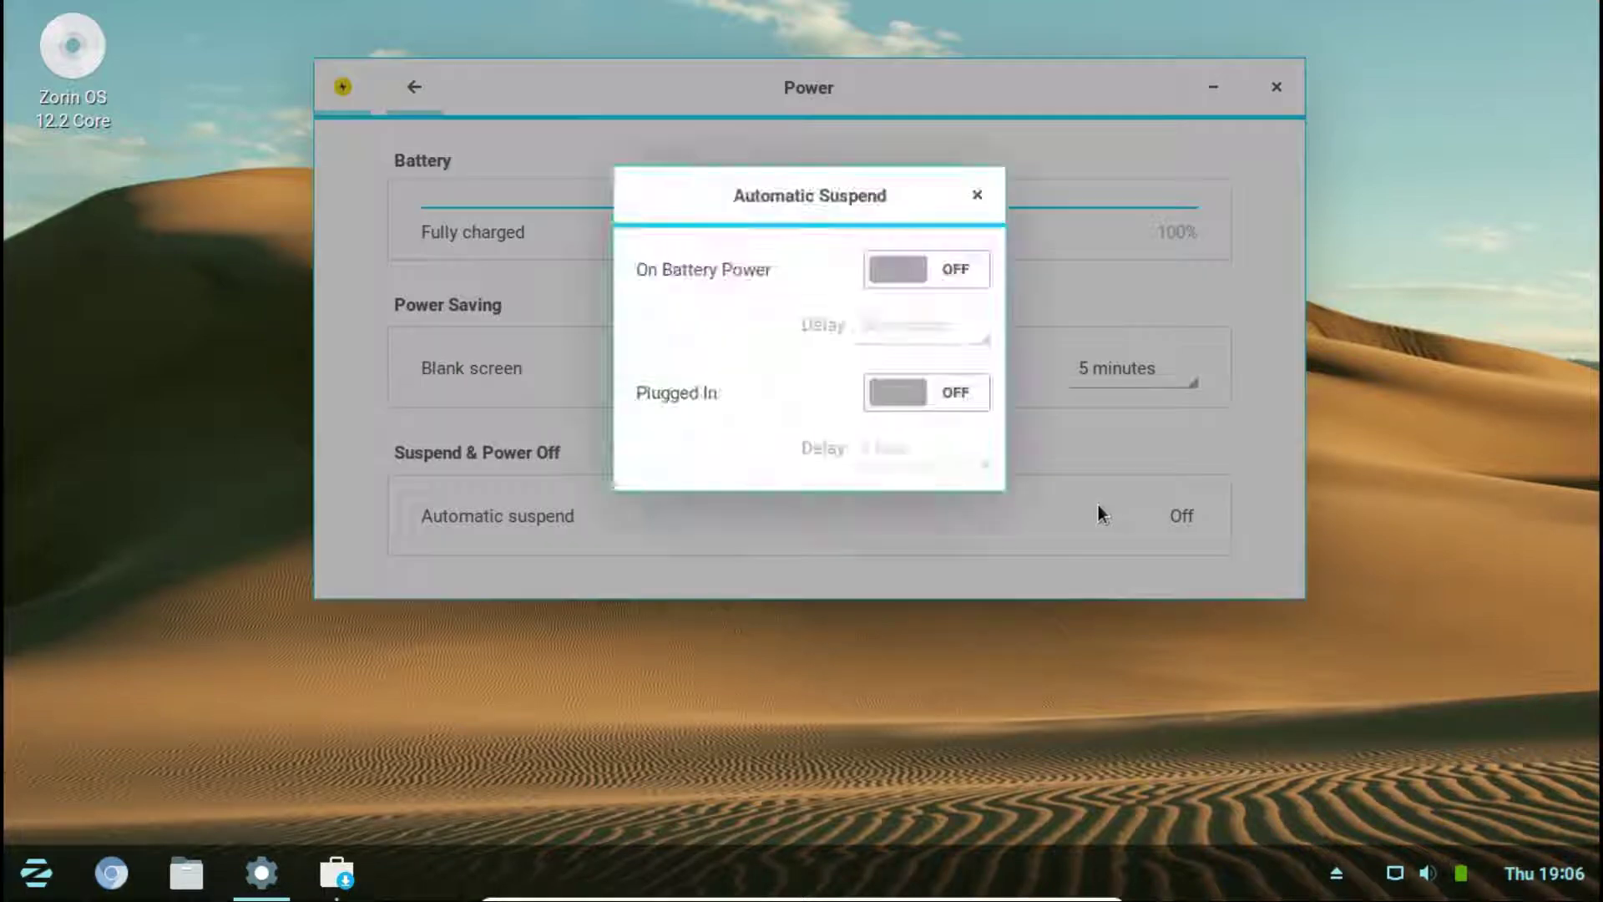
left_click(973, 194)
View the wired connection options in the system menu, dismiss it, and return to the settings overview
left_click(1443, 871)
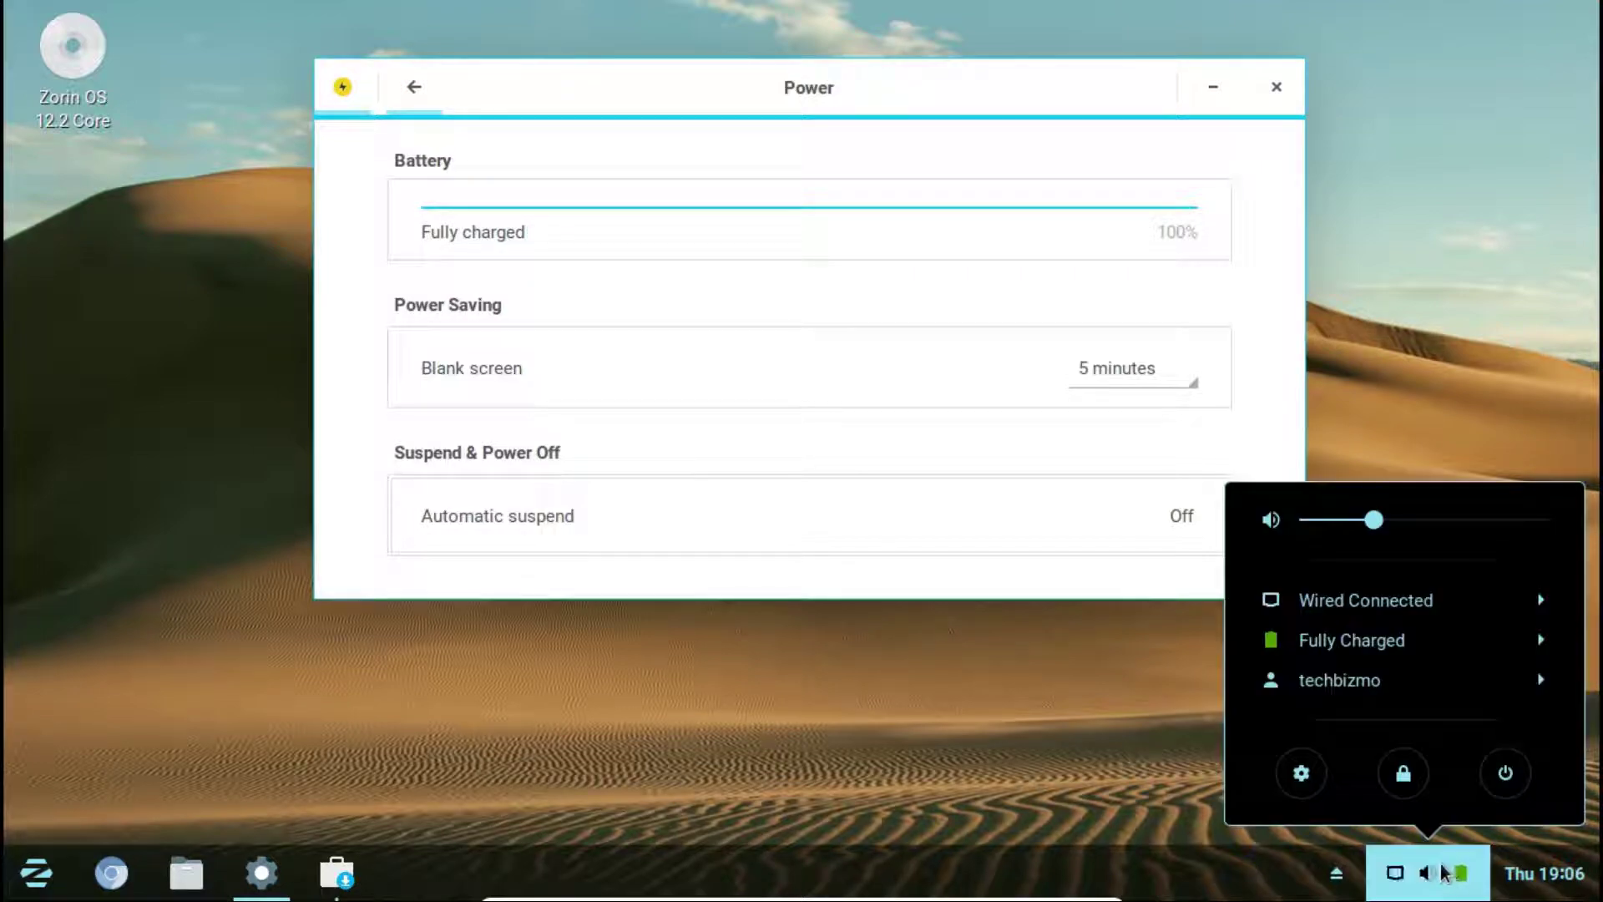
left_click(1399, 596)
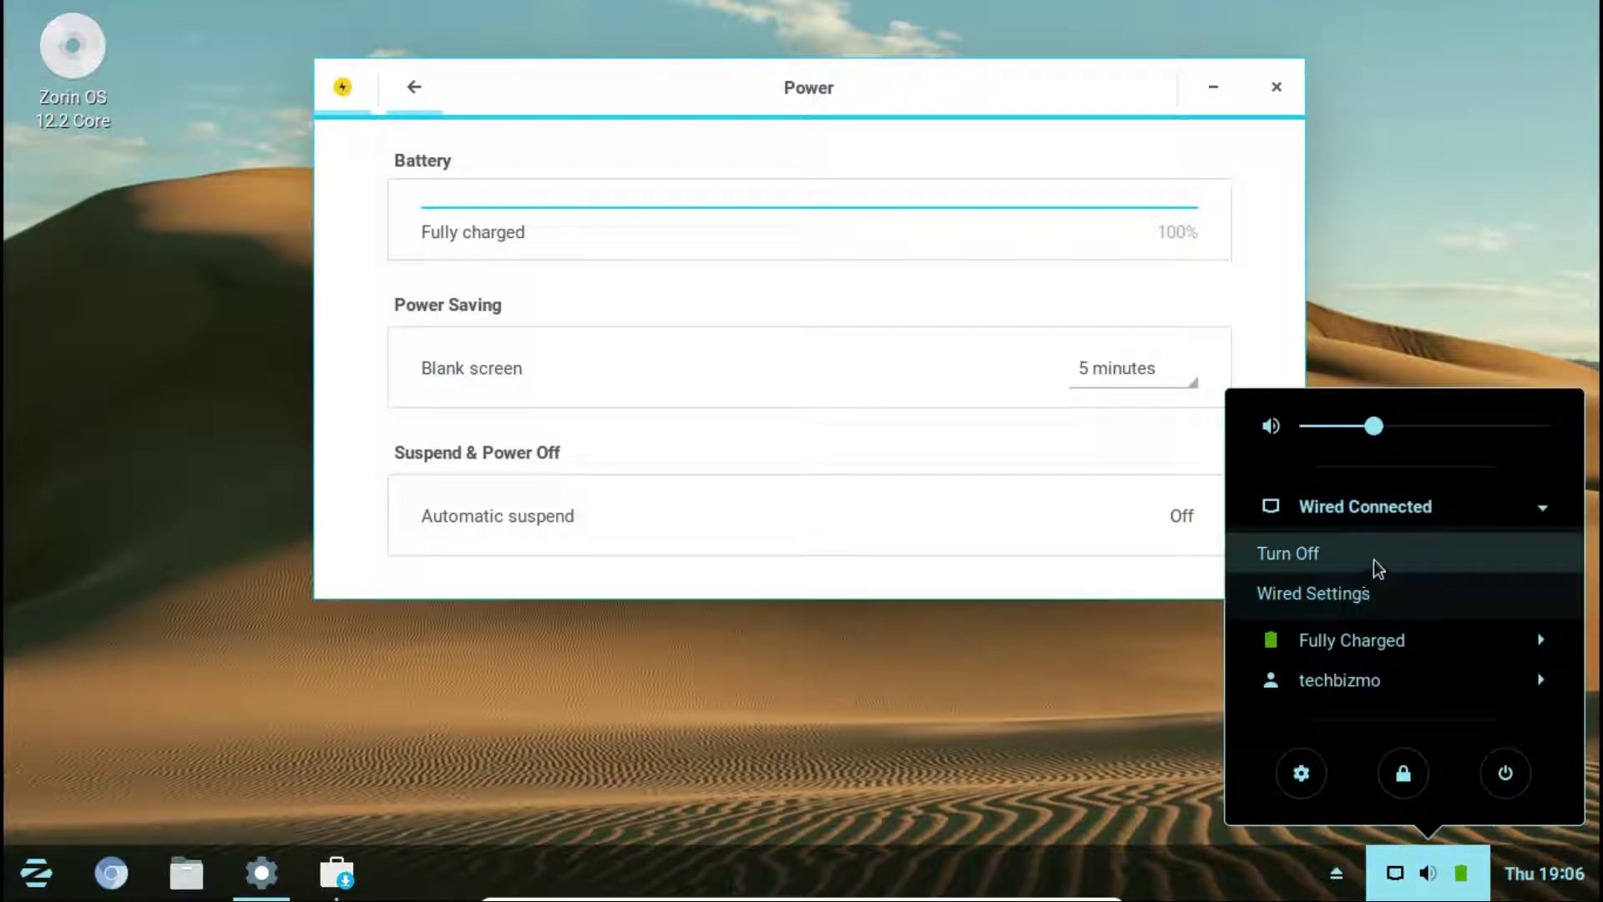
left_click(1152, 691)
left_click(417, 90)
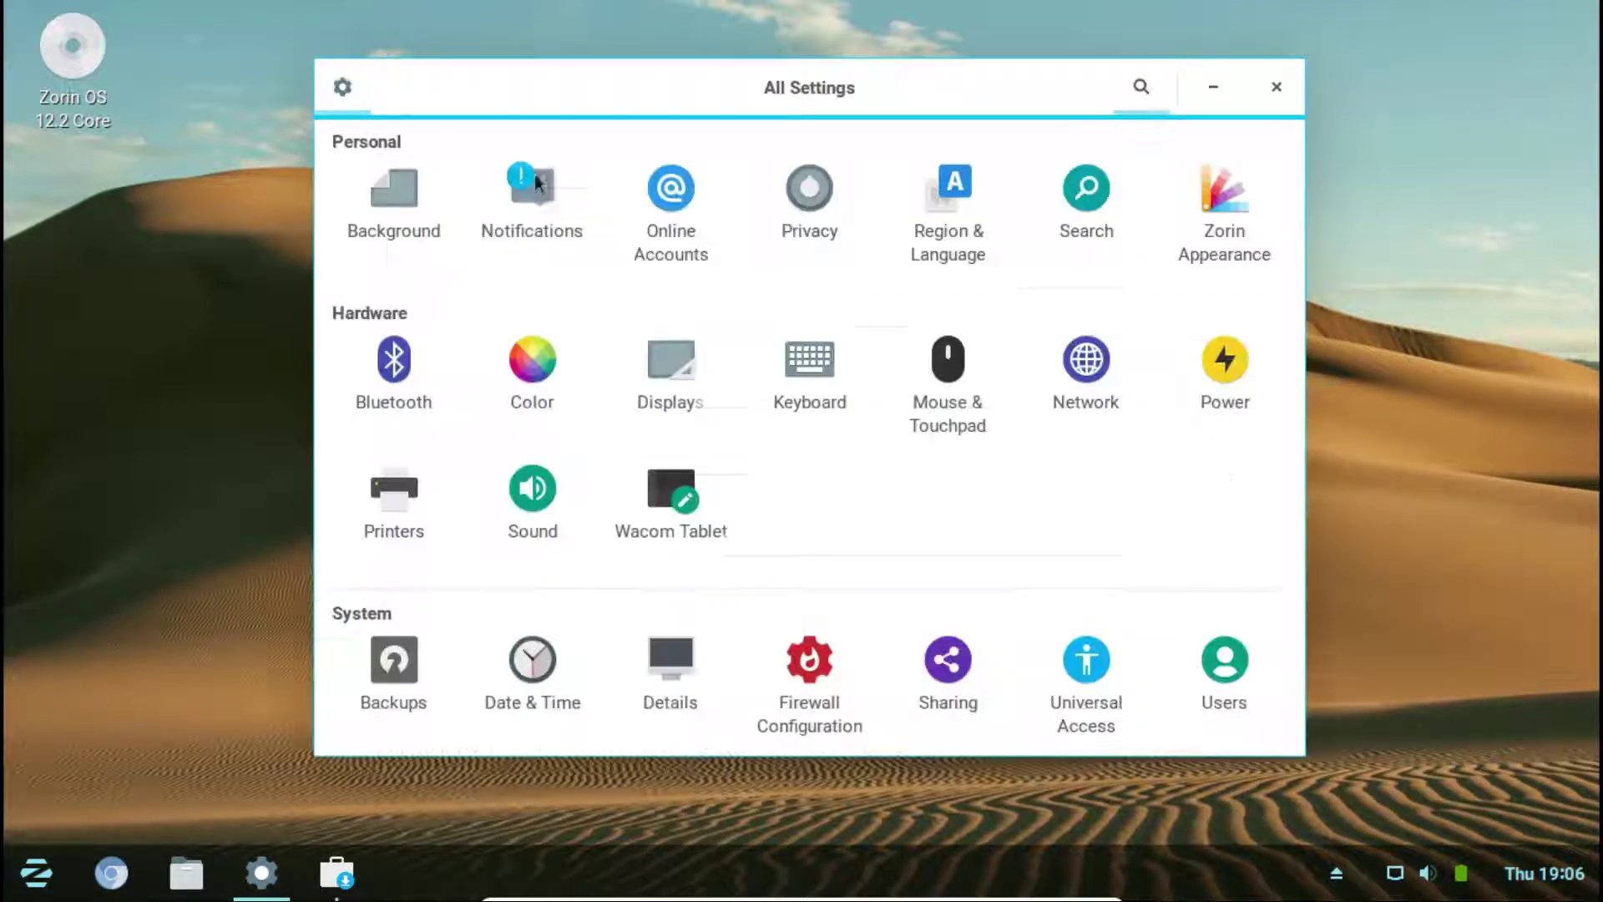
Reopen the Power settings to examine the power saving and suspend options, then return to the settings overview
left_click(1224, 397)
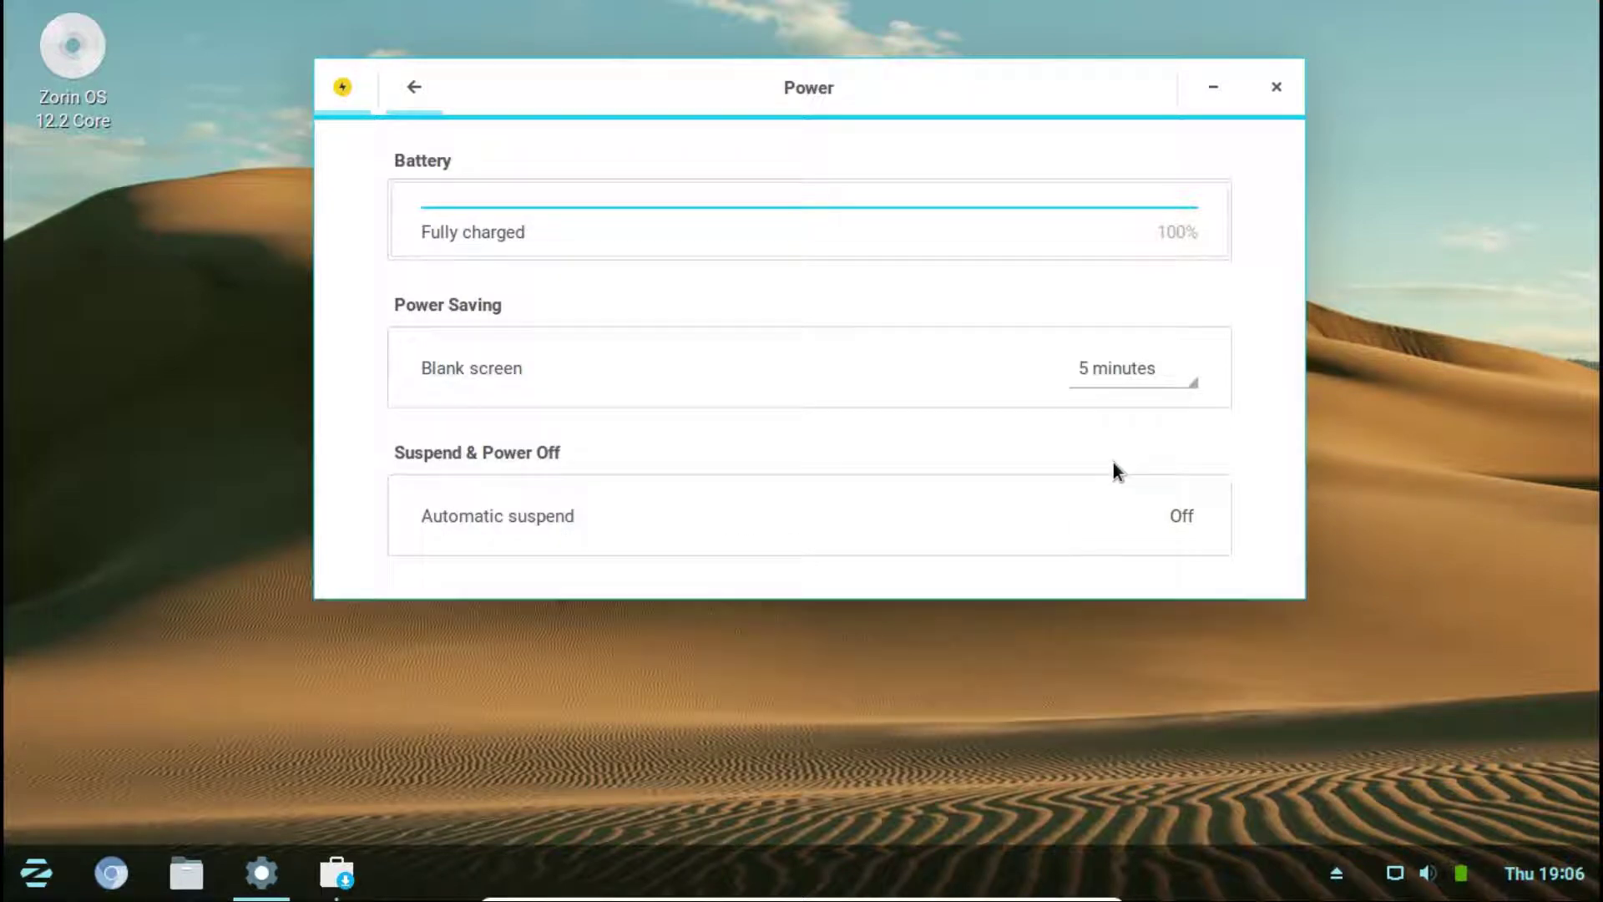
left_click(419, 92)
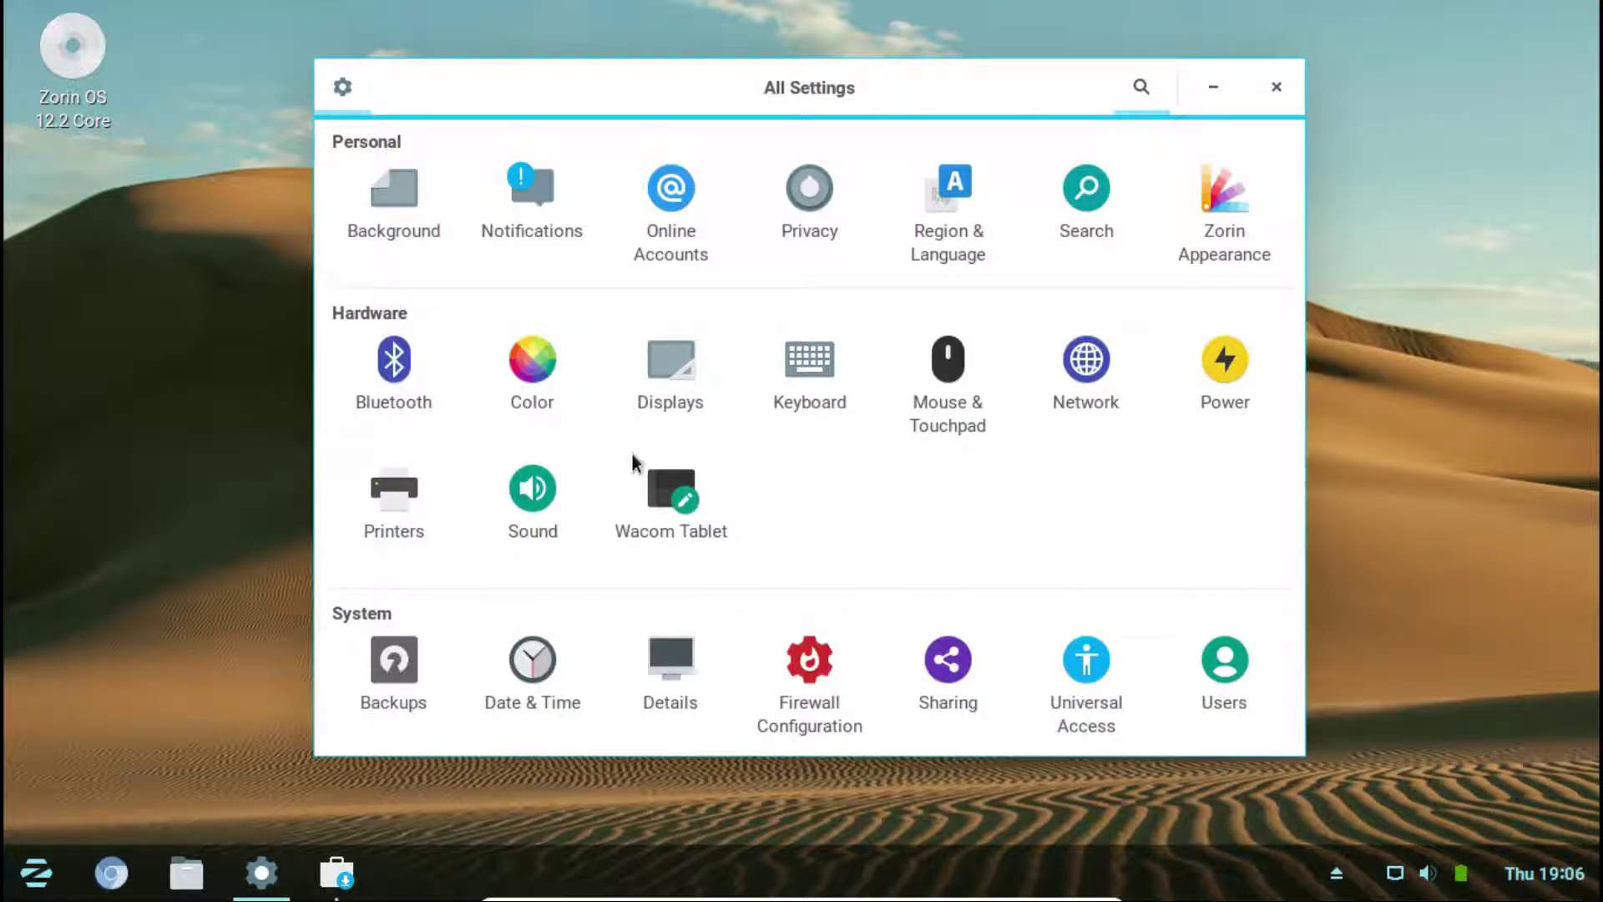
left_click(1219, 372)
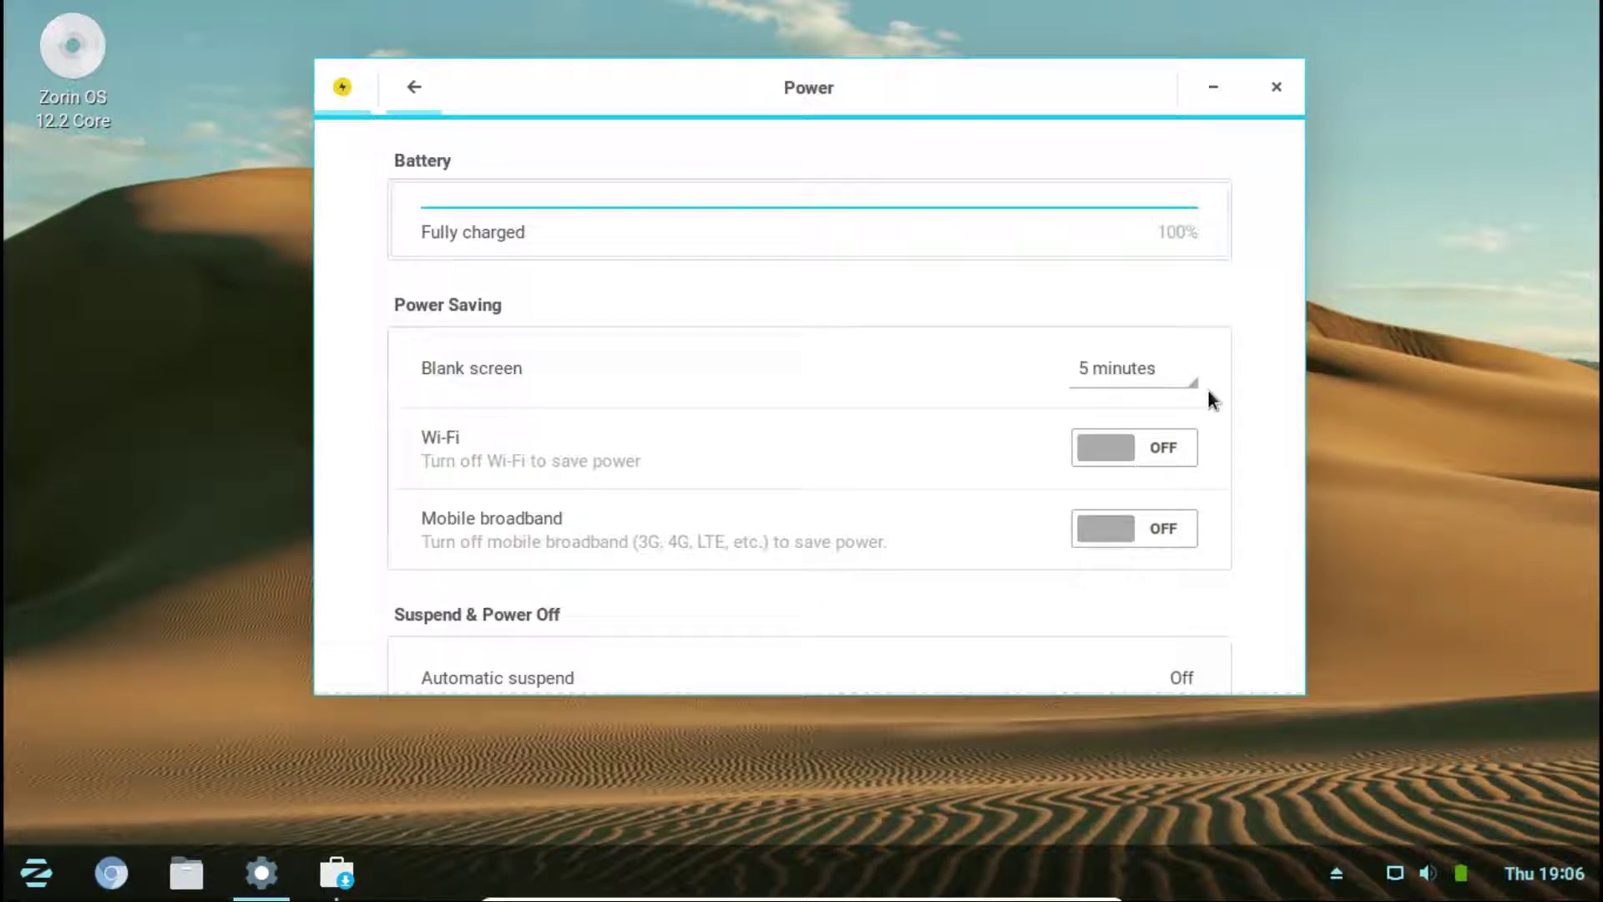
scroll(1107, 451, "down", 2)
scroll(1107, 451, "up", 2)
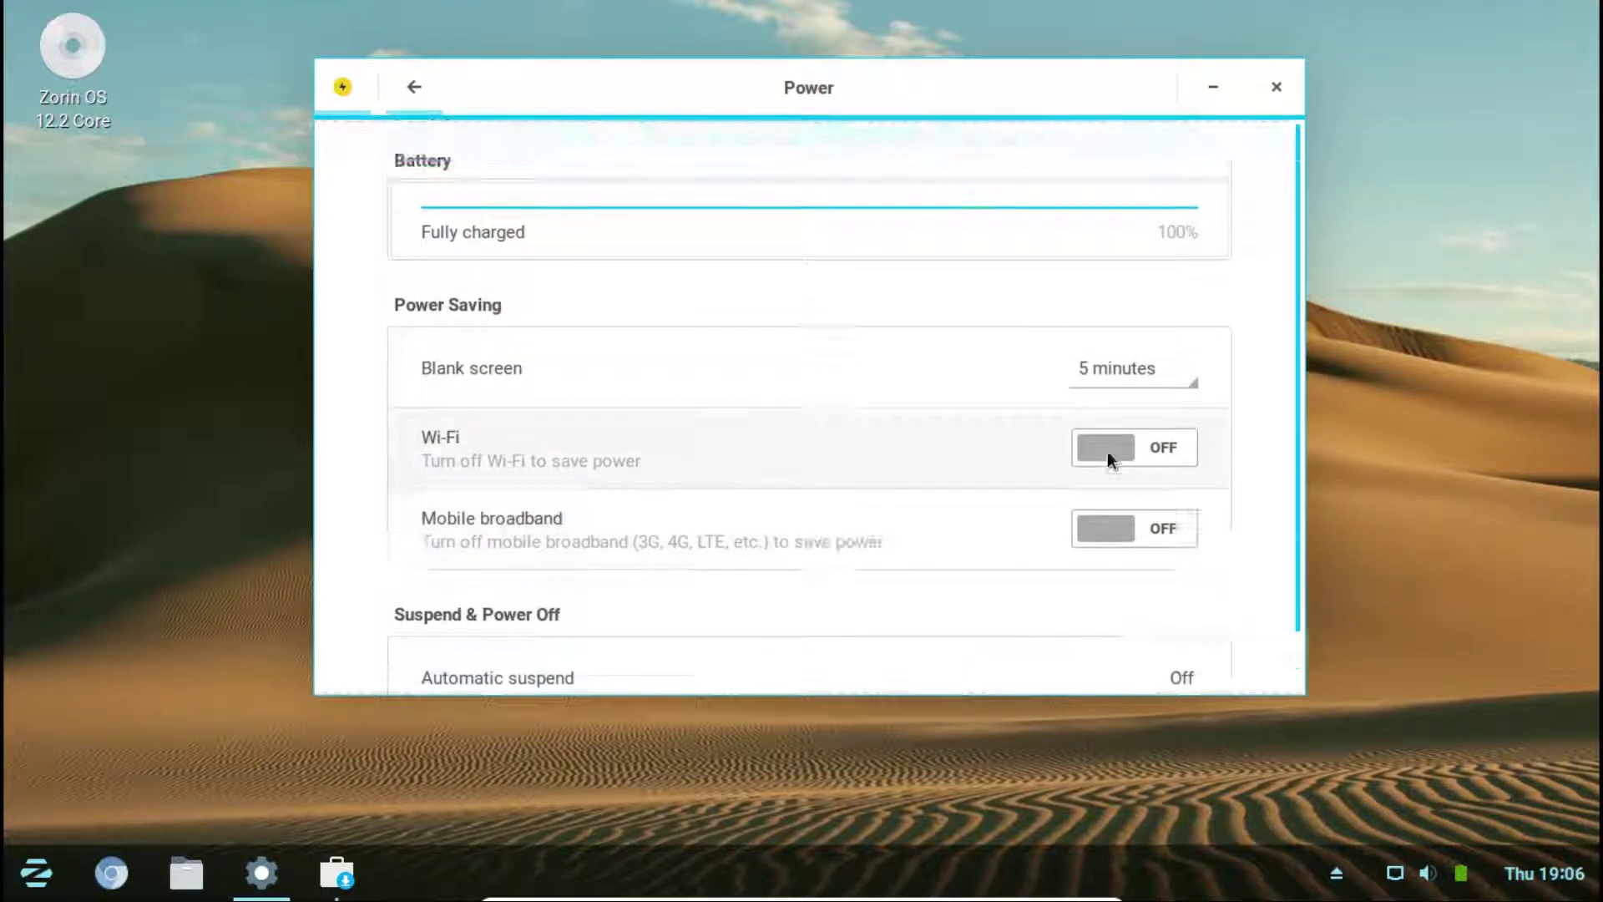
scroll(1043, 449, "down", 1)
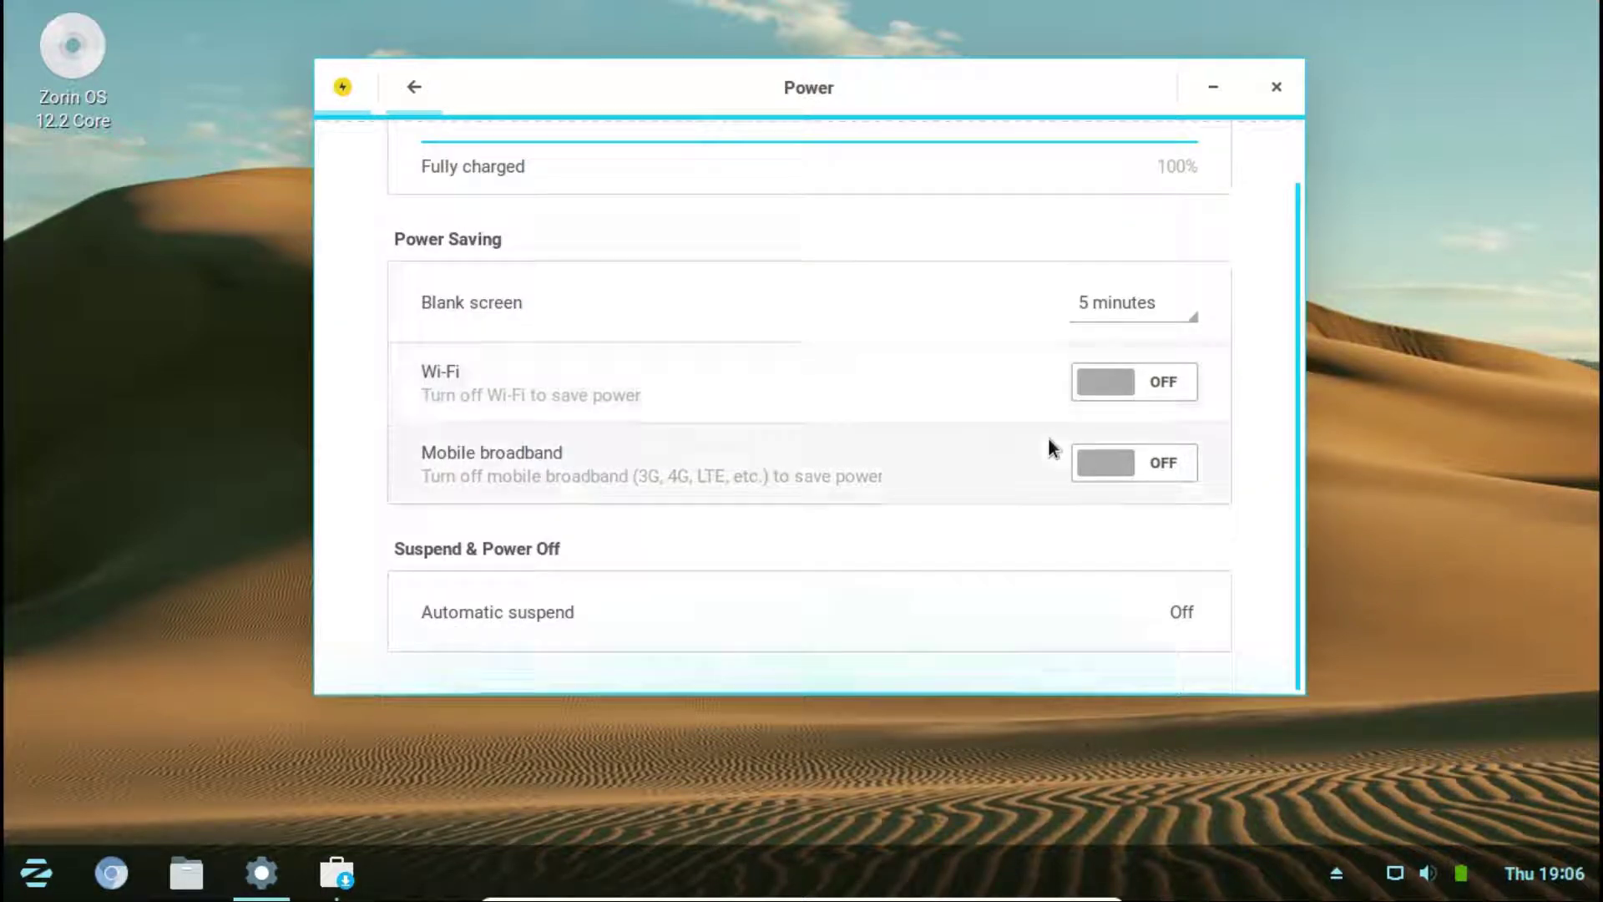
left_click(415, 88)
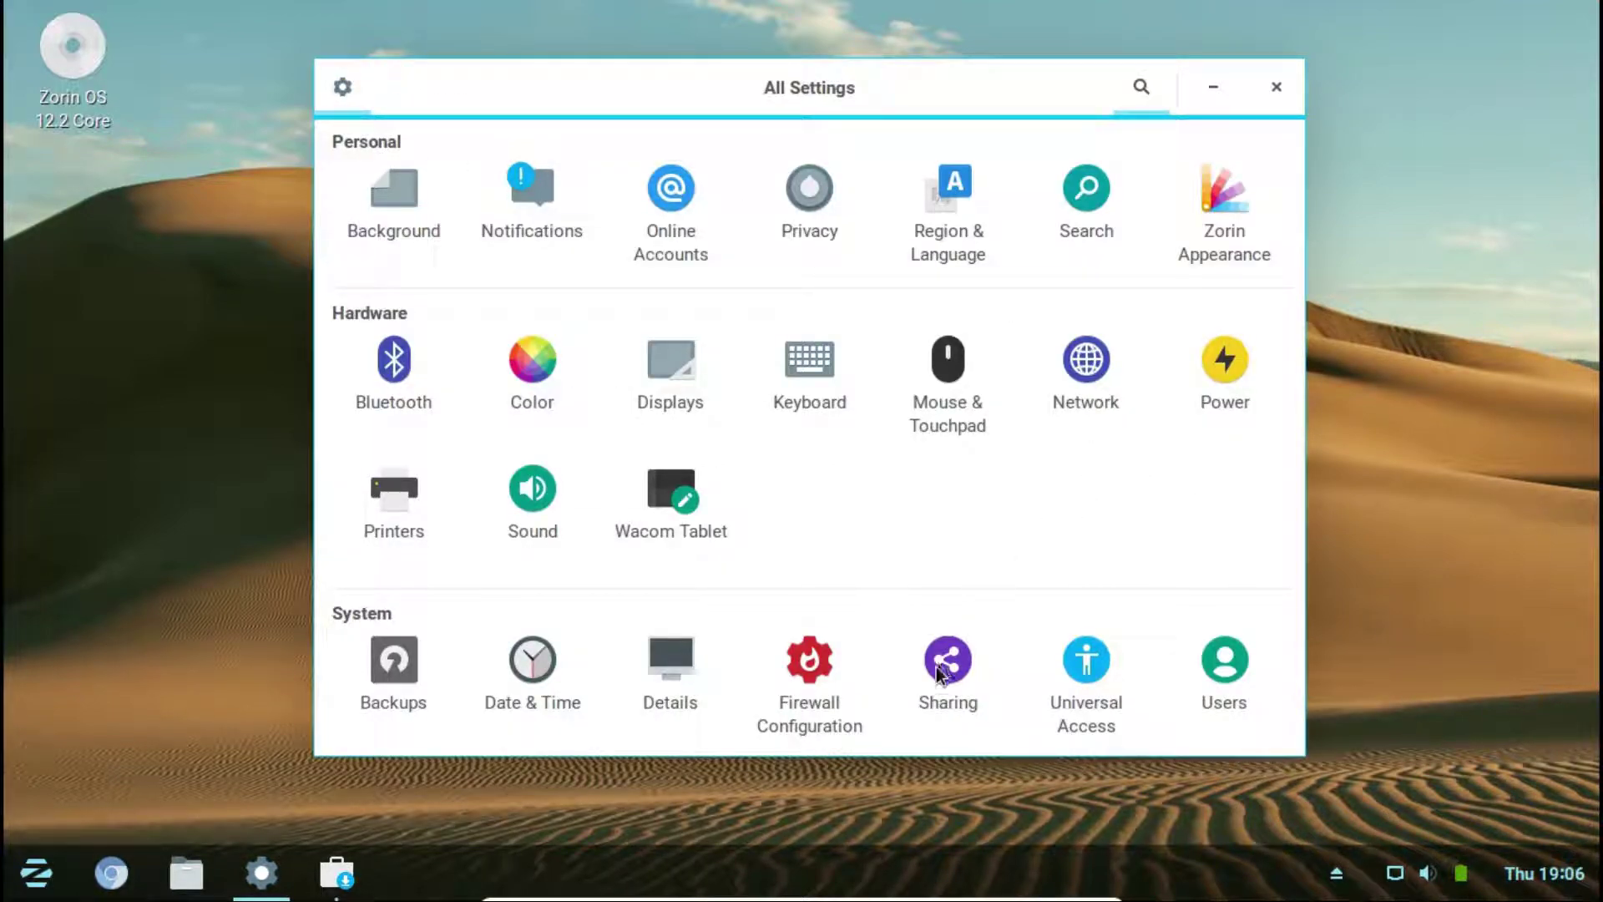
Open the Firewall Configuration from the settings overview and authenticate with the account password
left_click(823, 676)
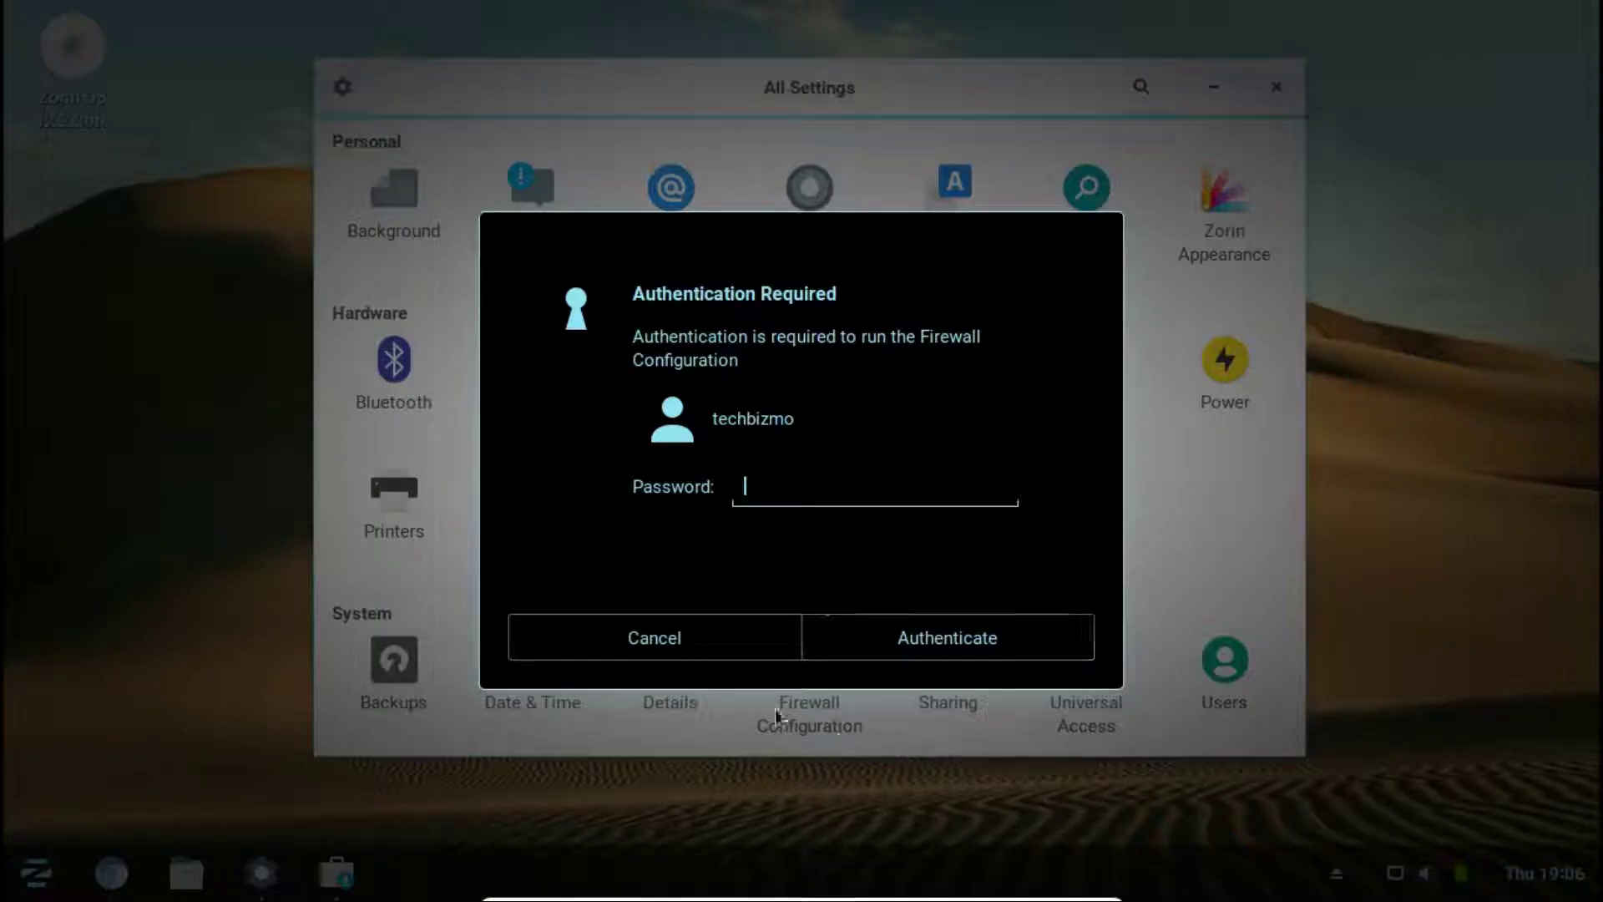
type("••••••••••")
key("Return")
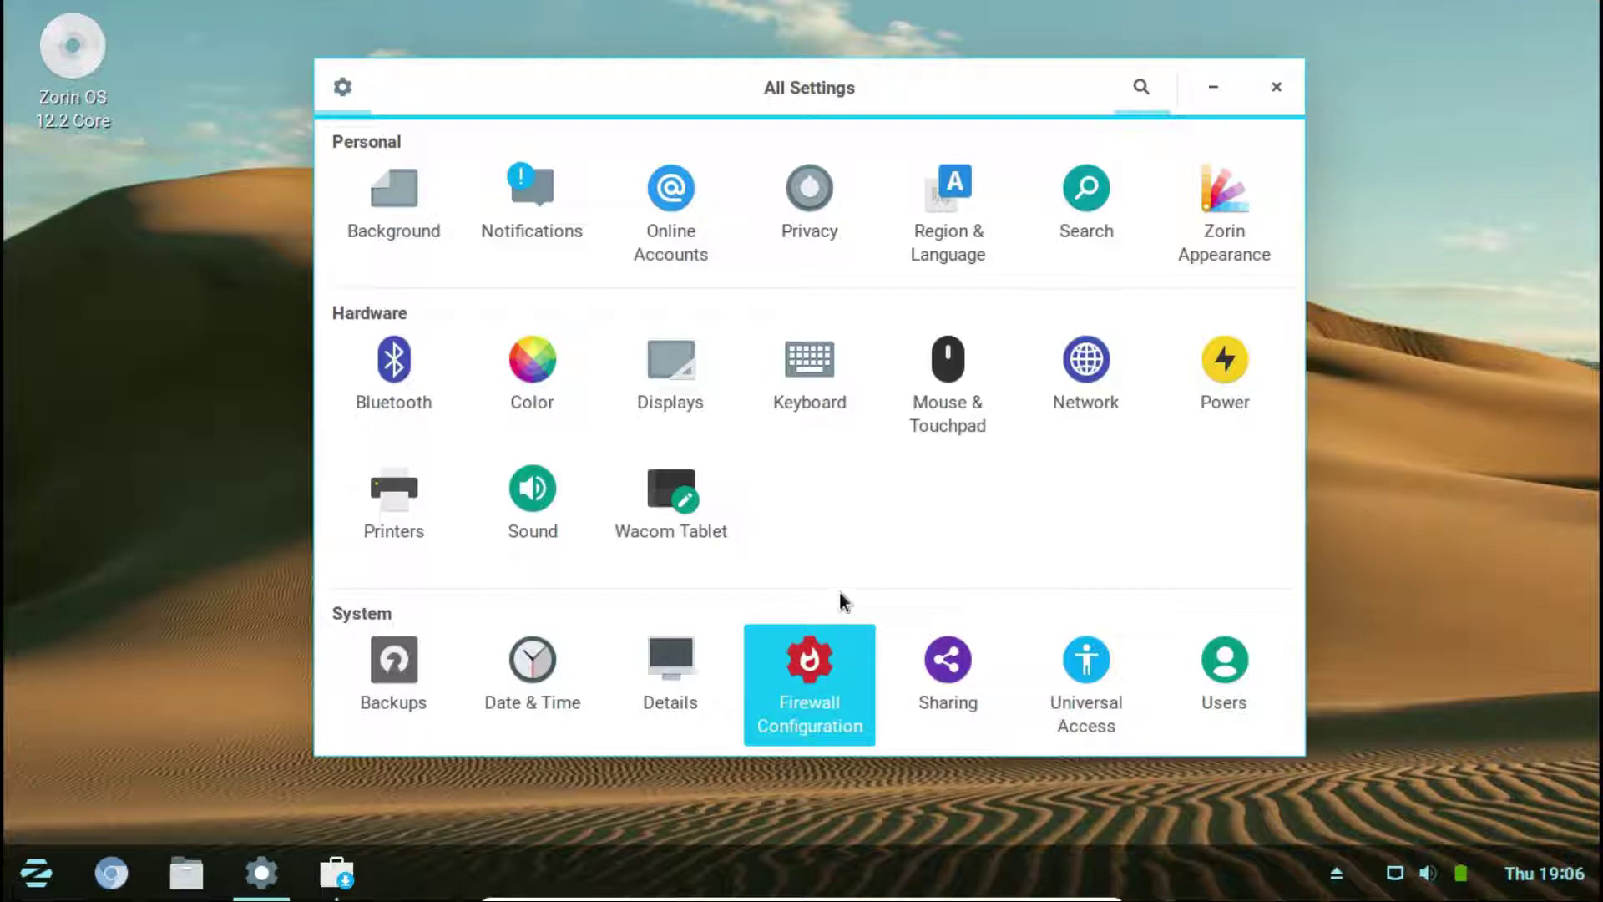
Bring up the Software store, move the Firewall window aside, clear the vlc search and close the store
left_click(345, 873)
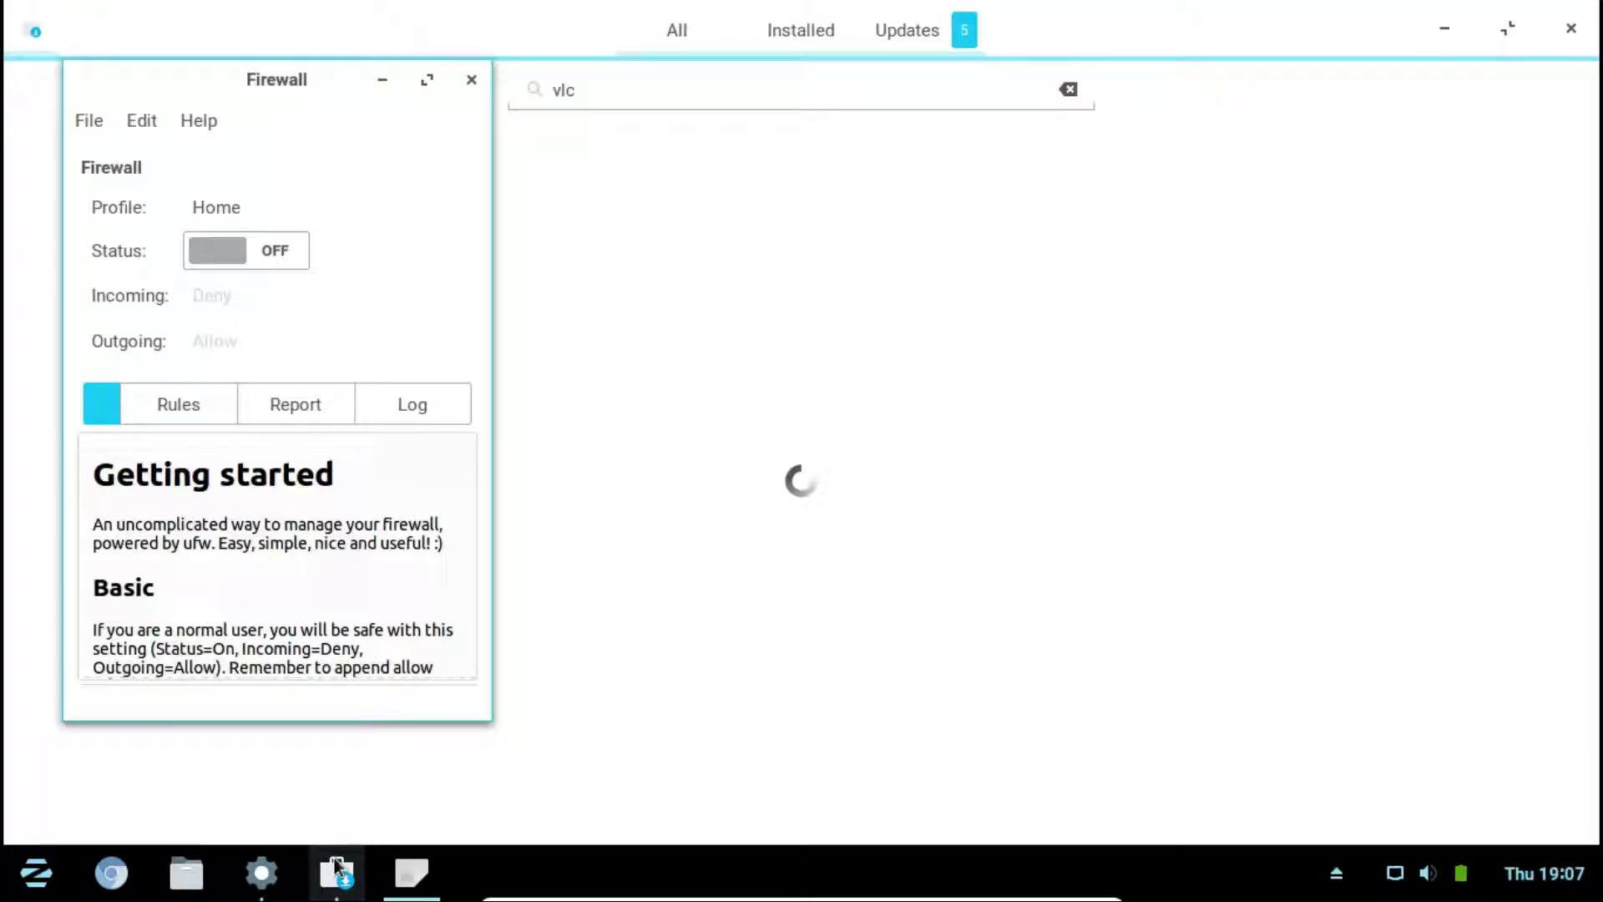
left_click_drag(259, 119, 805, 222)
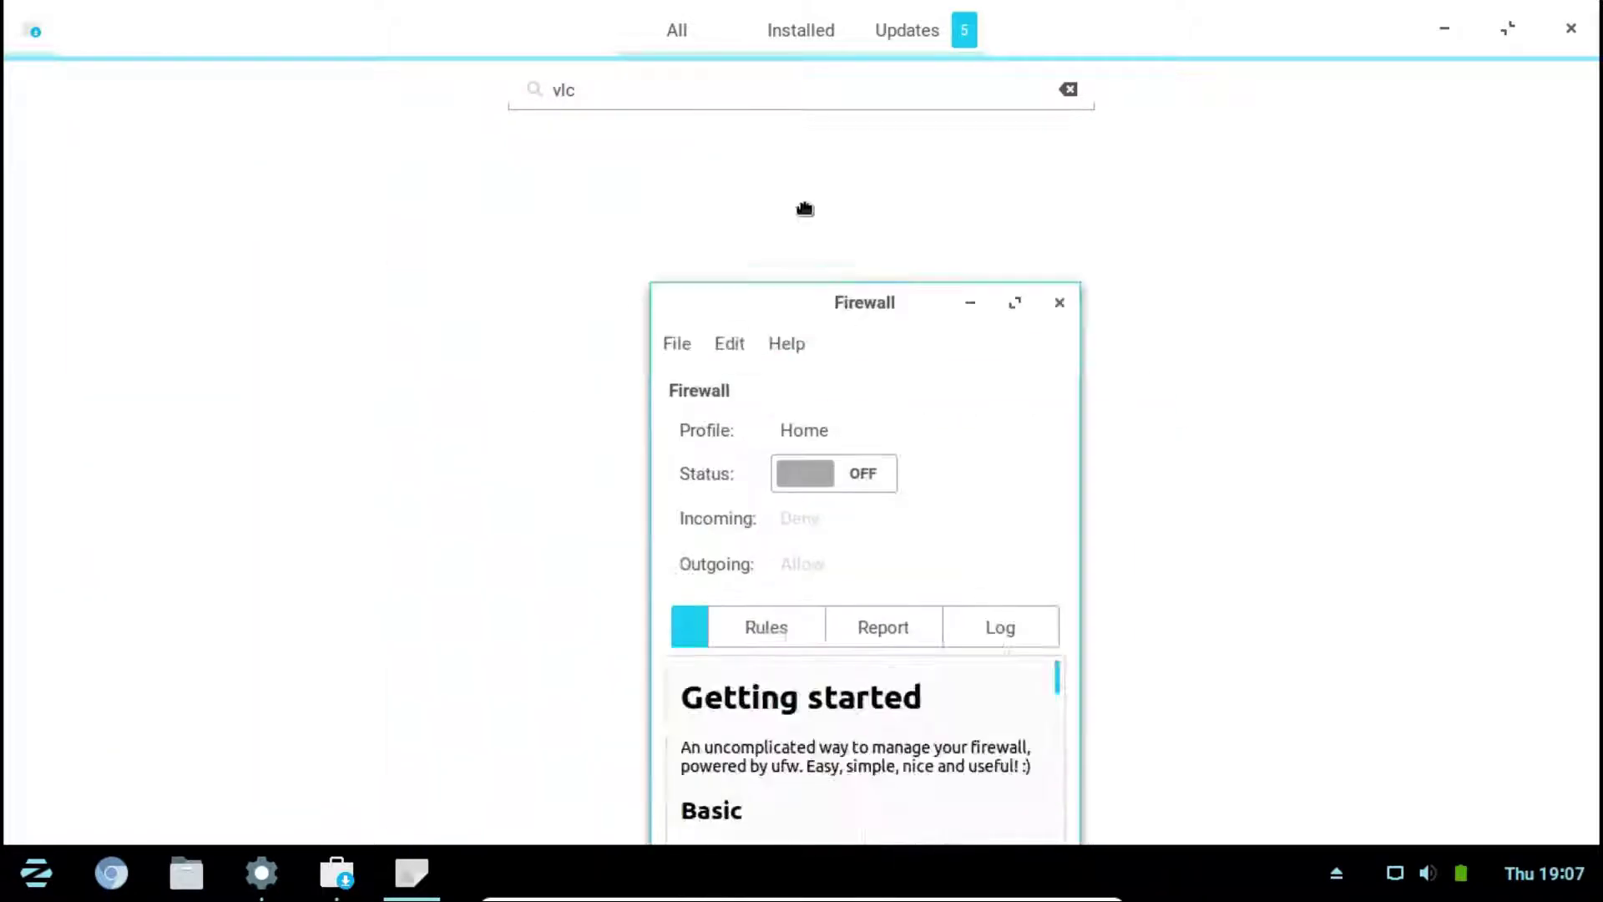
left_click(1069, 85)
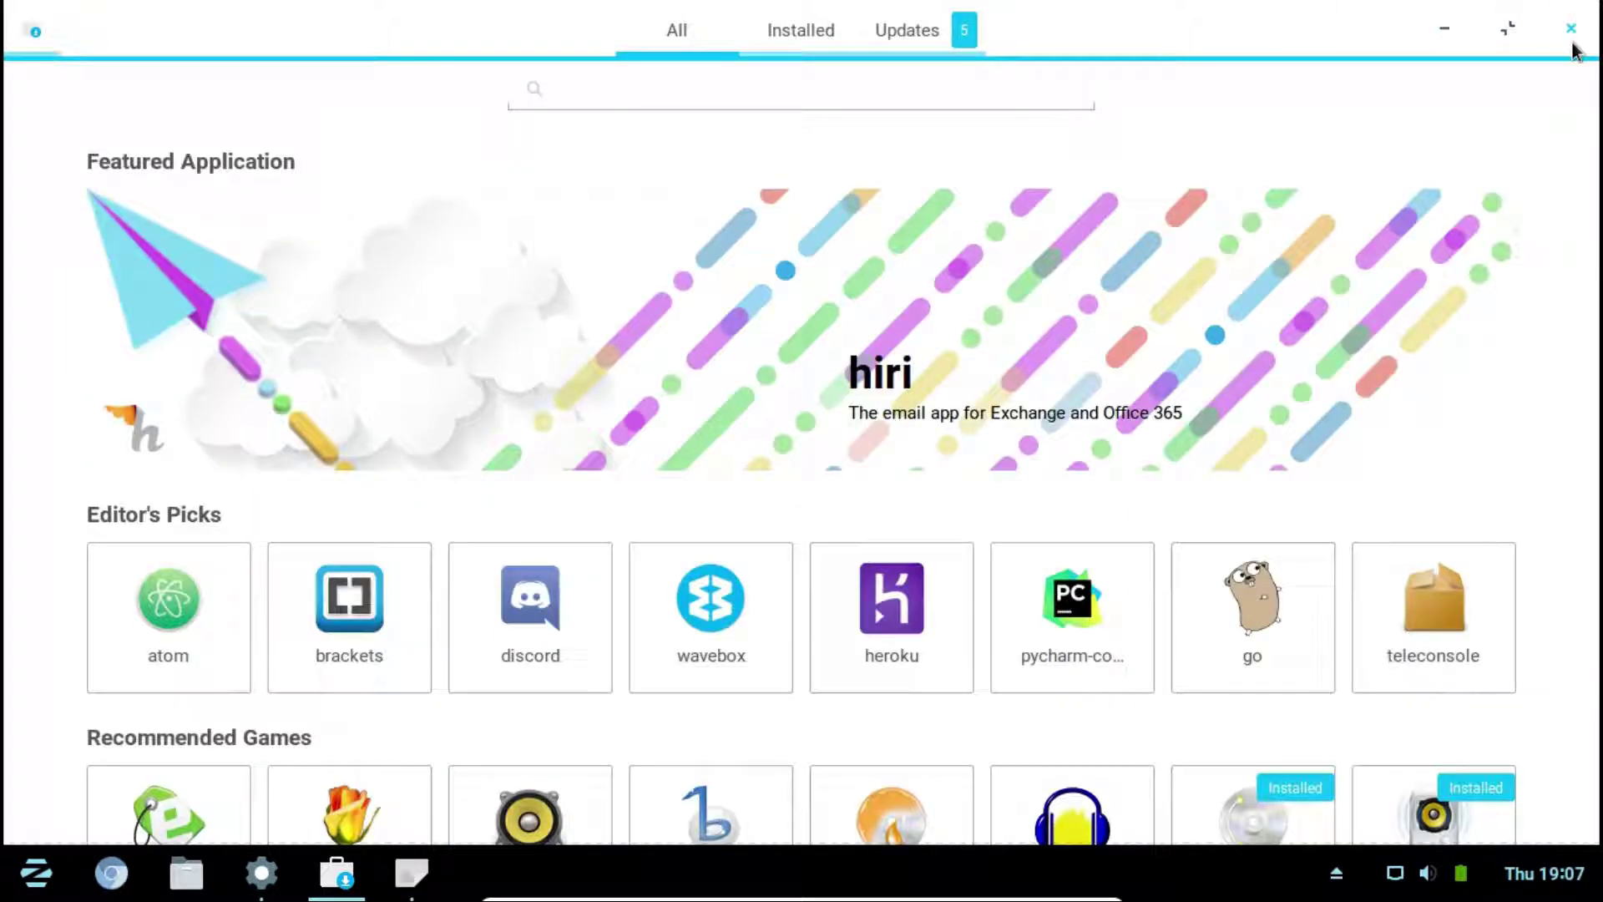
left_click(1571, 29)
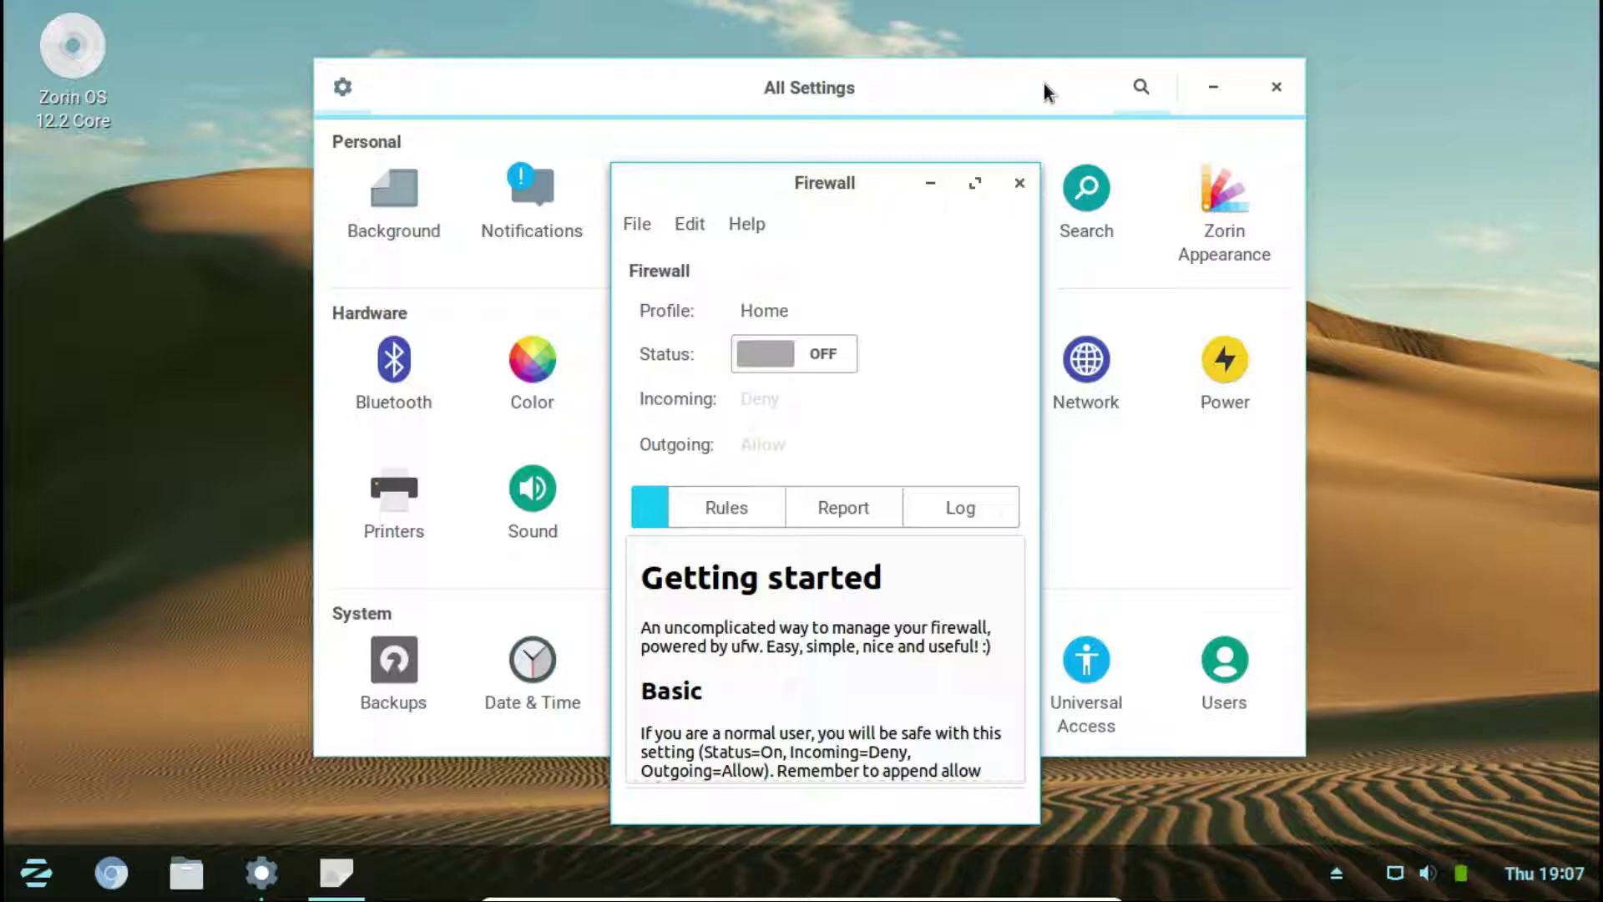
Reposition and view the Firewall window, then close it and the settings window
left_click_drag(829, 215, 834, 186)
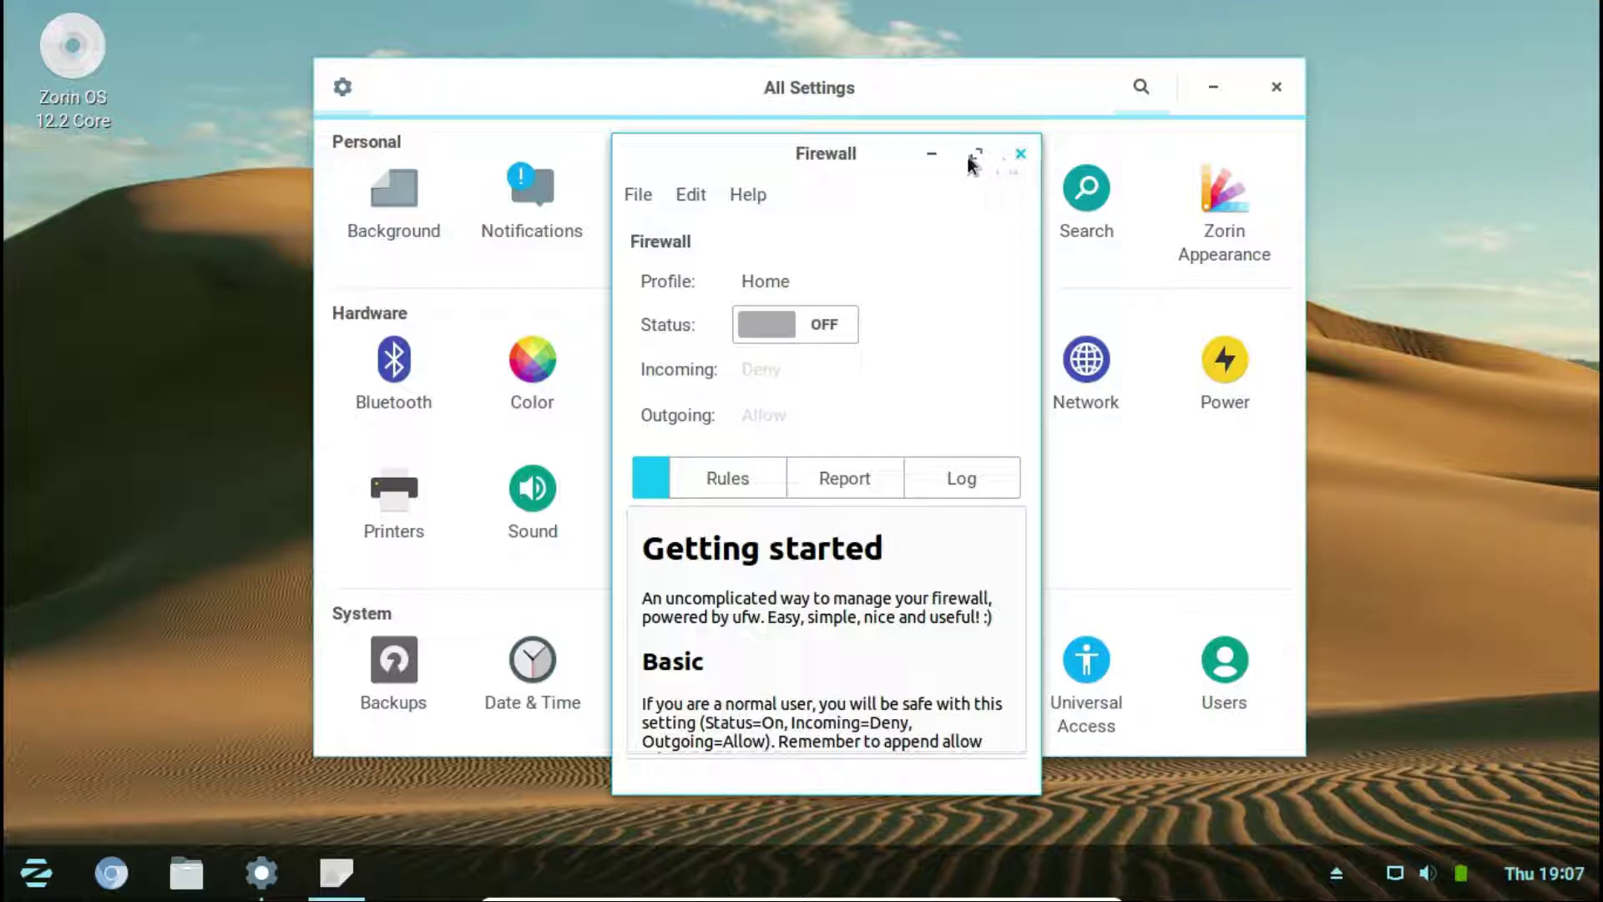
left_click_drag(1031, 94, 1086, 128)
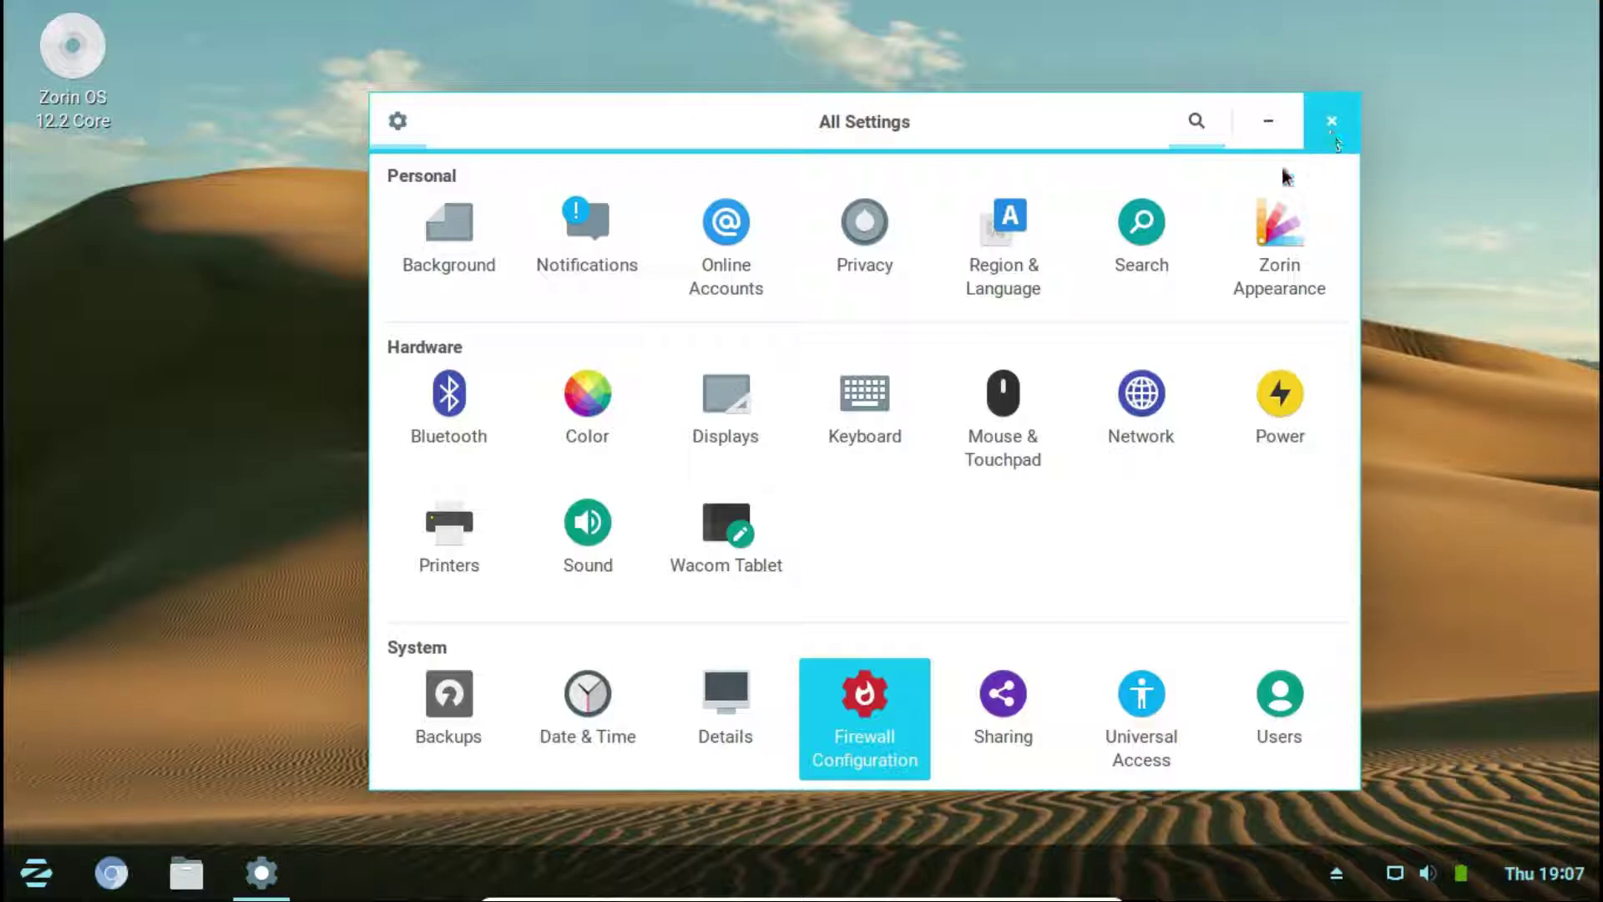
left_click(1329, 130)
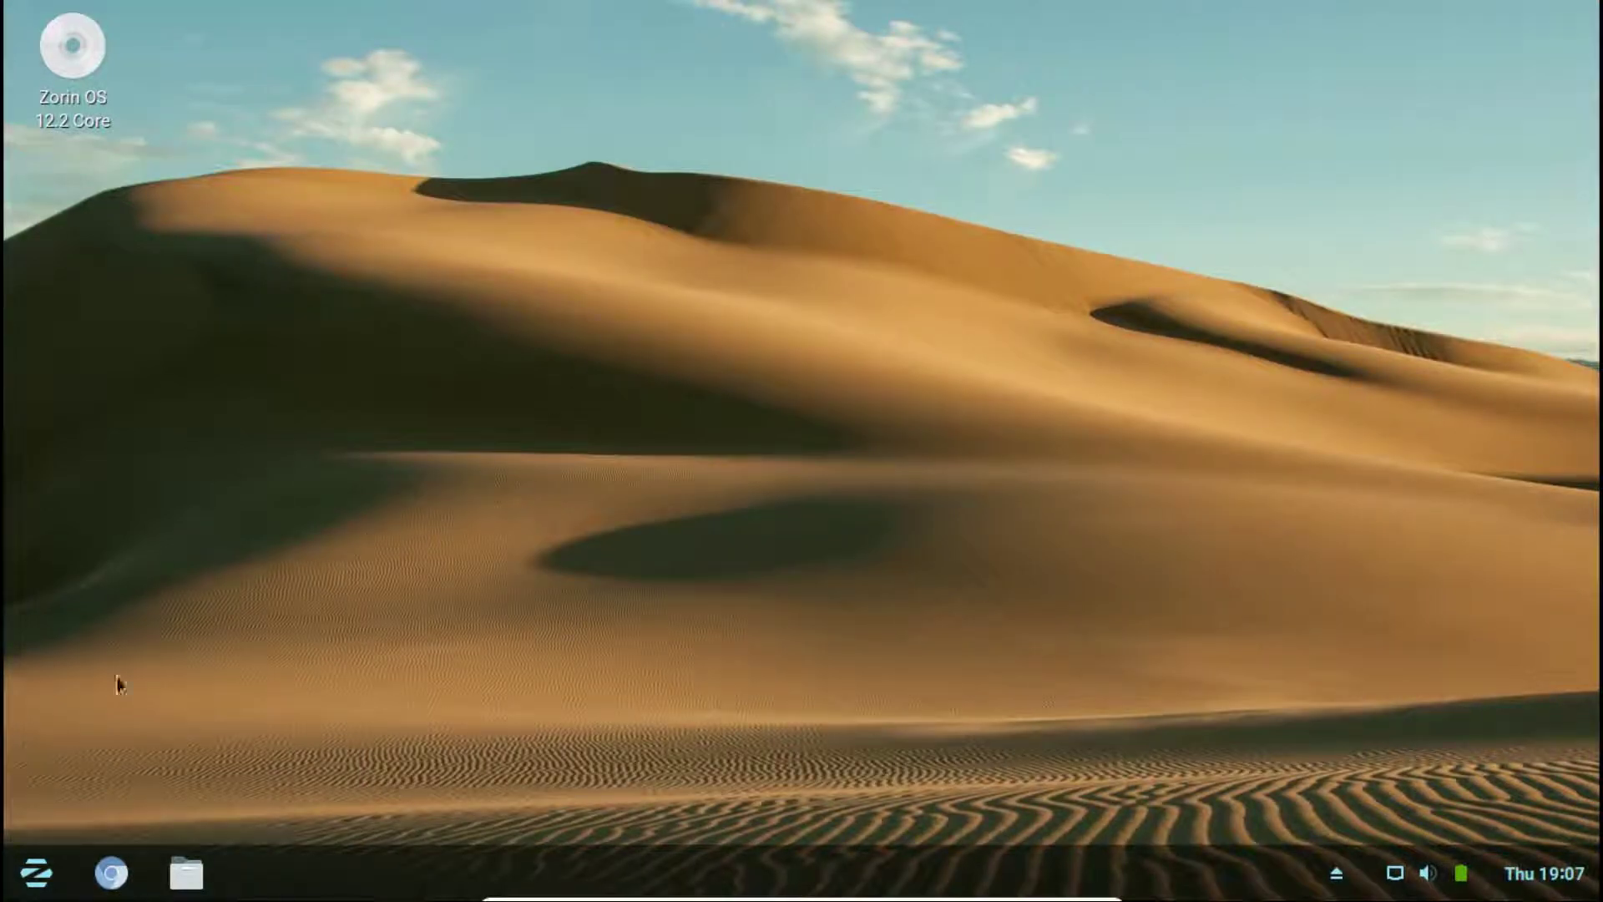
Launch the Chromium Web Browser from the Internet applications and go to google.com
left_click(35, 875)
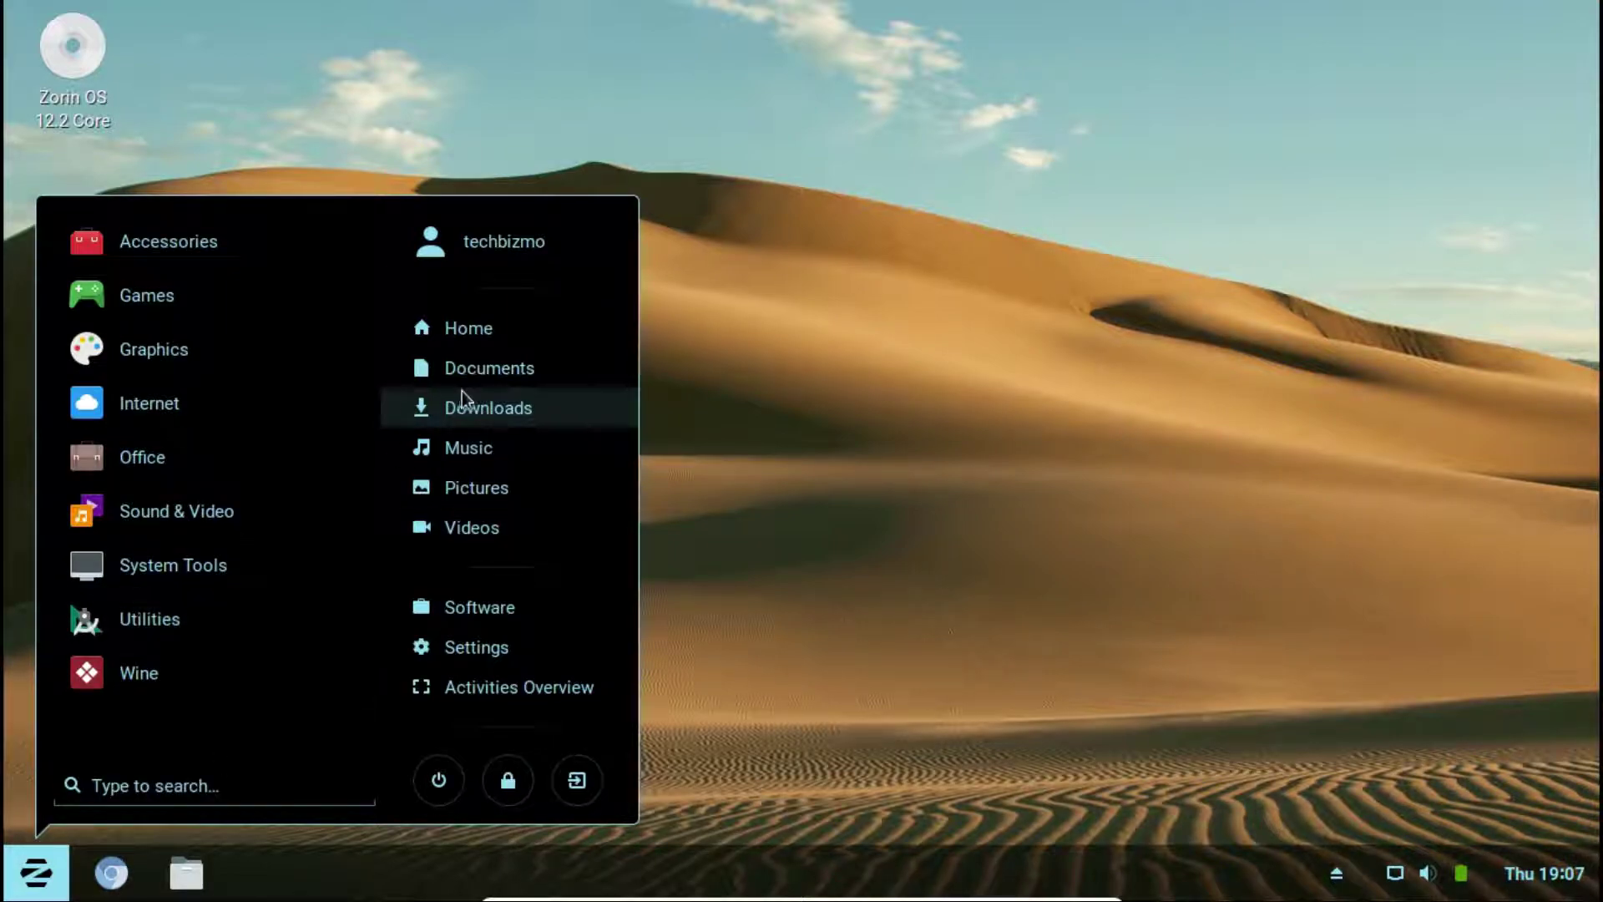
left_click(176, 413)
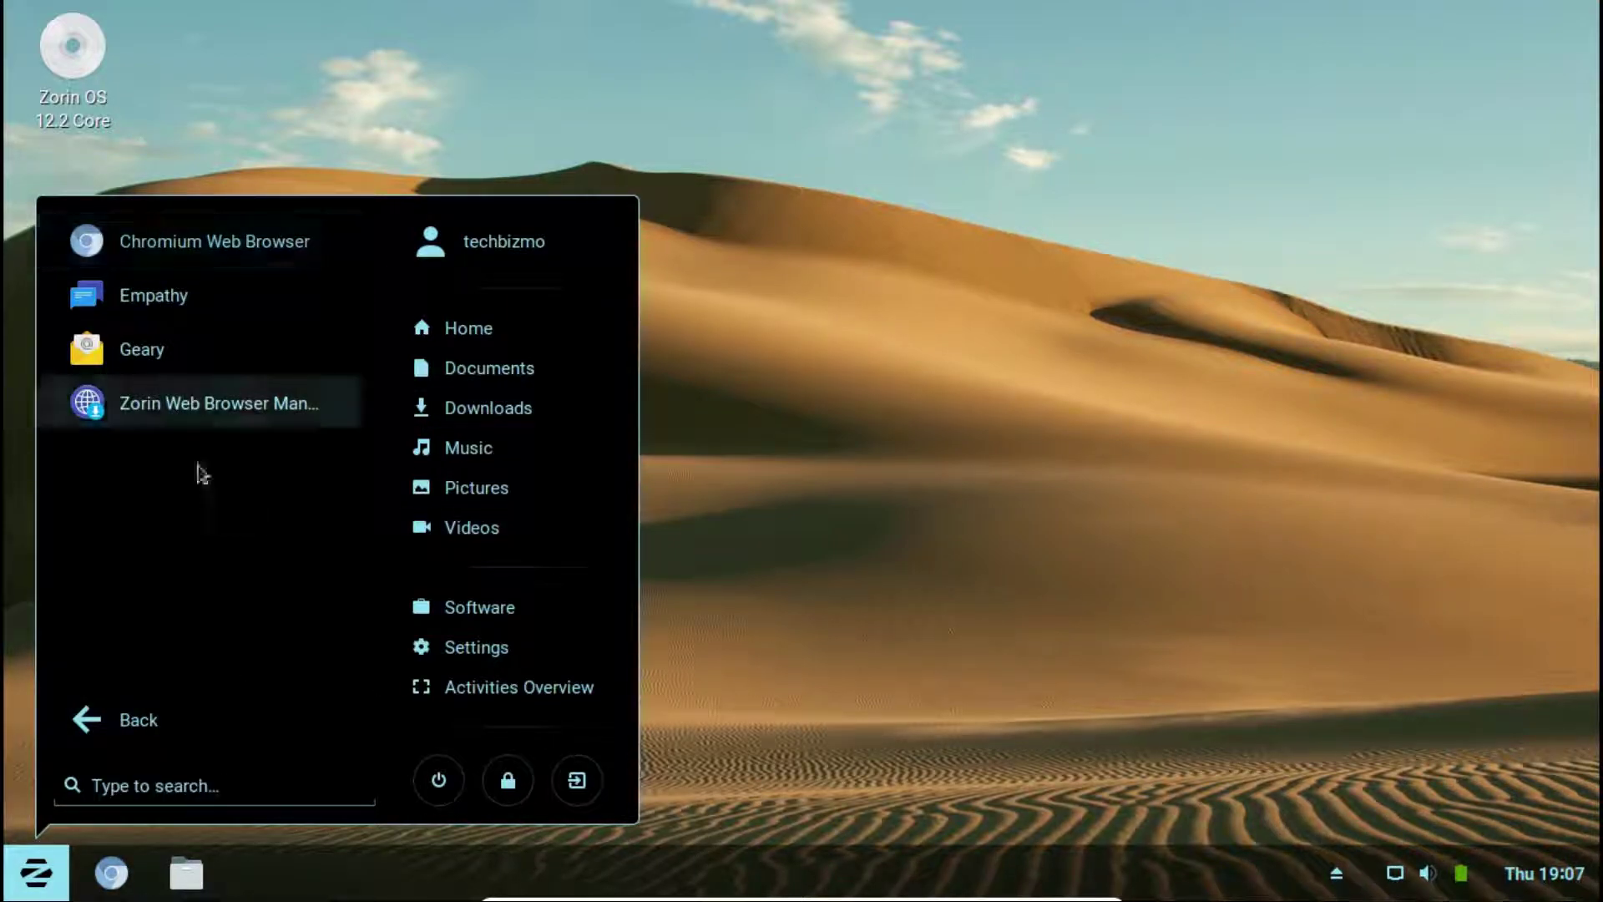
left_click(202, 253)
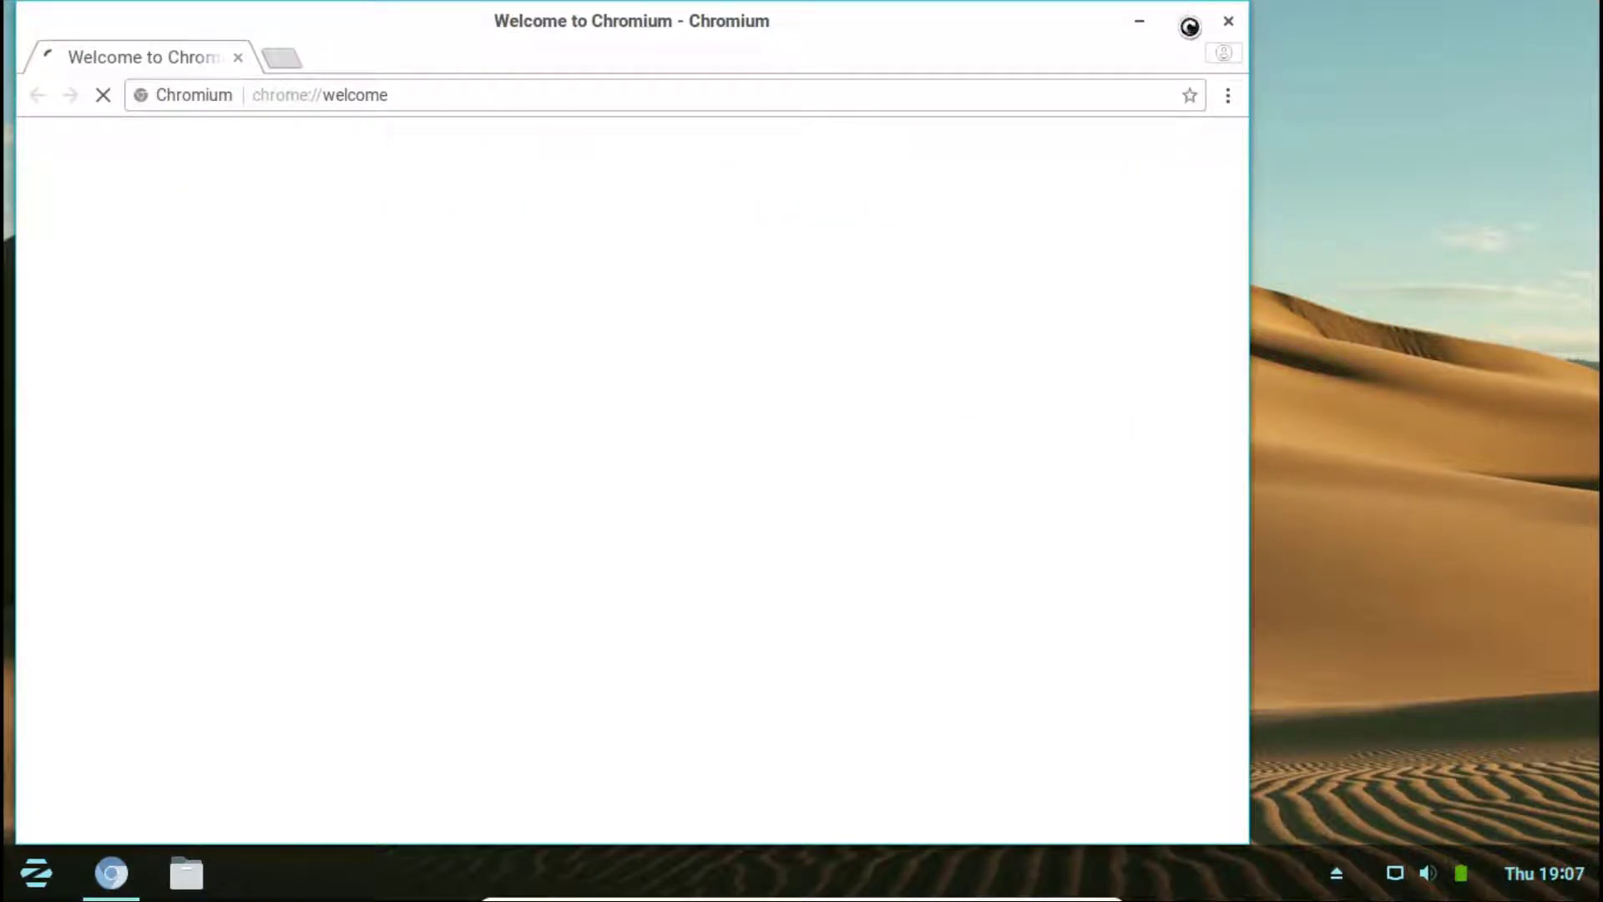
double_click(587, 97)
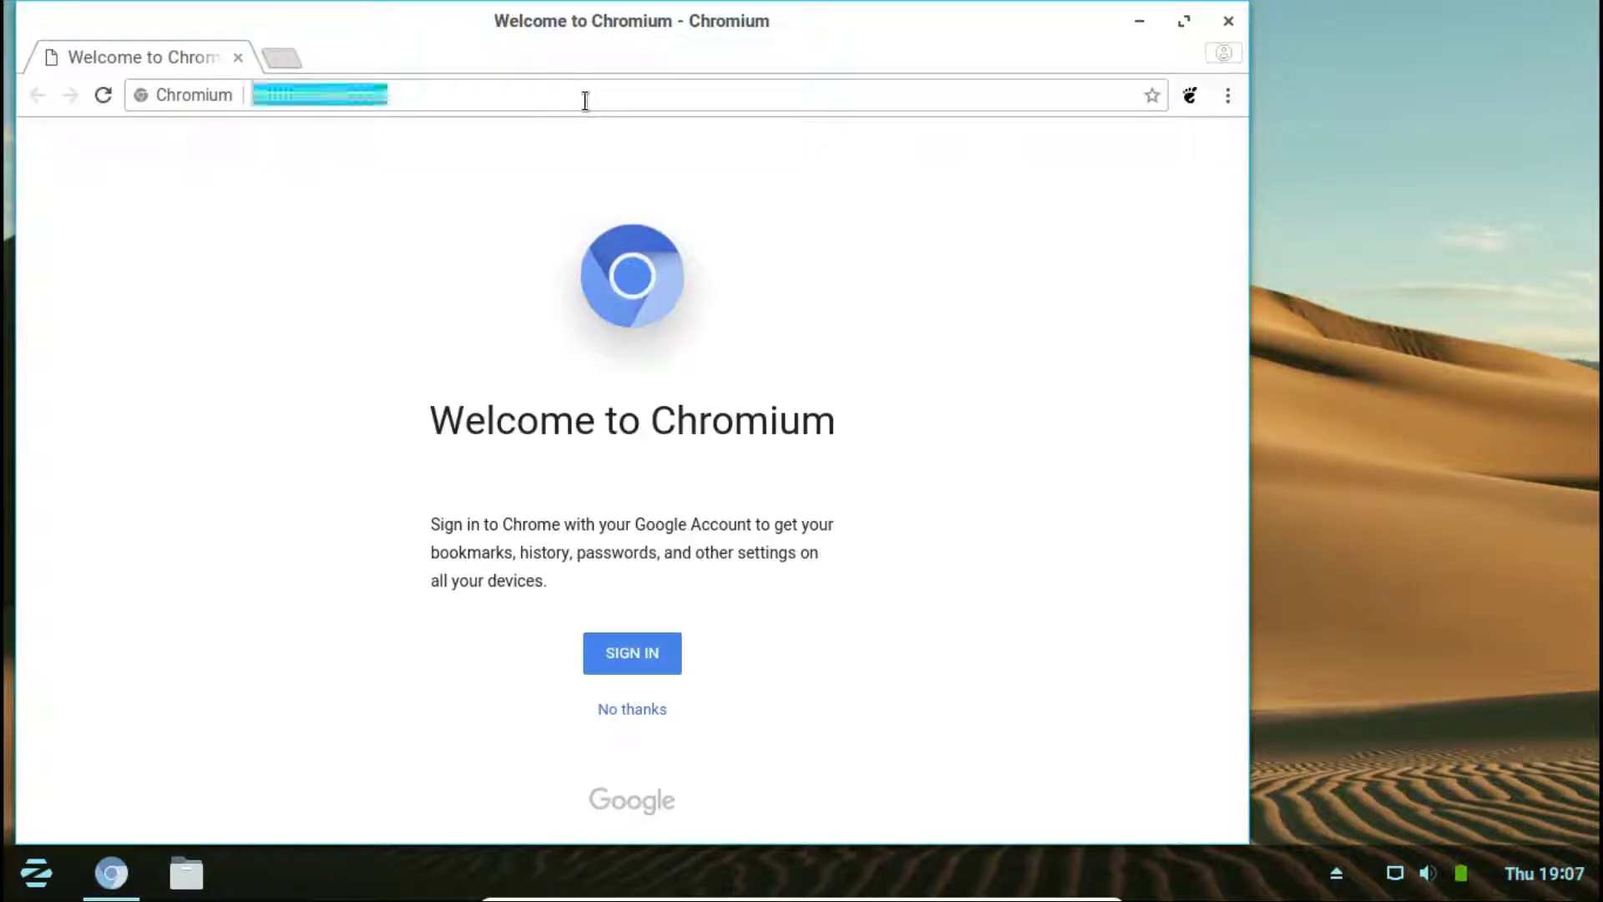
left_click(588, 99)
type("google.com")
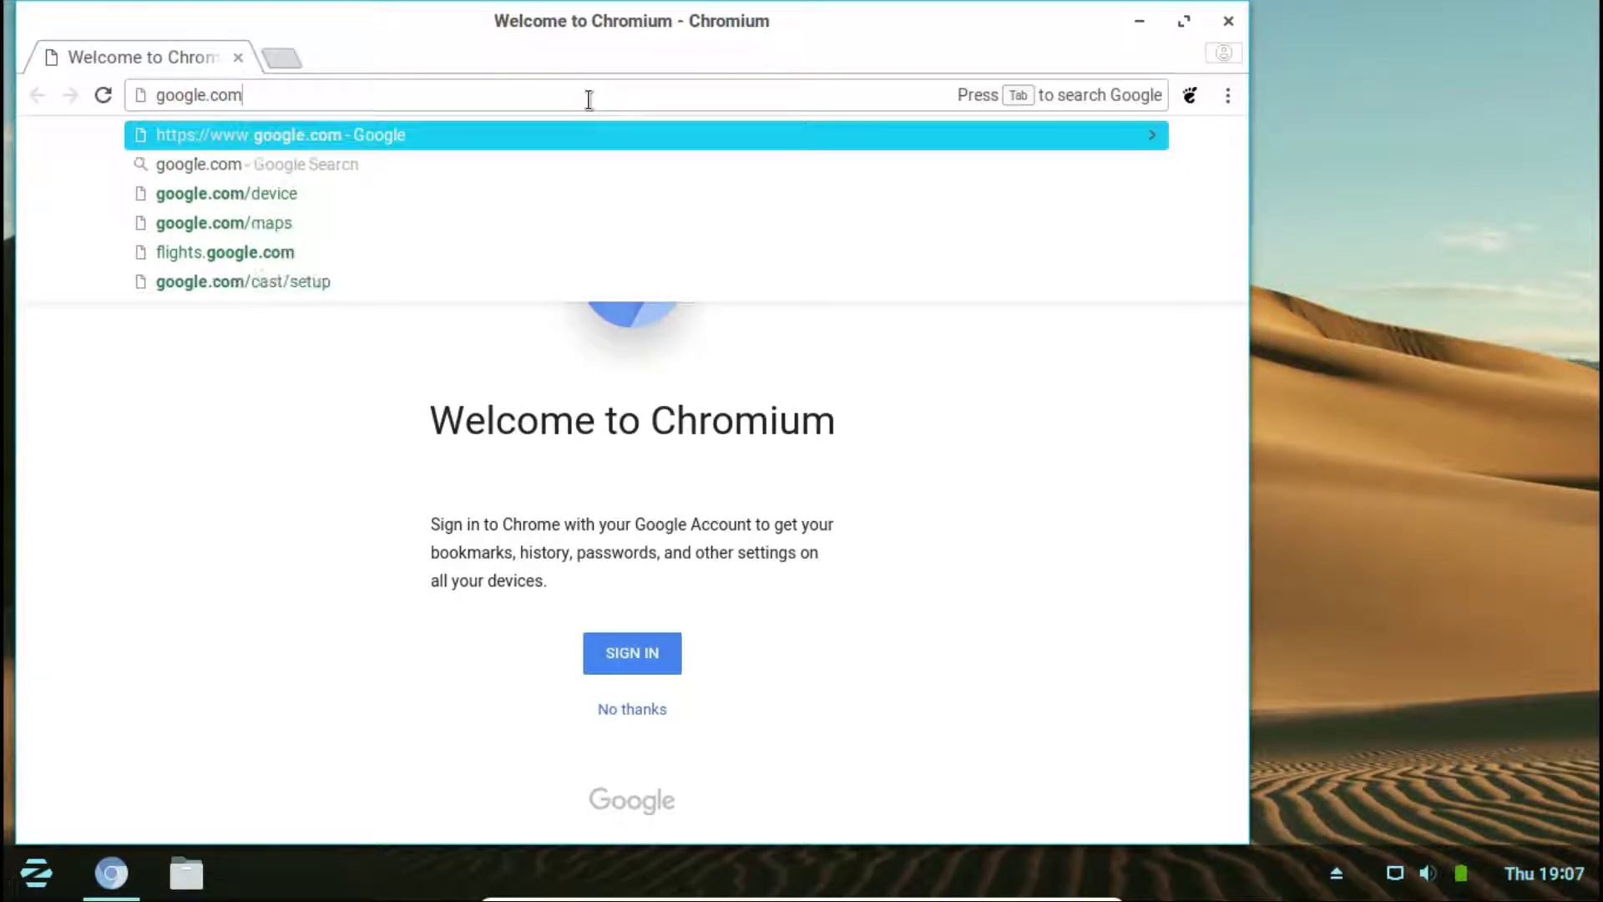
key("Return")
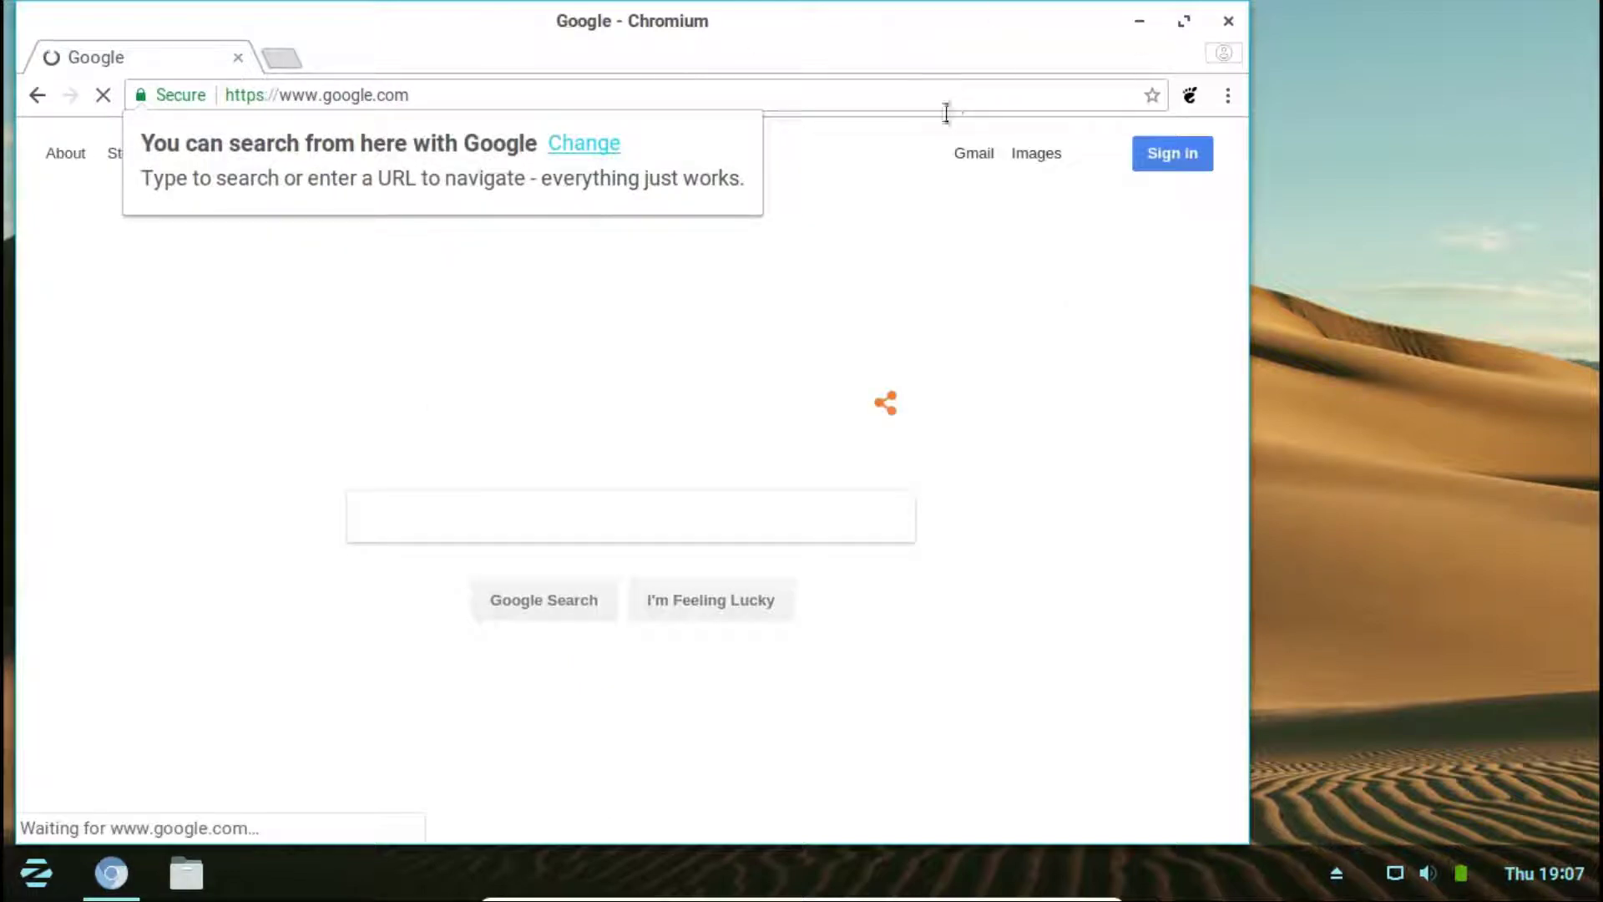
Maximize the browser window and search Google for techbizmo
left_click(1195, 28)
type("te")
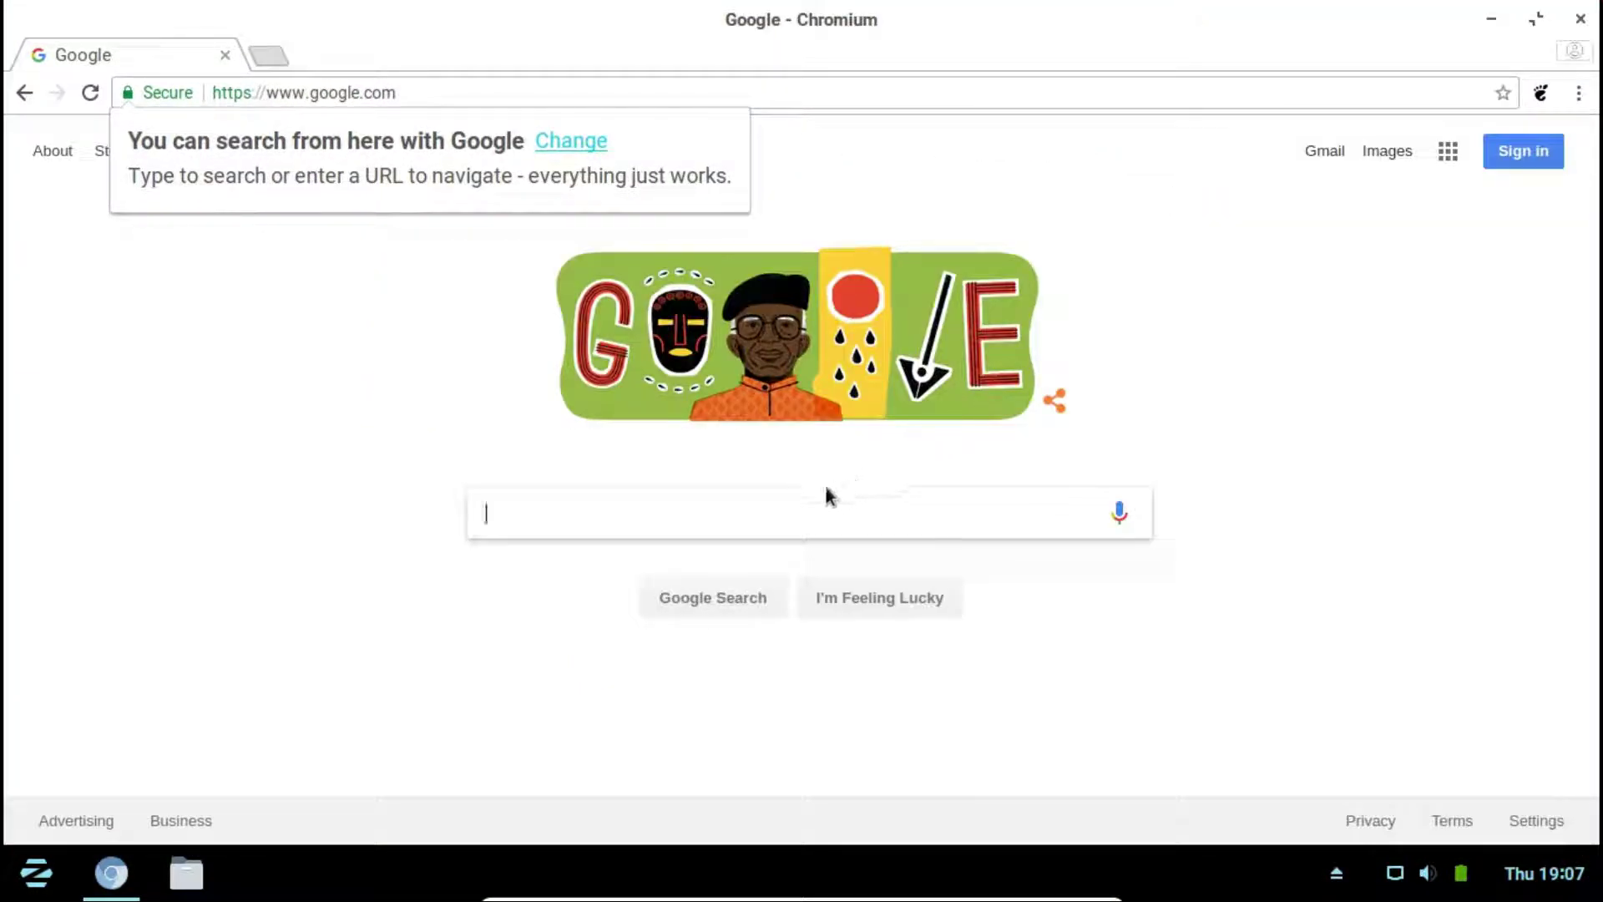
type("chbizmo")
key("Return")
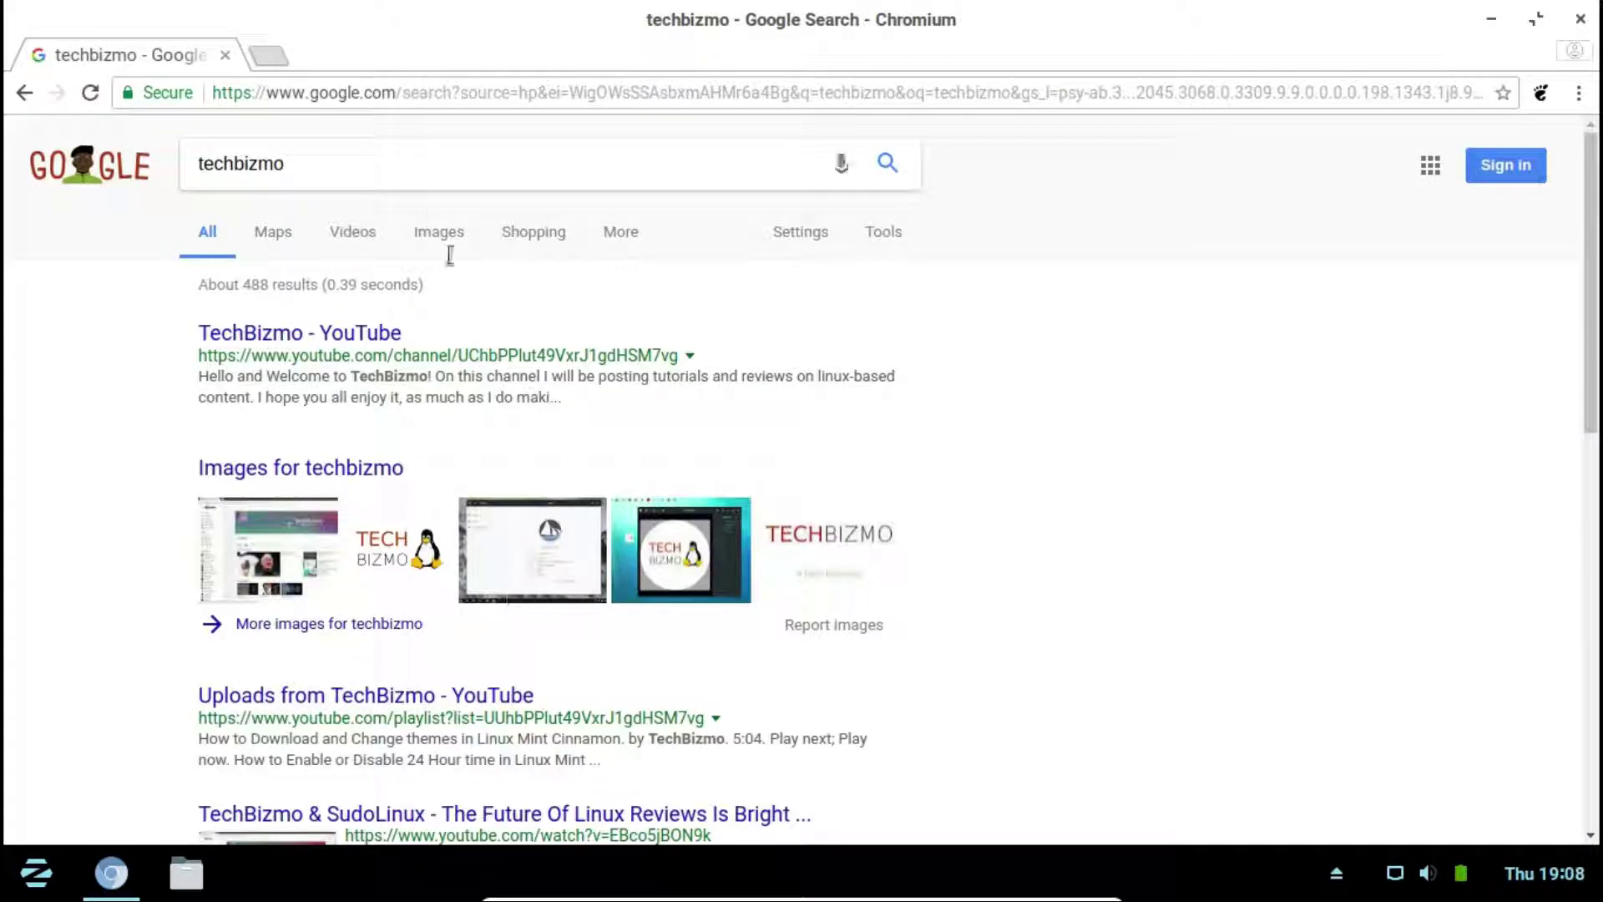
View the image results for techbizmo, preview the penguin logo and the Solus screenshot, and close the browser
left_click(434, 228)
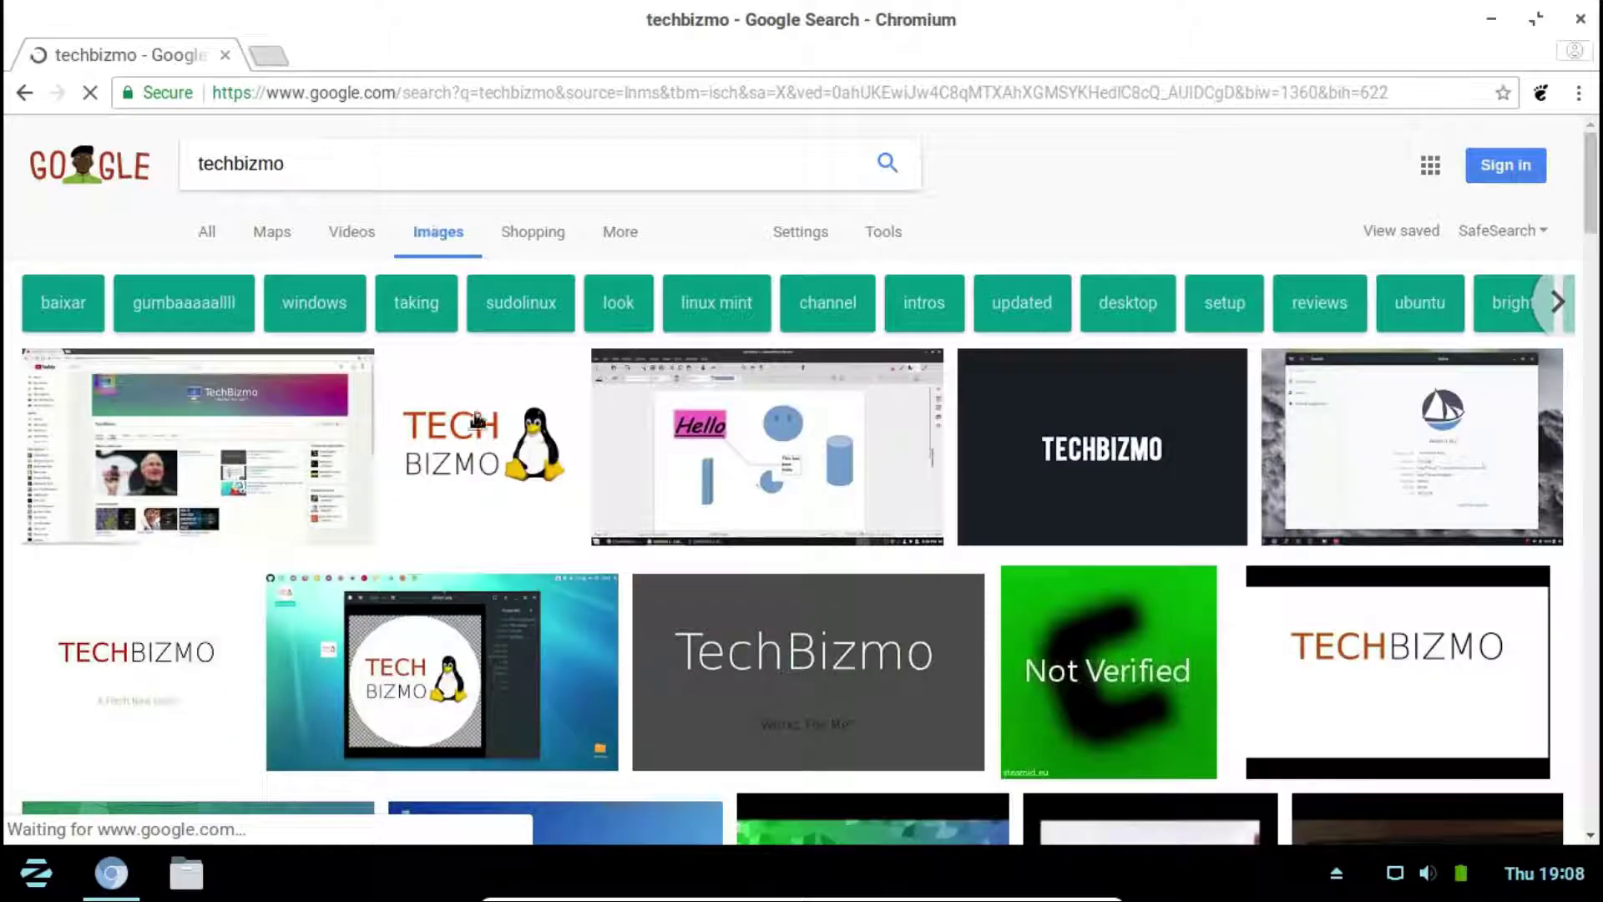
left_click(544, 499)
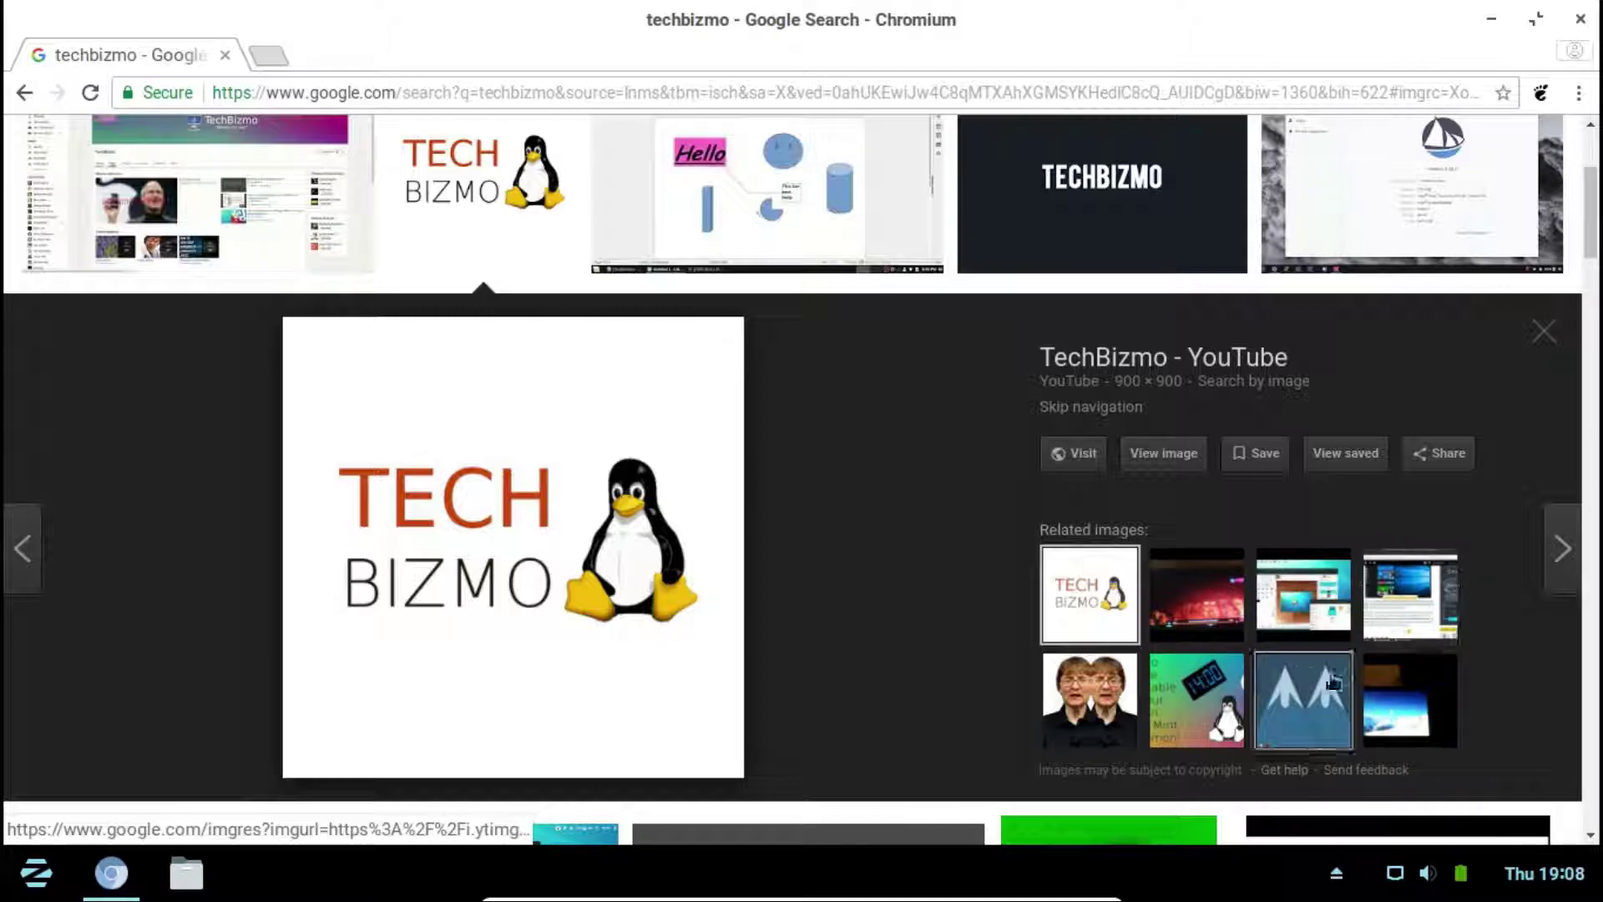
left_click(1547, 345)
left_click(1498, 263)
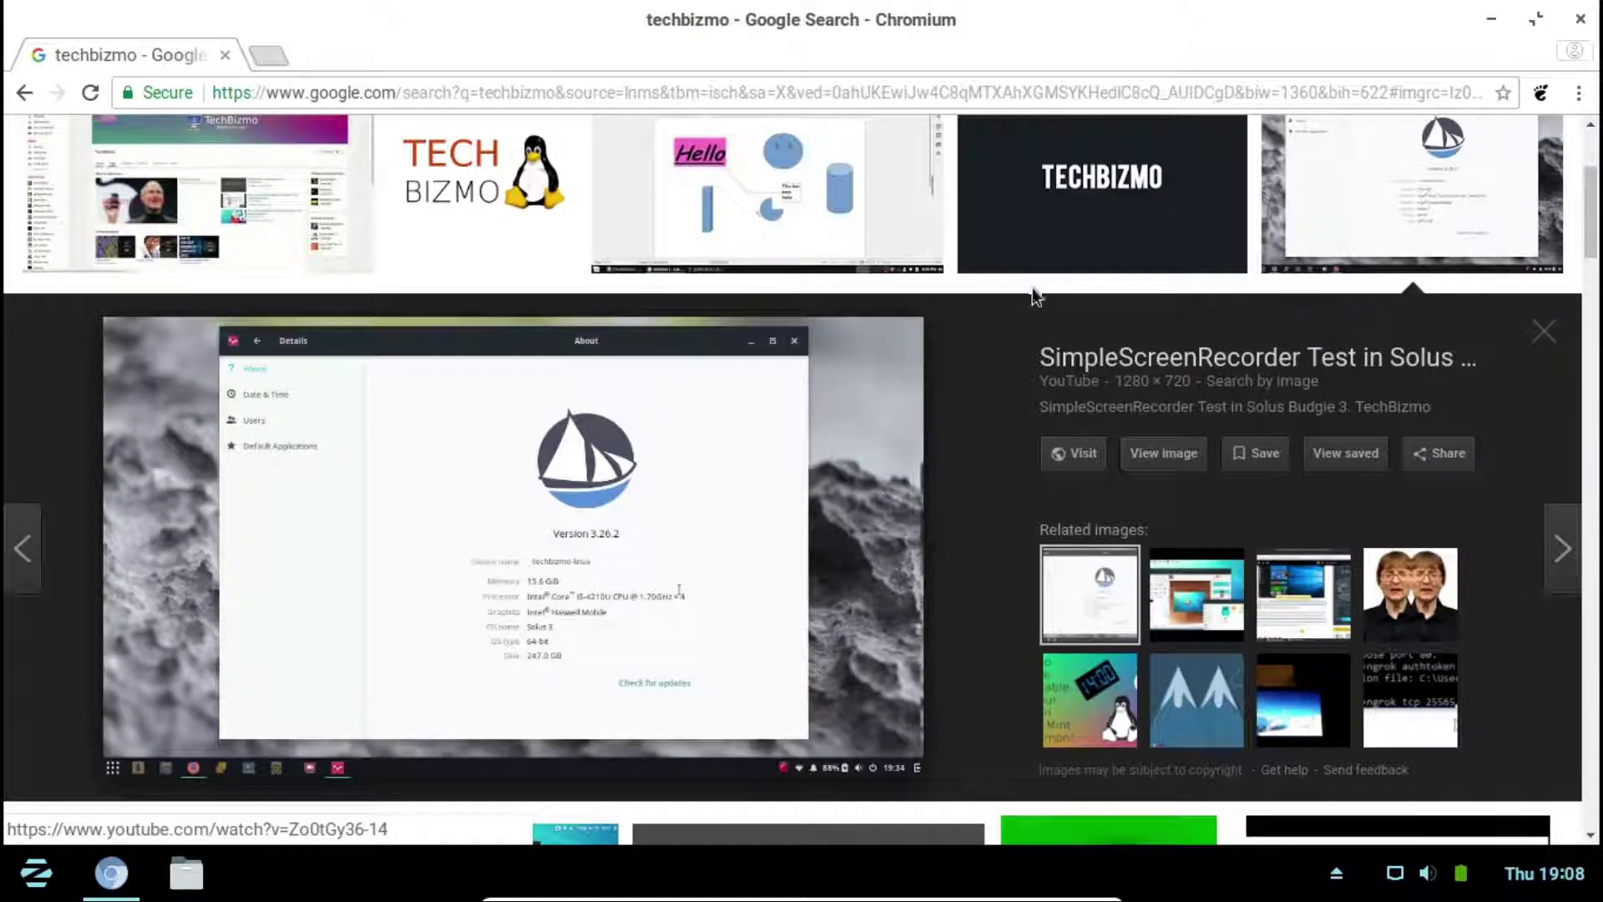
left_click(1583, 17)
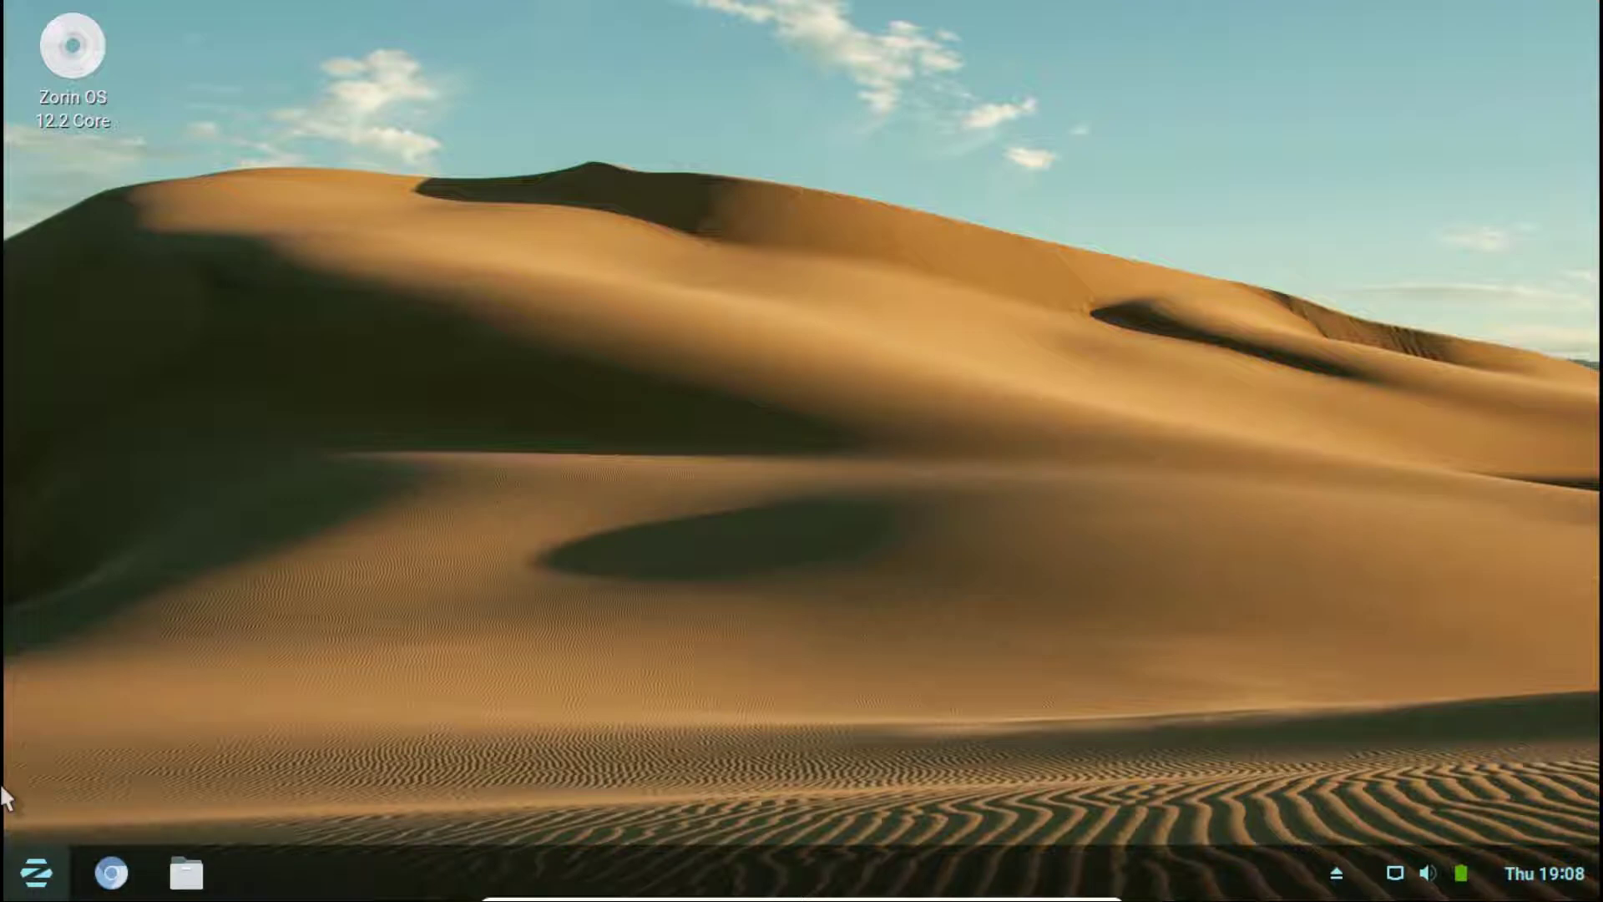
Open the Home folder in the file manager and maximize its window
left_click(37, 874)
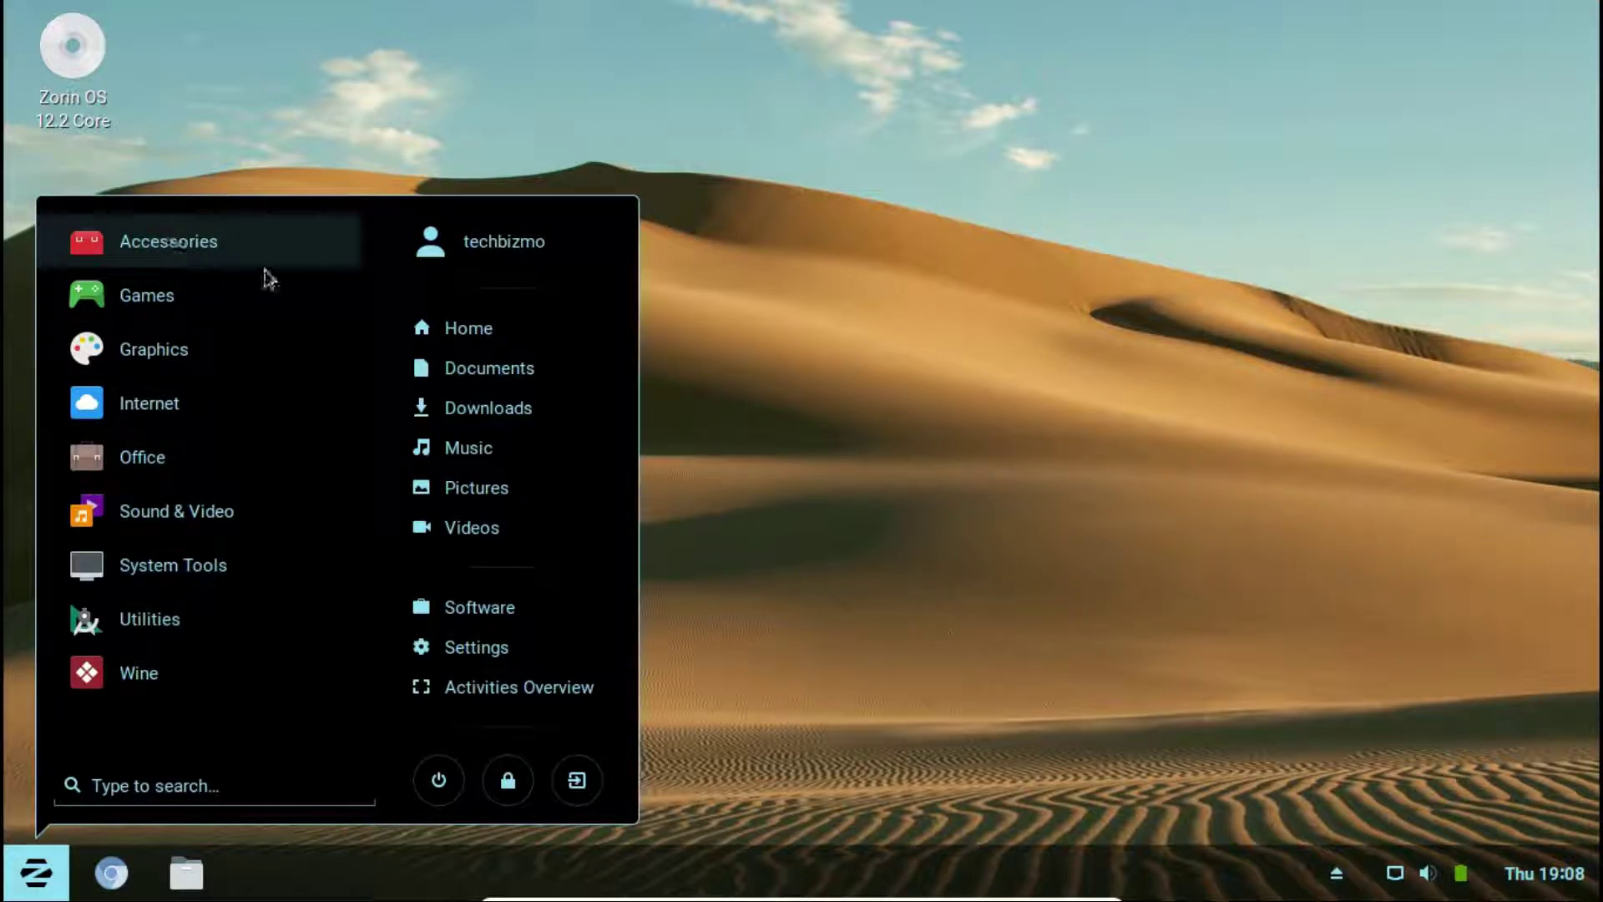
left_click(497, 339)
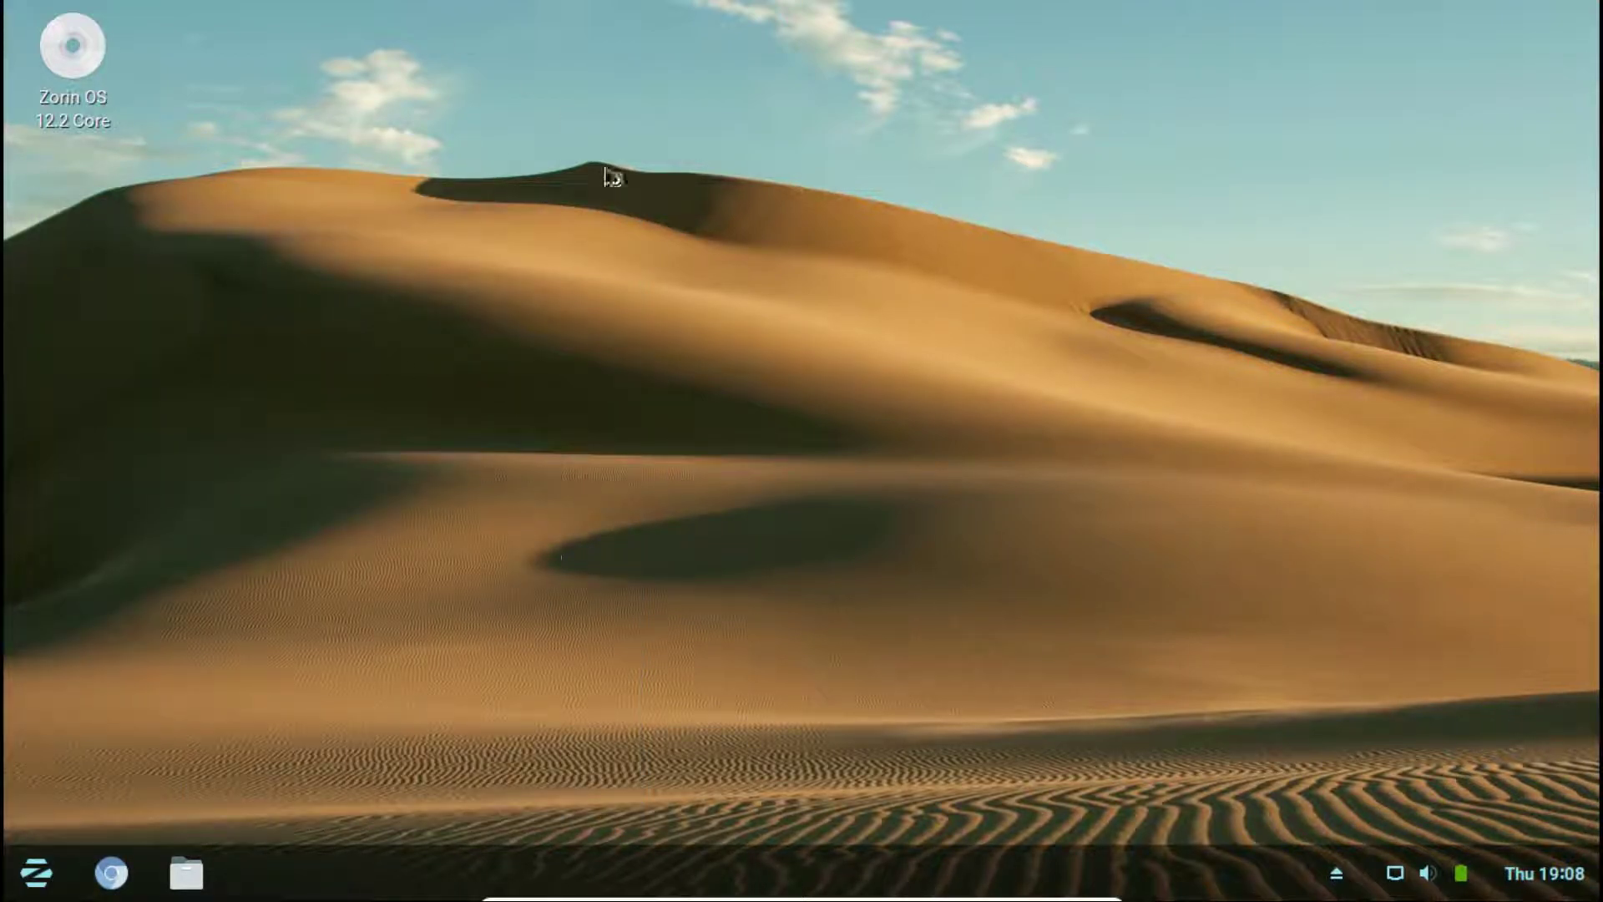
left_click(1129, 162)
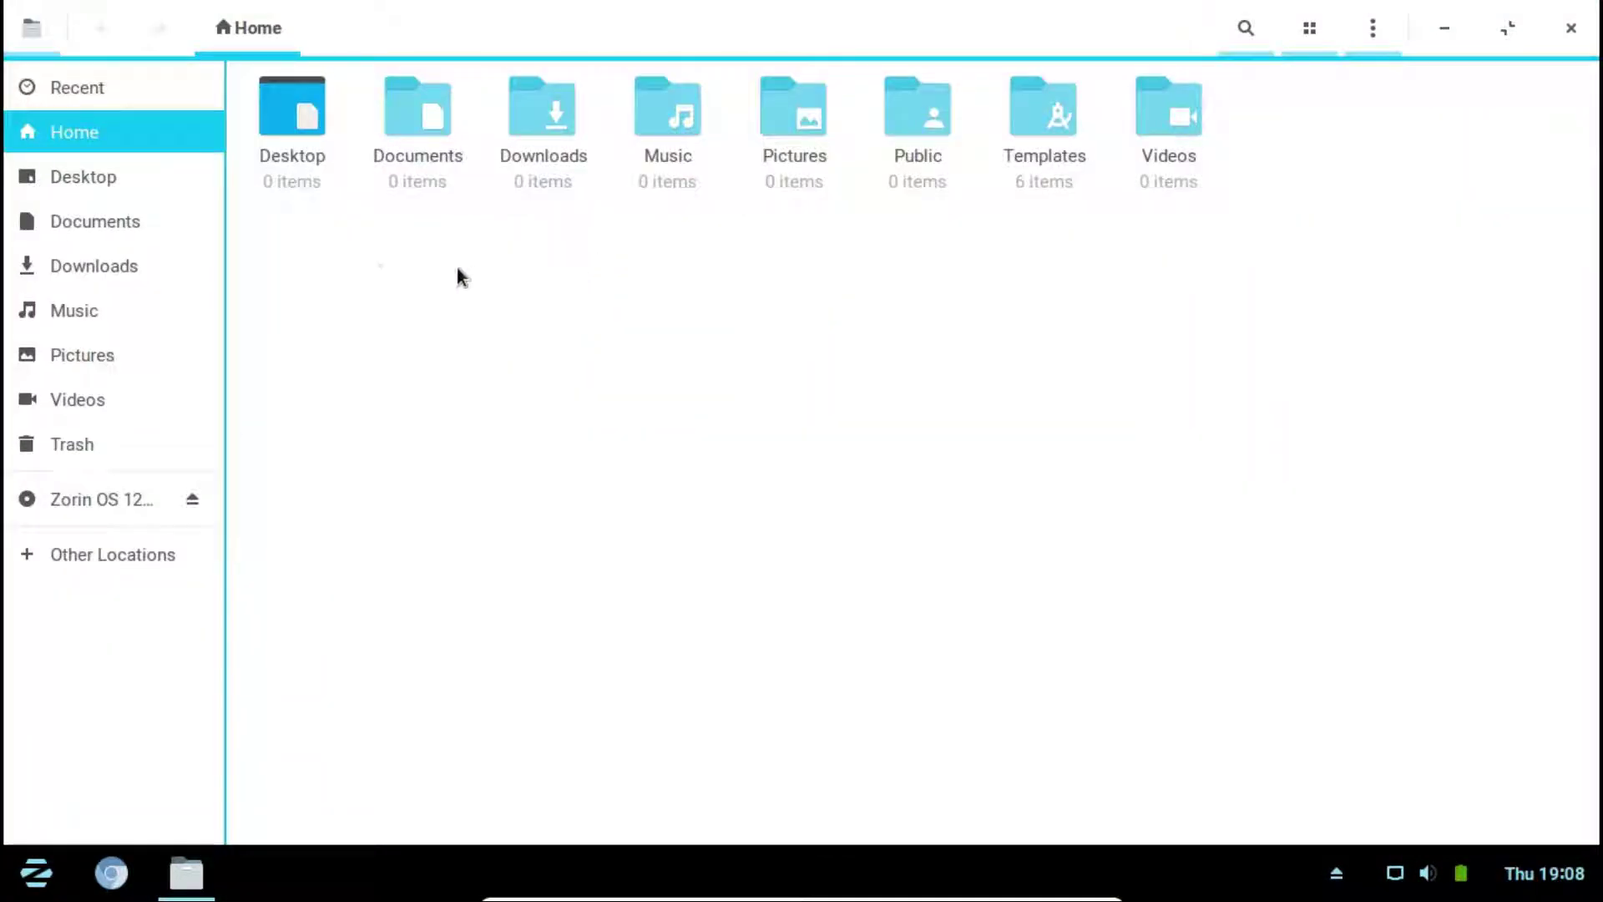
Browse the file manager's locations from Recent through Documents, Music, Pictures and Videos to the Zorin OS 12.2 Core disc
left_click(78, 99)
left_click(93, 142)
left_click(103, 171)
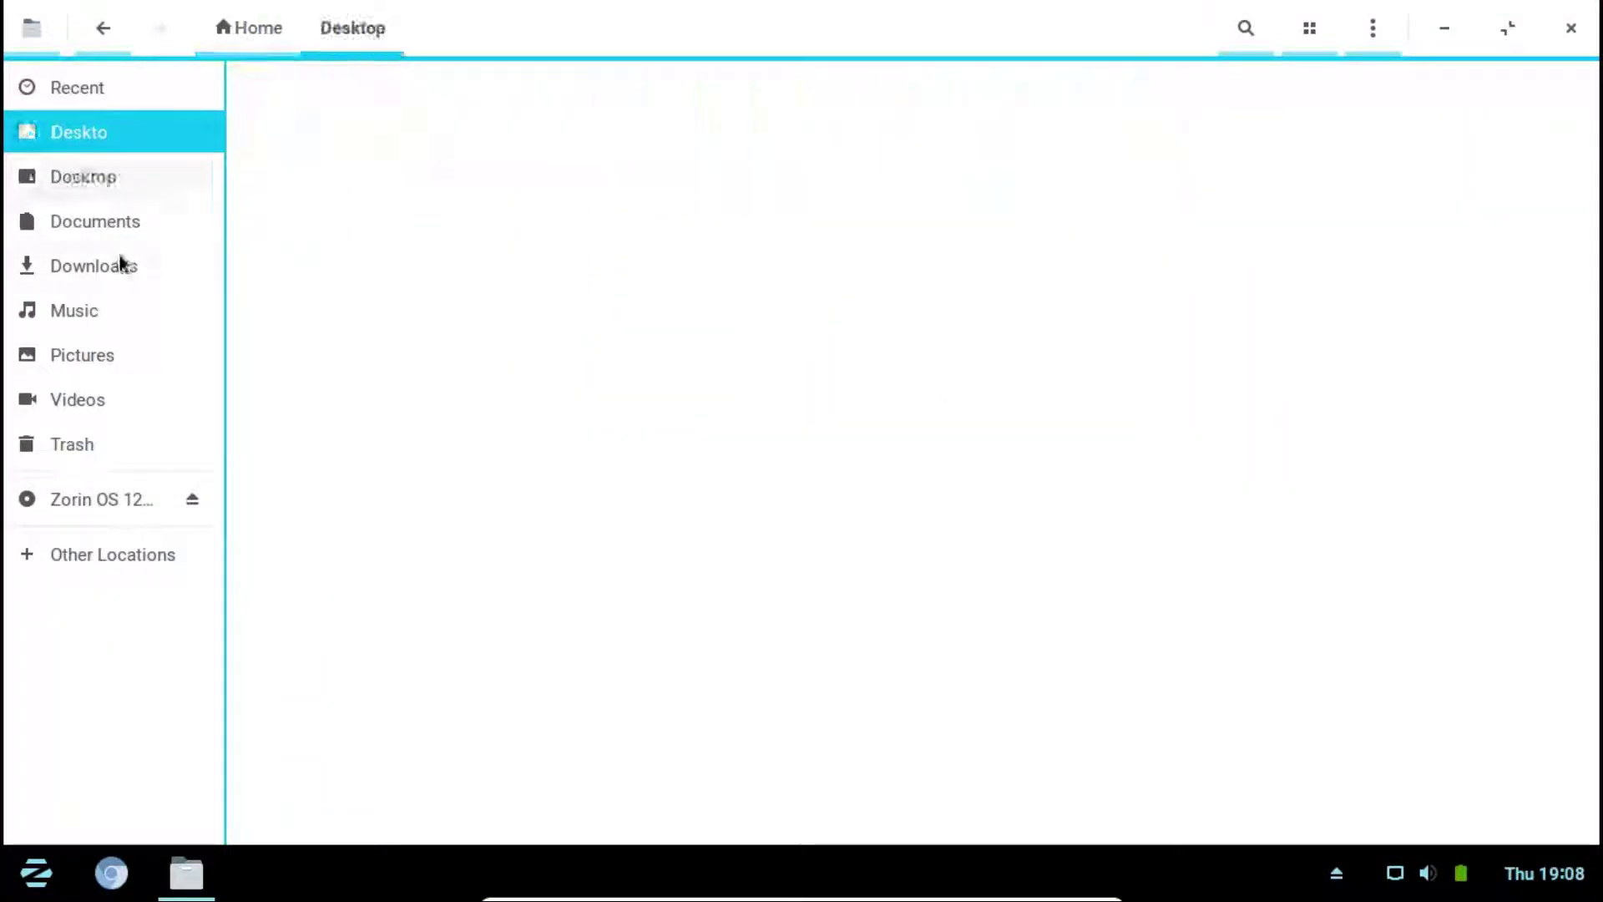
left_click(113, 227)
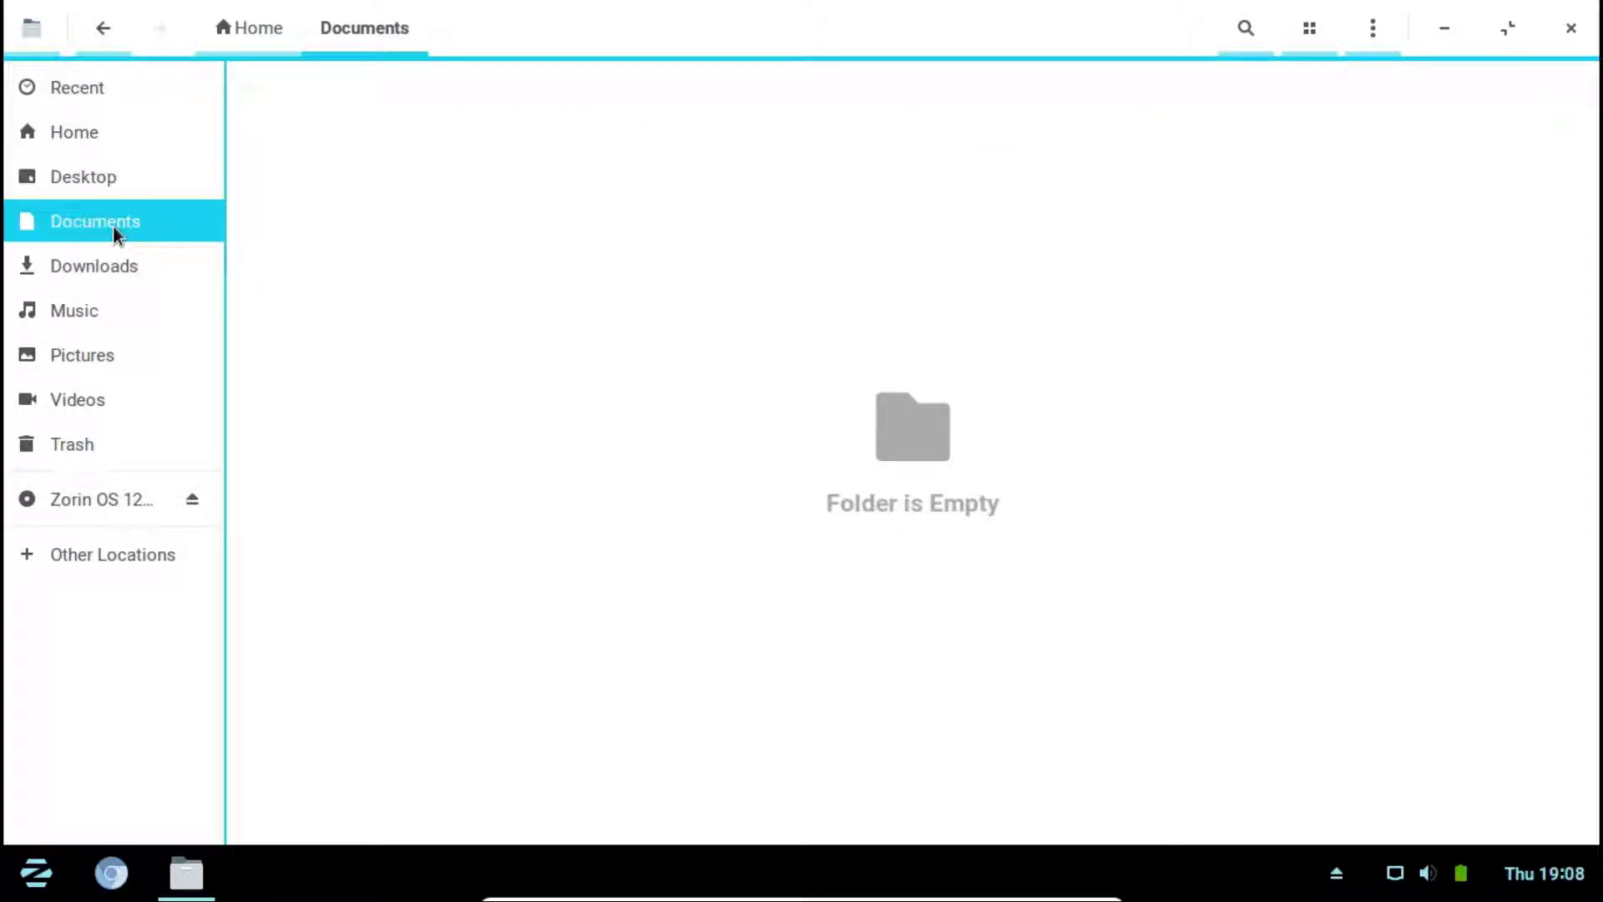
left_click(88, 310)
left_click(82, 354)
left_click(107, 398)
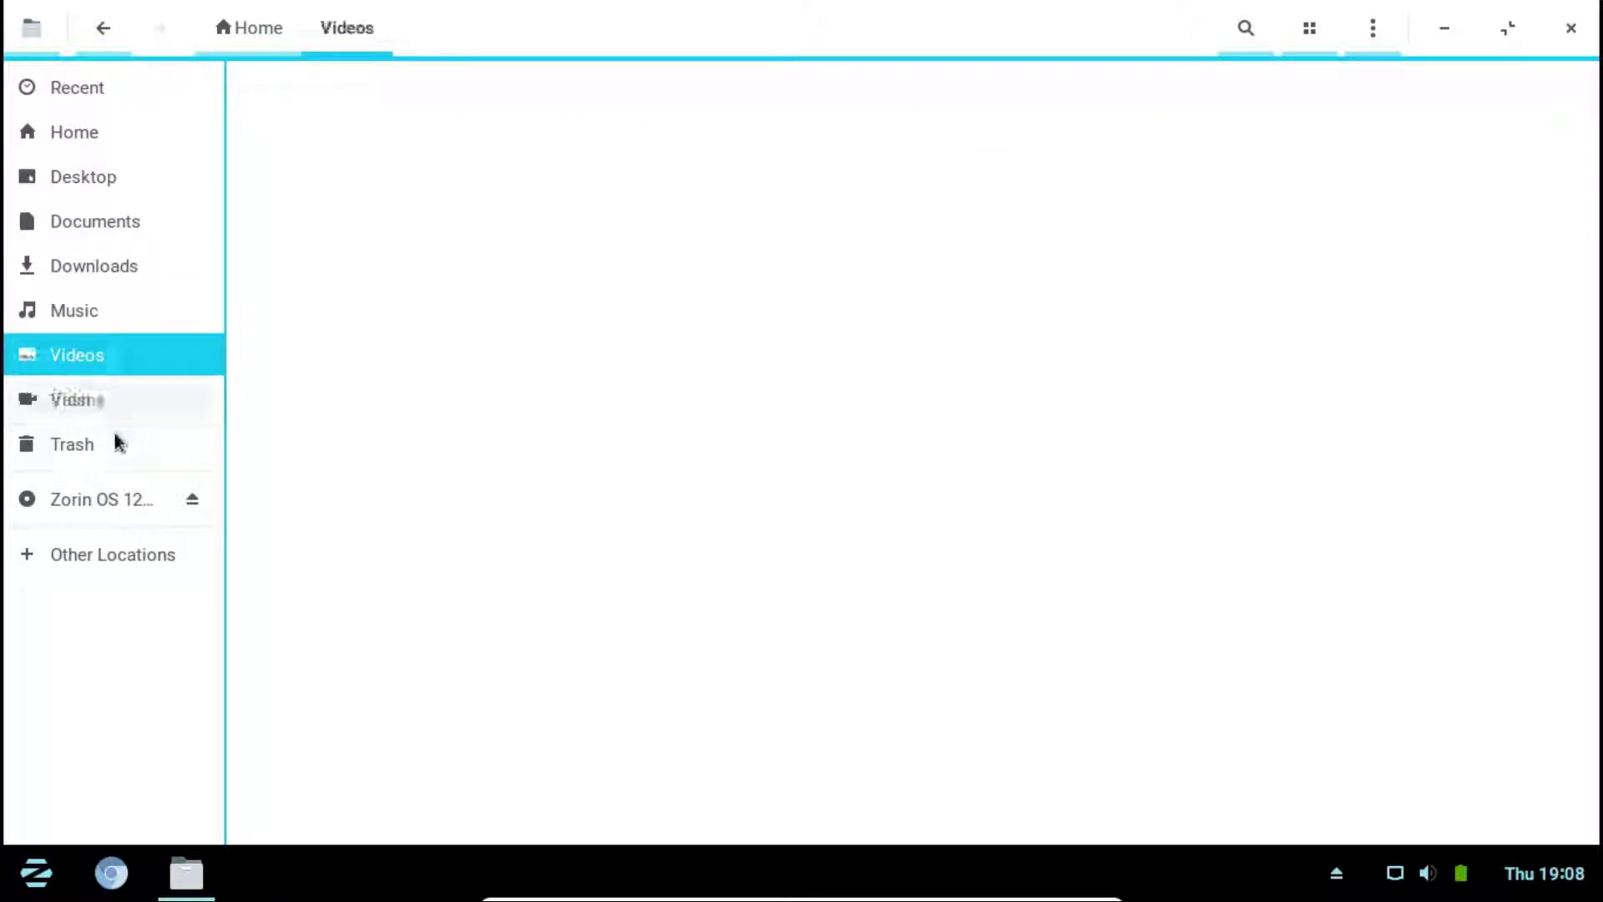
left_click(116, 443)
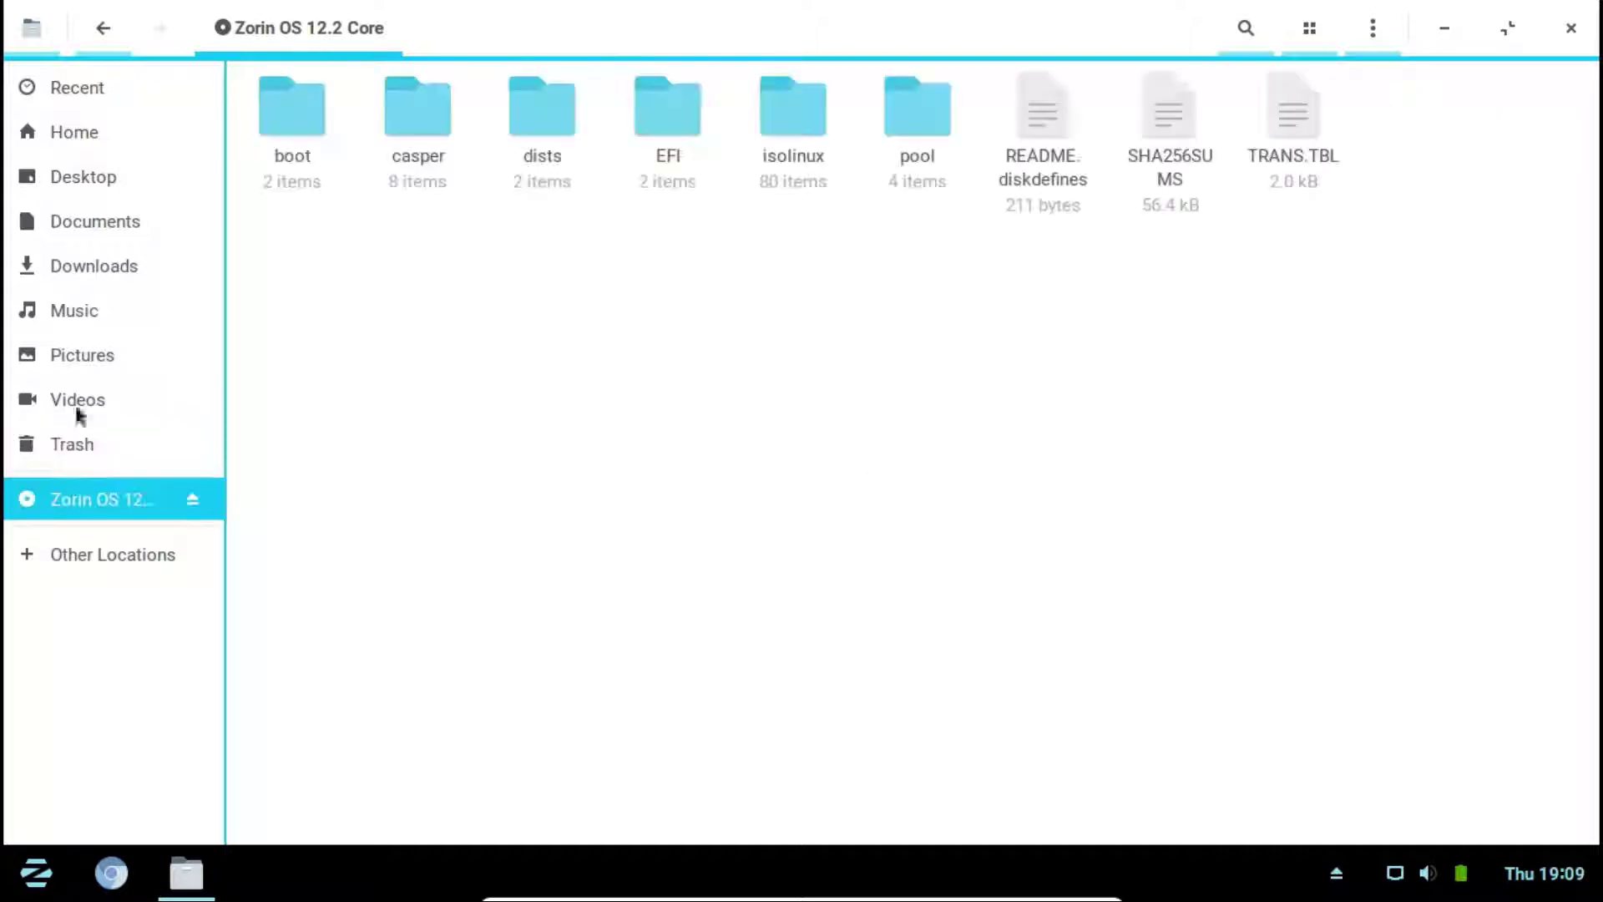
Revisit the locations from Trash back up to Recent and Home, then restore the file manager's window size and close it
left_click(108, 439)
left_click(124, 402)
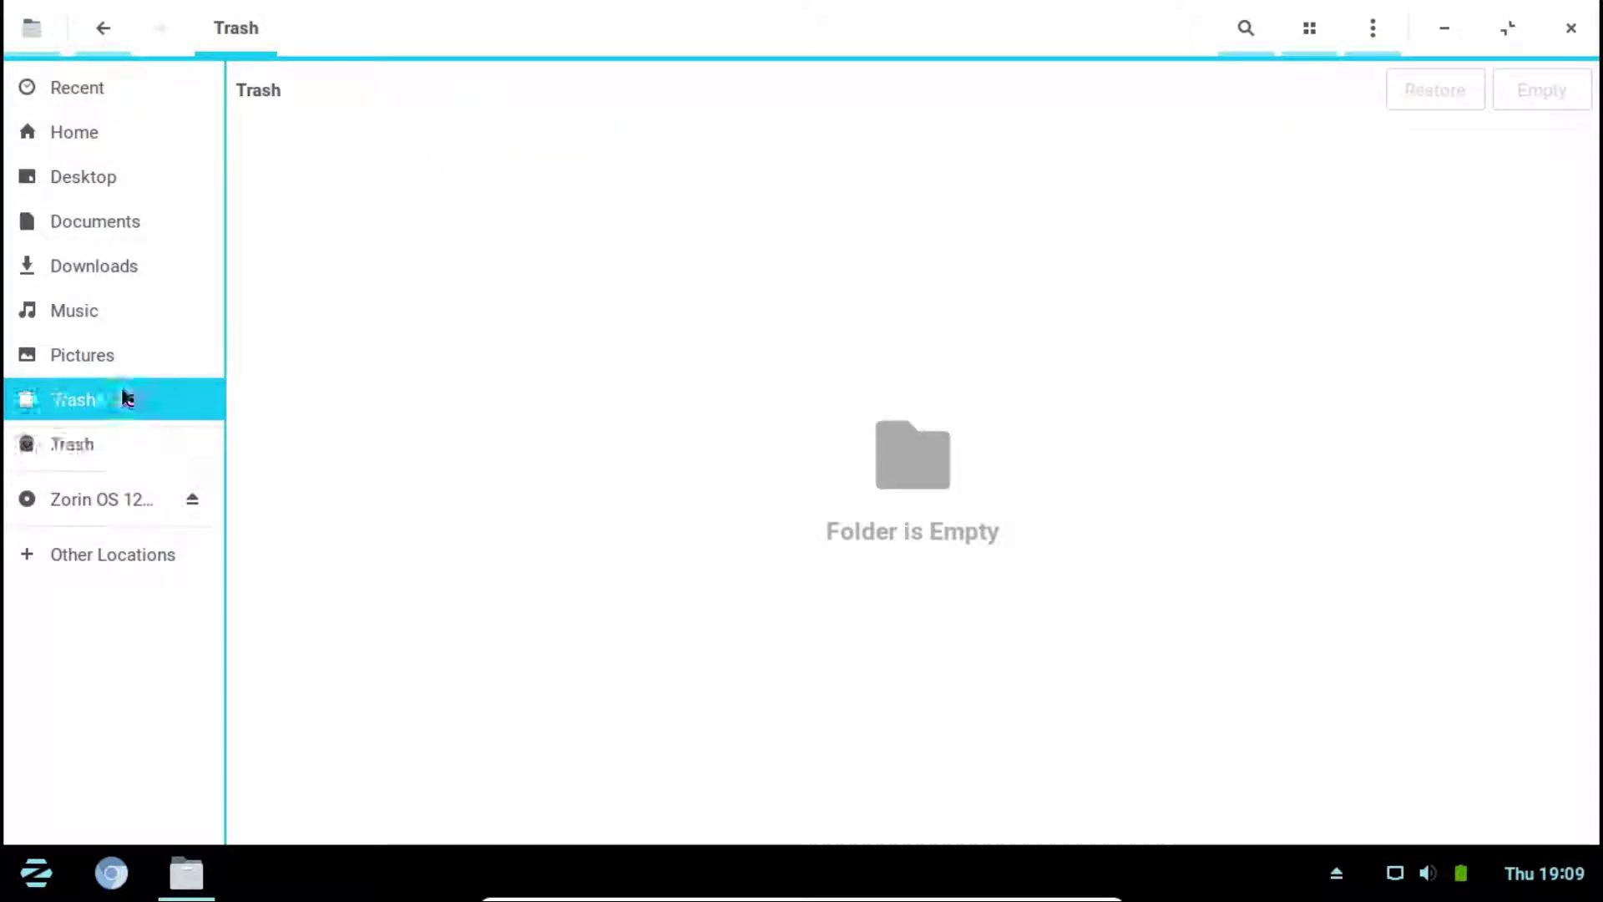
left_click(126, 362)
left_click(133, 316)
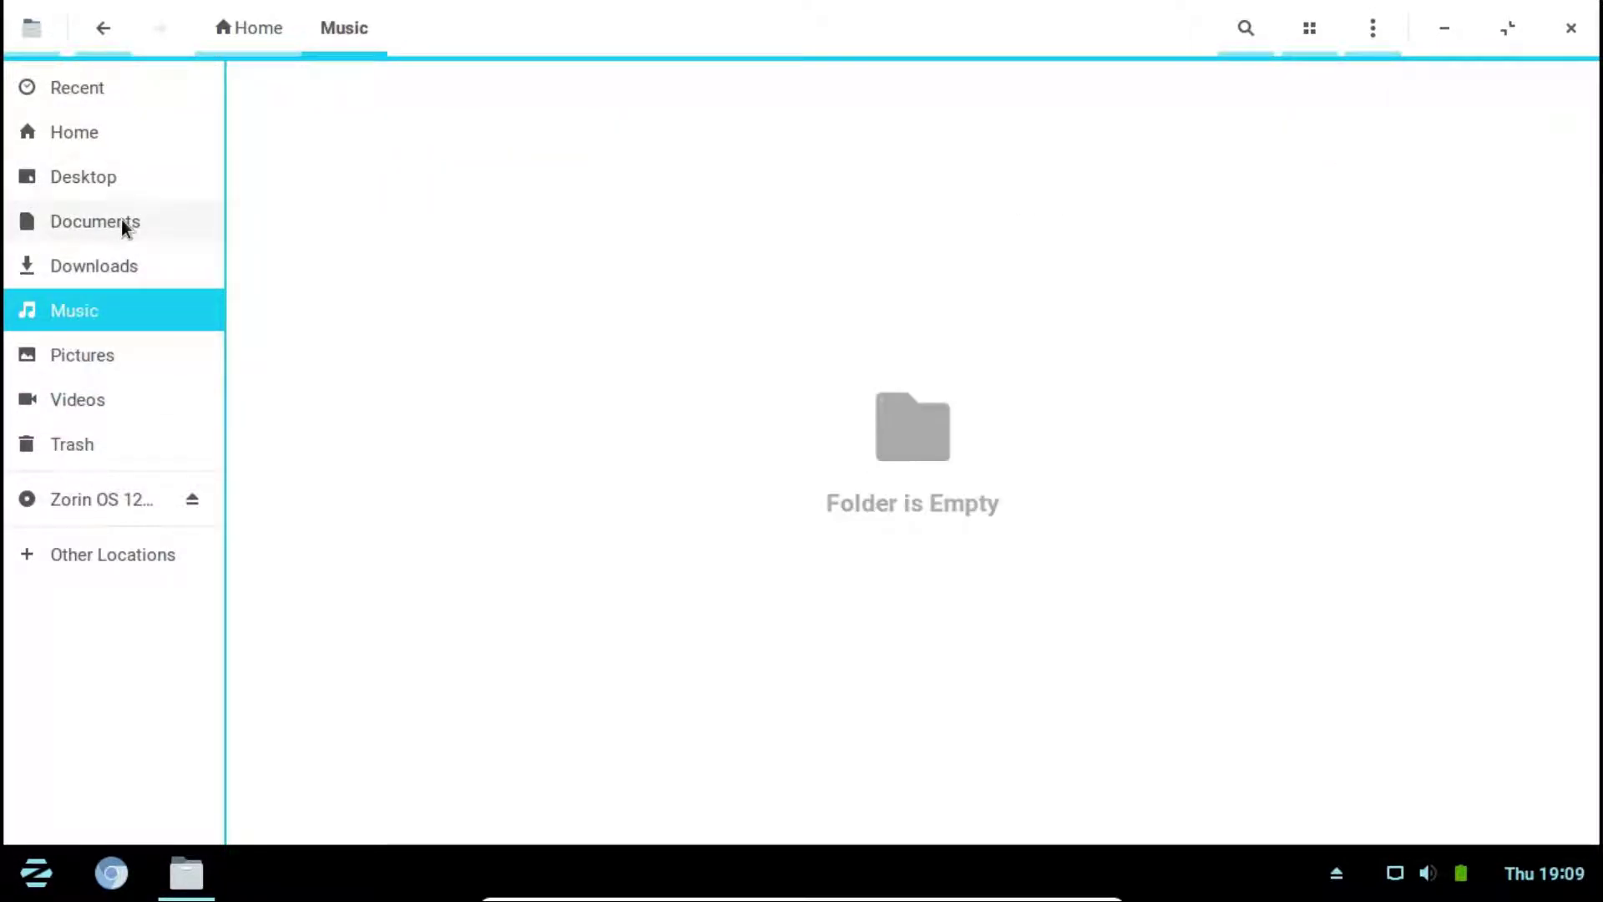
left_click(122, 221)
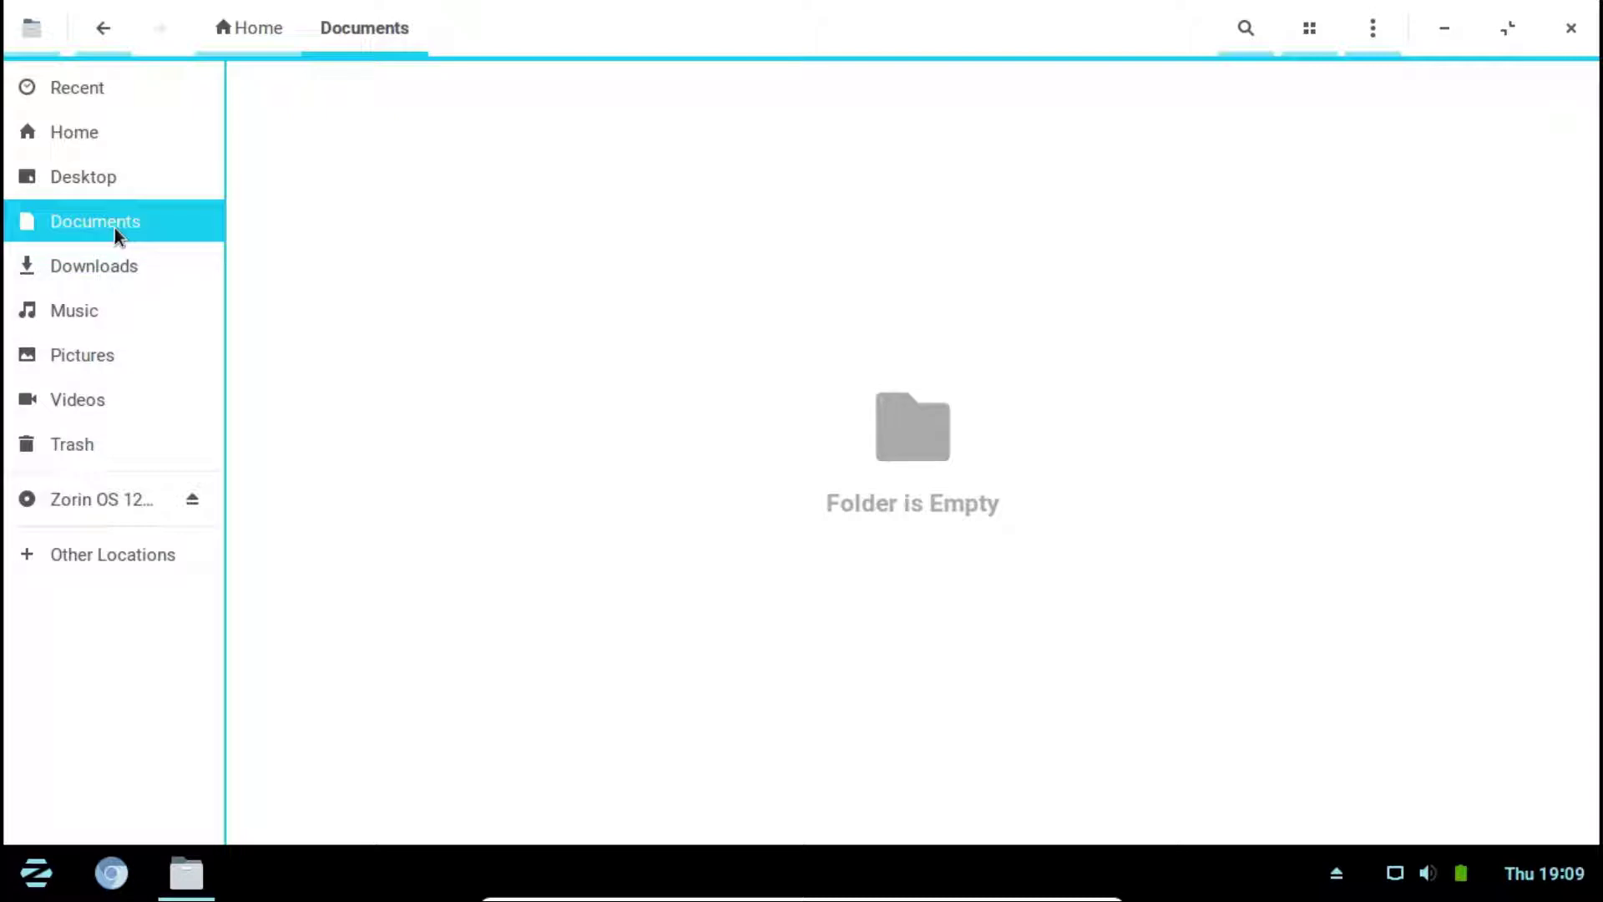
left_click(124, 173)
left_click(132, 143)
left_click(111, 99)
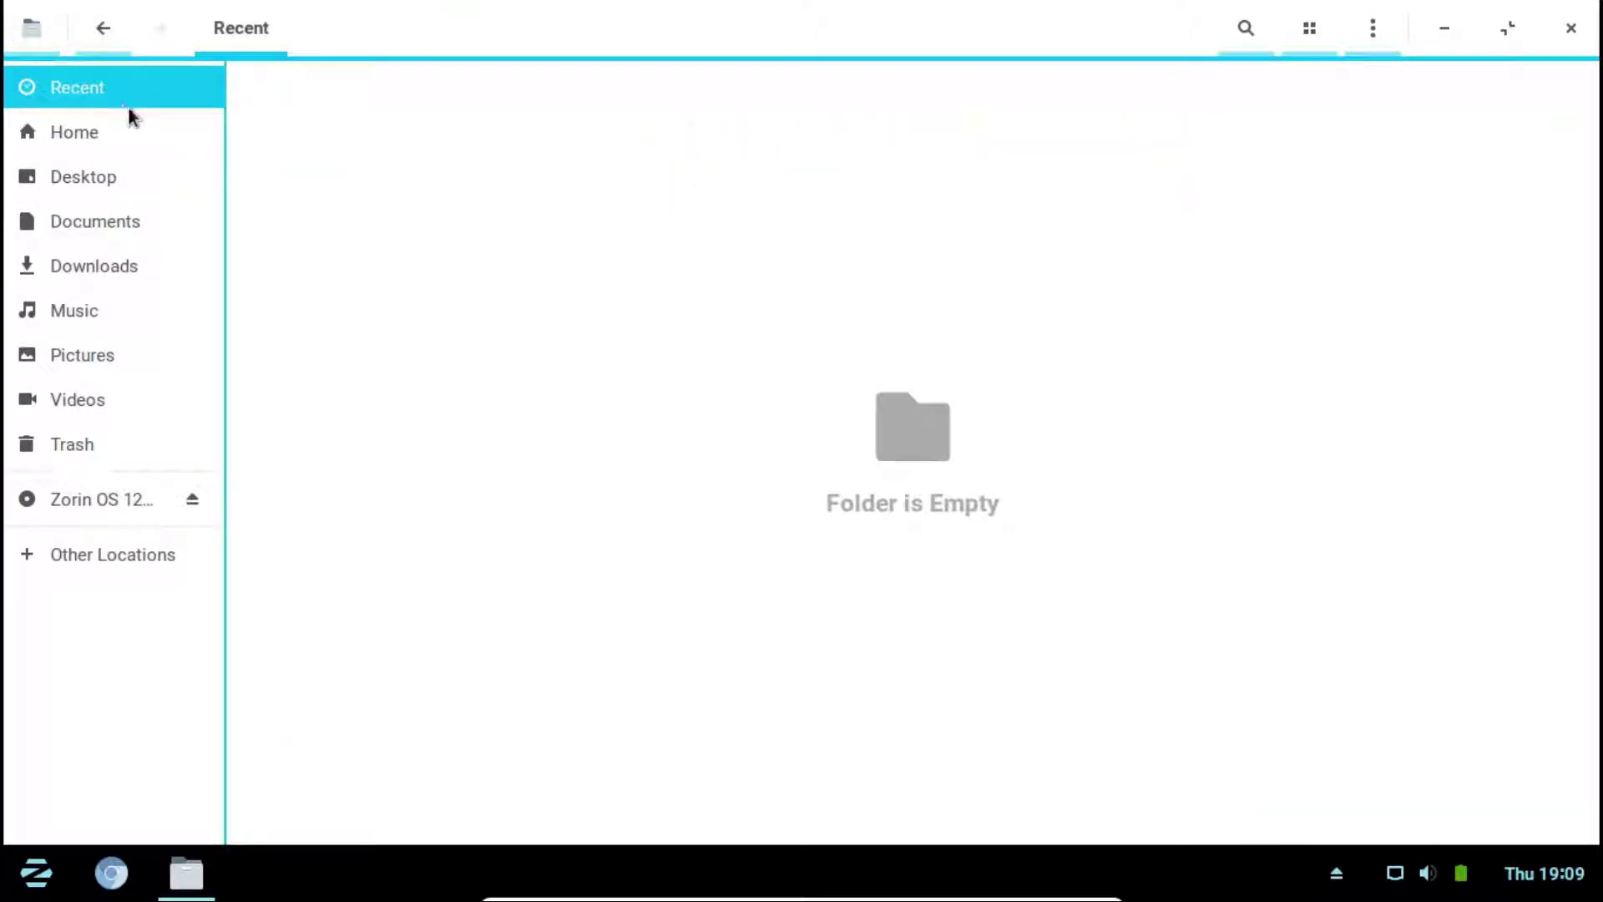
left_click(99, 138)
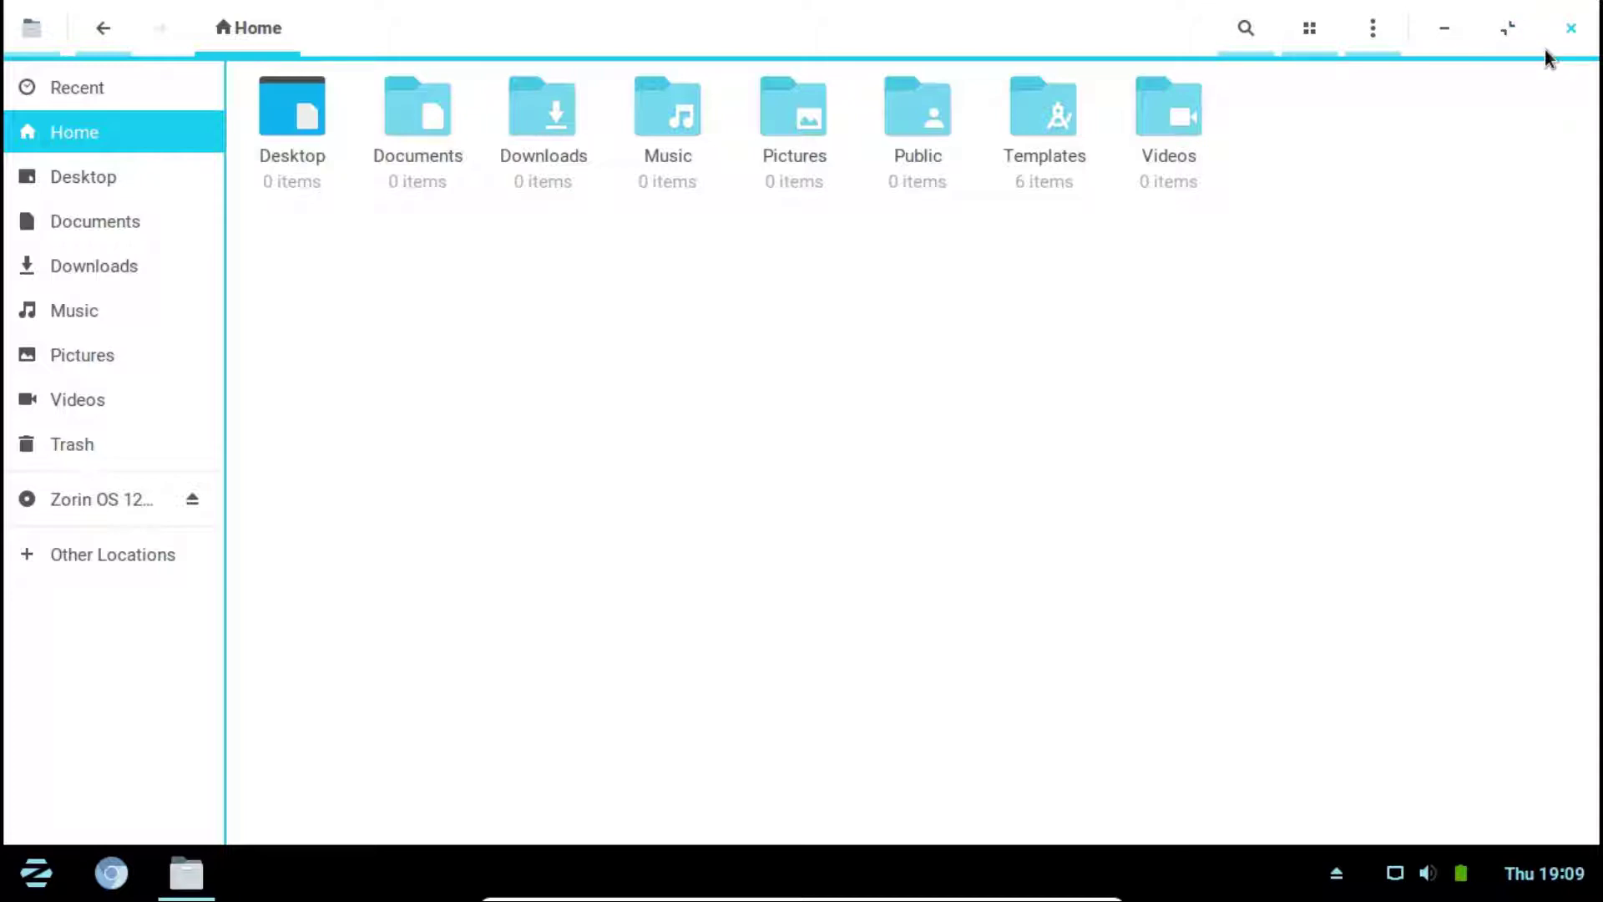
left_click(1507, 28)
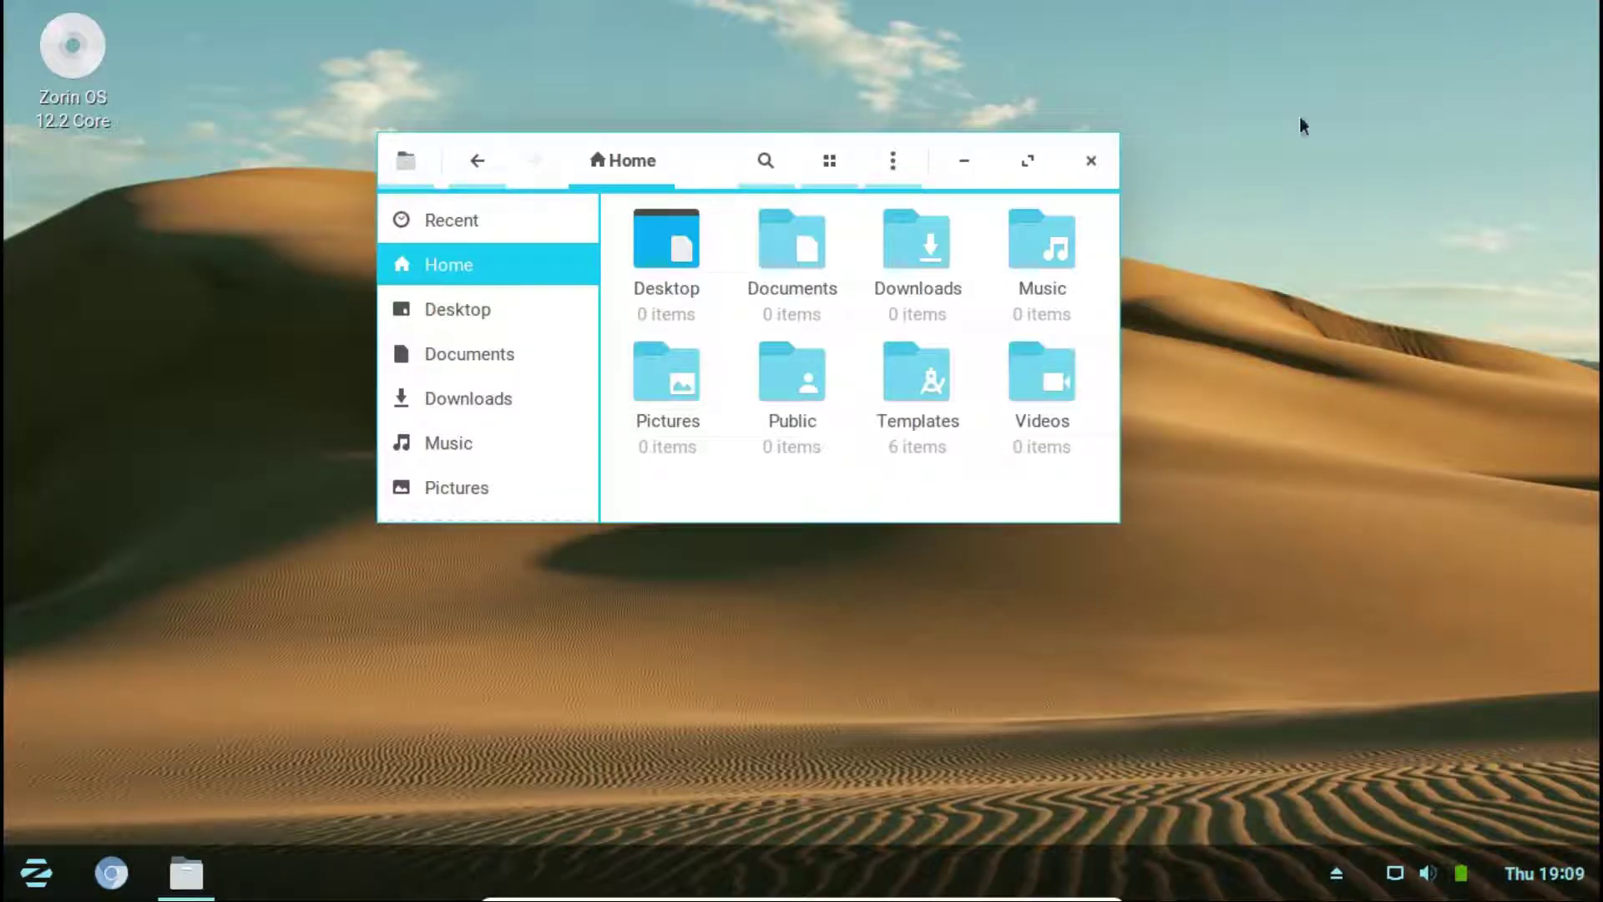
left_click(1090, 161)
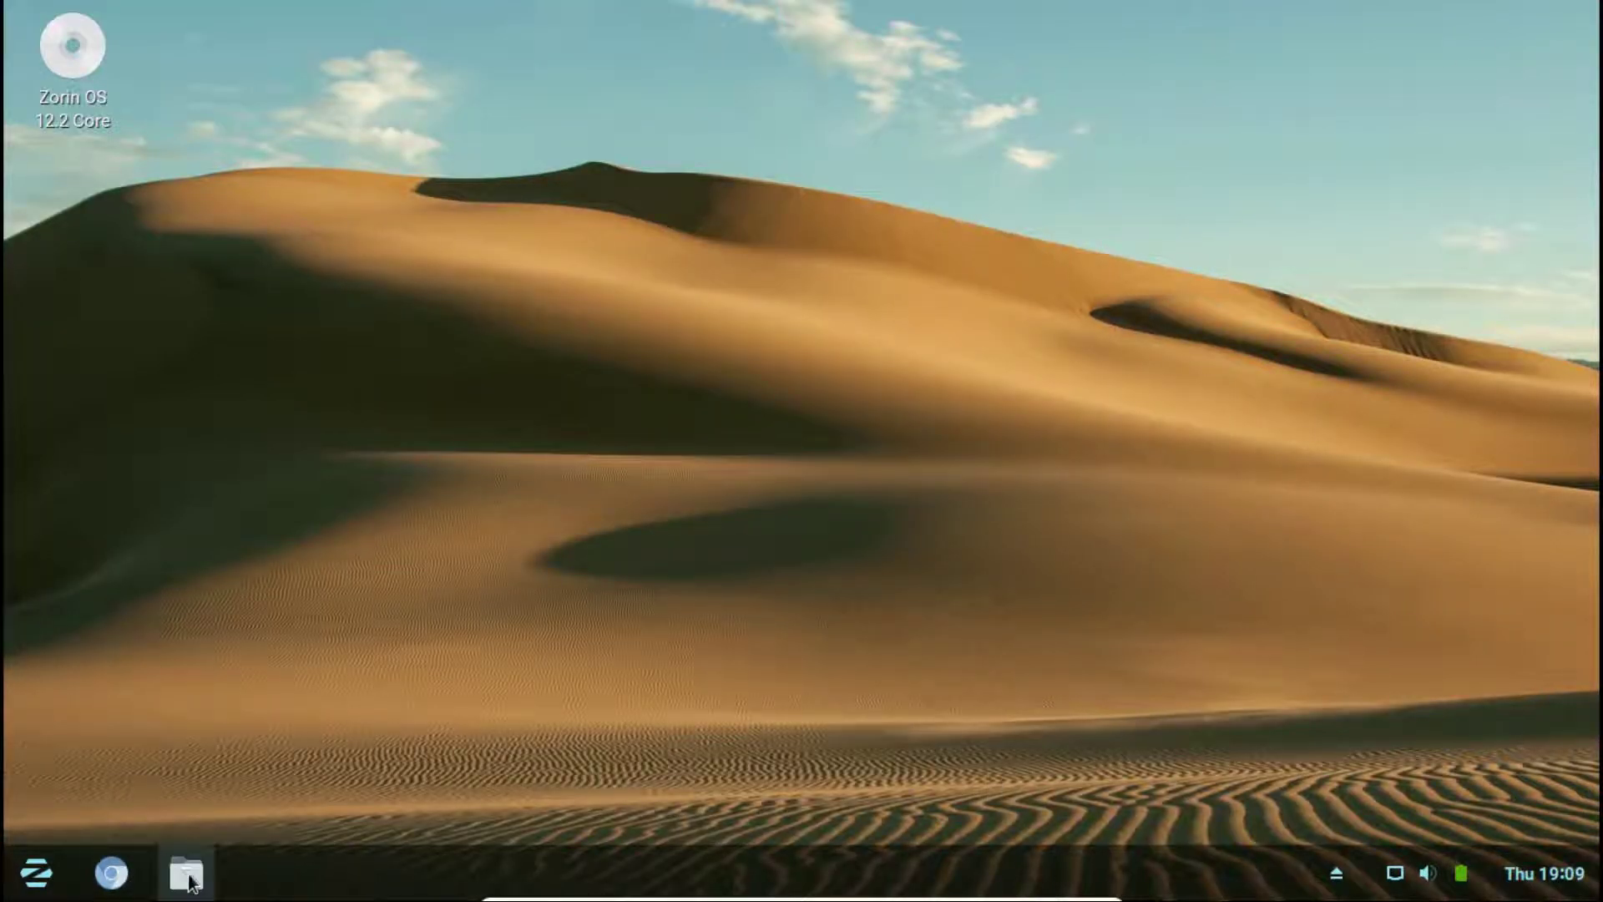
Move the Home folder window to the middle of the desktop and close it
left_click_drag(401, 60, 974, 399)
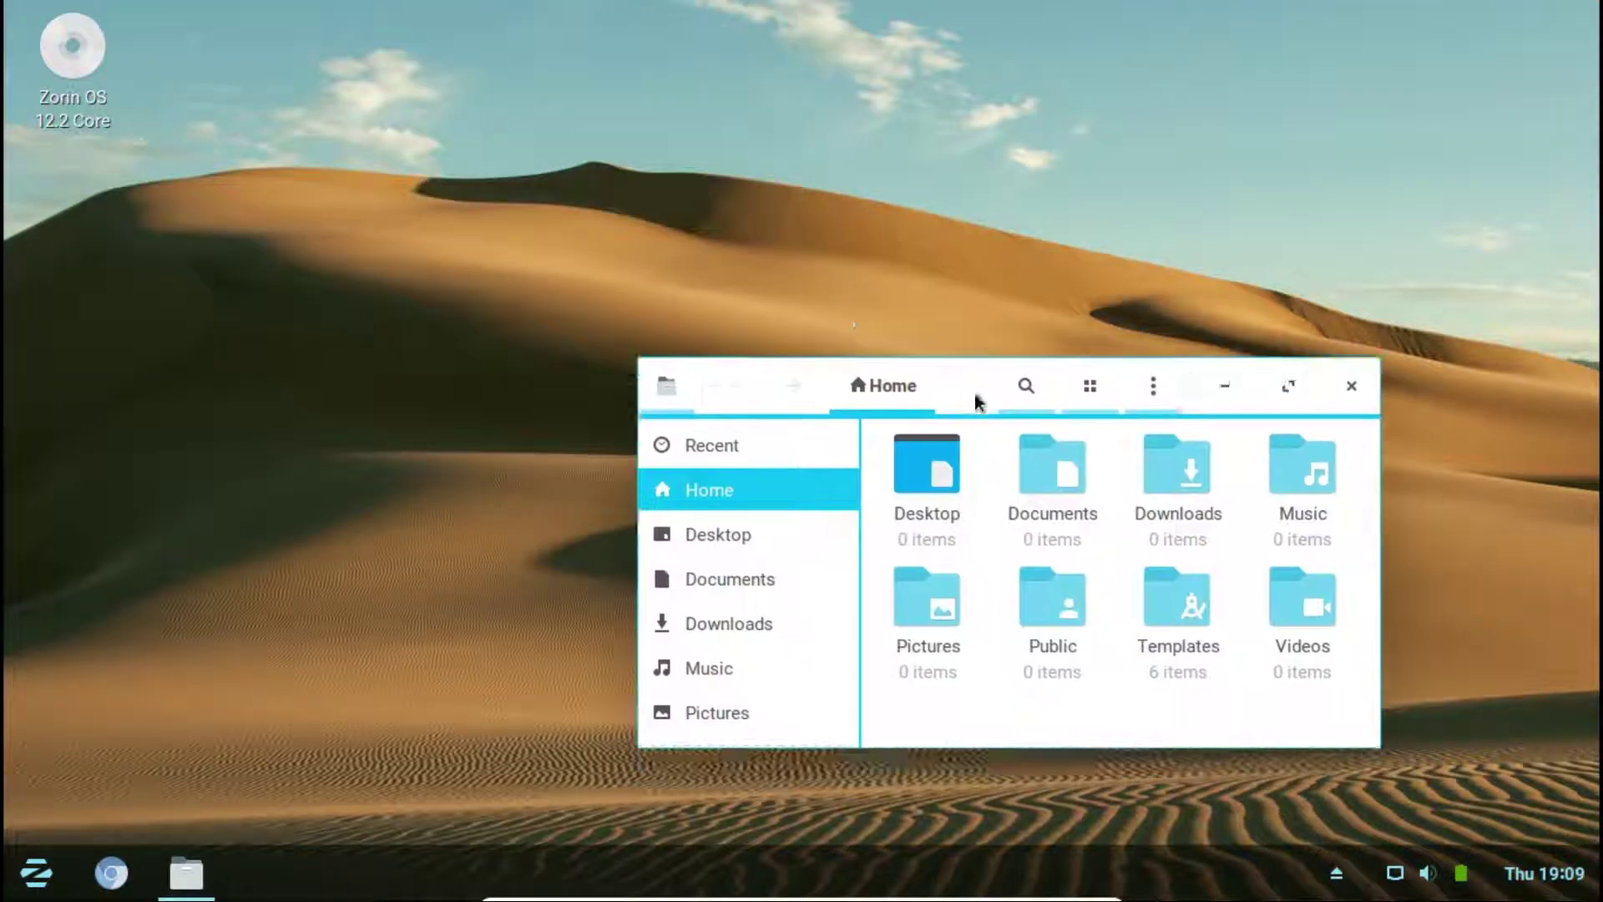
left_click(1351, 386)
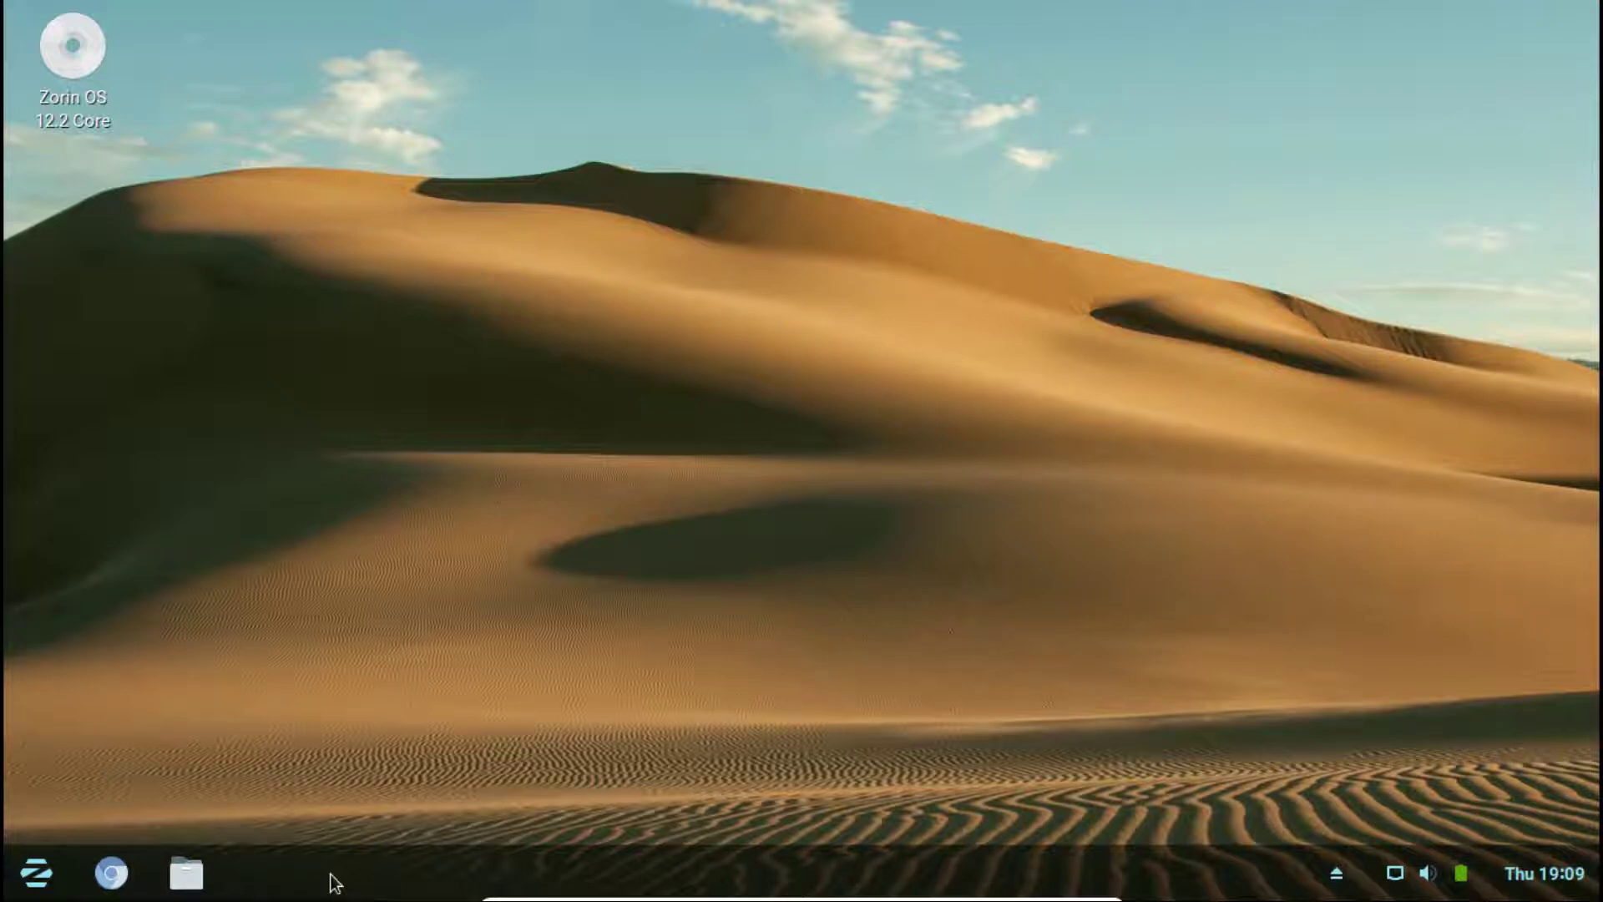
View the system menu and the removable-drive menu, then open All Settings
left_click(1411, 873)
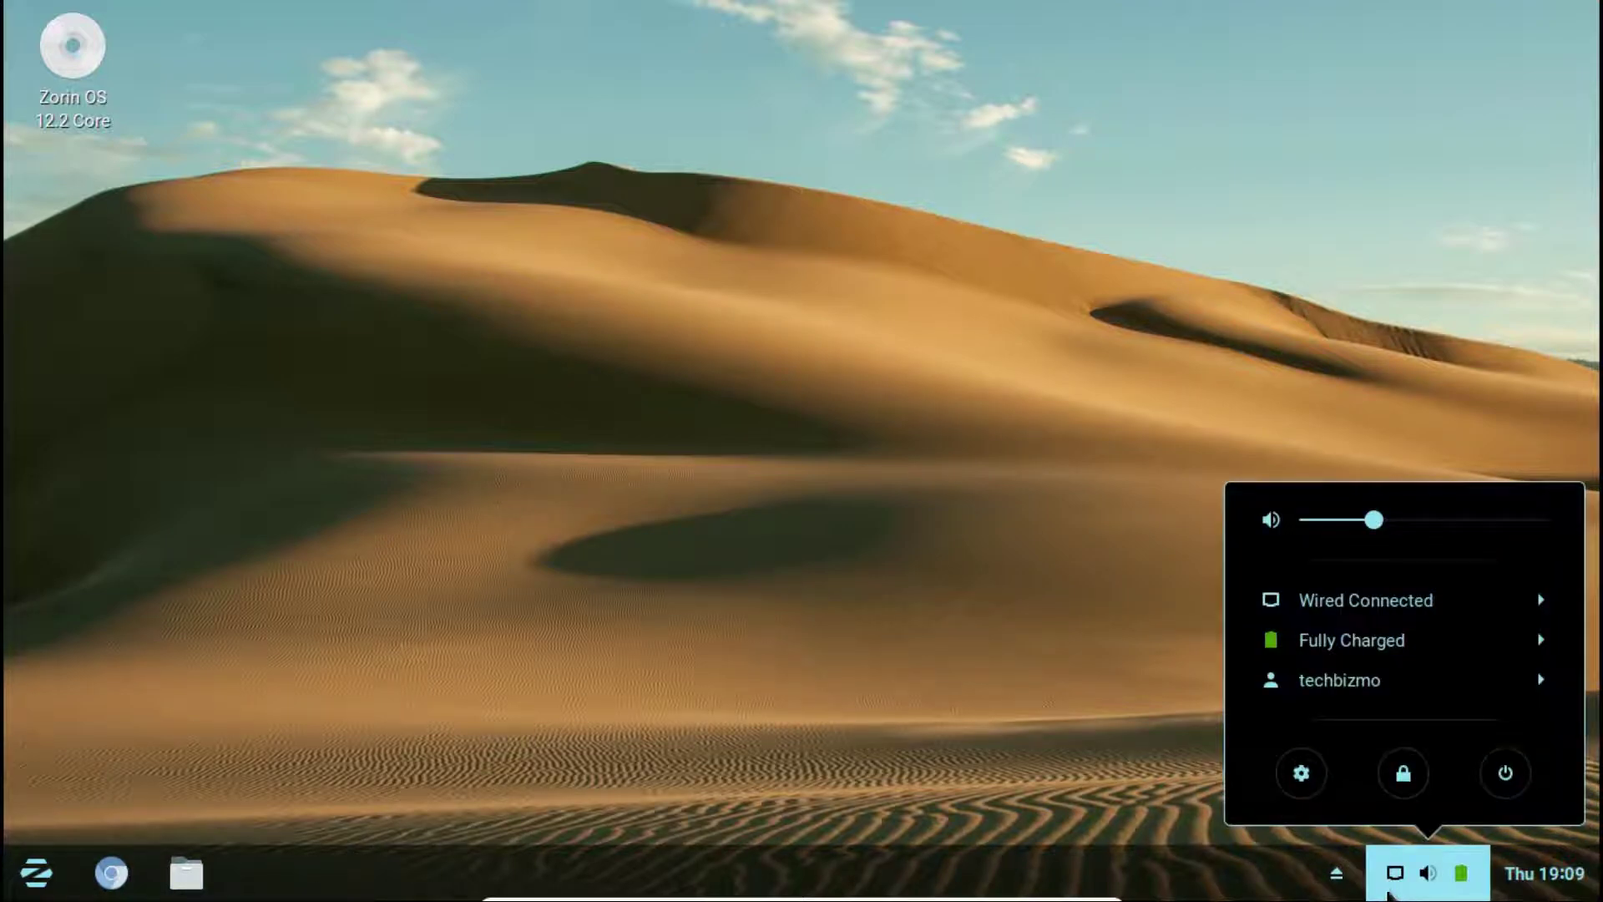
left_click(1335, 872)
left_click(1392, 874)
left_click(1296, 764)
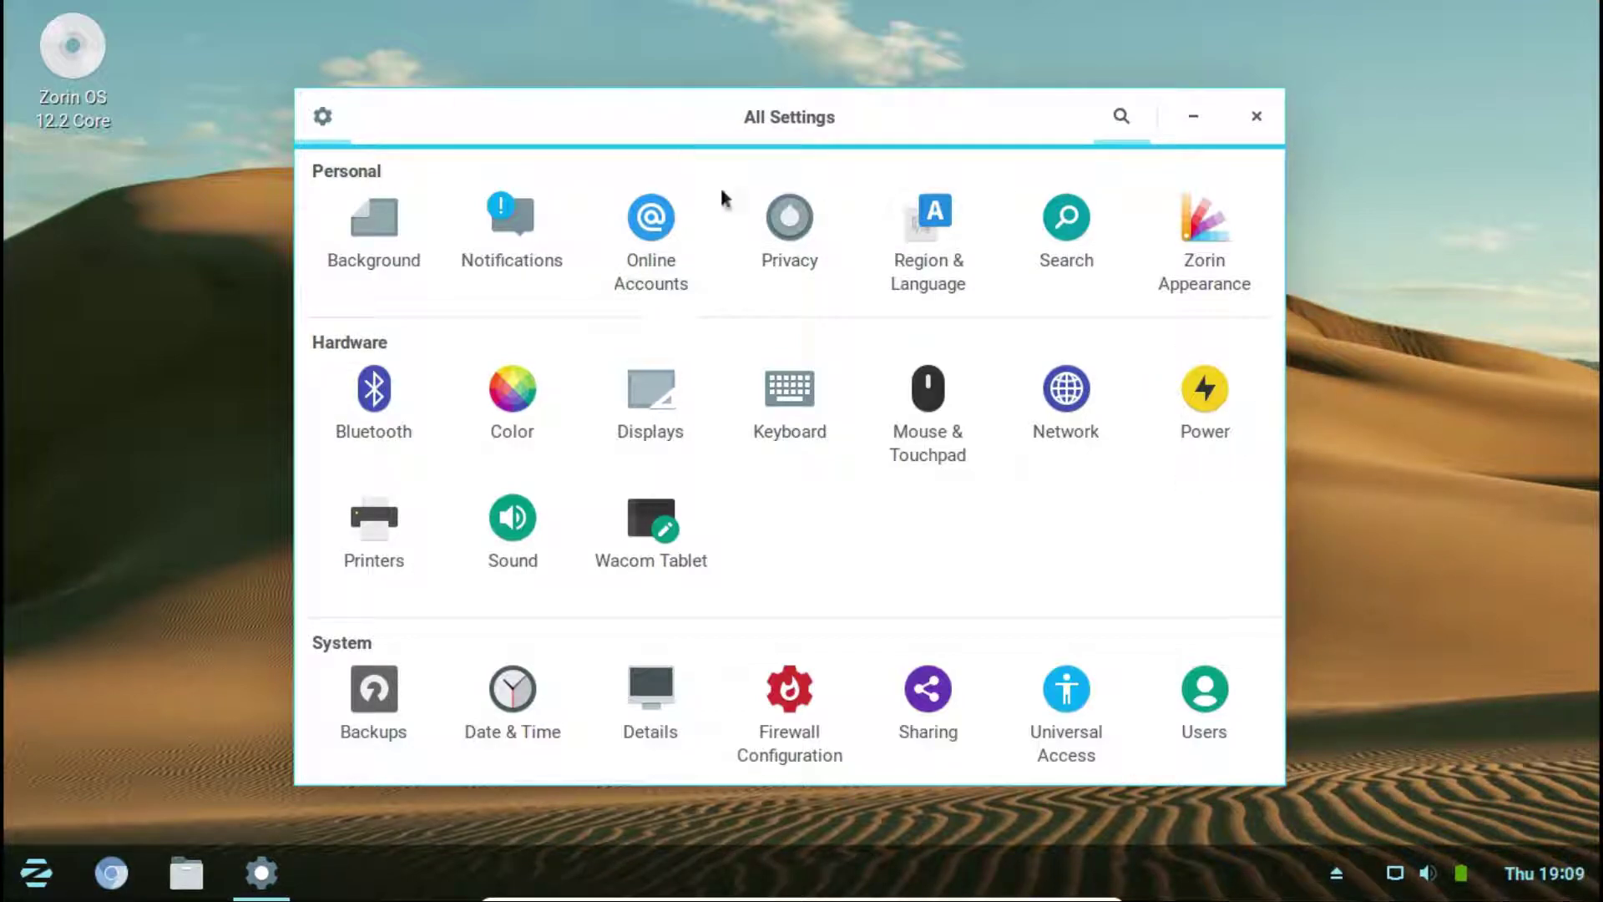
Close the Zorin virtual machine by powering it off
mouse_move(825, 899)
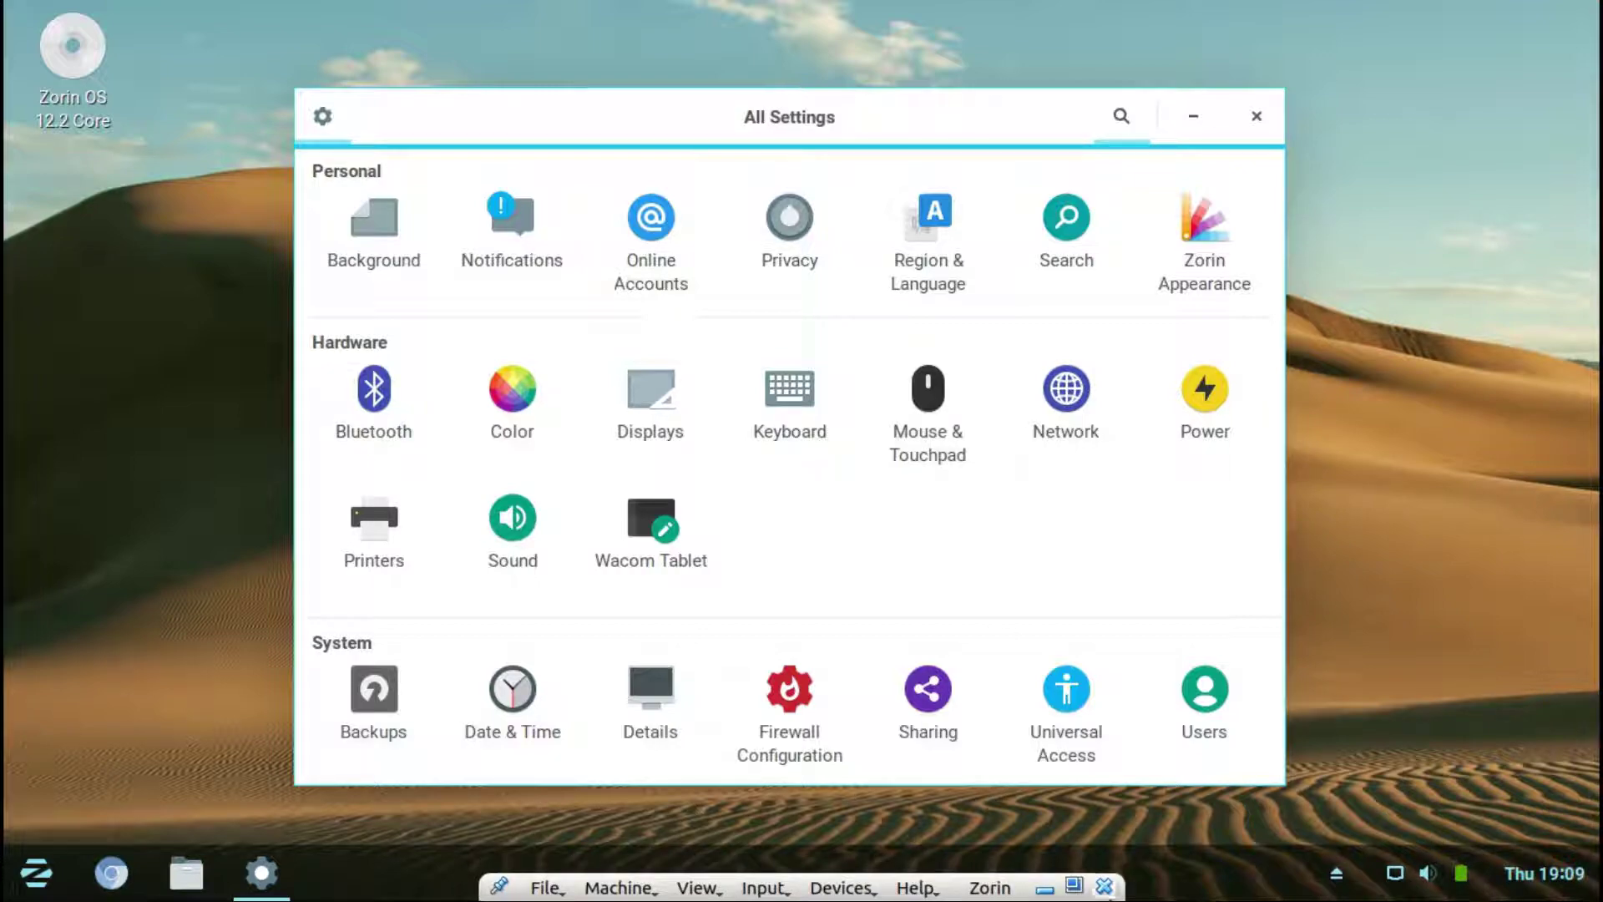
left_click(1104, 888)
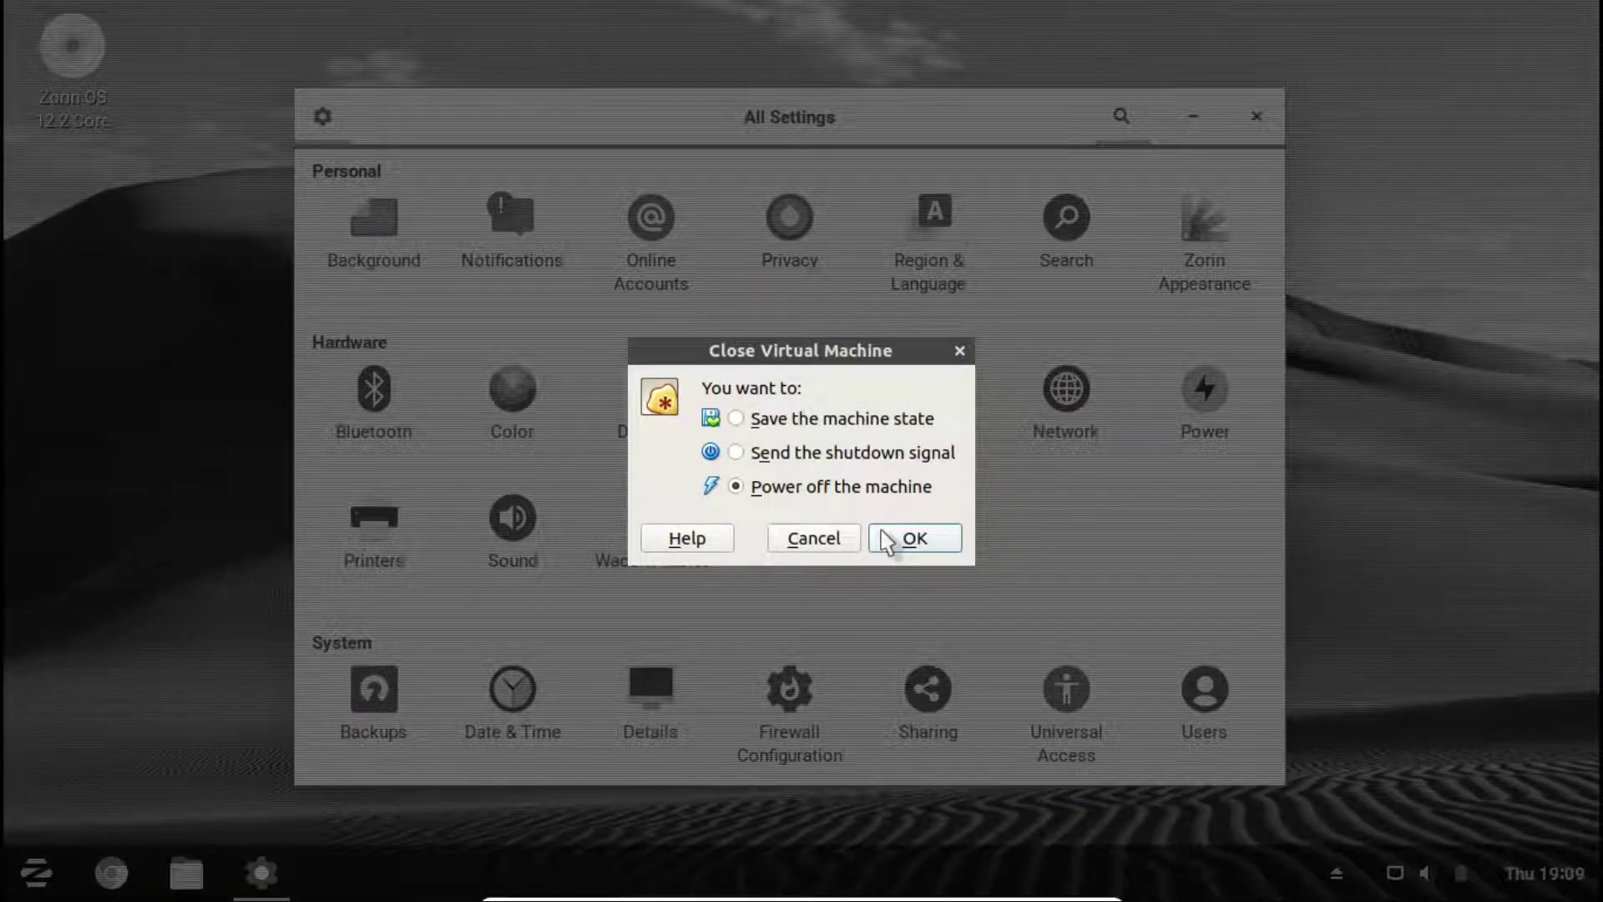
left_click(897, 539)
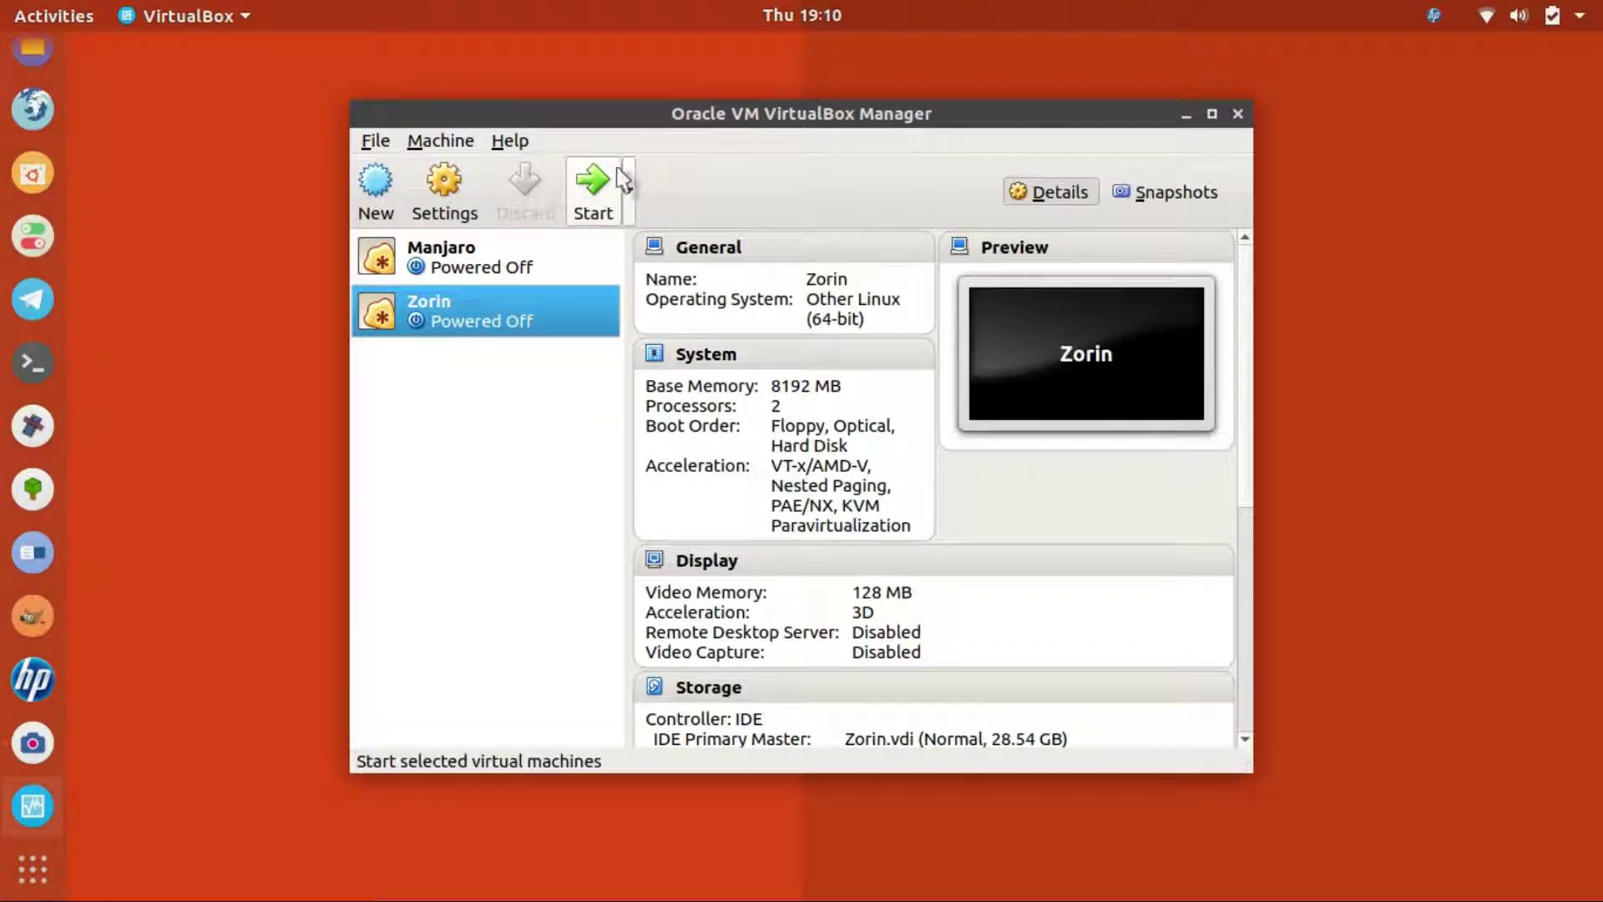
left_click(593, 184)
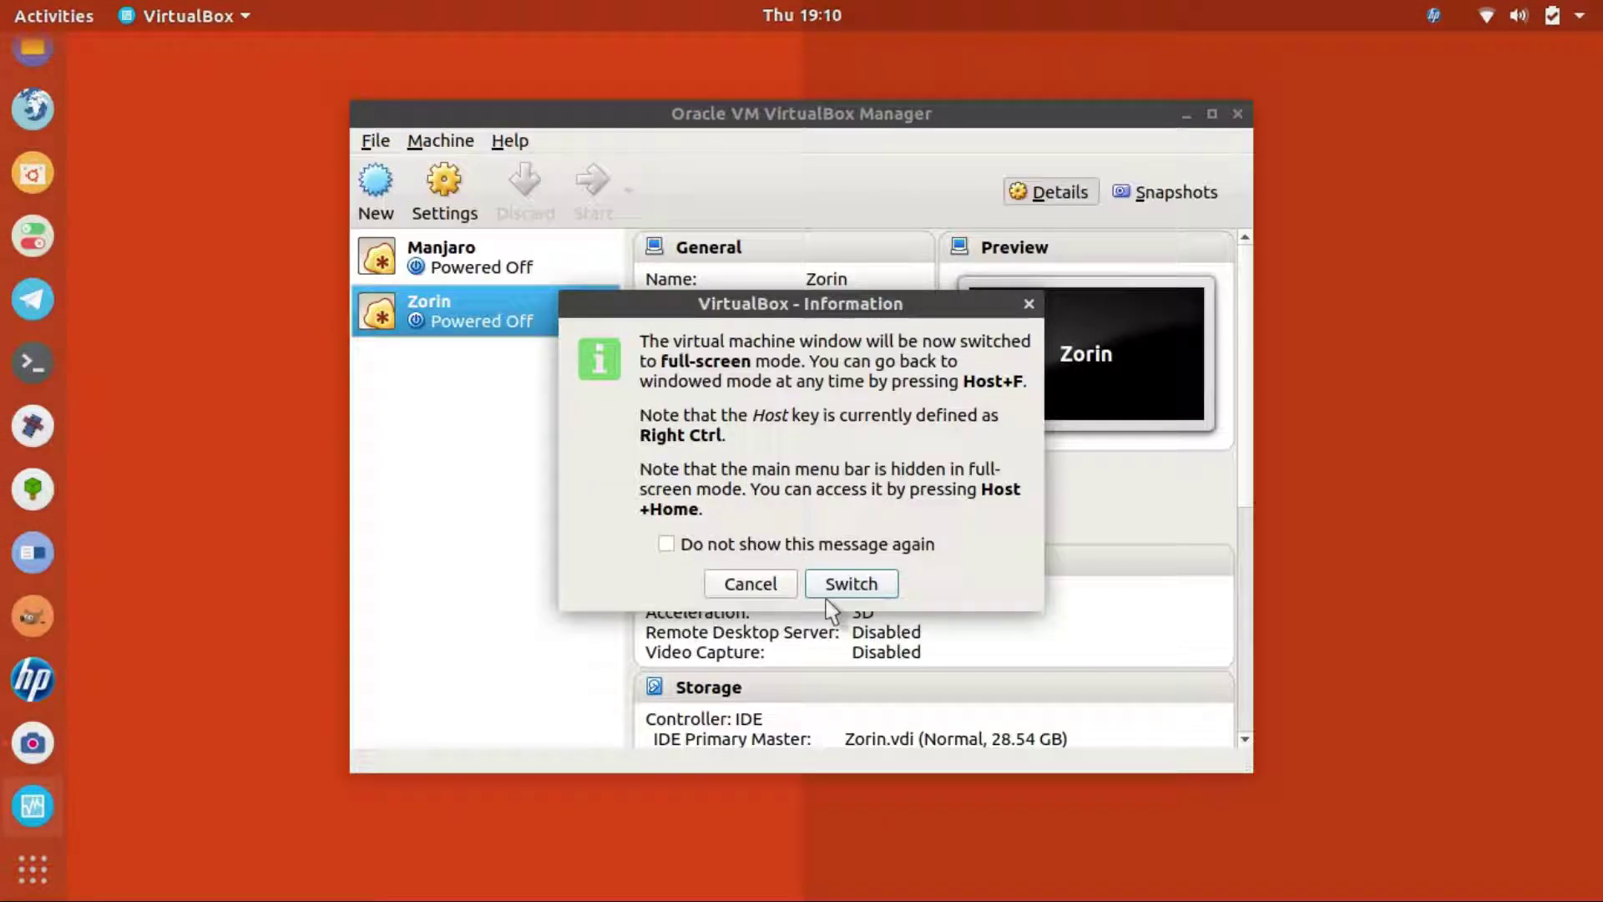
left_click(835, 584)
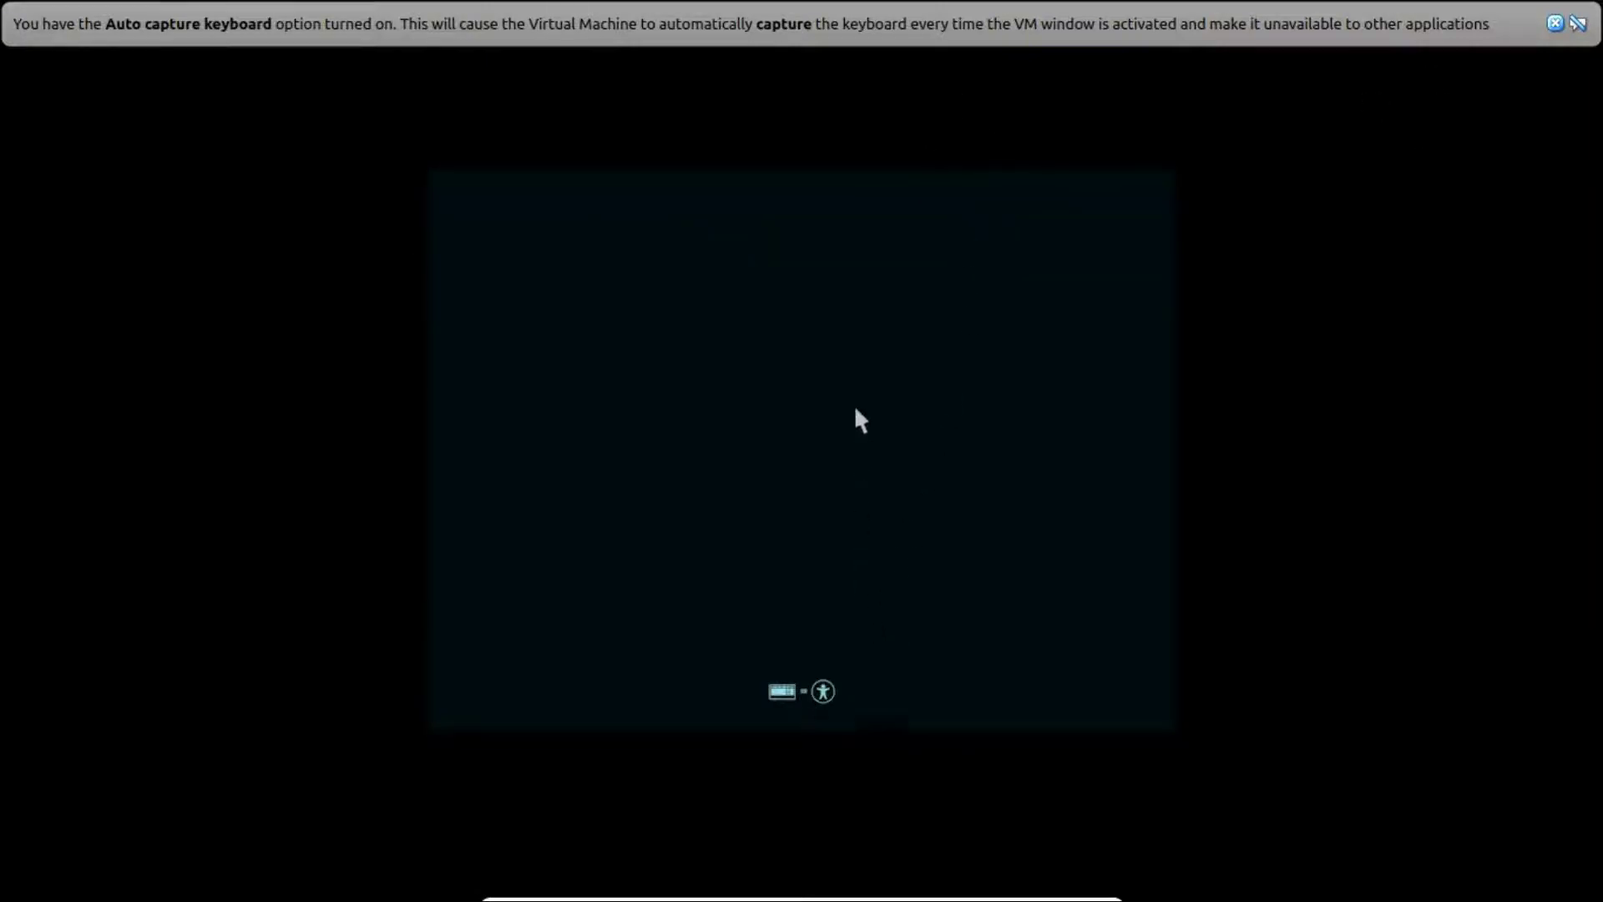
left_click(1555, 23)
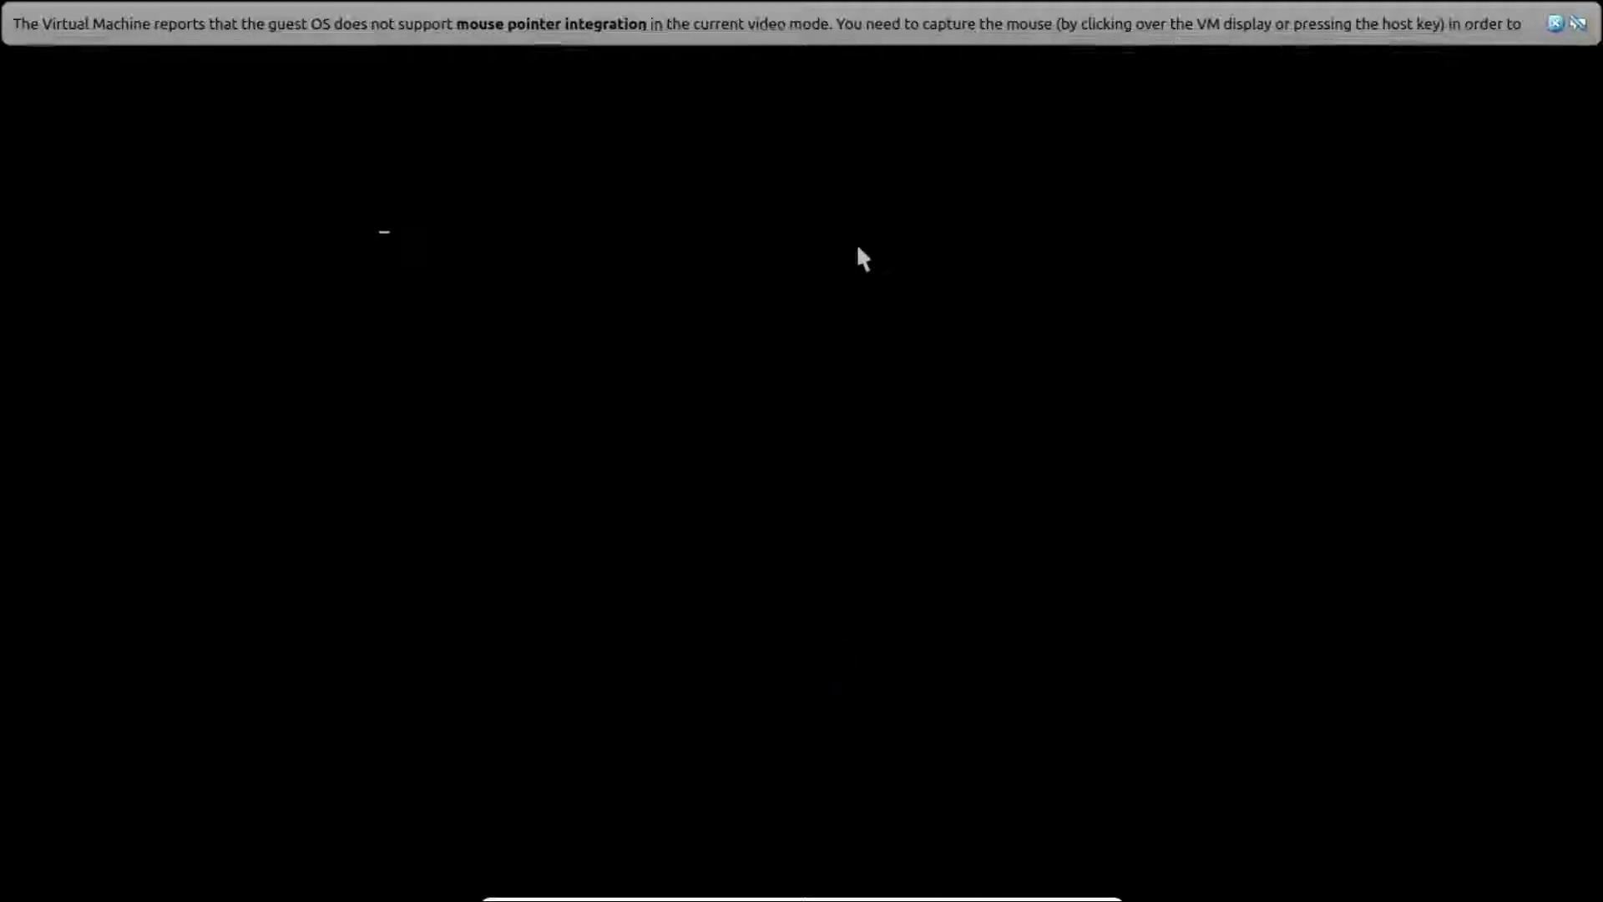
left_click(1562, 25)
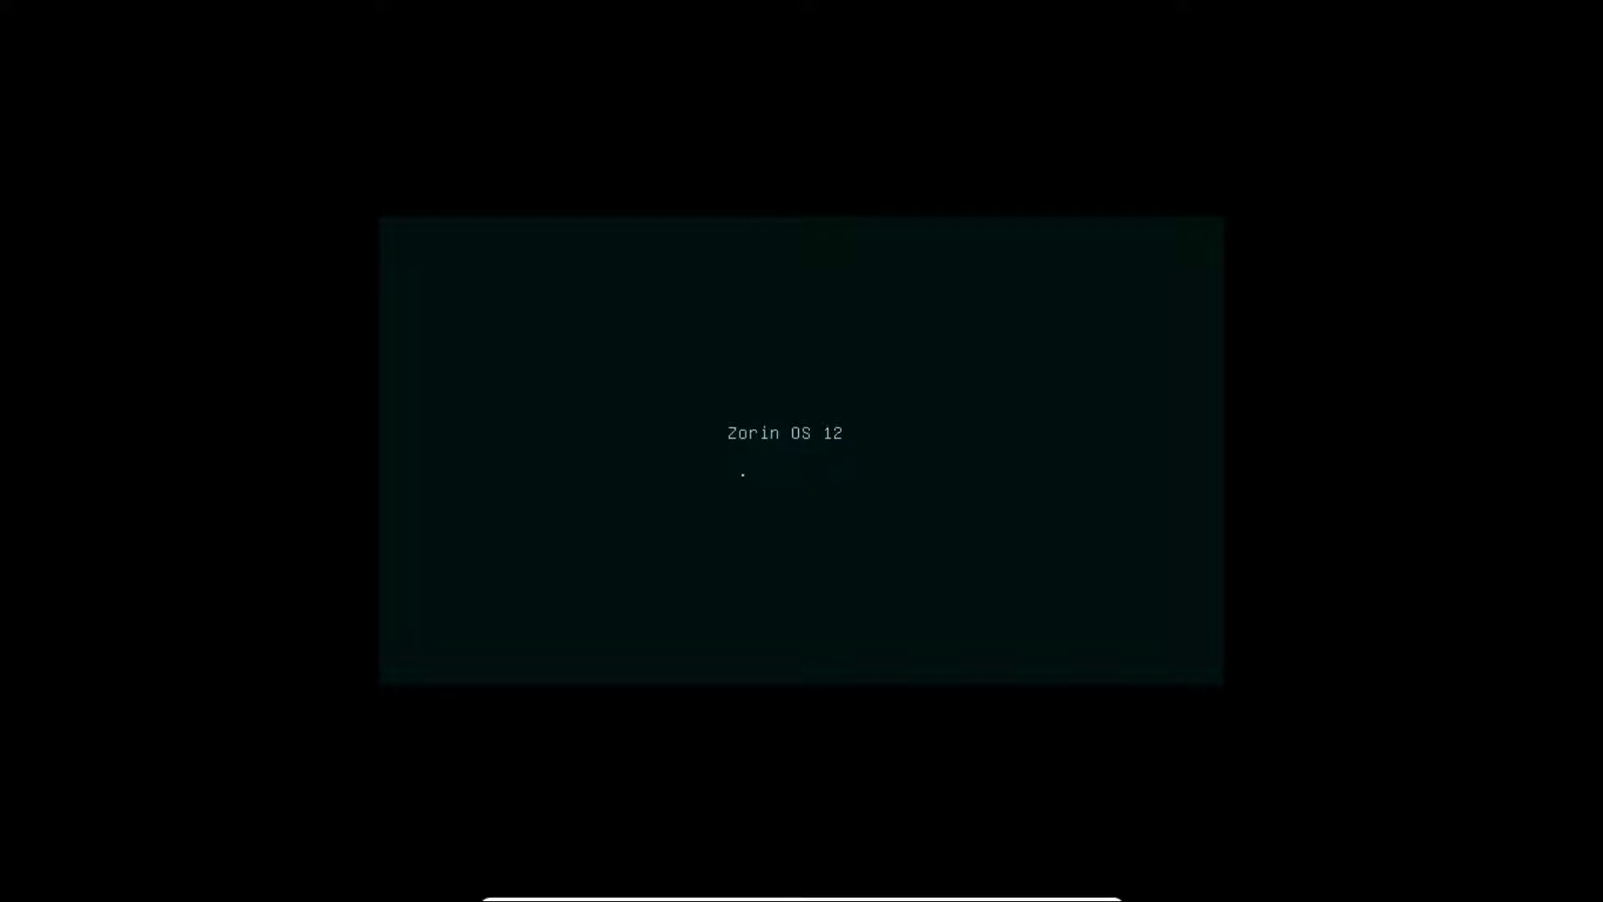
left_click(1105, 892)
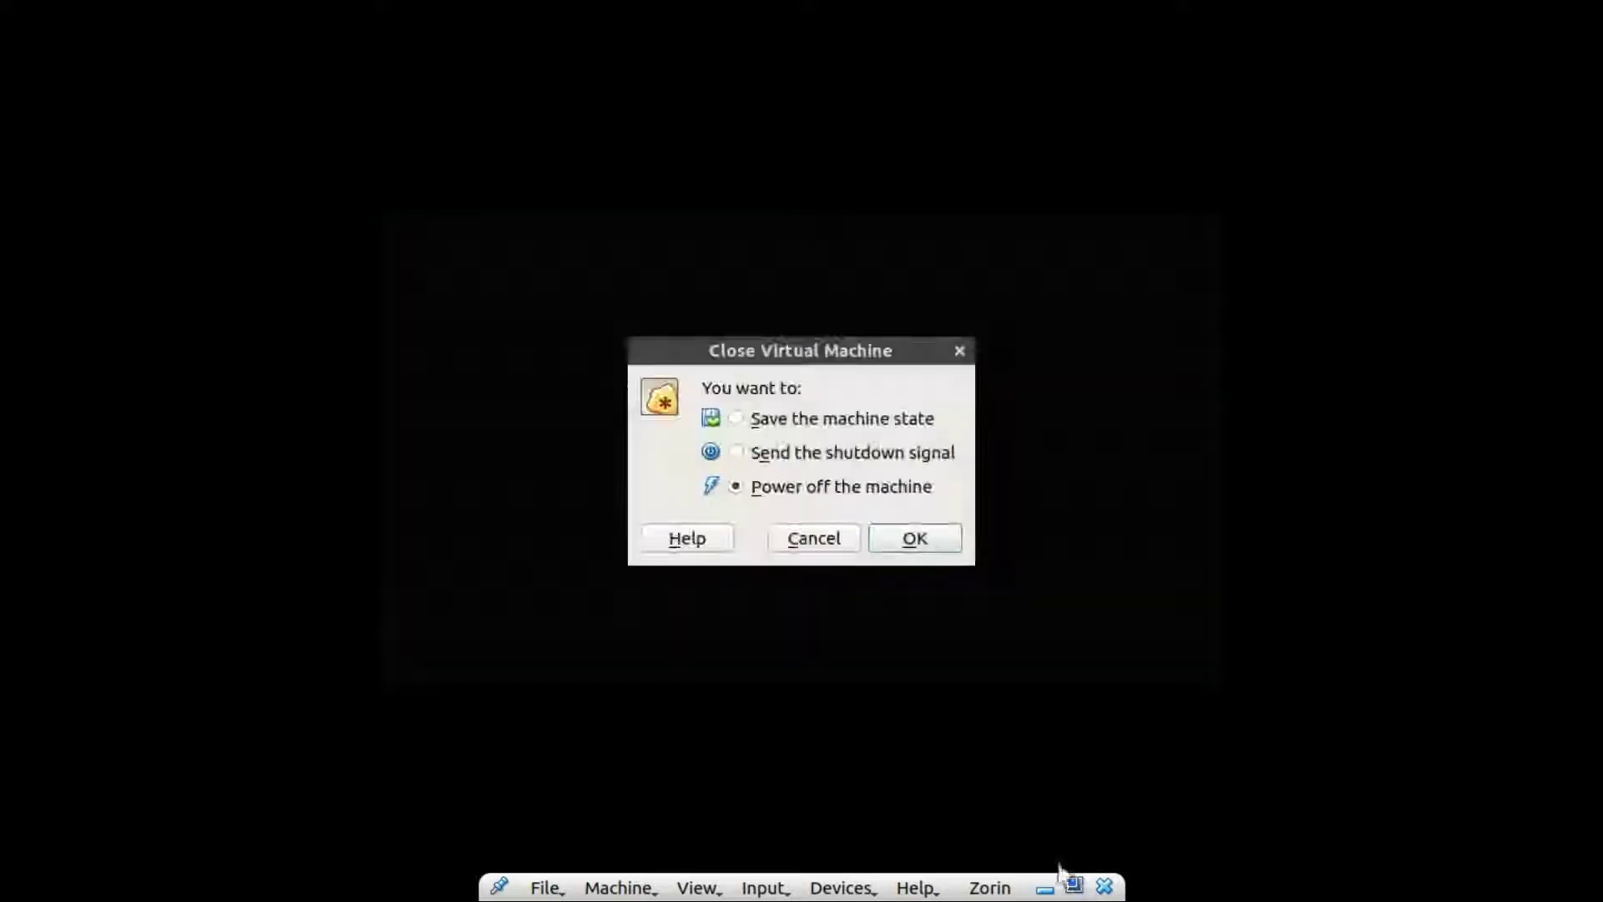
left_click(912, 535)
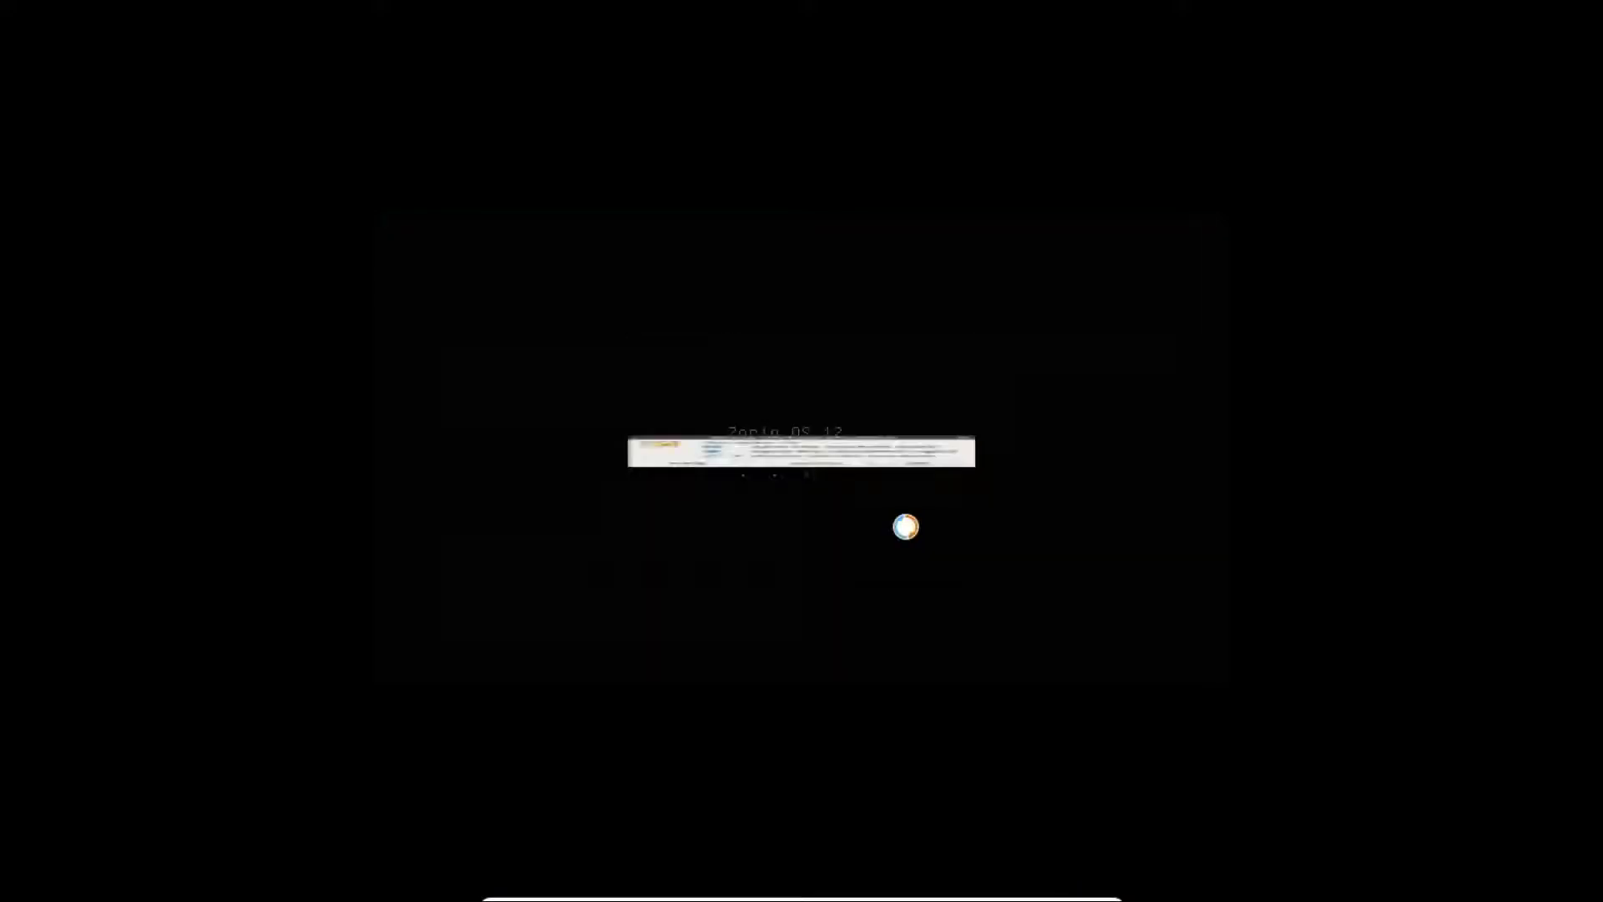
Start the Zorin virtual machine in full-screen mode and dismiss the notices over its display
left_click(597, 216)
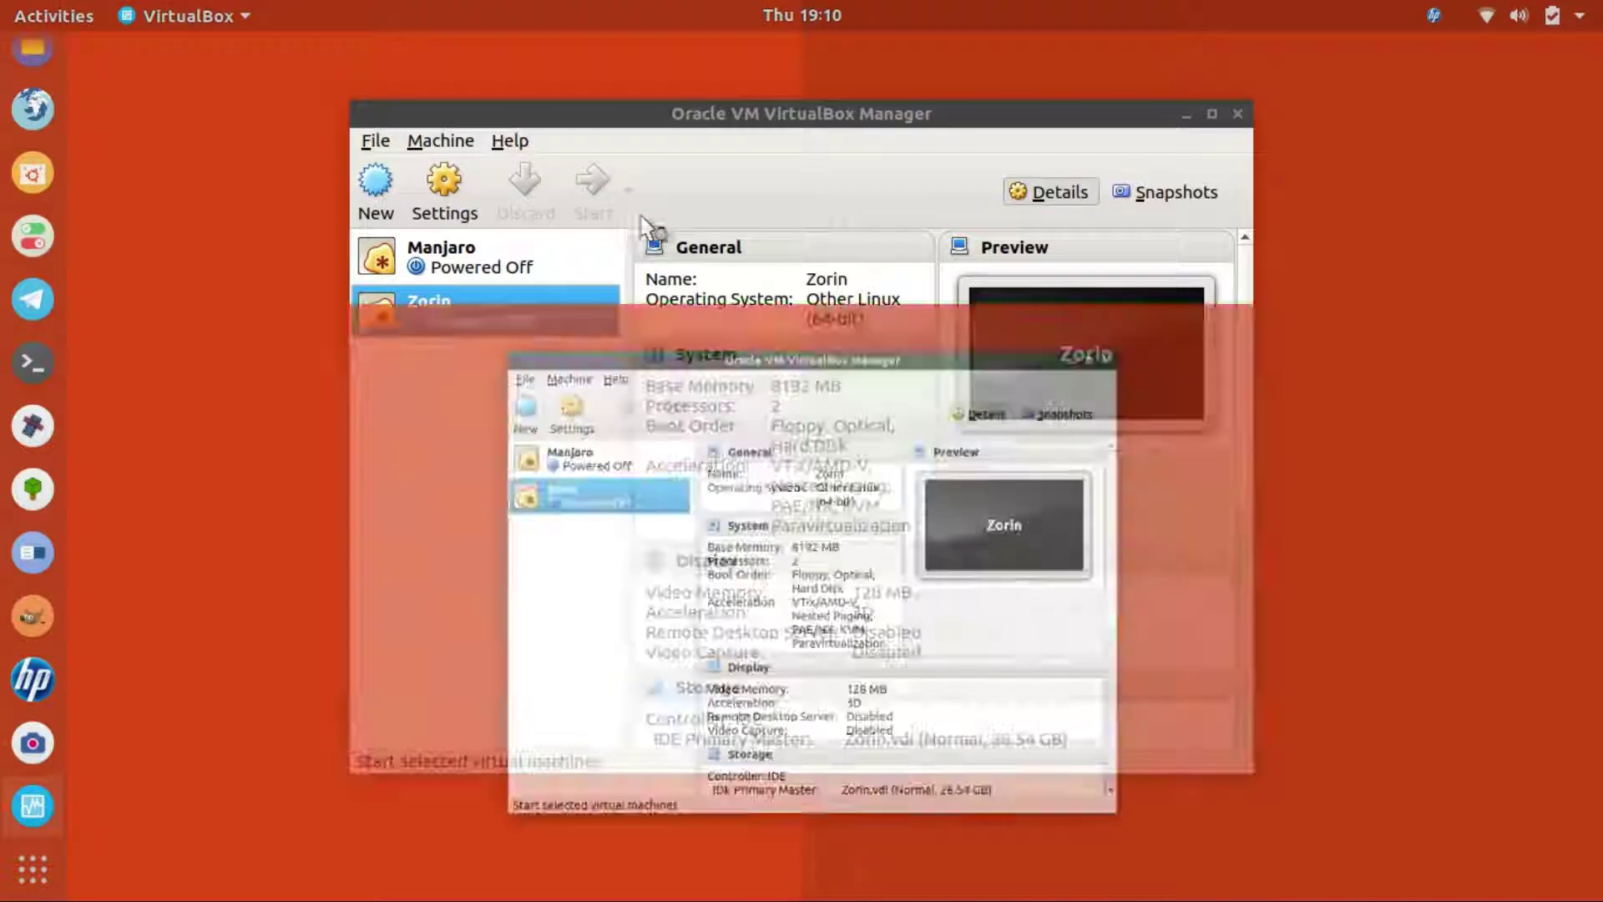
key("F12")
key("c")
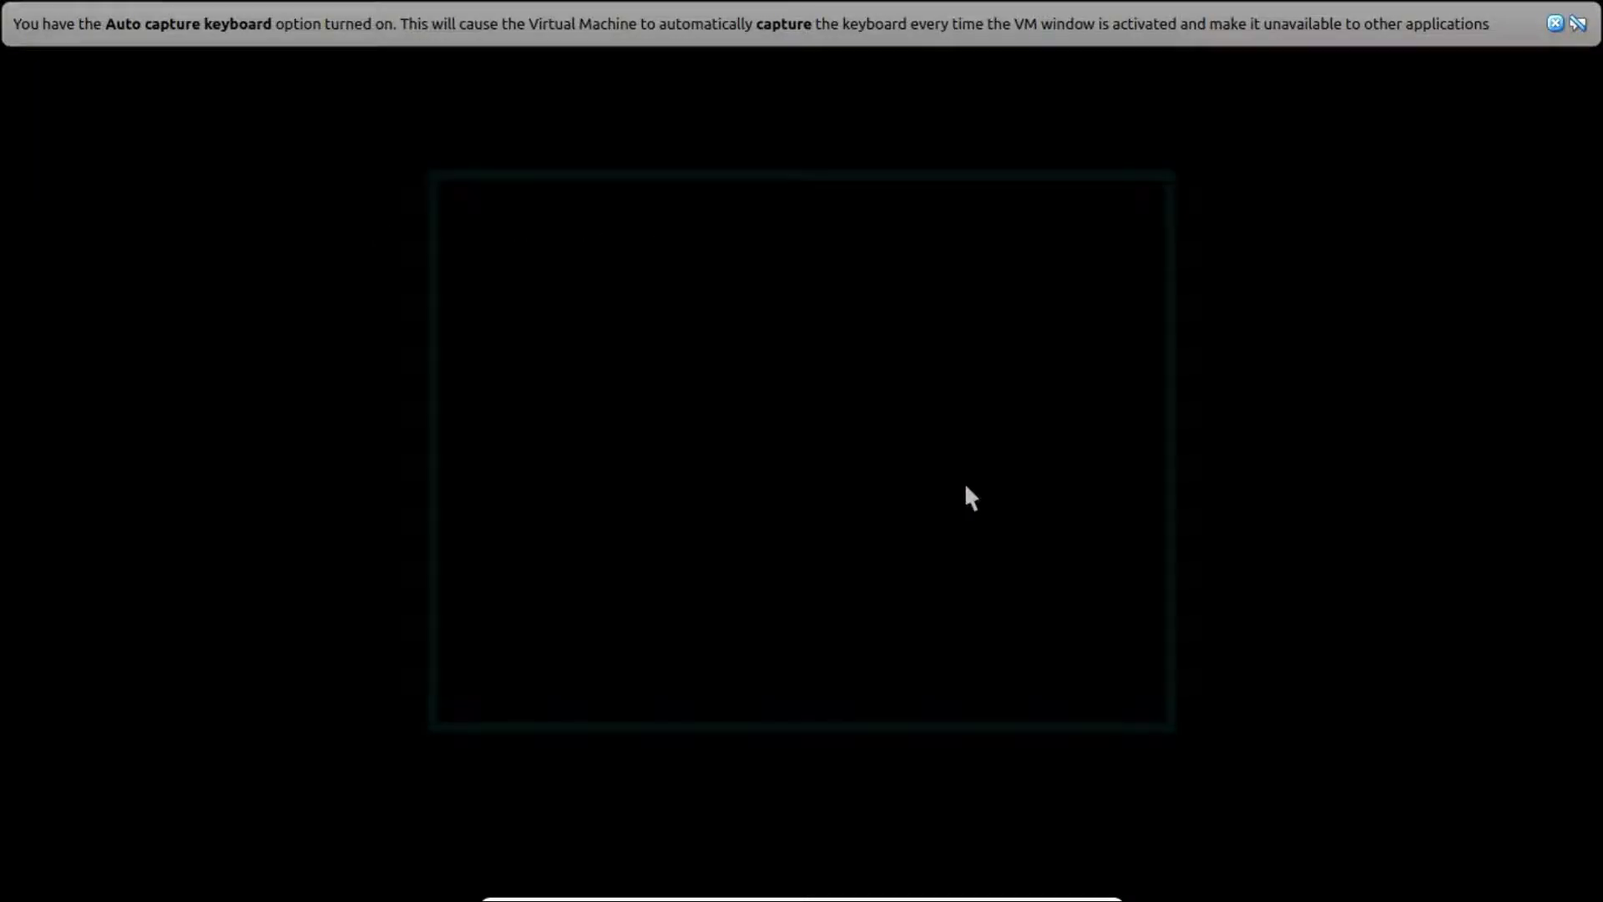
left_click(1555, 23)
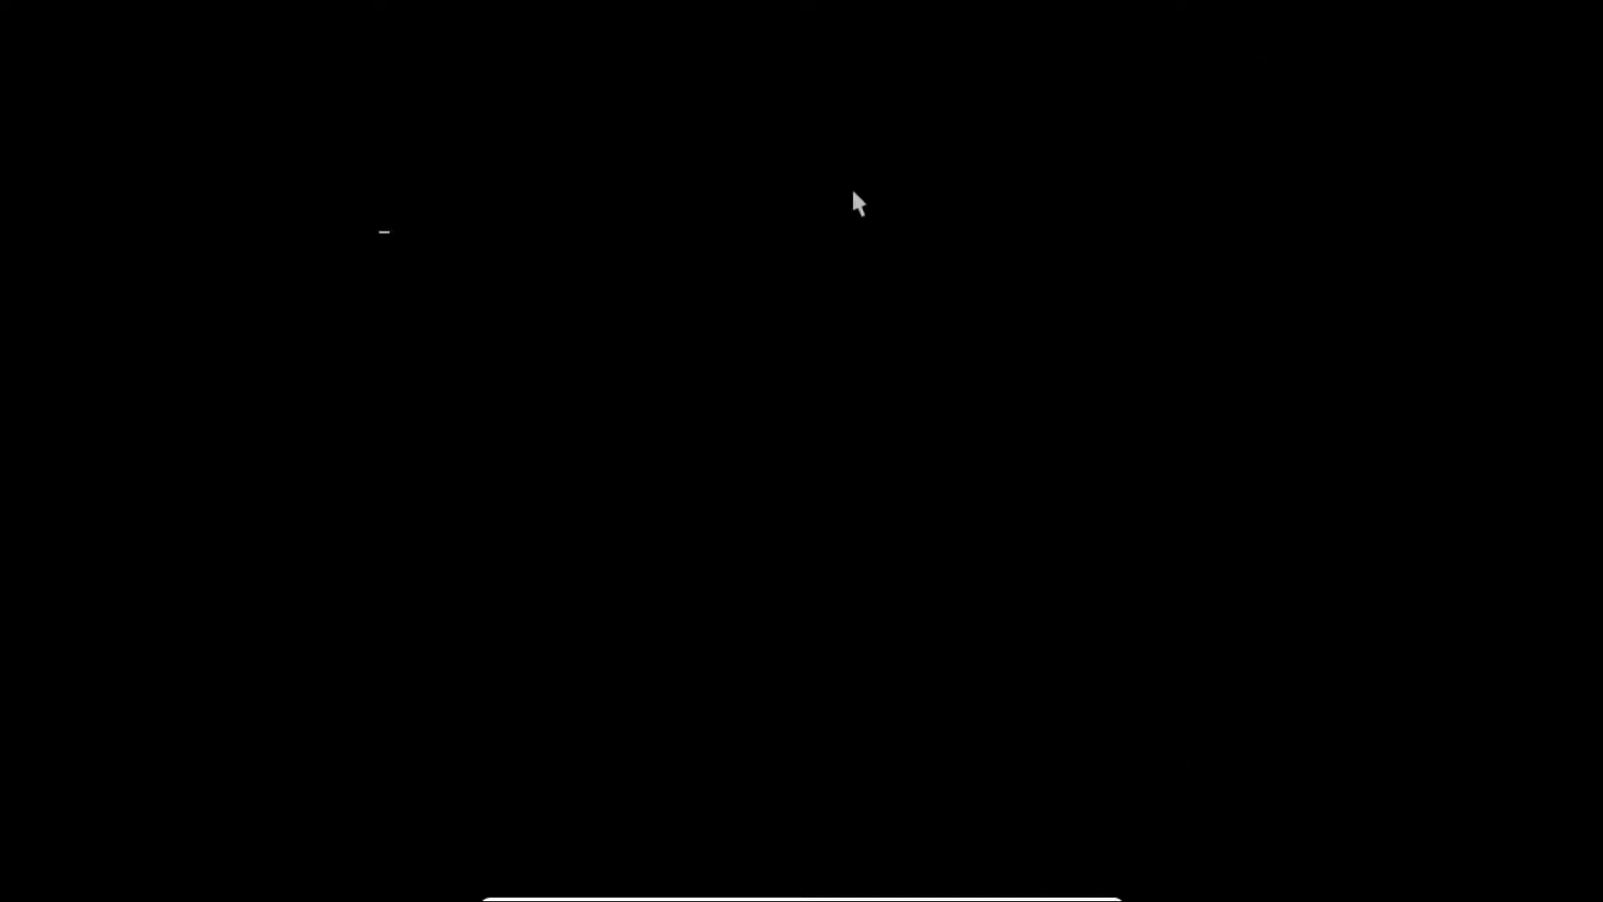
left_click(1555, 23)
Sign in to the Zorin OS desktop by entering the account password
key("Return")
type("•••••••••••")
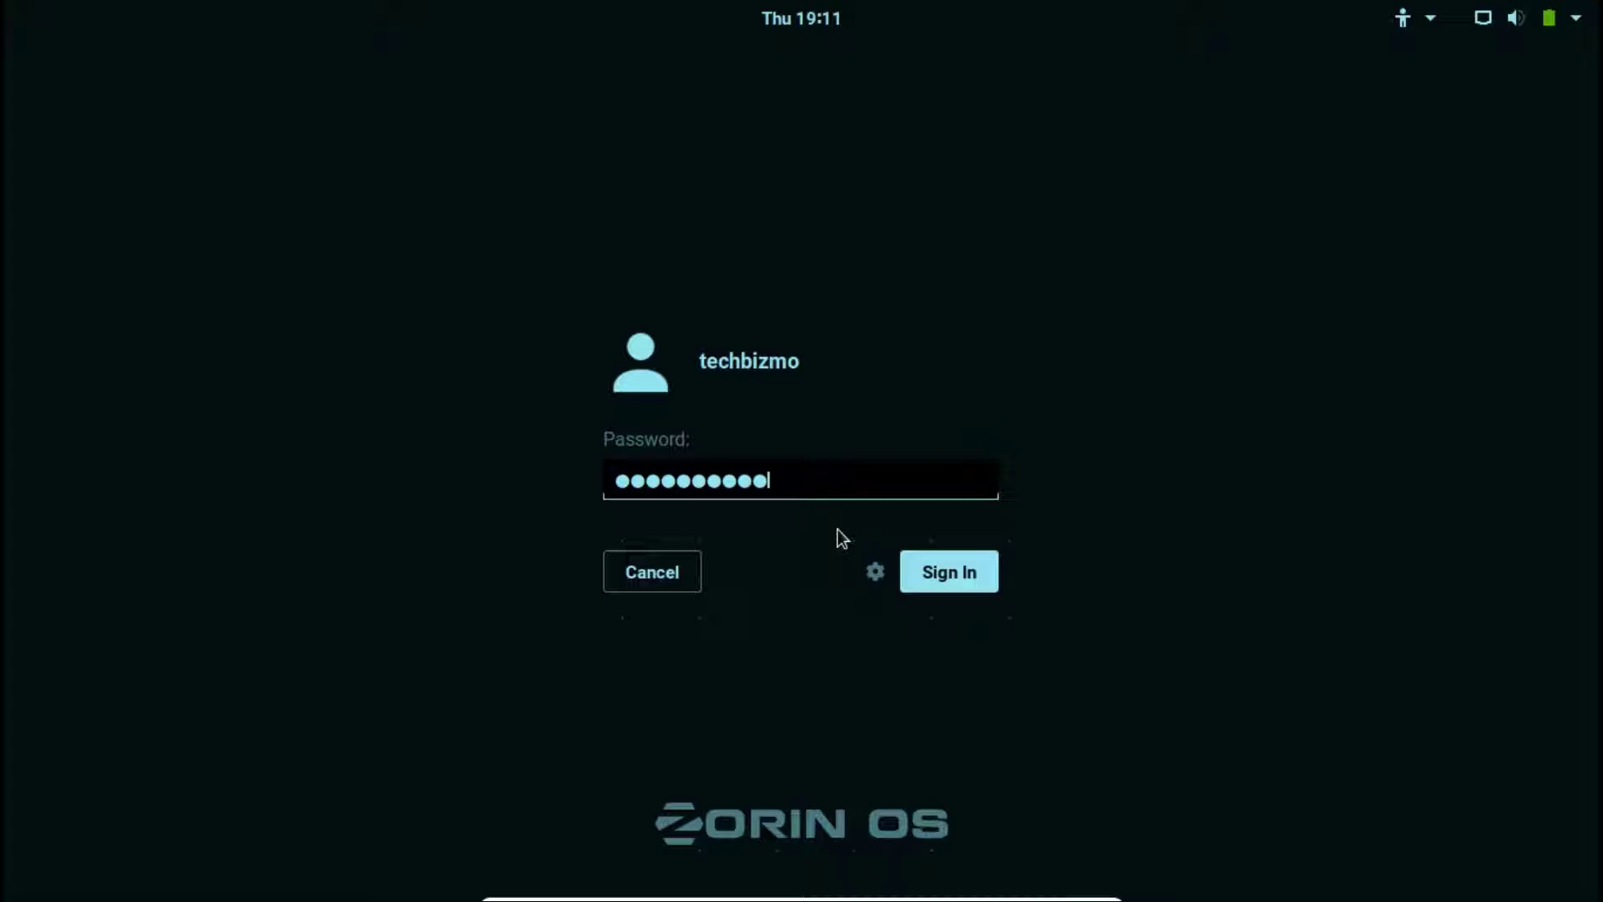
key("Return")
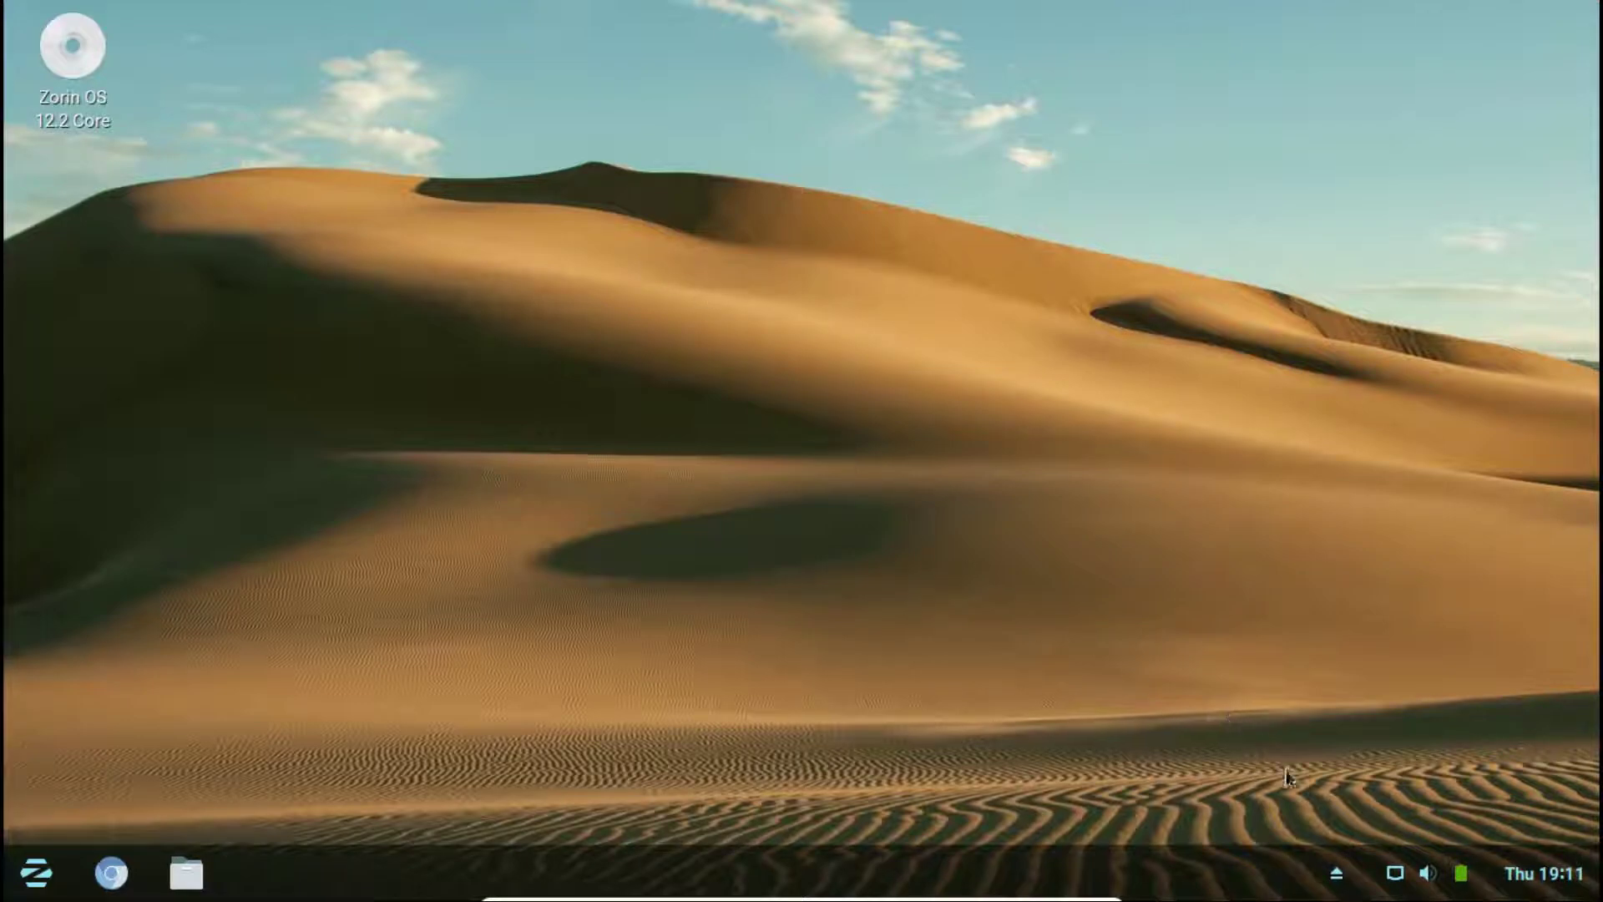
Check the removable-drive menu, then open the Zorin Appearance settings from All Settings
left_click(1336, 873)
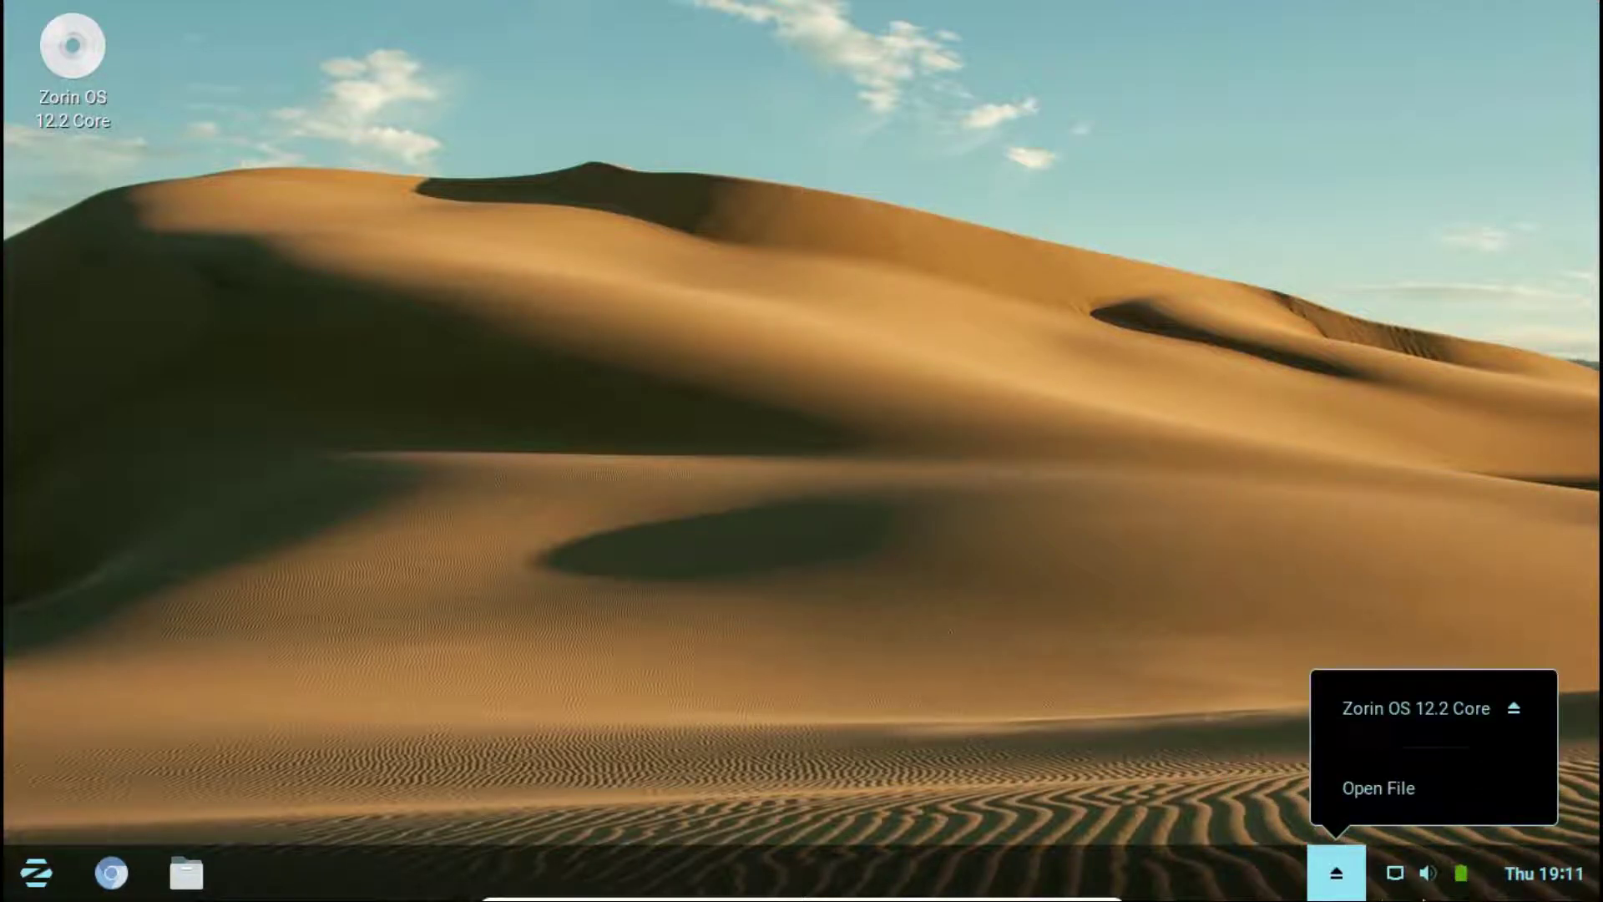
mouse_move(1427, 868)
left_click(1300, 772)
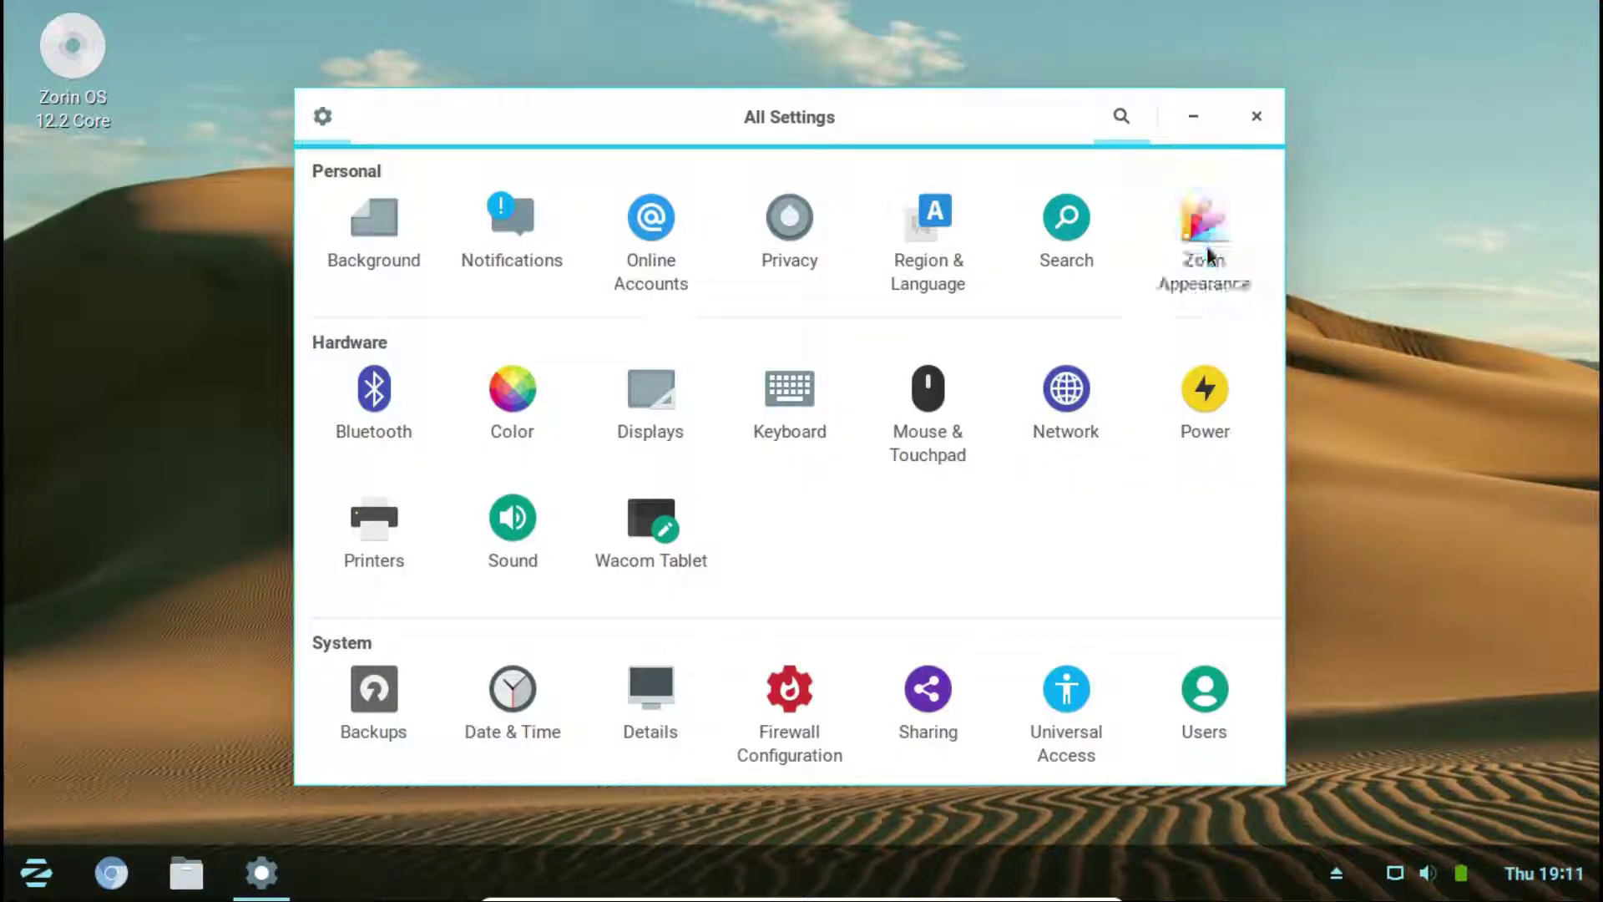
left_click(1203, 272)
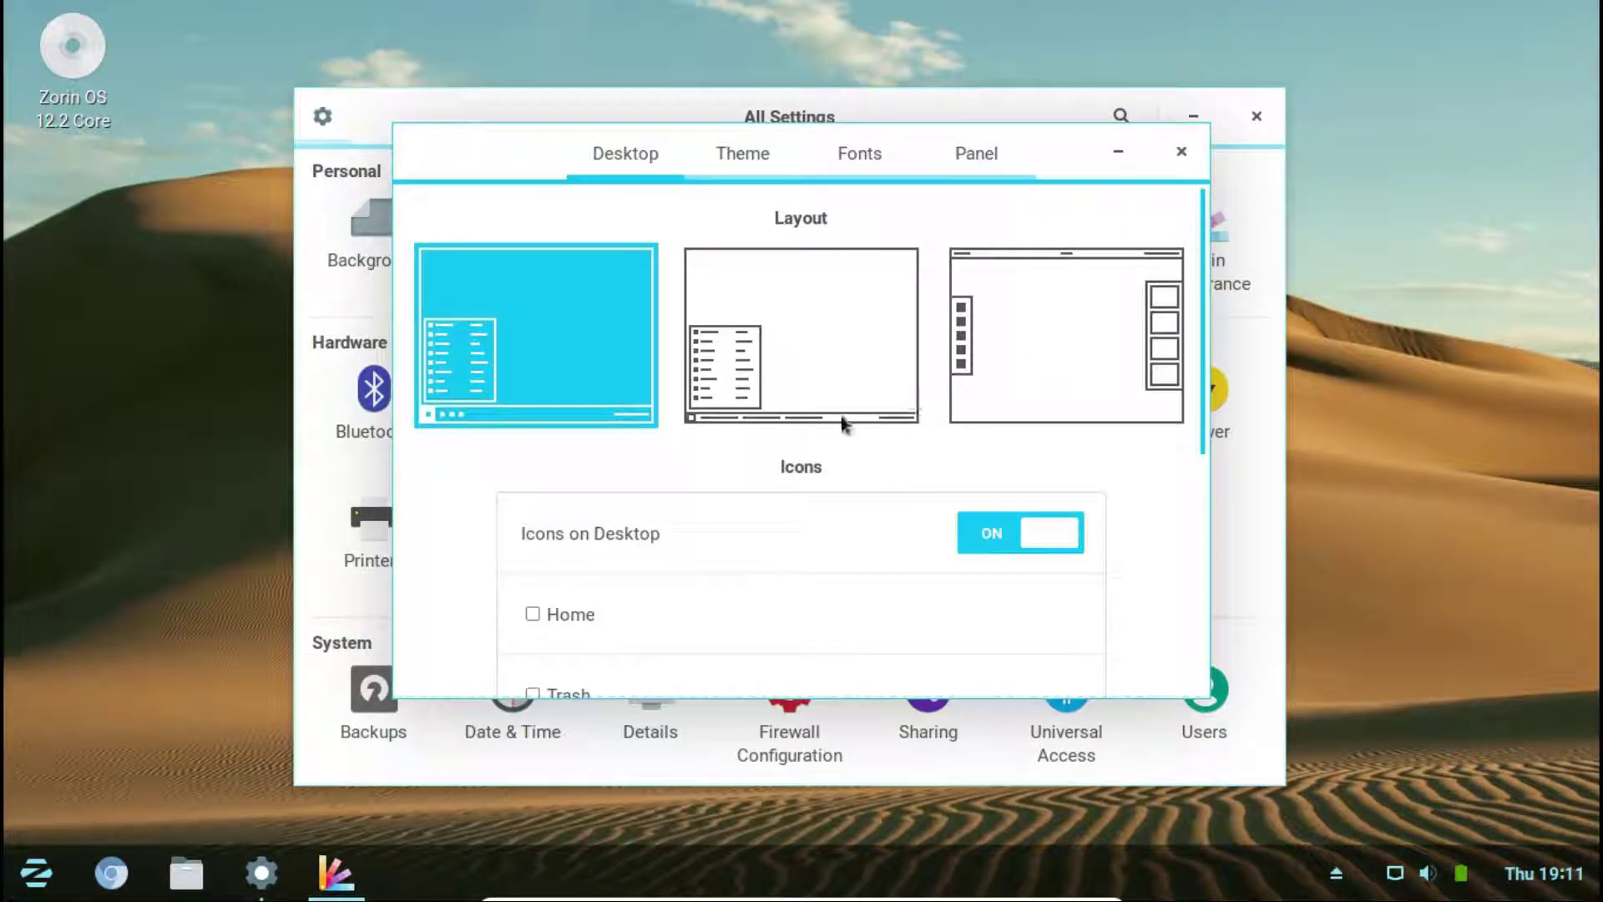
Try the second desktop layout, return to the first one, and apply the second layout again
left_click(850, 340)
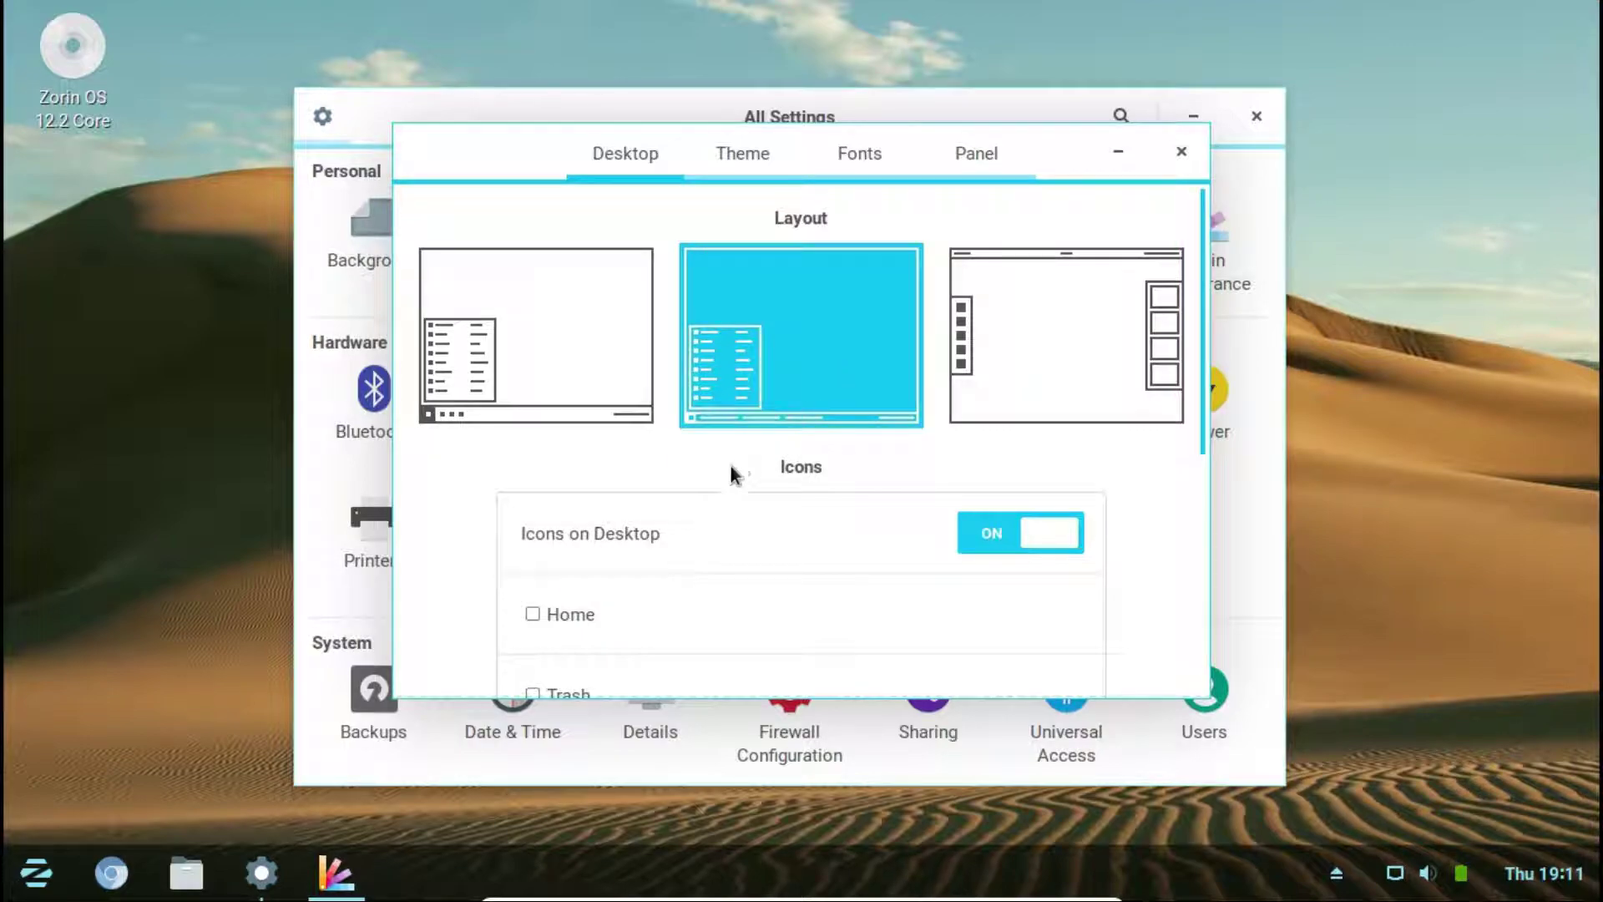
left_click(557, 369)
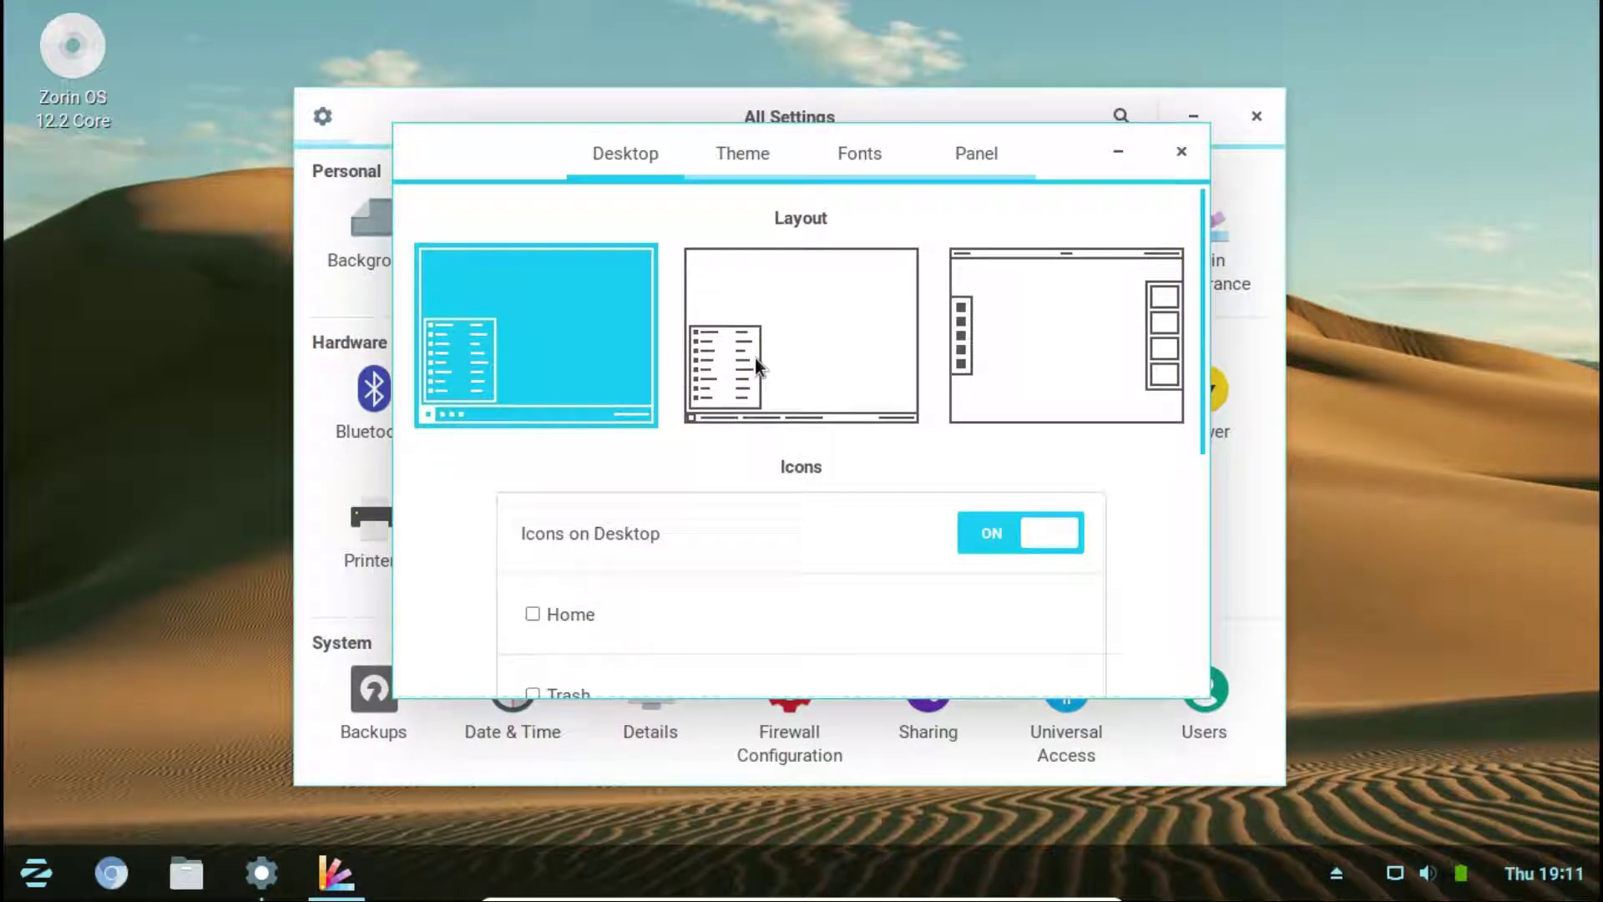
left_click(864, 369)
Try the new layout's window list by toggling All Settings and Zorin Appearance, leaving only All Settings minimized
left_click(157, 881)
left_click(157, 881)
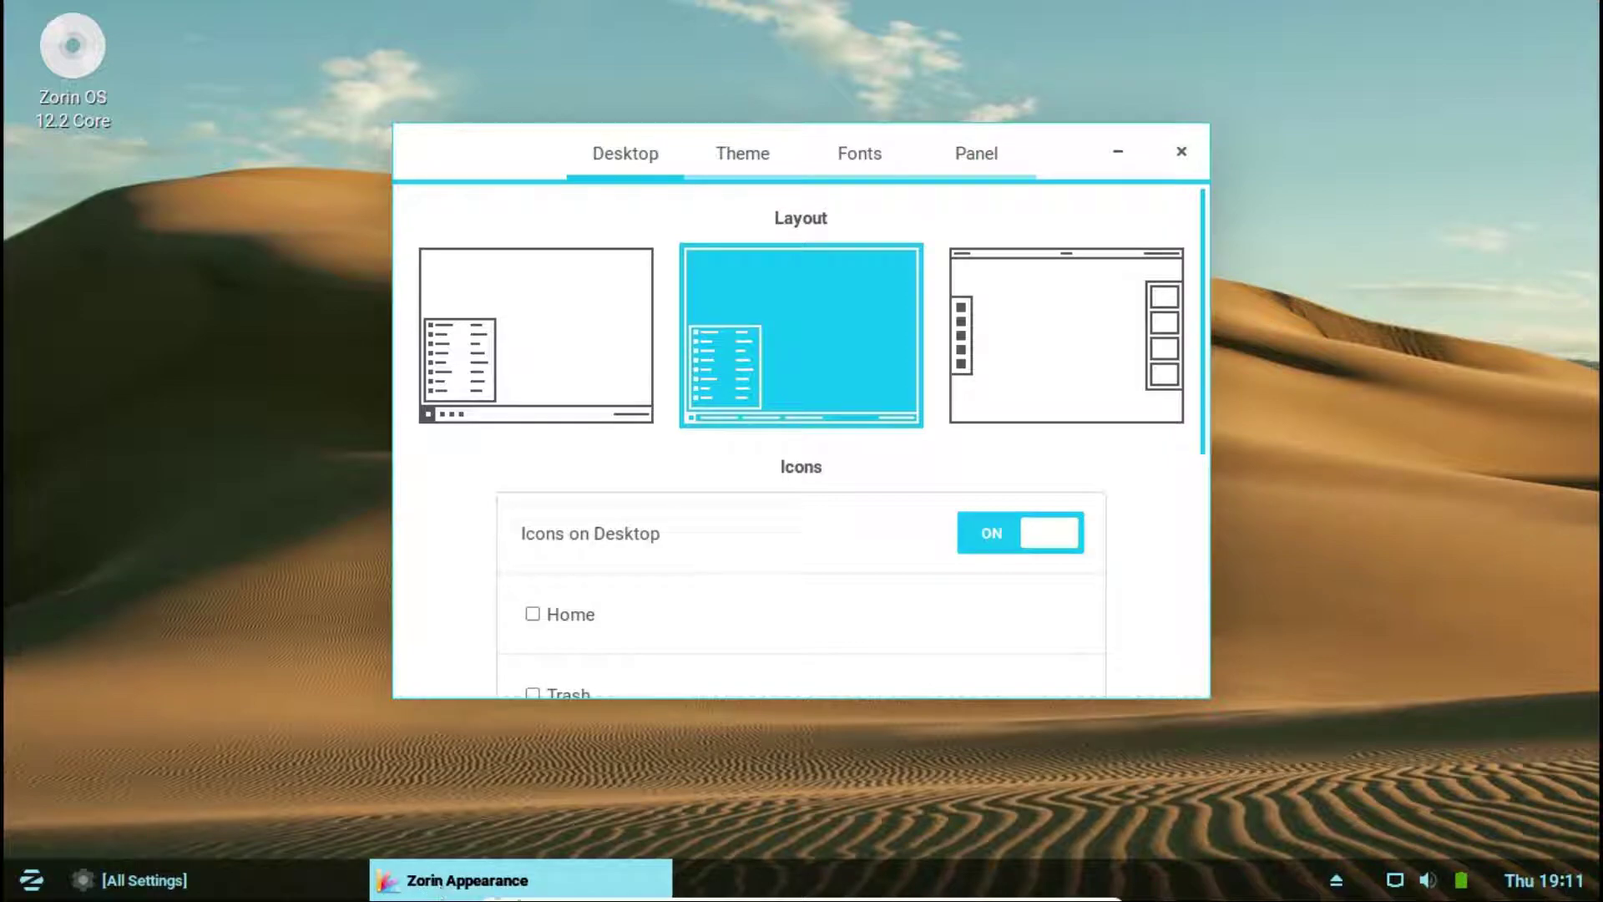
left_click(539, 886)
left_click(359, 869)
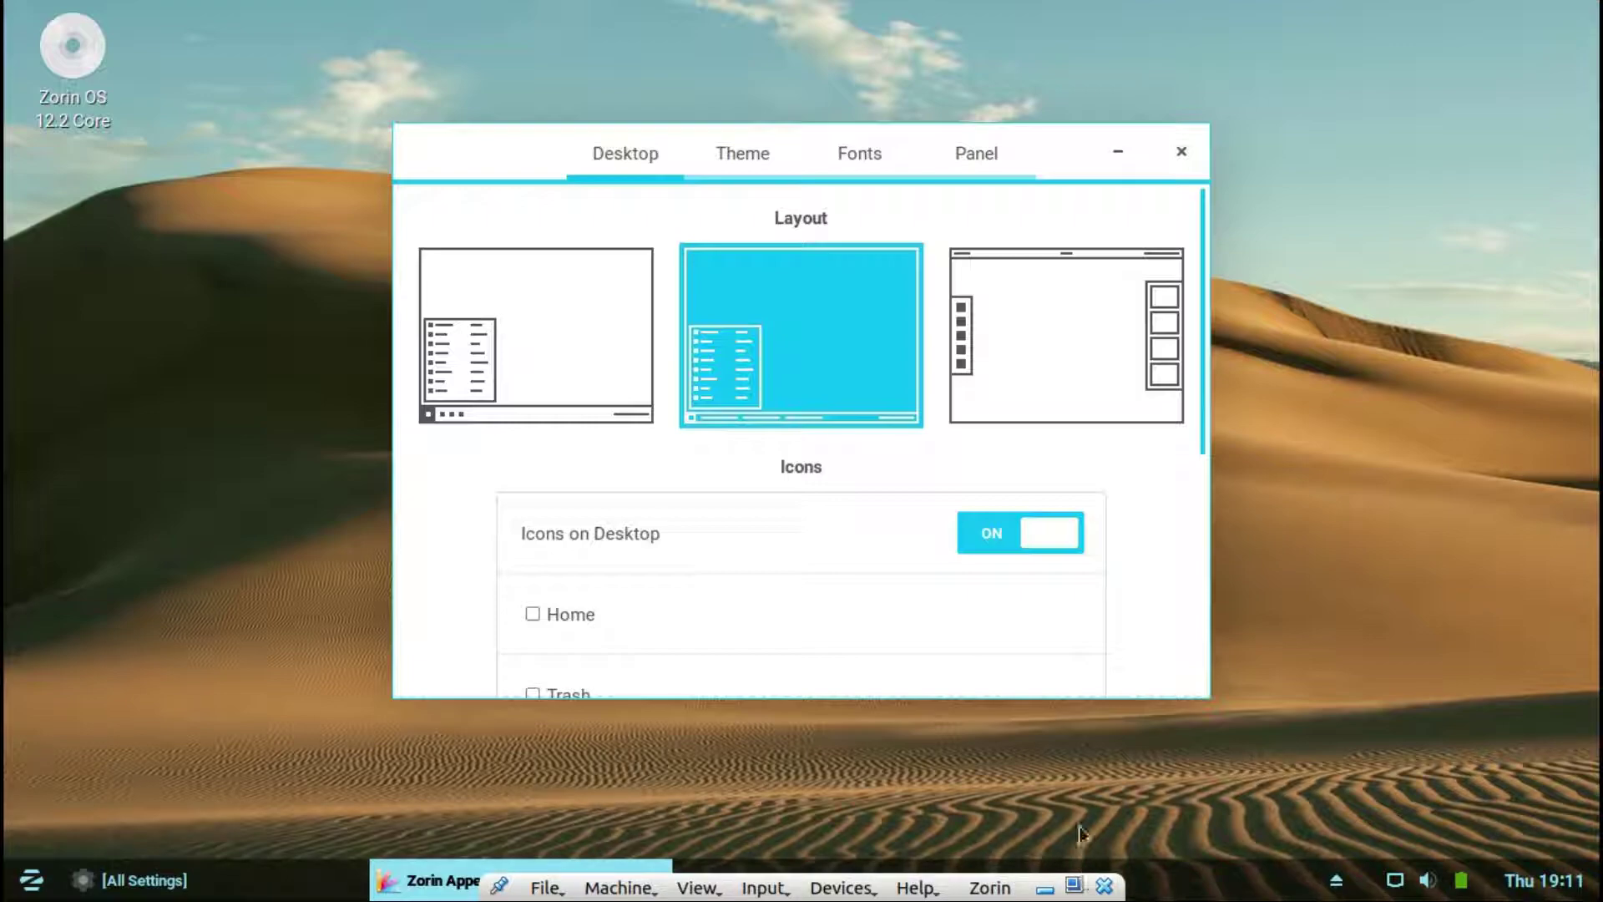
Power off the Zorin virtual machine and close Oracle VM VirtualBox Manager
mouse_move(1085, 897)
left_click(1102, 886)
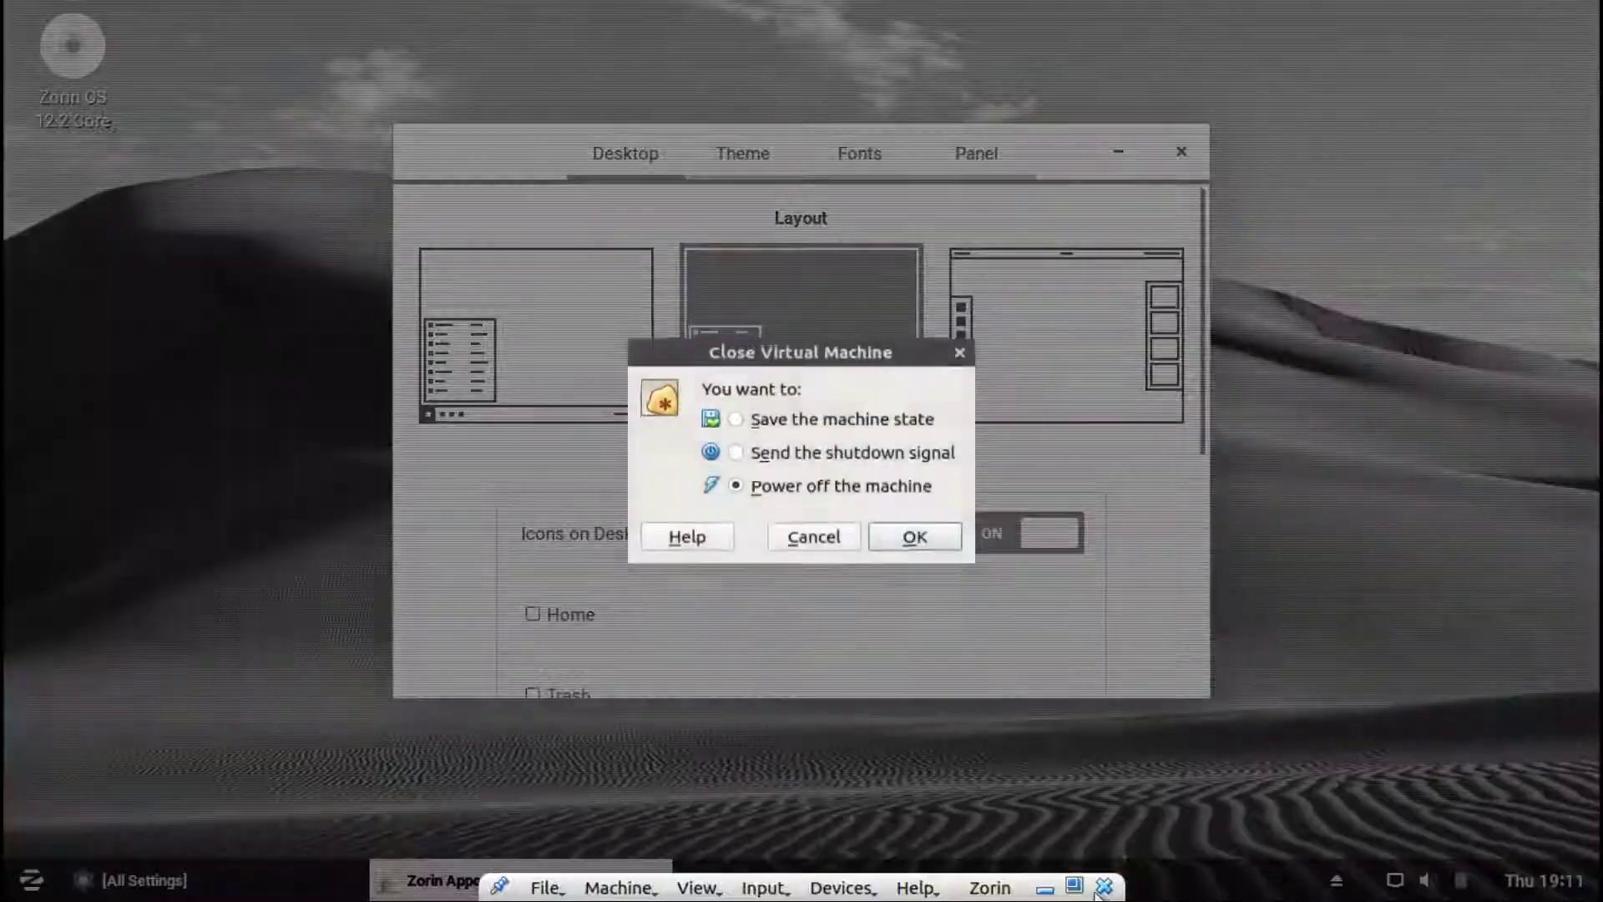
left_click(919, 540)
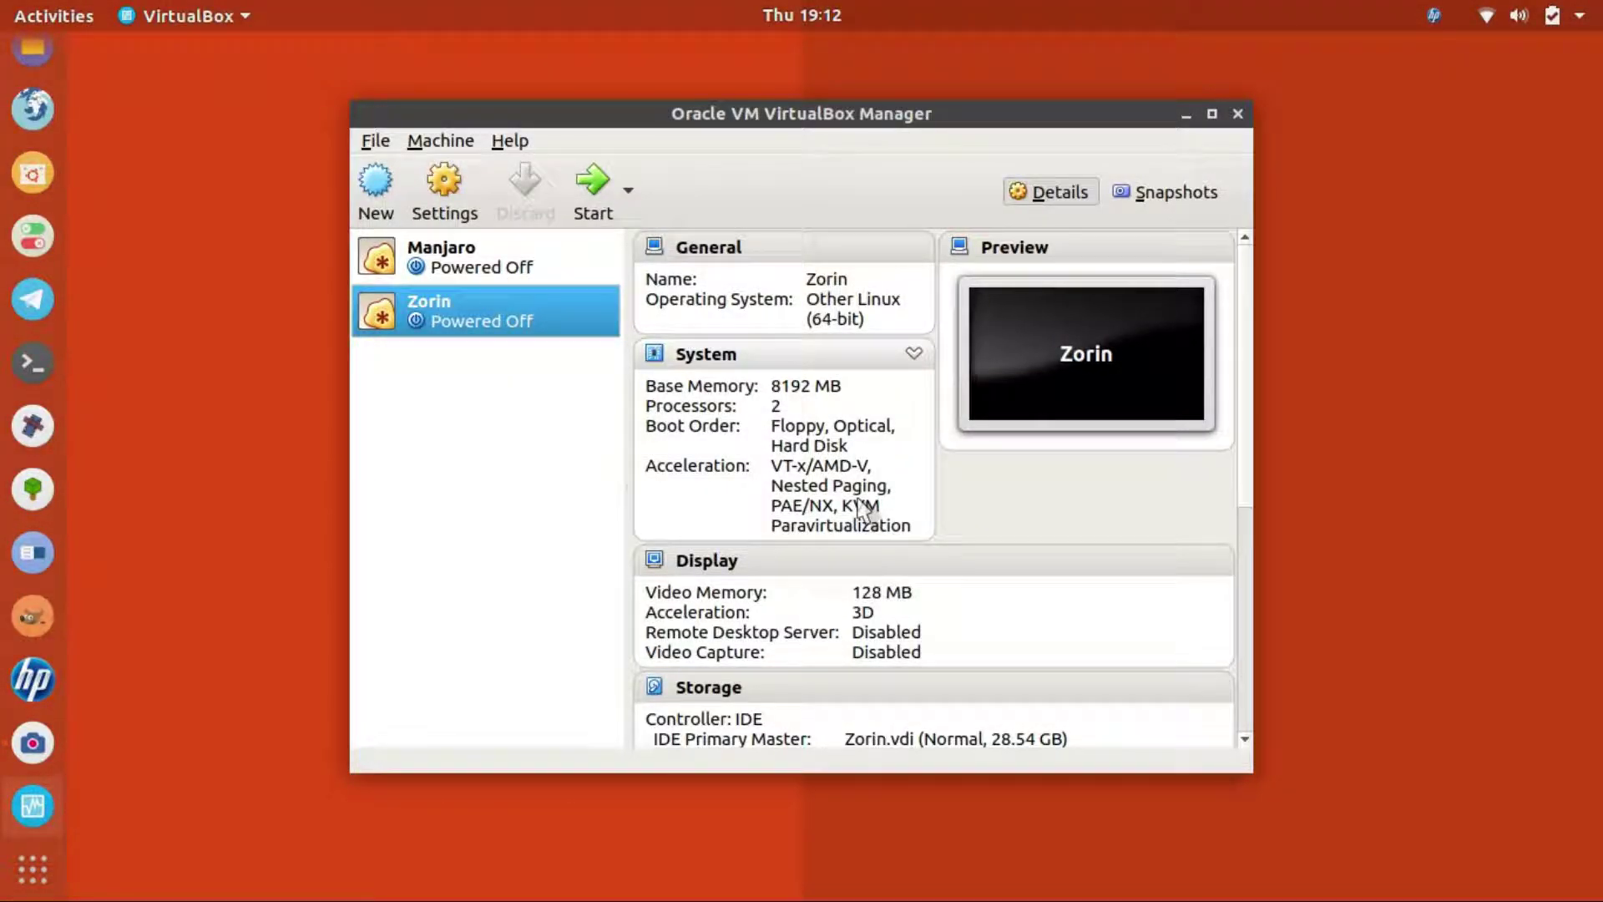
left_click(1238, 115)
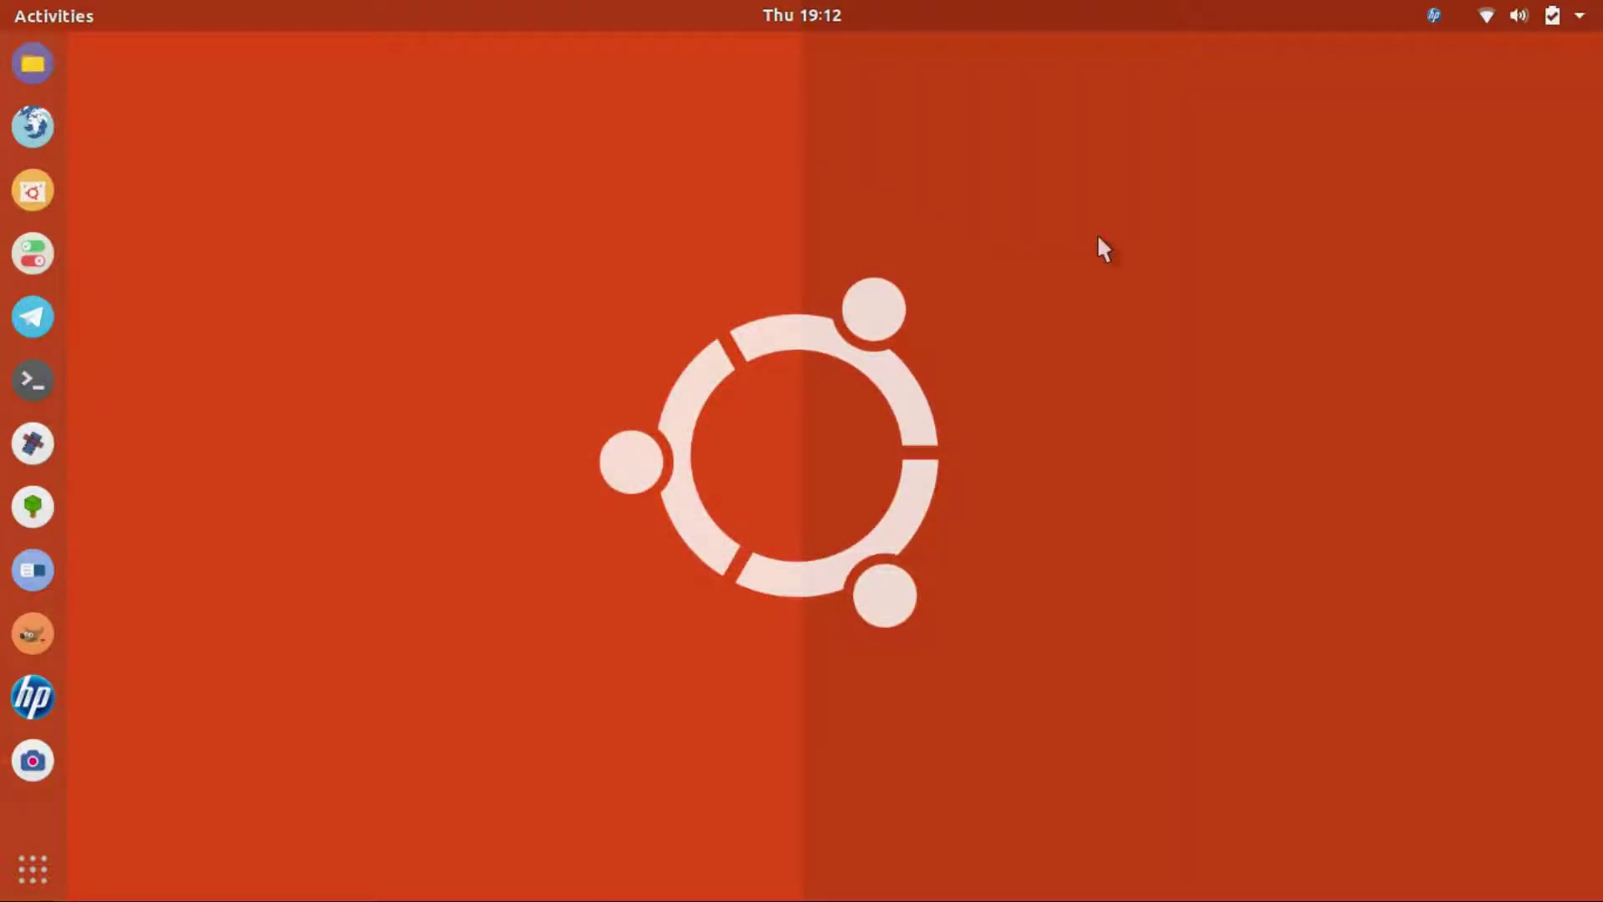